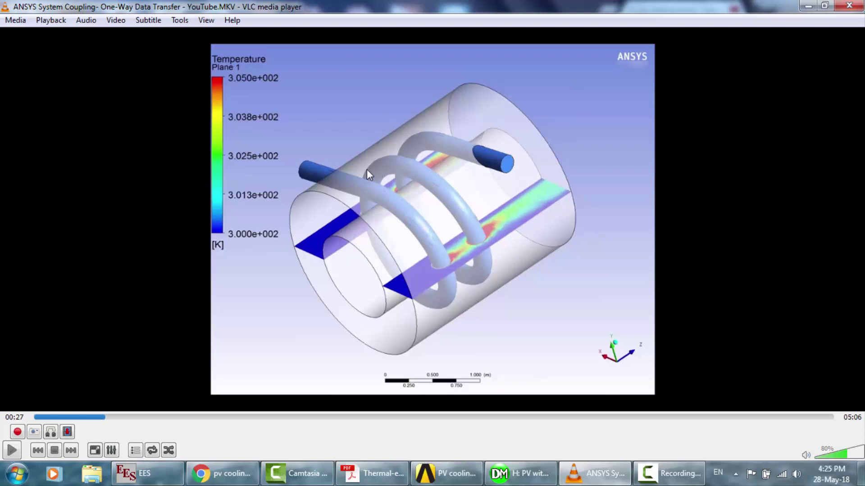
# Step: Skim the opening of the one-way data transfer video, covering the Workbench project schematic, up to about 01:00
pyautogui.click(133, 417)
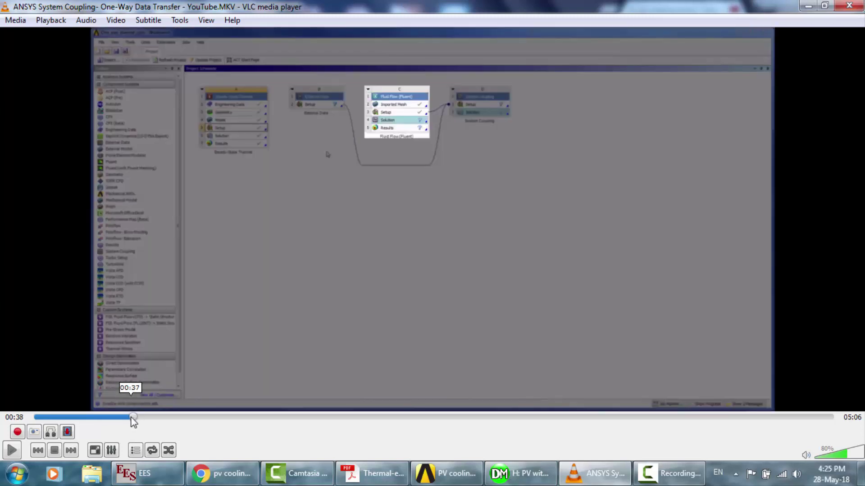
pyautogui.click(121, 417)
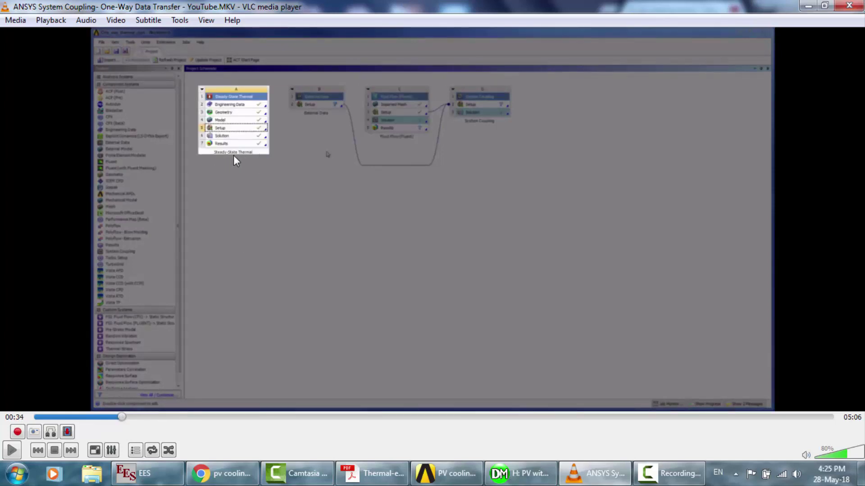
pyautogui.click(163, 418)
pyautogui.click(188, 418)
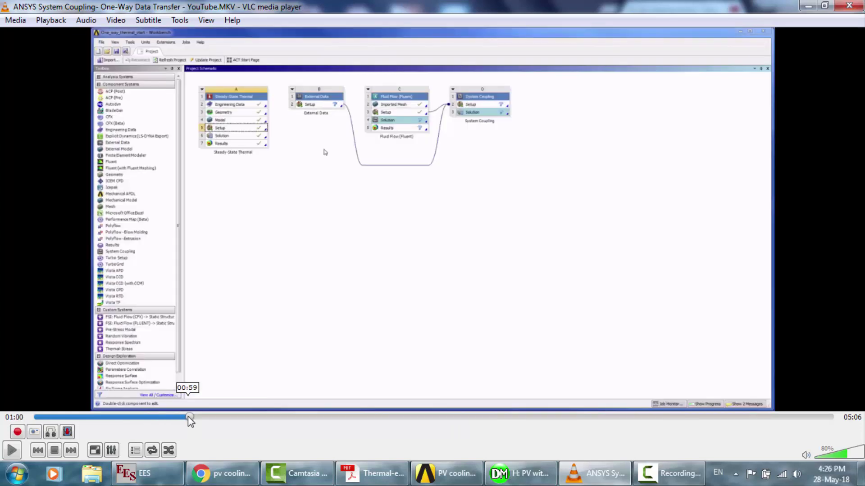
# Step: Skim the video's Steady-State Thermal section, covering the coil body, initial temperature, internal heat generation and fluid solid interface
pyautogui.click(239, 418)
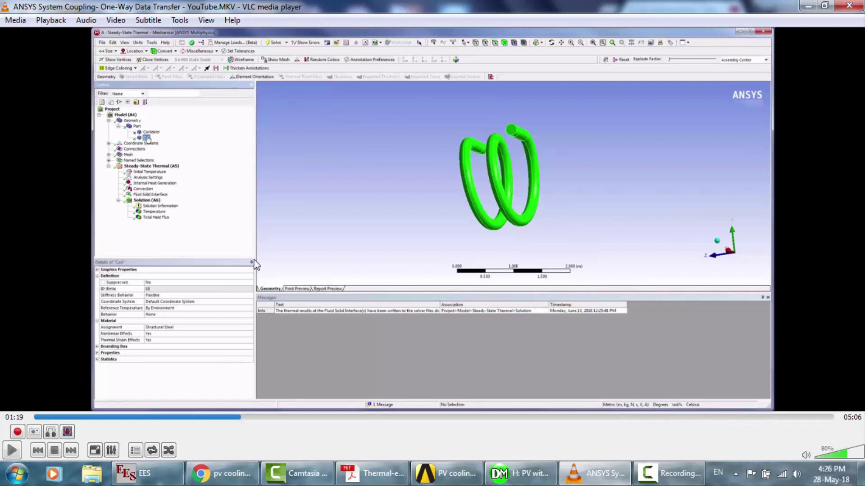
pyautogui.click(260, 418)
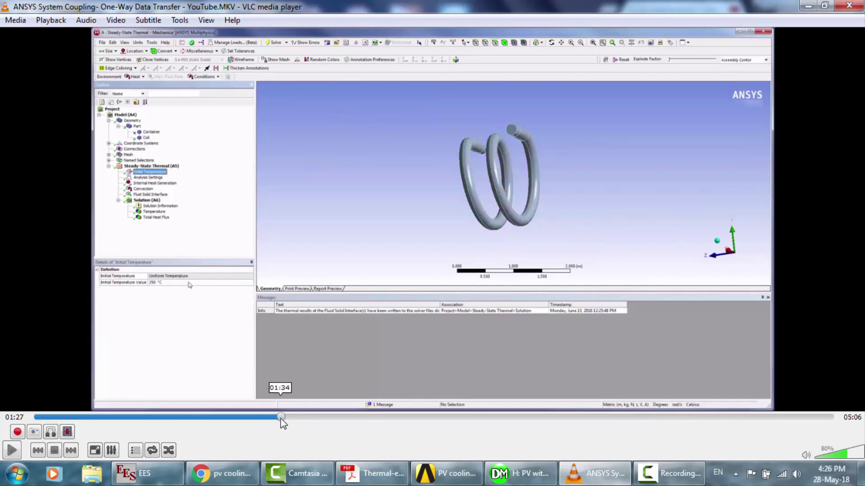
pyautogui.click(281, 418)
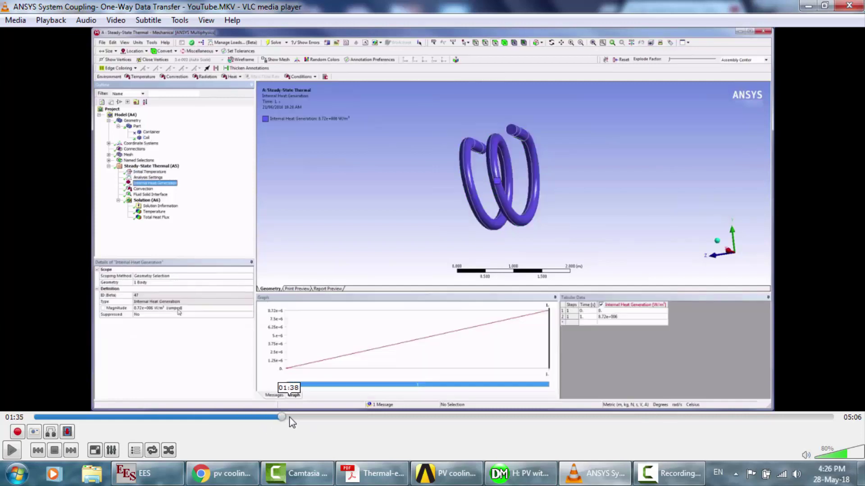
pyautogui.click(310, 418)
pyautogui.click(359, 418)
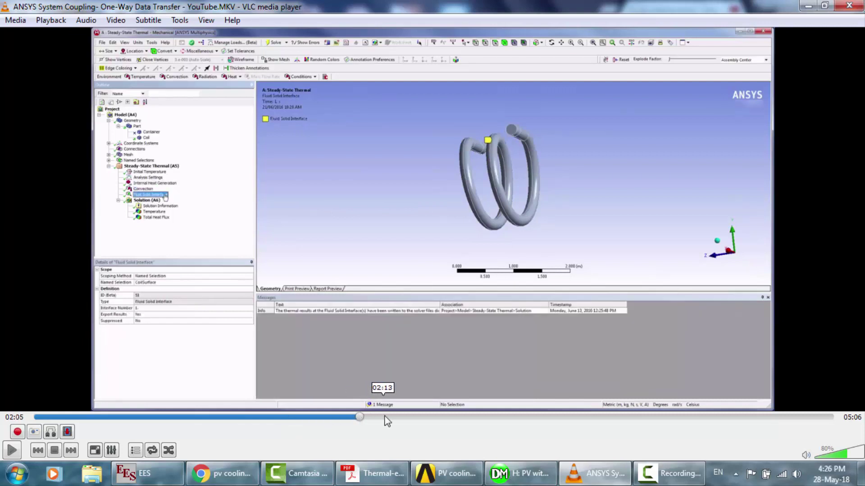
pyautogui.click(386, 417)
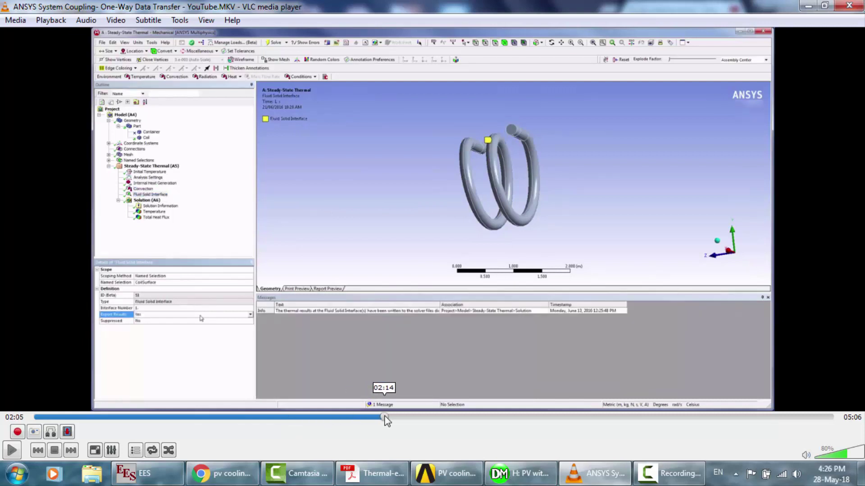
# Step: Skim the video's External Data and Fluent sections, covering the mesh, the coil surface thermal condition and the solution settings
pyautogui.click(414, 418)
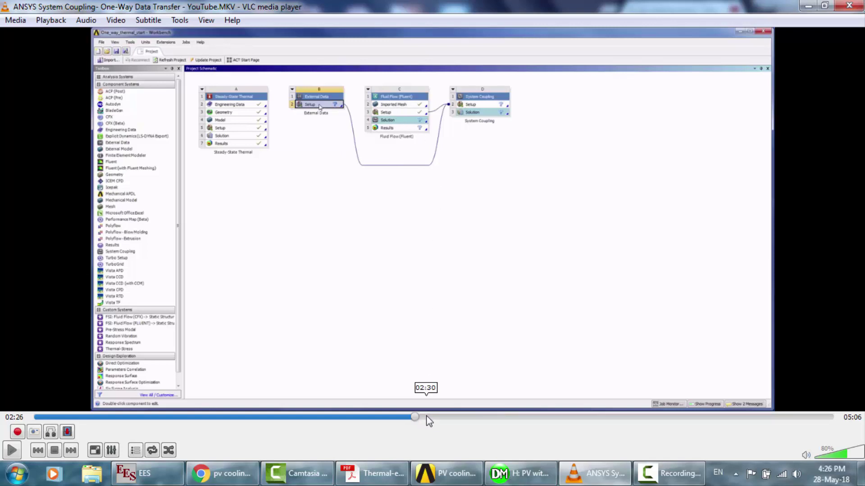
pyautogui.moveTo(427, 416); pyautogui.dragTo(444, 417)
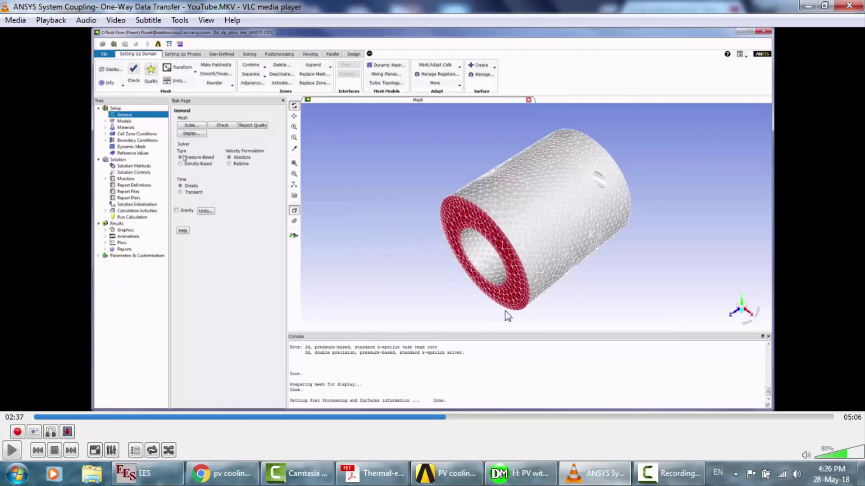
pyautogui.click(463, 420)
pyautogui.click(489, 419)
pyautogui.click(518, 418)
pyautogui.click(540, 417)
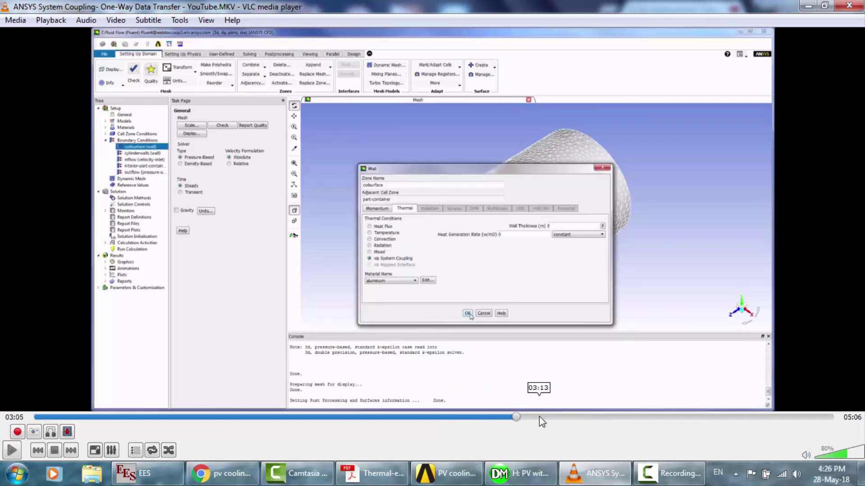
pyautogui.click(568, 417)
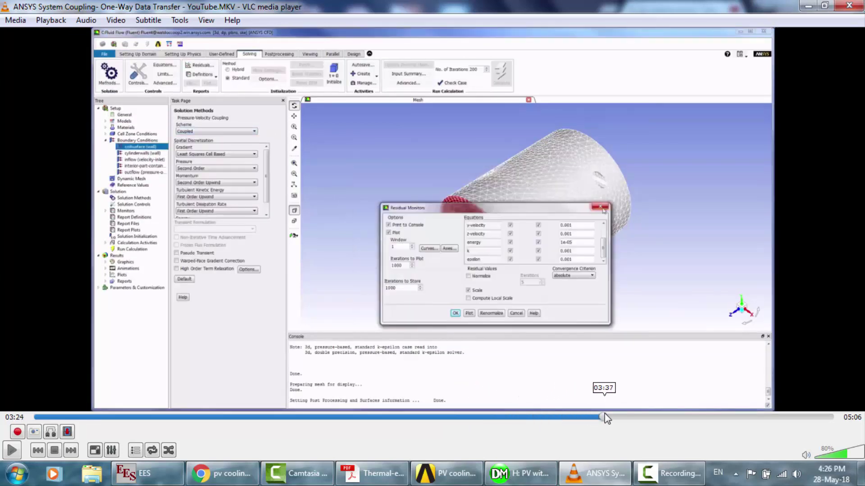
# Step: Skim the video's System Coupling section on creating a temperature data transfer from External Data to the Fluent coil surface
pyautogui.click(604, 416)
pyautogui.click(638, 415)
pyautogui.click(654, 415)
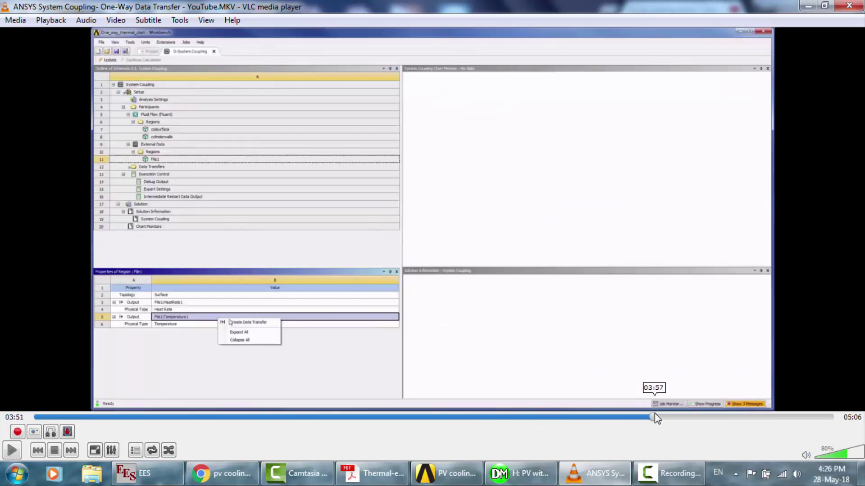
pyautogui.click(671, 416)
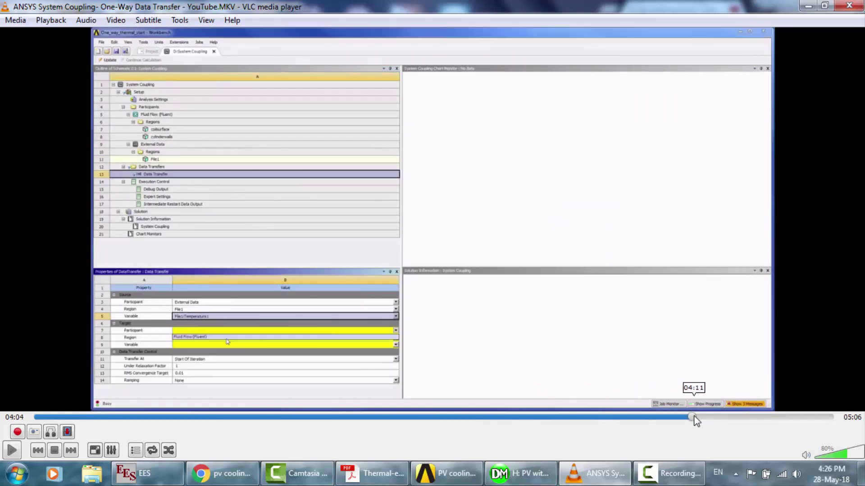
pyautogui.click(692, 416)
pyautogui.click(707, 416)
pyautogui.click(728, 416)
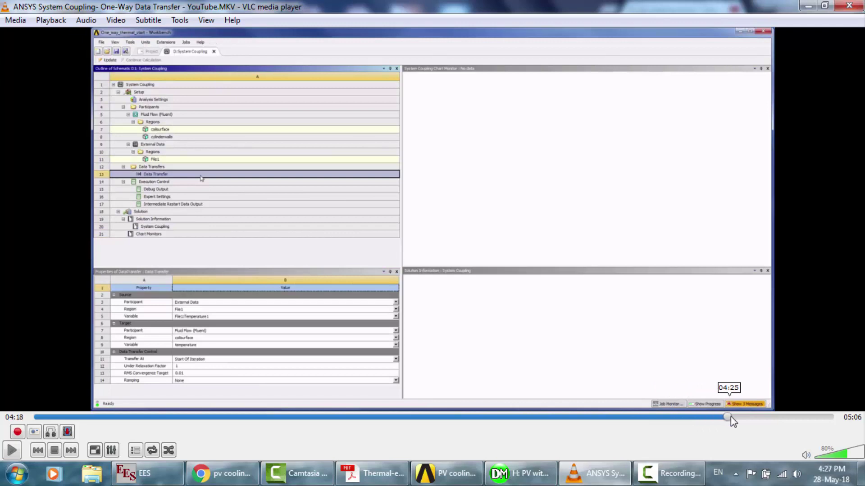
# Step: Skim the video's temperature contour results through to about 05:00 and close the video player
pyautogui.click(749, 416)
pyautogui.click(760, 416)
pyautogui.click(778, 417)
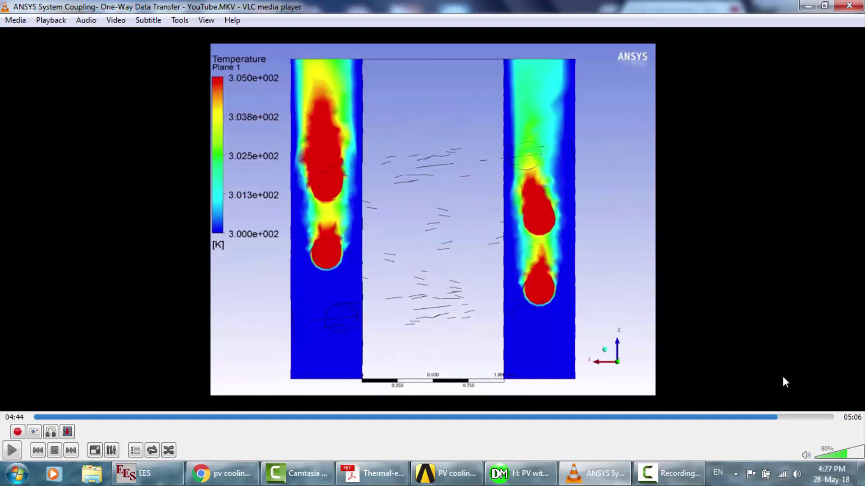
pyautogui.click(816, 417)
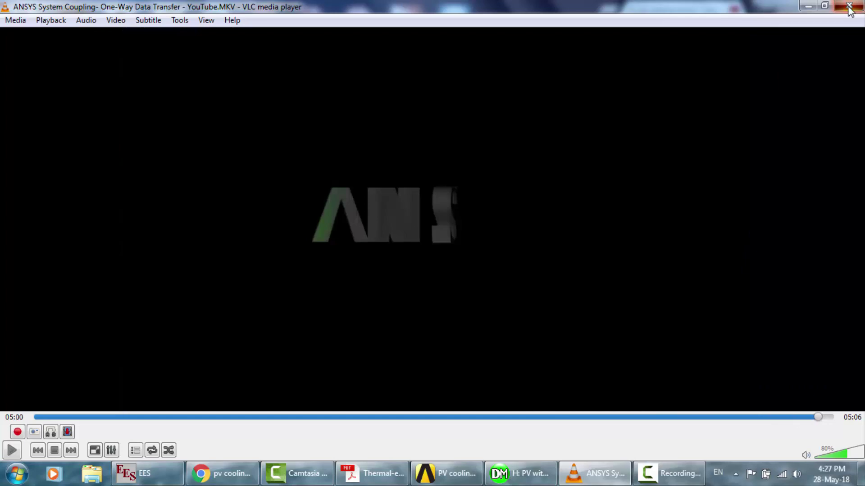
pyautogui.click(850, 5)
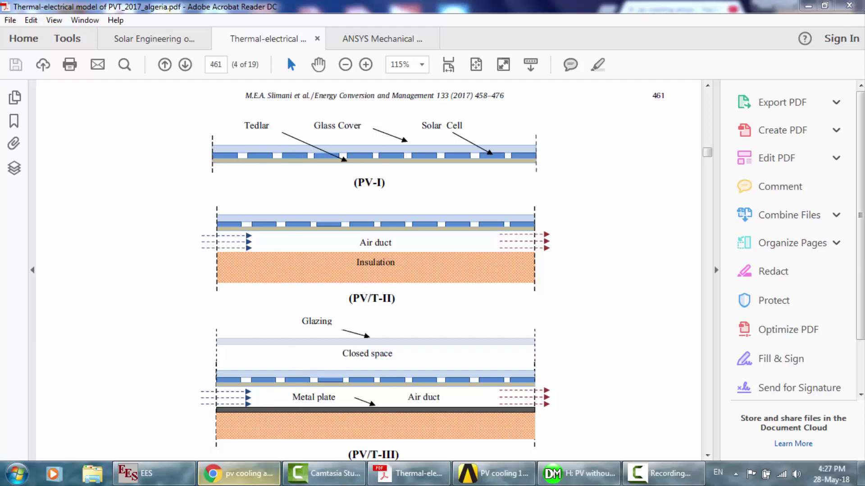
# Step: Glance at the YouTube results for "pv cooling ansys" in Chrome and browse the Solar Engineering of Thermal Processes contents in Acrobat Reader
pyautogui.click(237, 474)
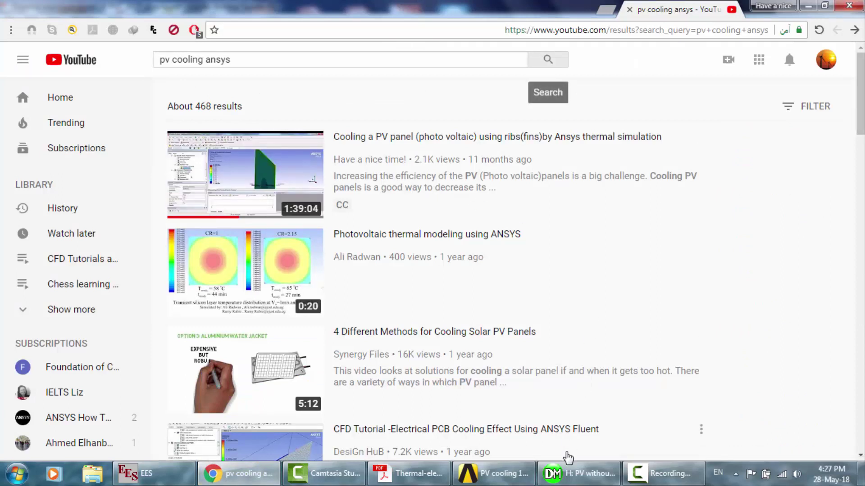
pyautogui.click(405, 473)
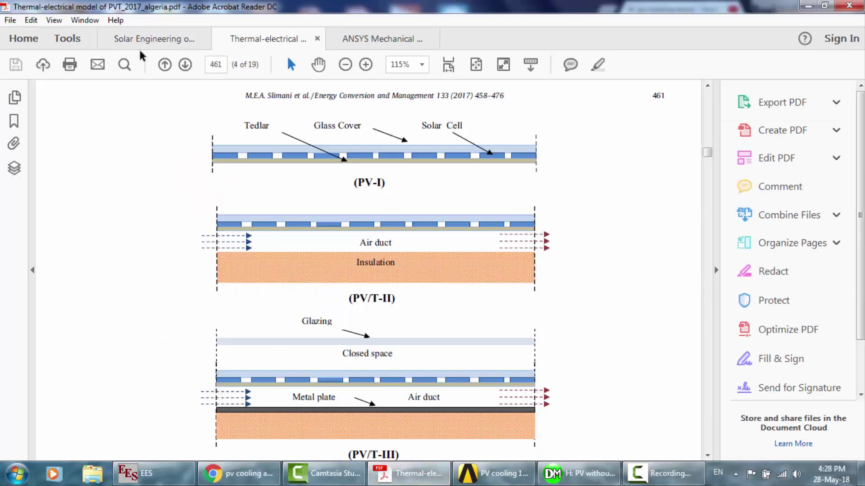
pyautogui.click(136, 43)
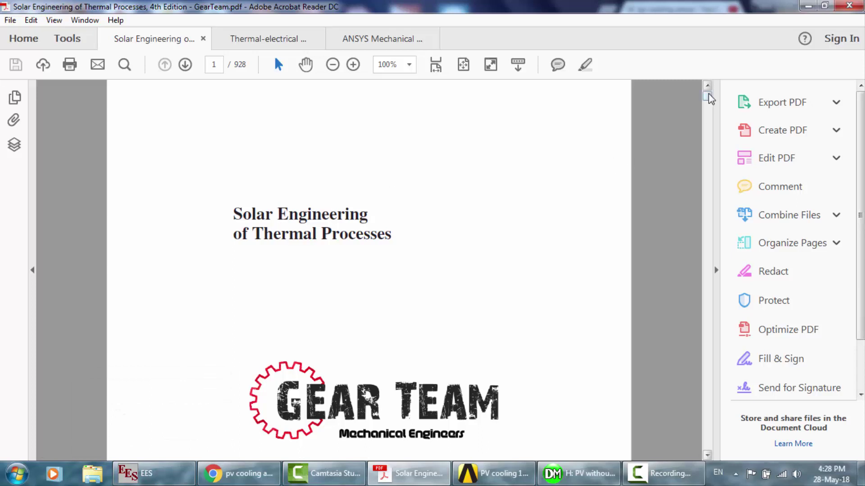
pyautogui.scroll(-15, 498, 168)
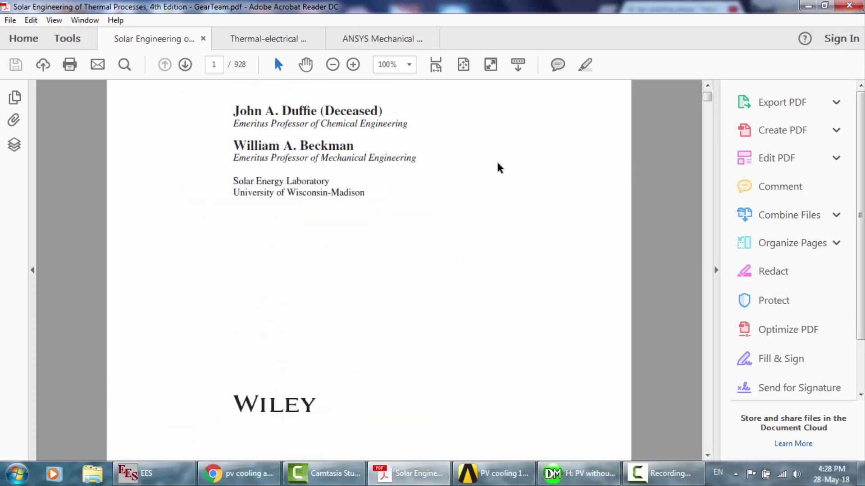
pyautogui.scroll(8, 498, 168)
pyautogui.scroll(-20, 498, 168)
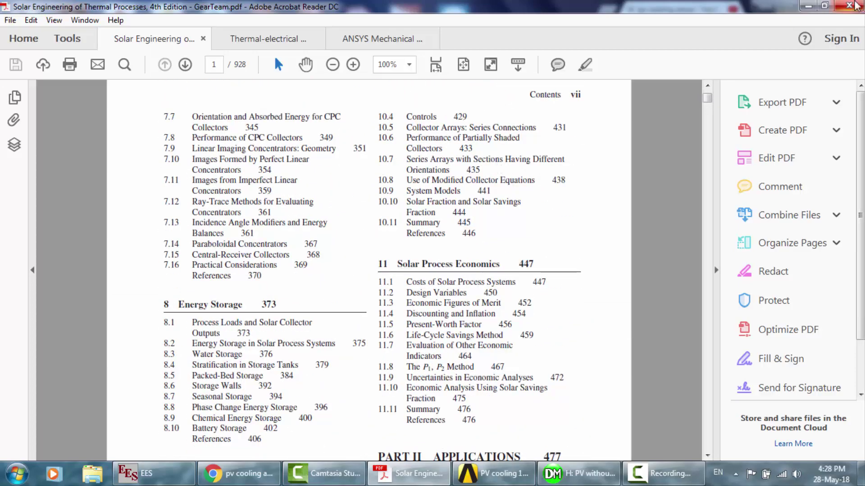
# Step: Minimize the open windows and examine the formatted solar radiation equations of output3b.EES in EES from beginning to end
pyautogui.click(809, 5)
pyautogui.click(810, 5)
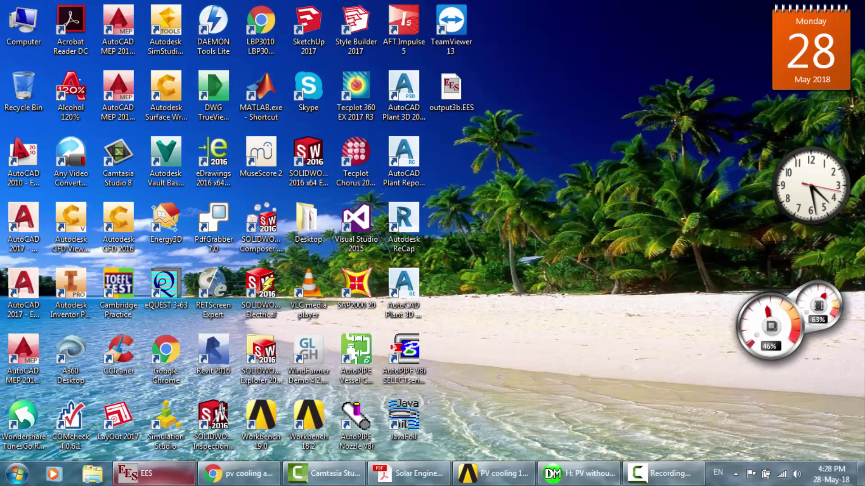
pyautogui.click(151, 473)
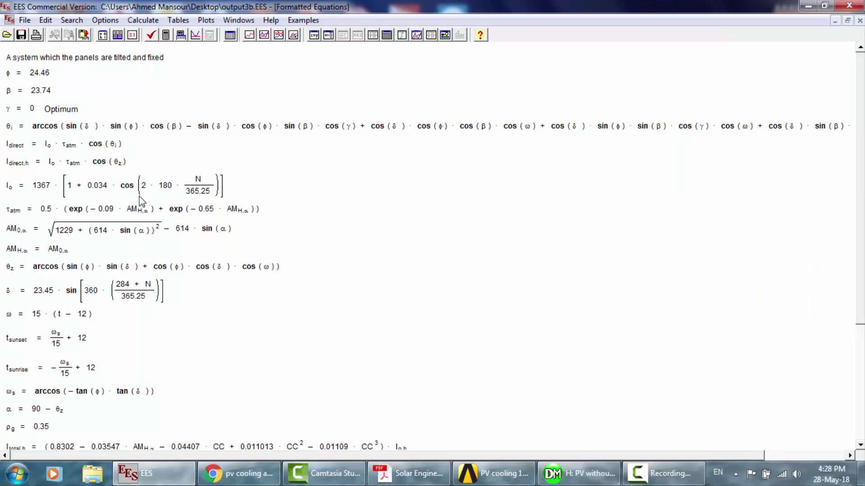
pyautogui.scroll(-5, 139, 199)
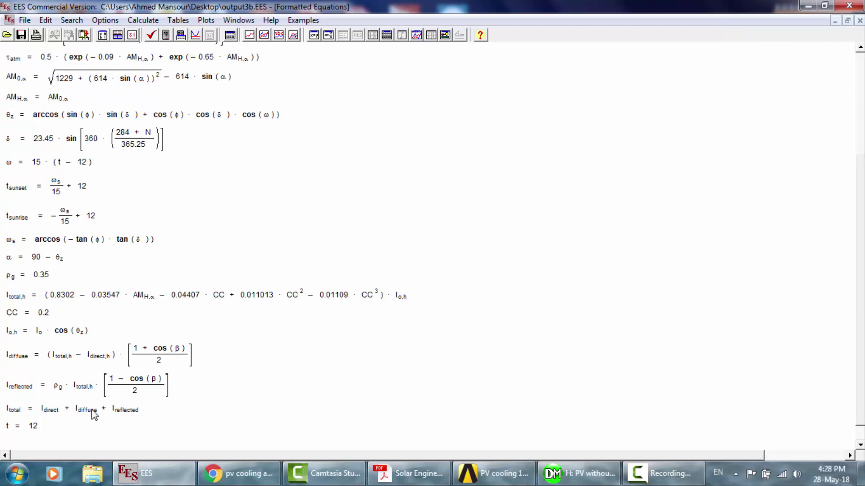
pyautogui.scroll(3, 115, 222)
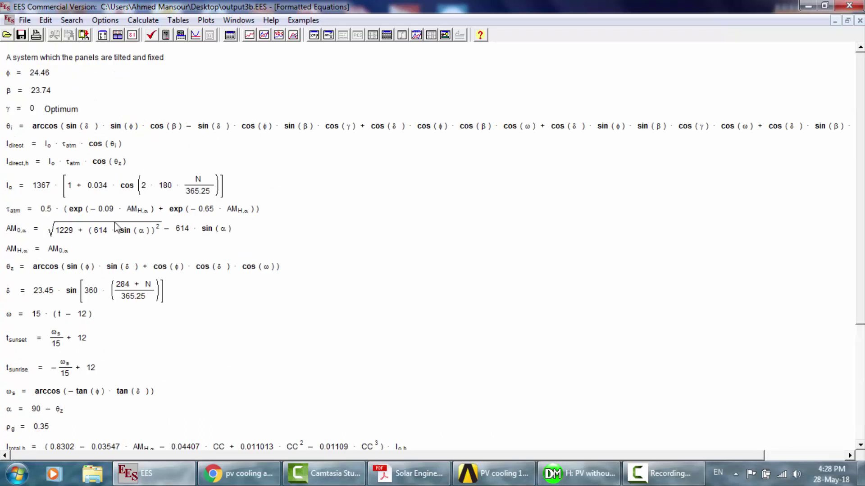
pyautogui.scroll(-2, 20, 282)
pyautogui.scroll(2, 16, 134)
pyautogui.scroll(-5, 83, 254)
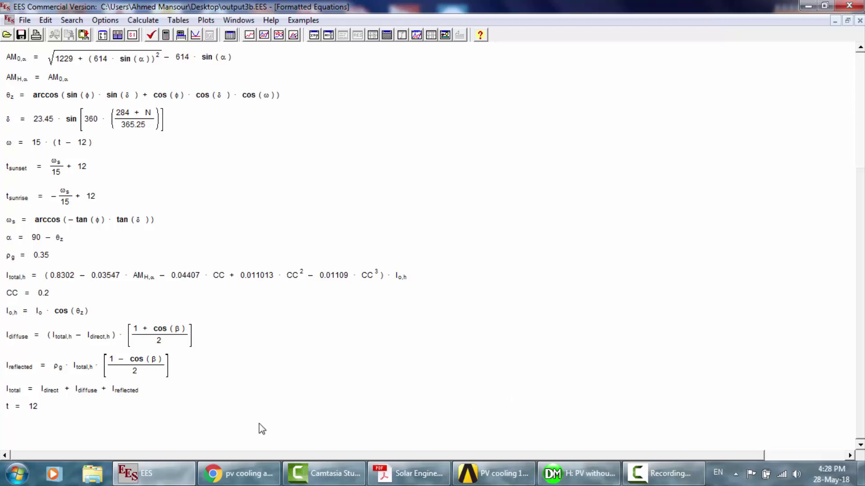
# Step: Switch to Acrobat Reader and view the Thermal-electrical model paper and the ANSYS Mechanical APDL Thermal Analysis Guide
pyautogui.moveTo(408, 474)
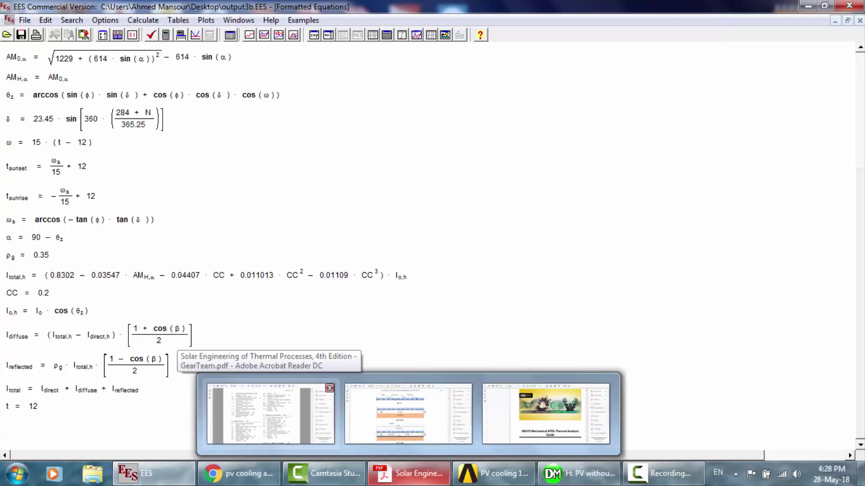
pyautogui.click(270, 414)
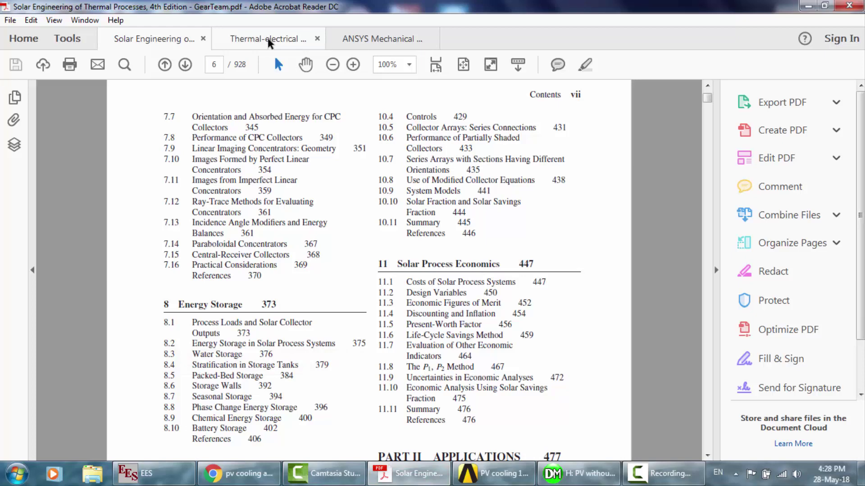
pyautogui.click(268, 39)
pyautogui.click(360, 39)
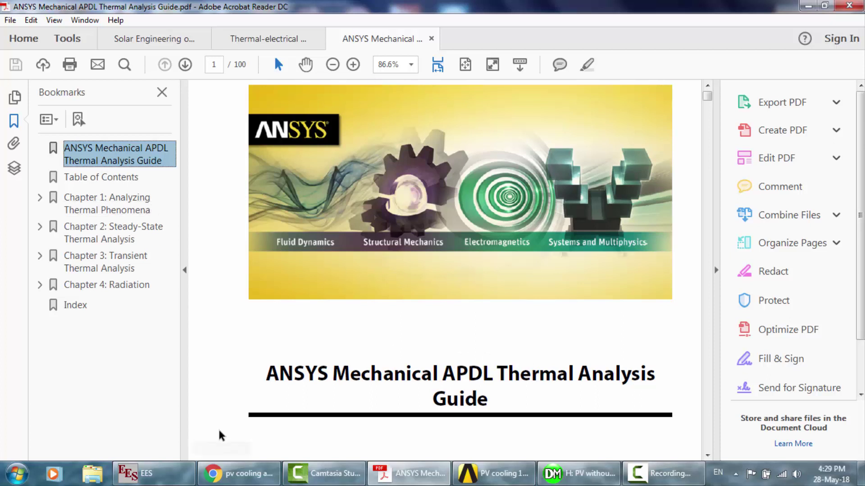
# Step: Revisit the PV cooling videos in Chrome and open Chapter 4: Radiation of the APDL thermal guide in Acrobat Reader
pyautogui.click(239, 473)
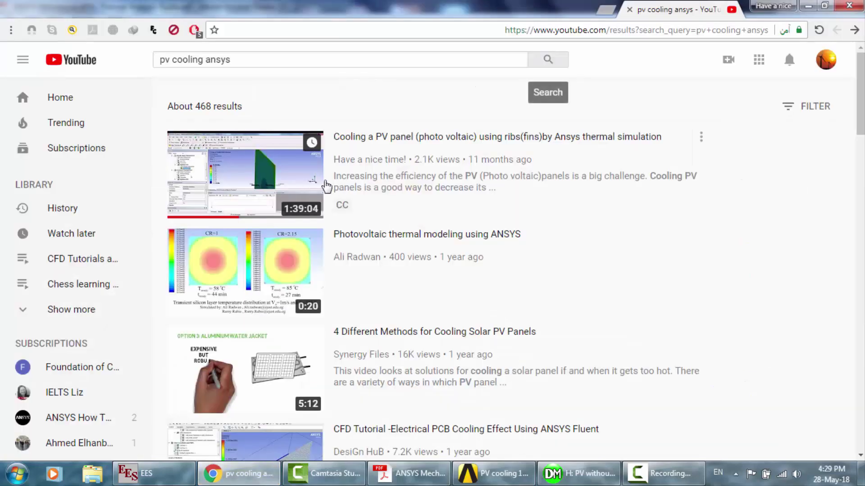
pyautogui.moveTo(262, 174)
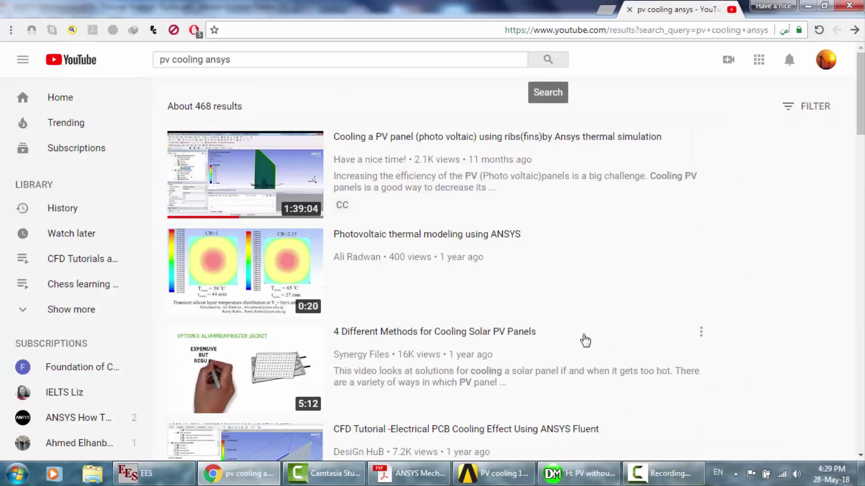
pyautogui.click(407, 473)
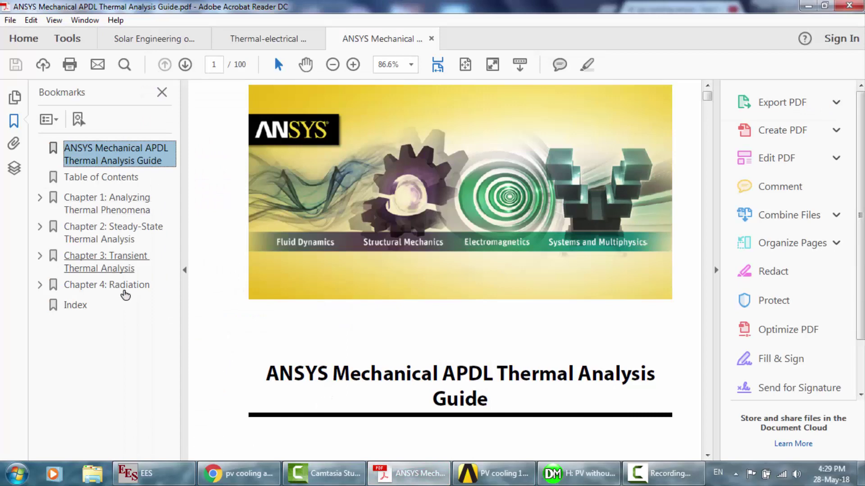
pyautogui.click(117, 288)
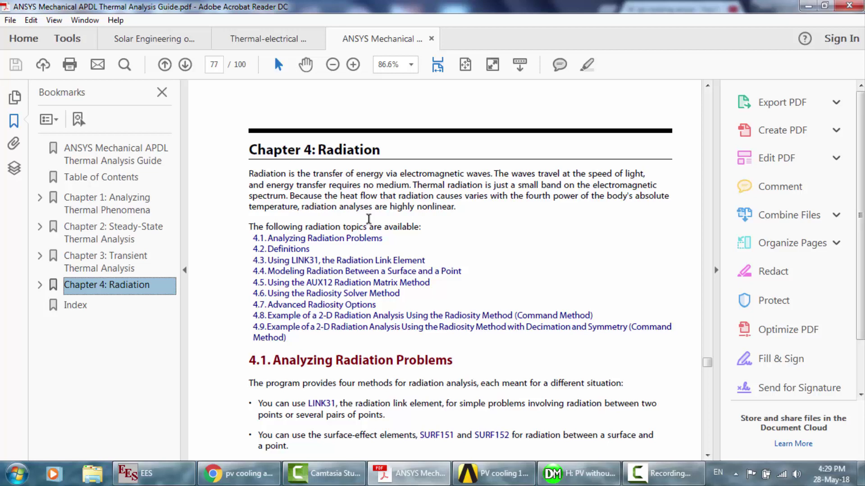
# Step: View Chapter 2: Steady-State Thermal Analysis in the APDL thermal guide and return to the YouTube results in Chrome
pyautogui.click(108, 232)
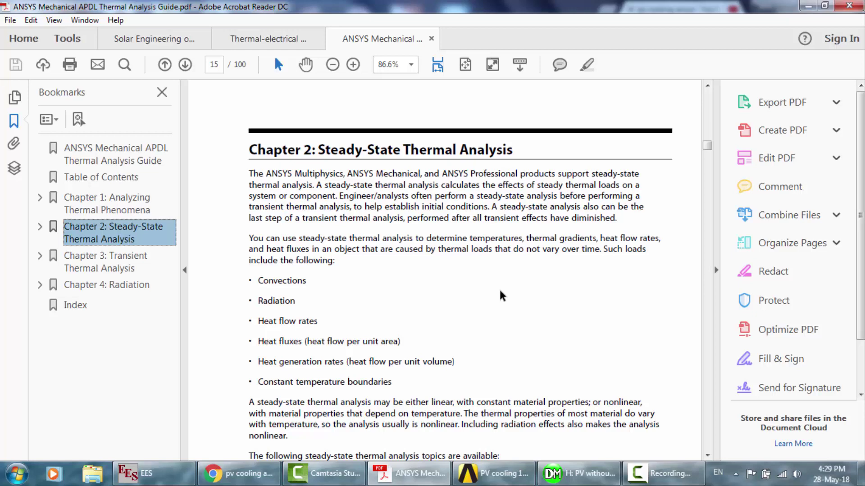
pyautogui.hotkey('alt', 'Tab')
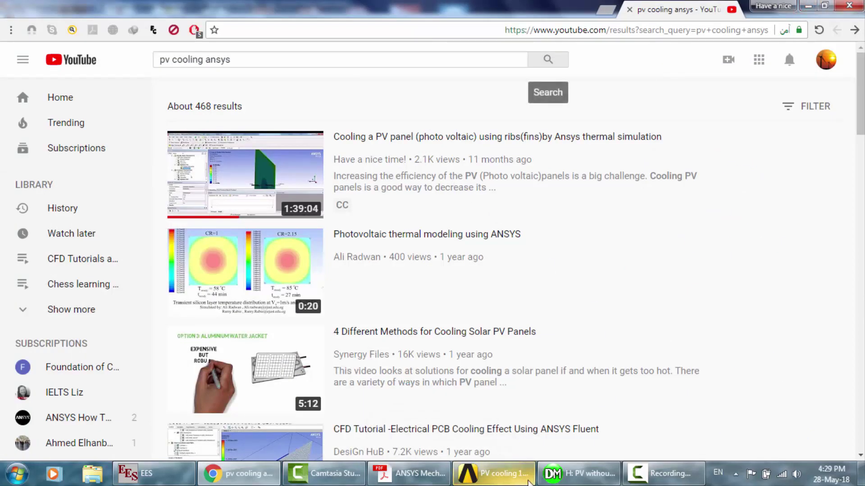
# Step: Switch to Workbench and open Engineering Data of the PV without cooling tutorial system, glancing back at the PV cooling videos in Chrome
pyautogui.click(498, 482)
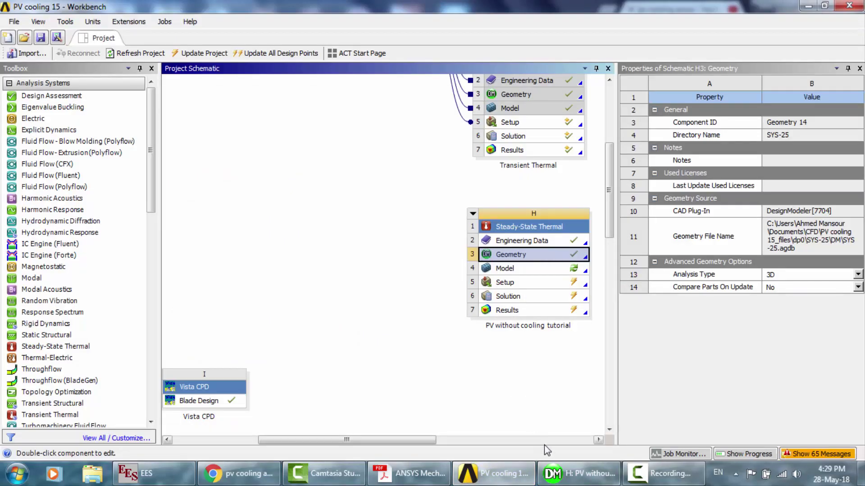
pyautogui.moveTo(557, 476)
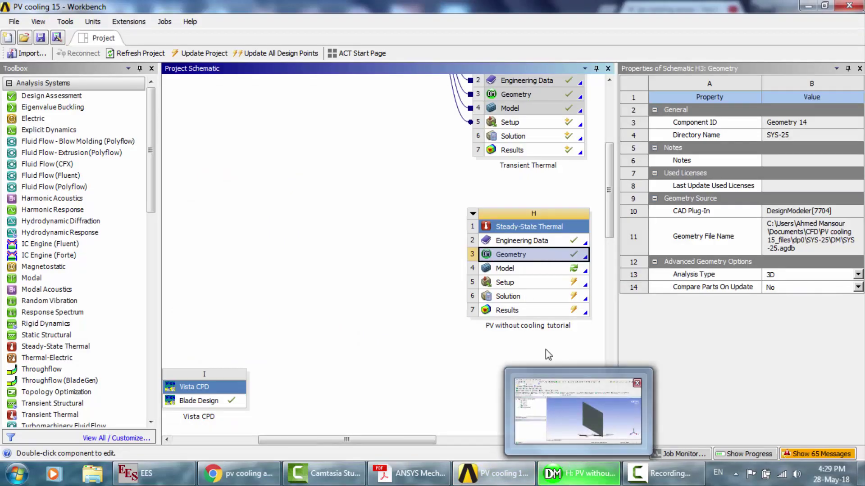
pyautogui.doubleClick(519, 242)
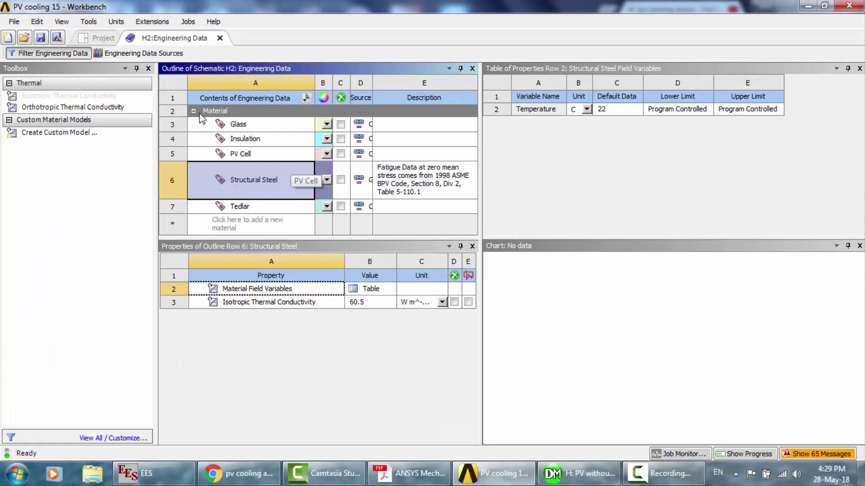
pyautogui.click(237, 484)
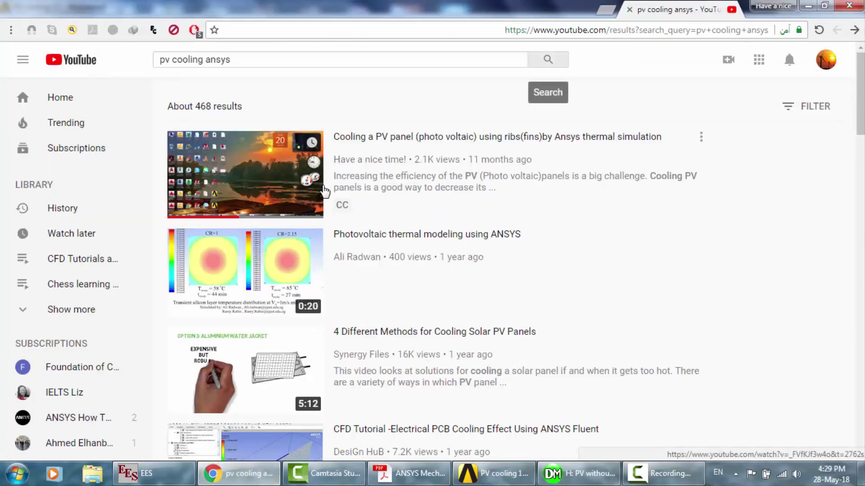
pyautogui.click(511, 478)
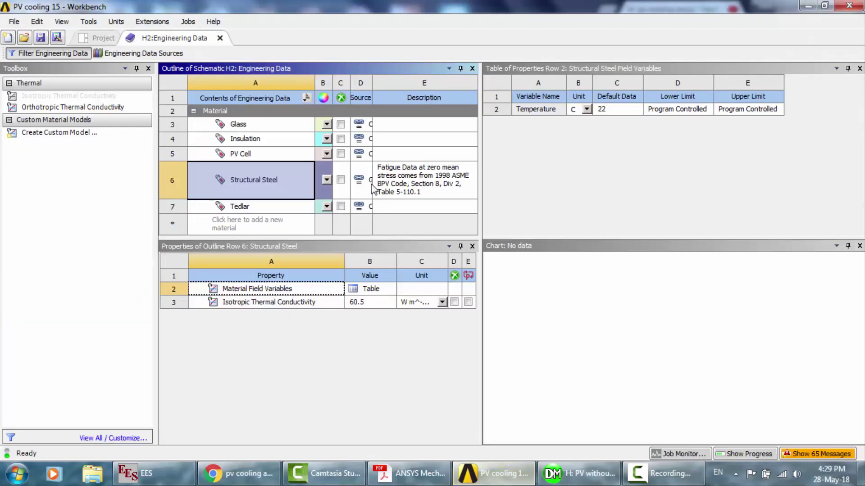
# Step: Examine the isotropic thermal conductivity of the Glass, Insulation, PV Cell, Structural Steel and Tedlar materials
pyautogui.click(234, 128)
pyautogui.click(246, 142)
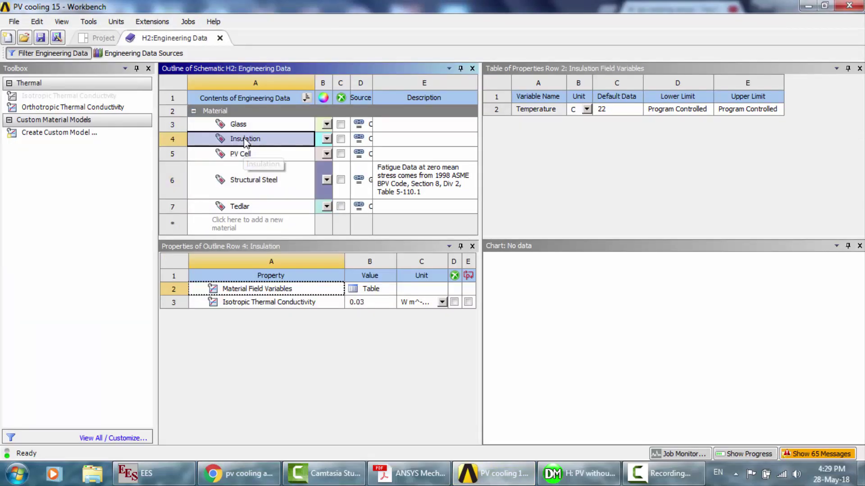
pyautogui.click(246, 128)
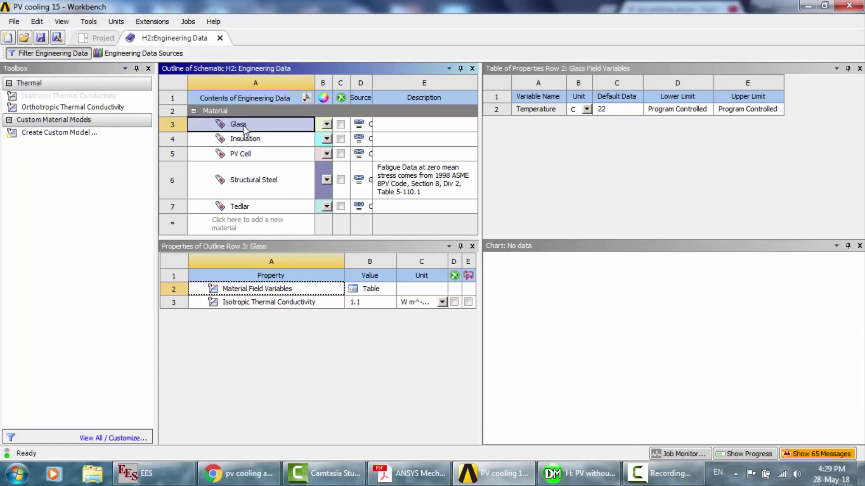
pyautogui.doubleClick(244, 129)
pyautogui.click(232, 142)
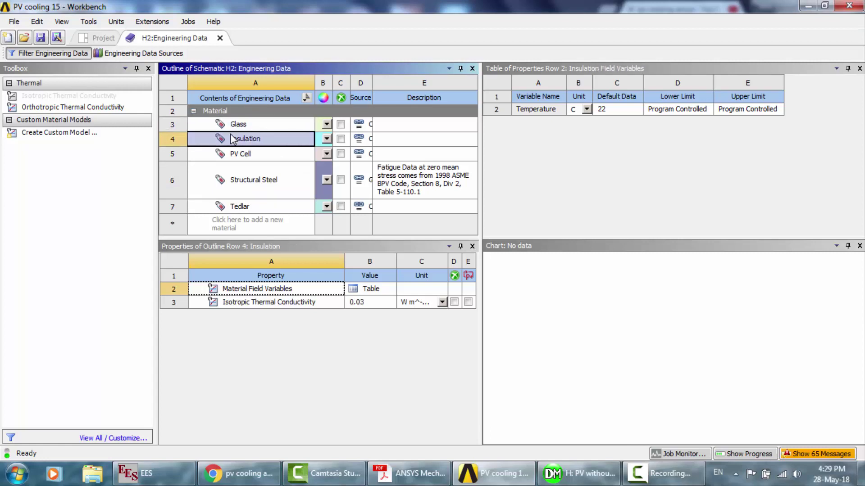
pyautogui.click(244, 158)
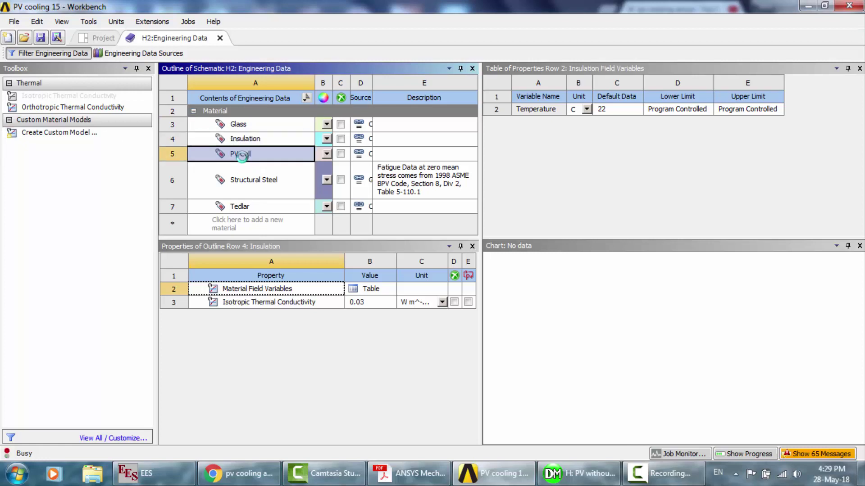
pyautogui.click(255, 193)
pyautogui.click(252, 209)
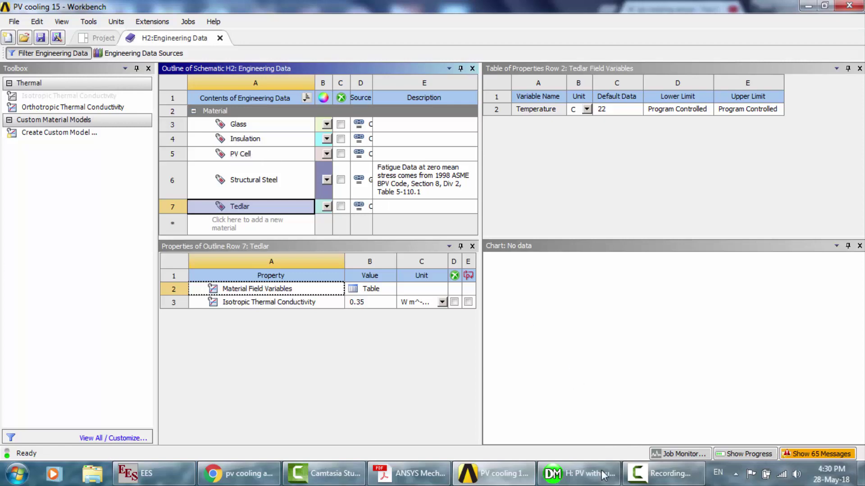
# Step: Switch to DesignModeler and inspect Import16 and the Glass cover, Pv cells and Tedlar bodies
pyautogui.click(585, 473)
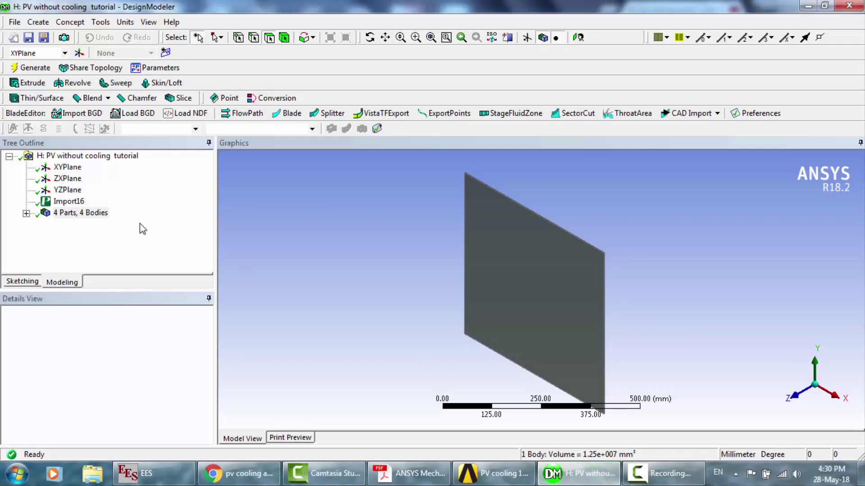
pyautogui.click(69, 201)
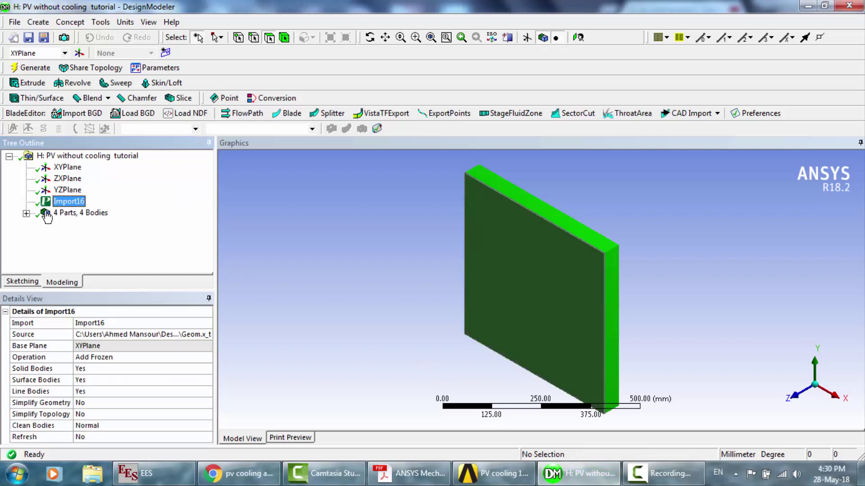
pyautogui.click(26, 213)
pyautogui.click(76, 224)
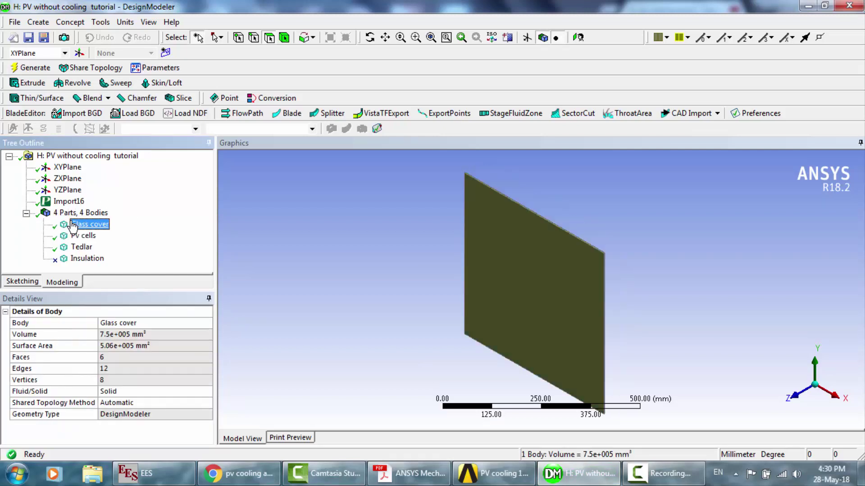
pyautogui.click(84, 237)
pyautogui.click(82, 247)
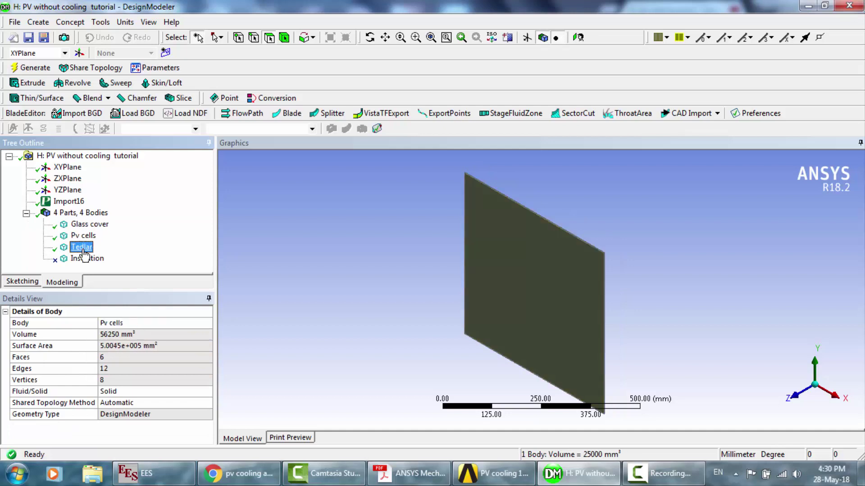
# Step: Zoom in on the panel's edge in a side view along the X axis and identify its Glass cover, Pv cells and Tedlar layers
pyautogui.click(841, 399)
pyautogui.click(840, 399)
pyautogui.scroll(10, 550, 274)
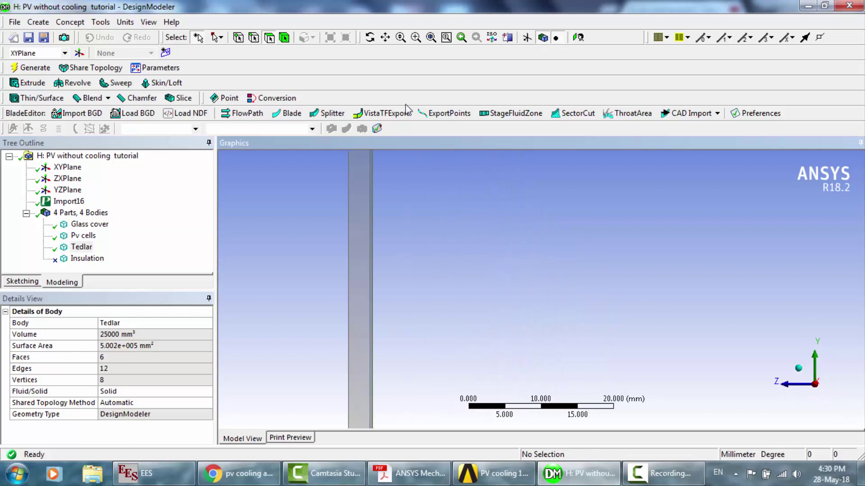
pyautogui.click(416, 37)
pyautogui.moveTo(402, 201); pyautogui.dragTo(411, 204)
pyautogui.click(88, 224)
pyautogui.click(90, 237)
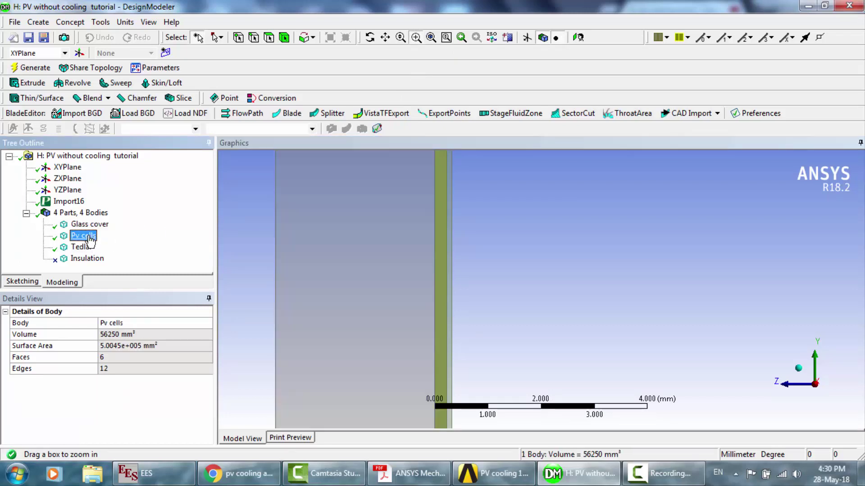
pyautogui.click(84, 247)
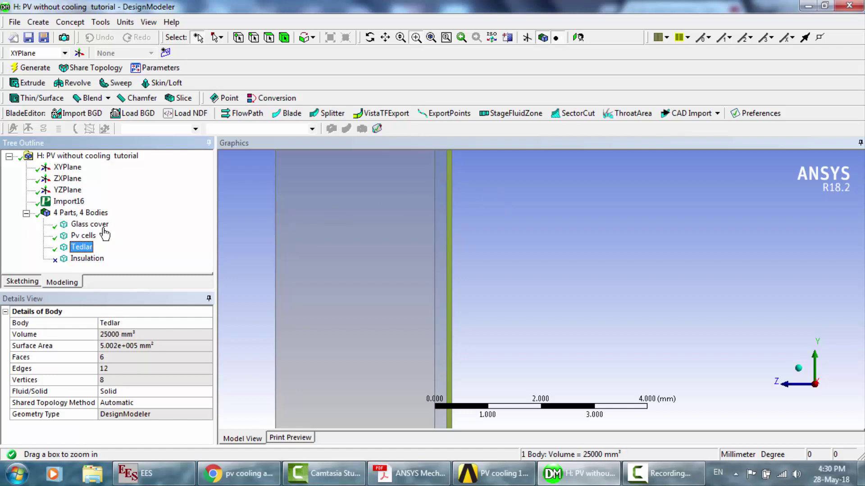
# Step: Compare the whole imported geometry with the individual Glass cover, Pv cells and Tedlar layers in the magnified edge view
pyautogui.click(83, 226)
pyautogui.click(78, 203)
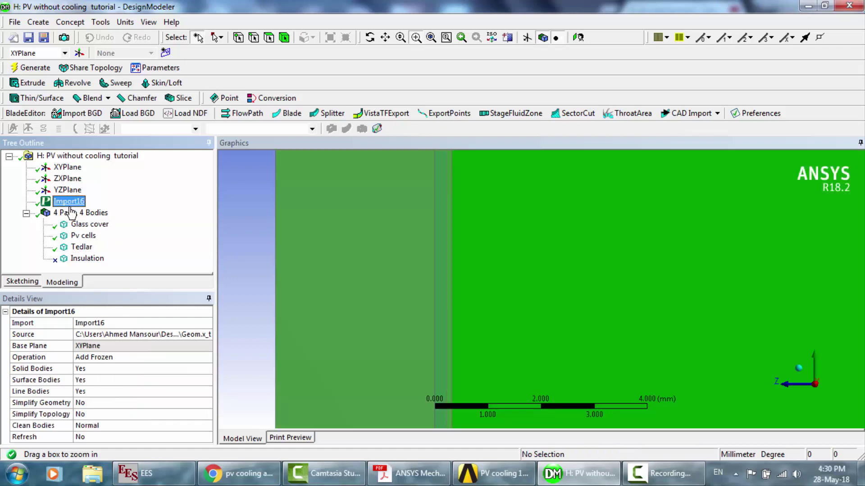
pyautogui.click(87, 226)
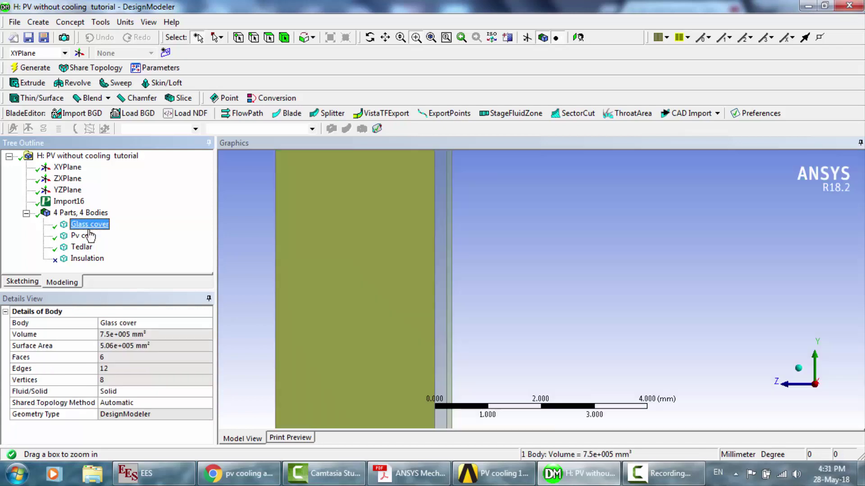
pyautogui.click(84, 237)
pyautogui.click(85, 247)
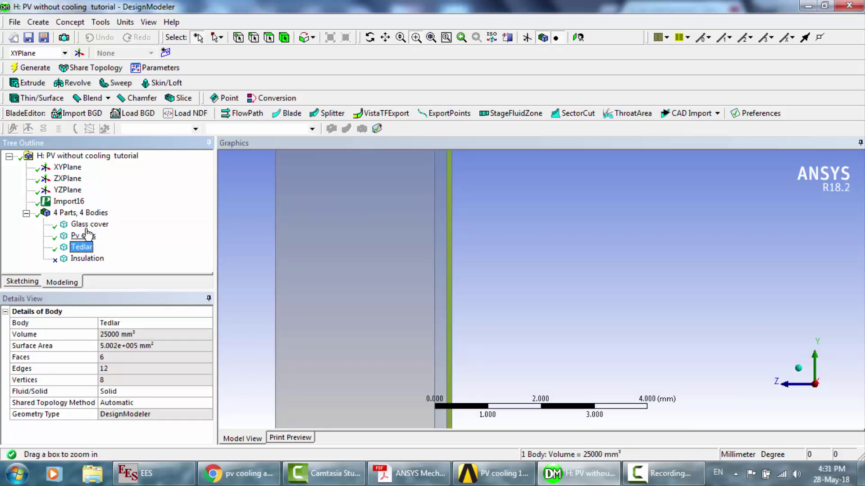
pyautogui.click(86, 227)
pyautogui.click(85, 236)
pyautogui.click(82, 247)
# Step: Close DesignModeler and return to the project schematic in Workbench by closing Engineering Data
pyautogui.click(857, 8)
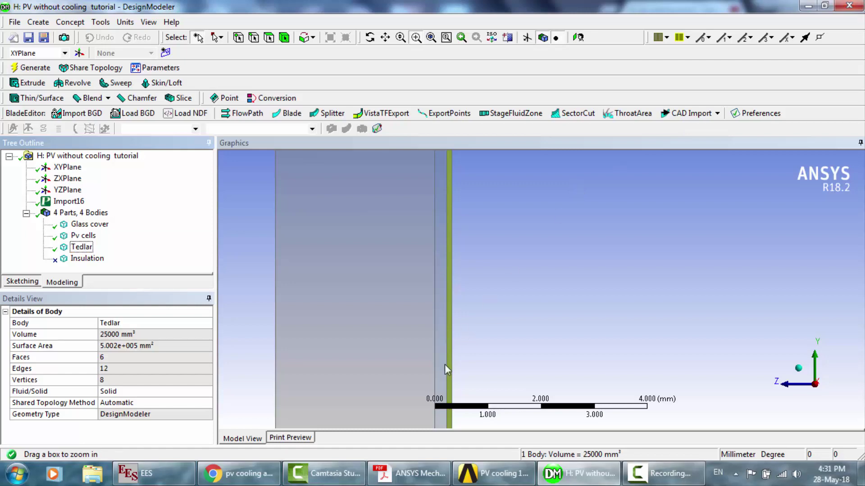
pyautogui.click(495, 473)
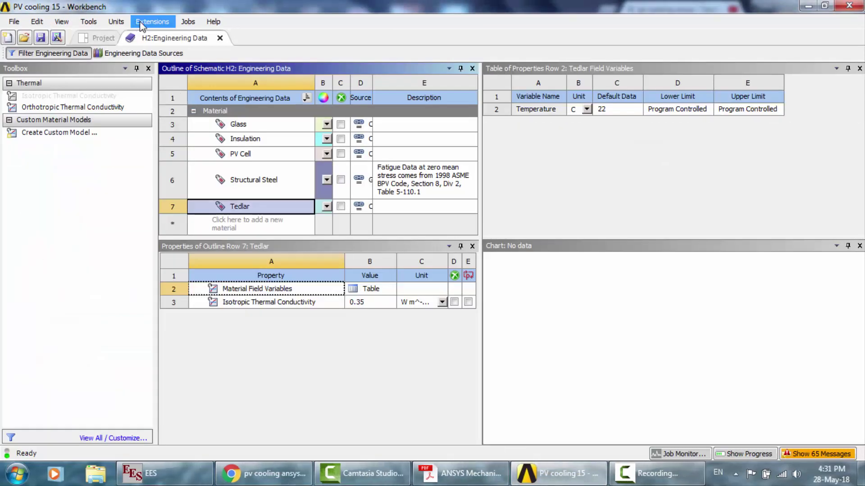
pyautogui.click(220, 38)
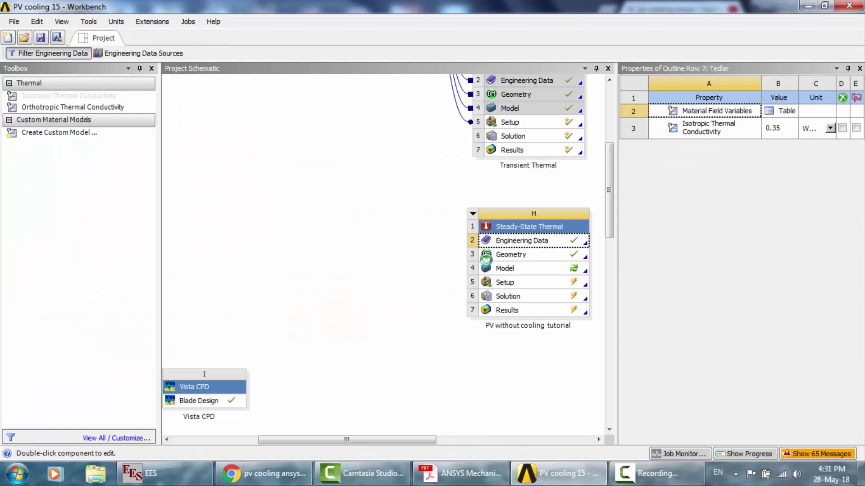
pyautogui.click(546, 241)
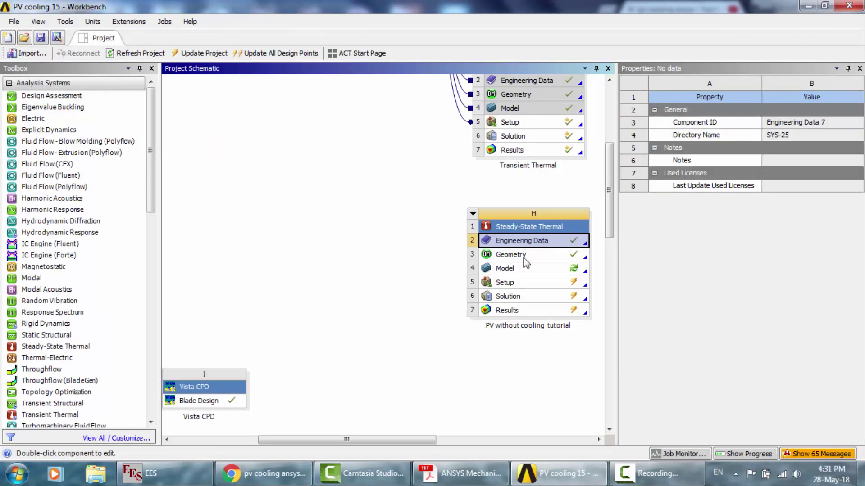
# Step: Reset the Model component of the PV without cooling tutorial system and accept deleting its local and generated data
pyautogui.click(539, 270)
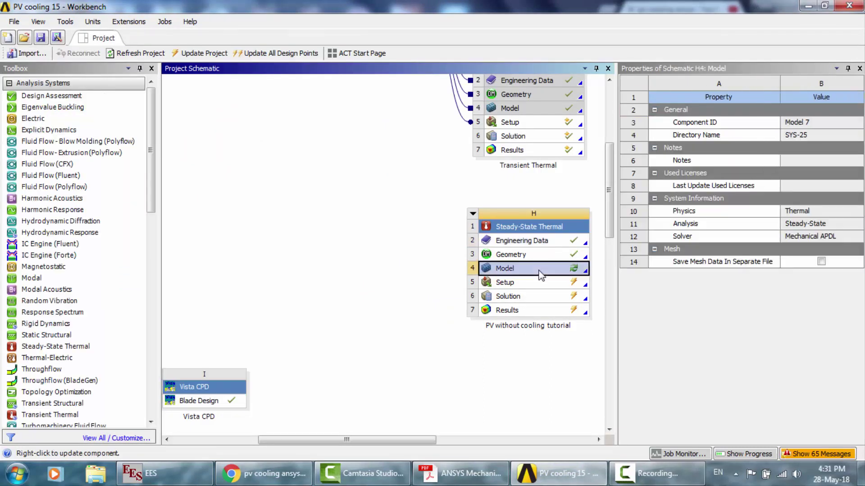
pyautogui.rightClick(541, 274)
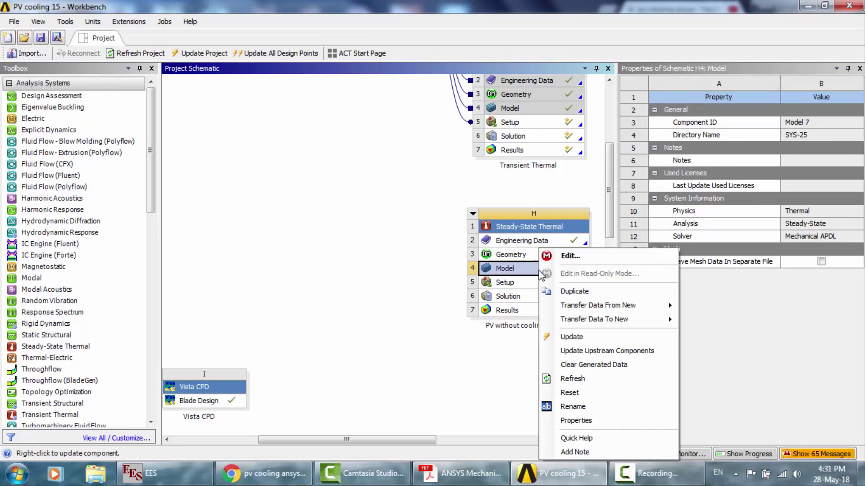
pyautogui.click(569, 394)
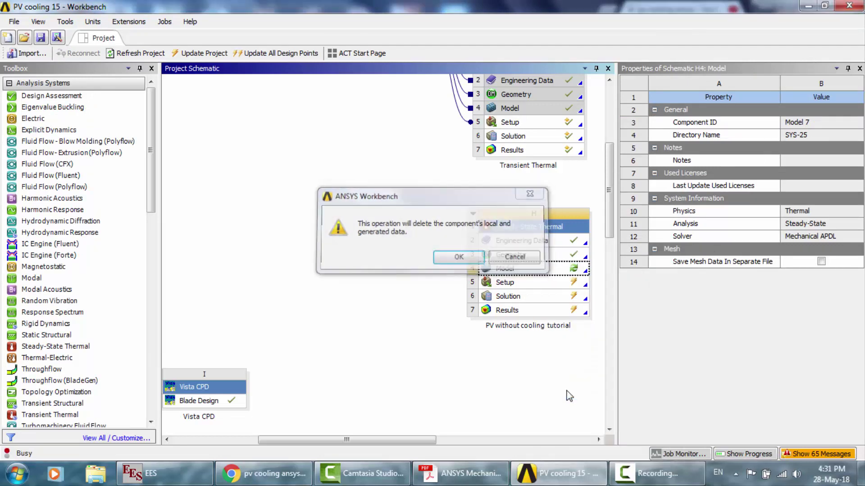
pyautogui.press('Return')
# Step: Open the Model component of the PV without cooling tutorial system in Mechanical
pyautogui.doubleClick(548, 275)
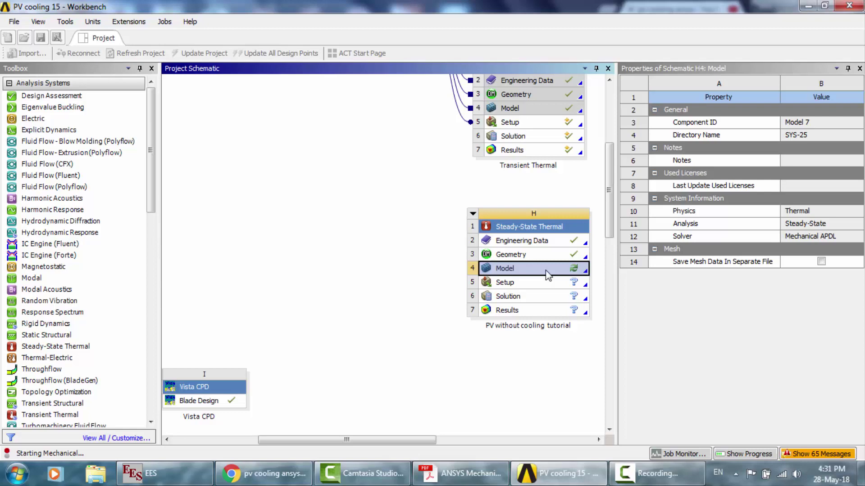
pyautogui.click(658, 473)
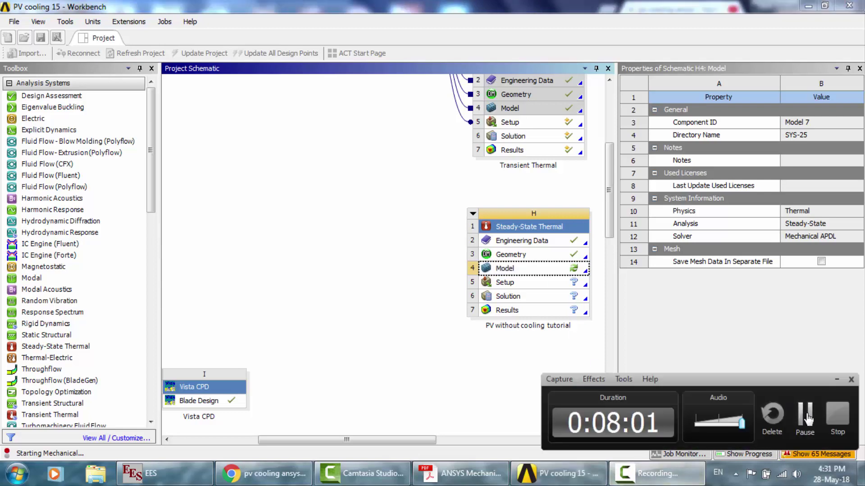
pyautogui.click(805, 415)
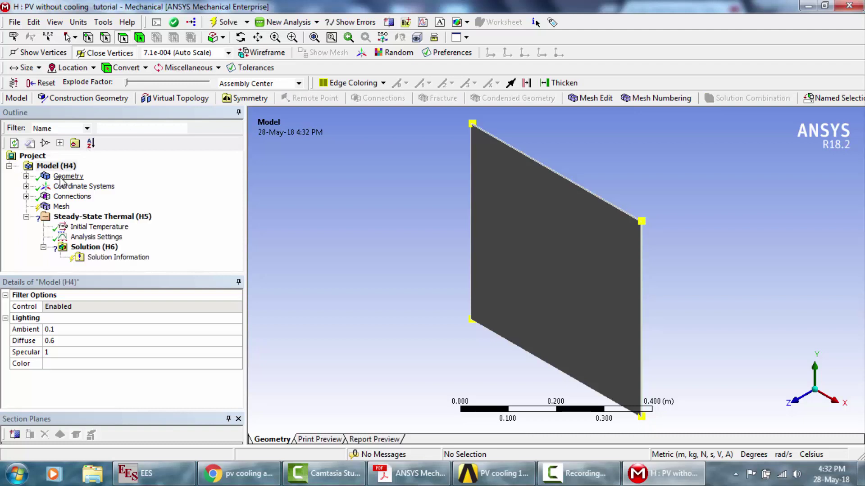
# Step: Expand the Geometry in Mechanical and inspect the details of the Glass cover, Pv cells and Tedlar bodies
pyautogui.click(26, 176)
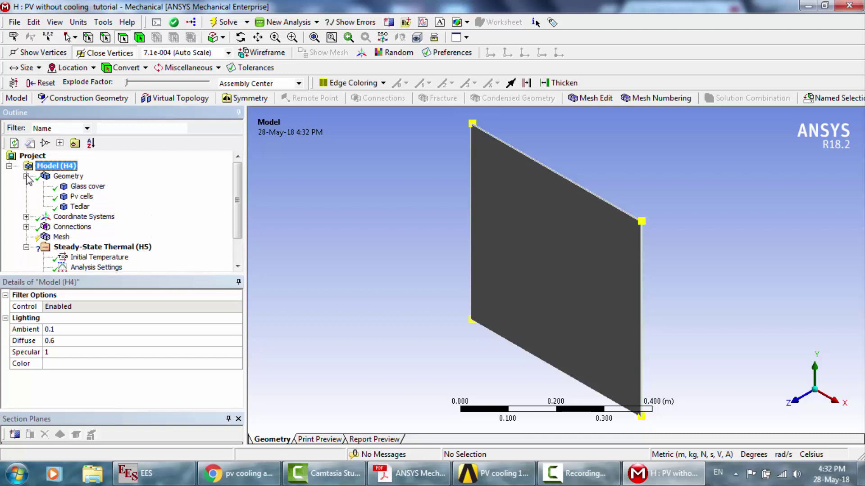
pyautogui.click(88, 187)
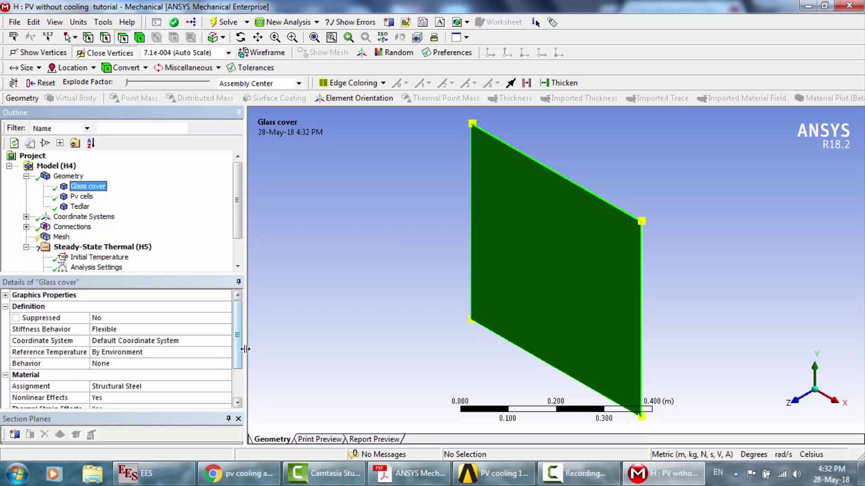
pyautogui.click(85, 197)
pyautogui.click(80, 206)
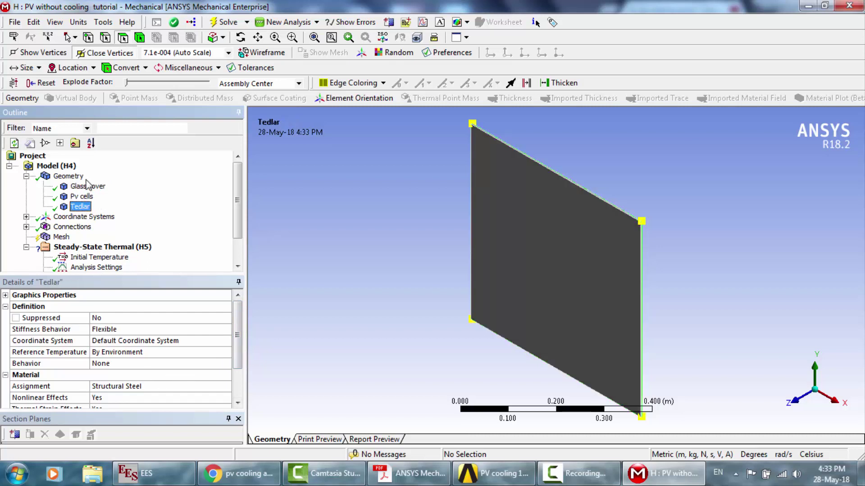
# Step: Assign the Glass material to the Glass cover body
pyautogui.click(88, 186)
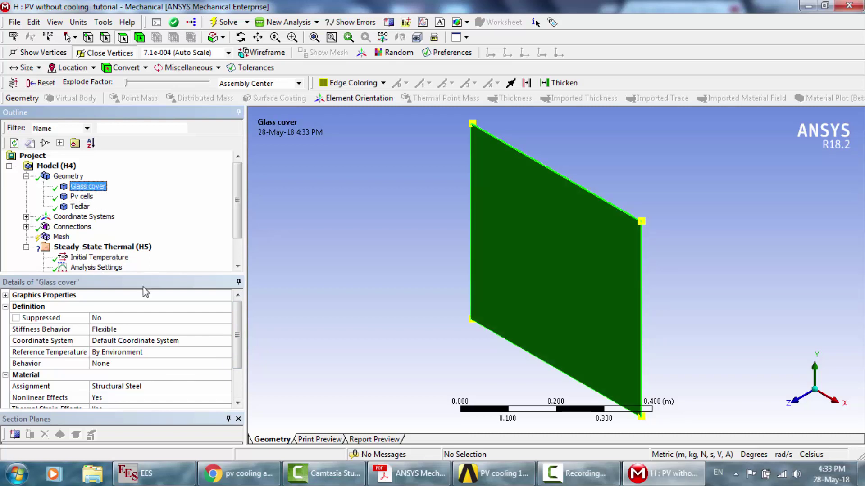
pyautogui.click(228, 389)
pyautogui.click(227, 387)
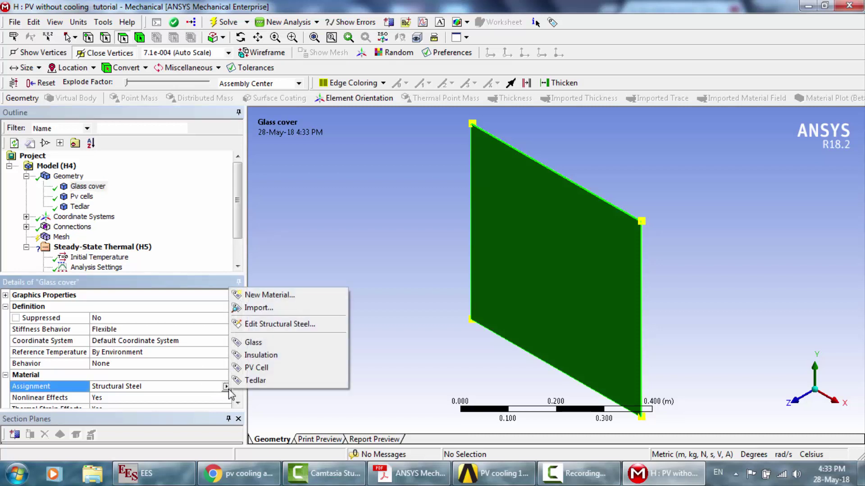
pyautogui.click(278, 347)
# Step: Assign the PV Cell material to the Pv cells body
pyautogui.click(80, 197)
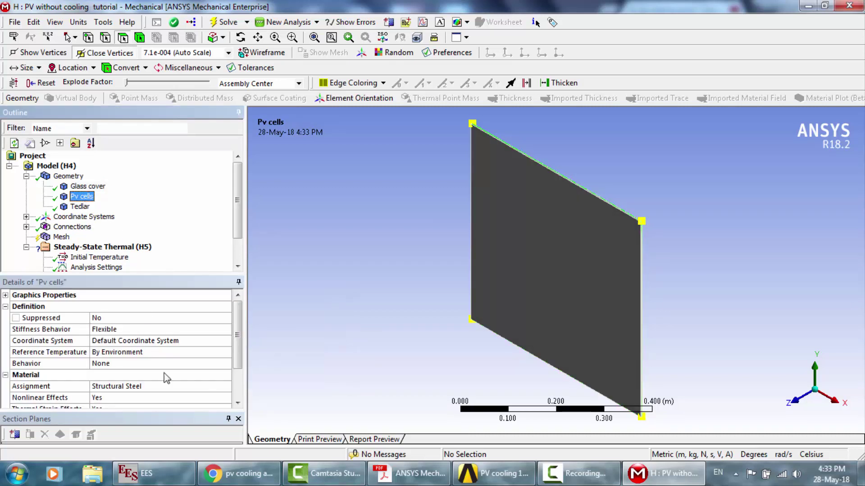
pyautogui.click(223, 387)
pyautogui.click(226, 387)
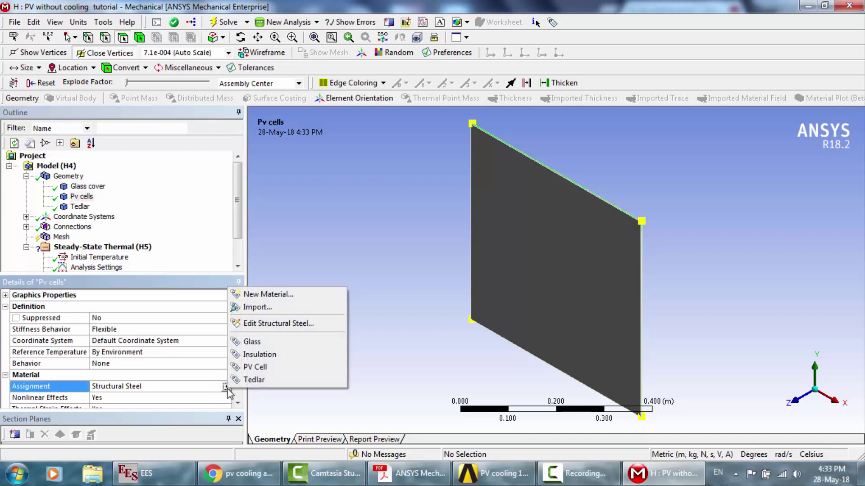
pyautogui.click(263, 369)
# Step: Assign the Tedlar material to the Tedlar body and collapse the Geometry branch
pyautogui.click(76, 208)
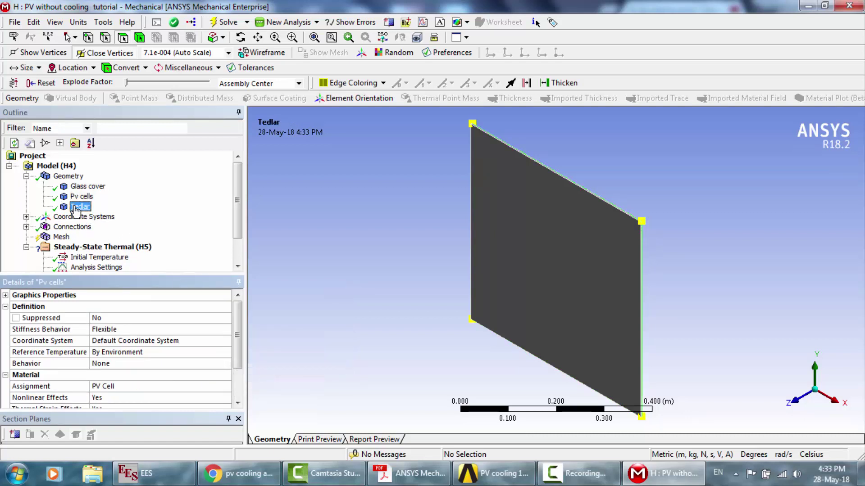
pyautogui.click(222, 387)
pyautogui.click(226, 387)
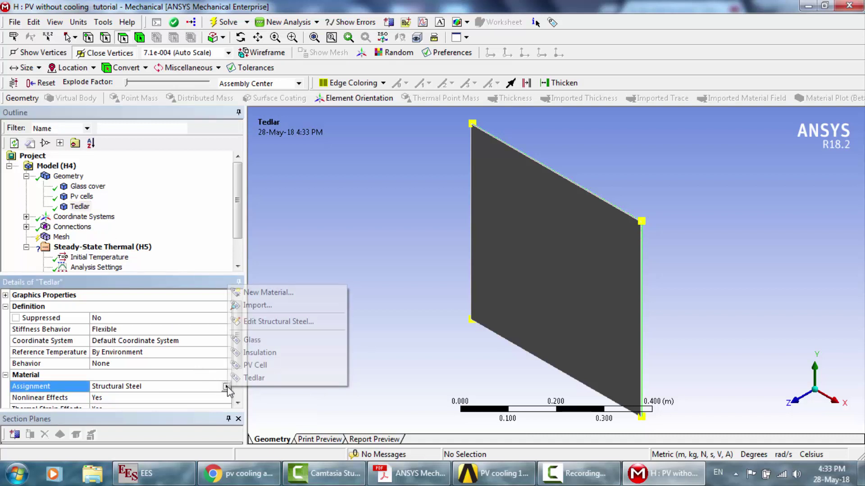
pyautogui.click(252, 378)
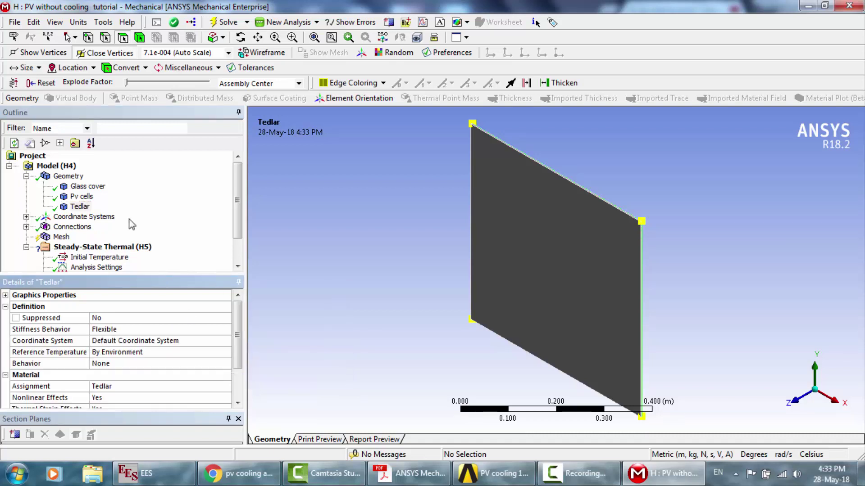
pyautogui.click(27, 176)
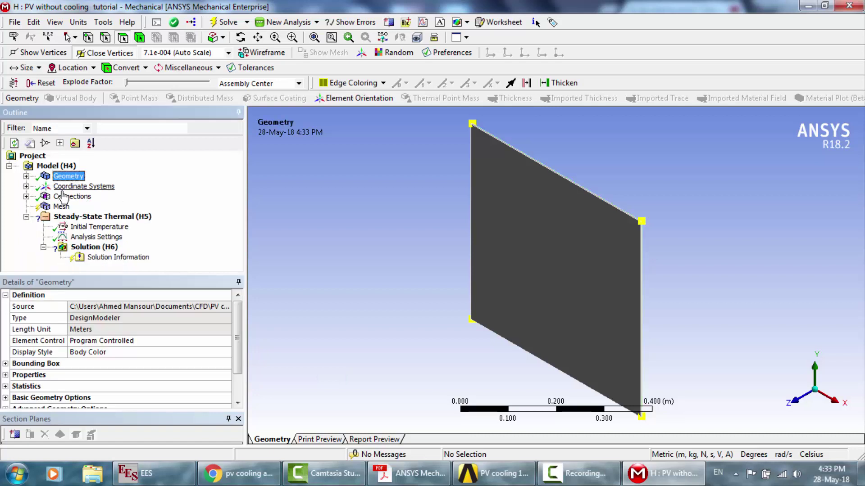
# Step: Set the mesh sizing's Relevance Center to Fine and generate the mesh
pyautogui.click(61, 207)
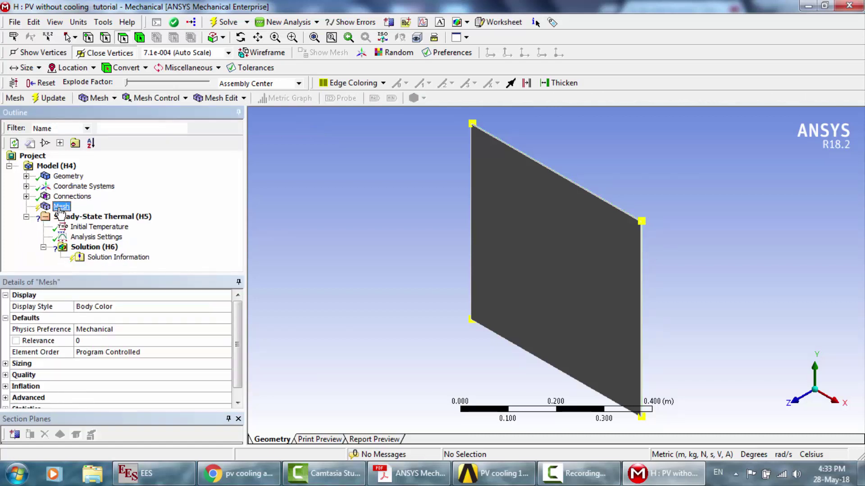
pyautogui.click(5, 363)
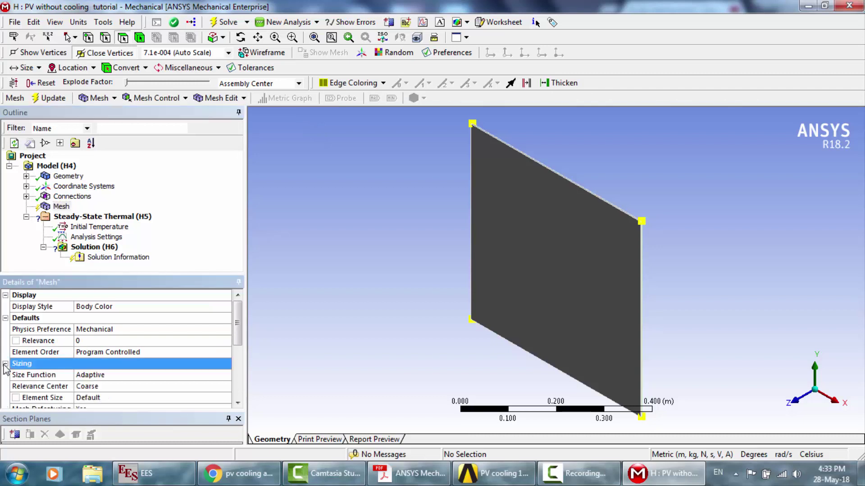
pyautogui.doubleClick(121, 386)
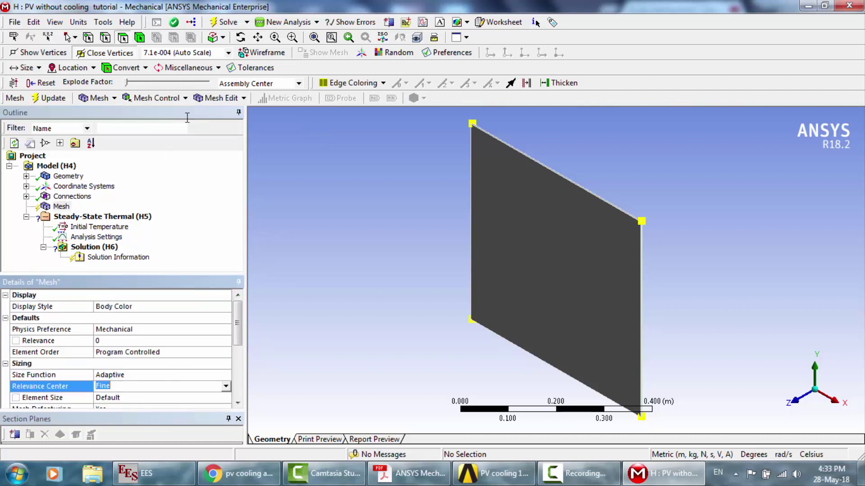
pyautogui.click(62, 207)
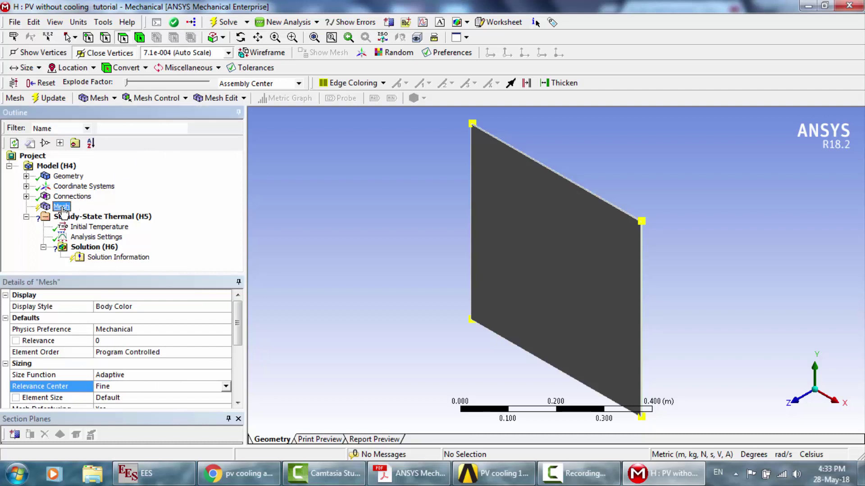
pyautogui.rightClick(62, 209)
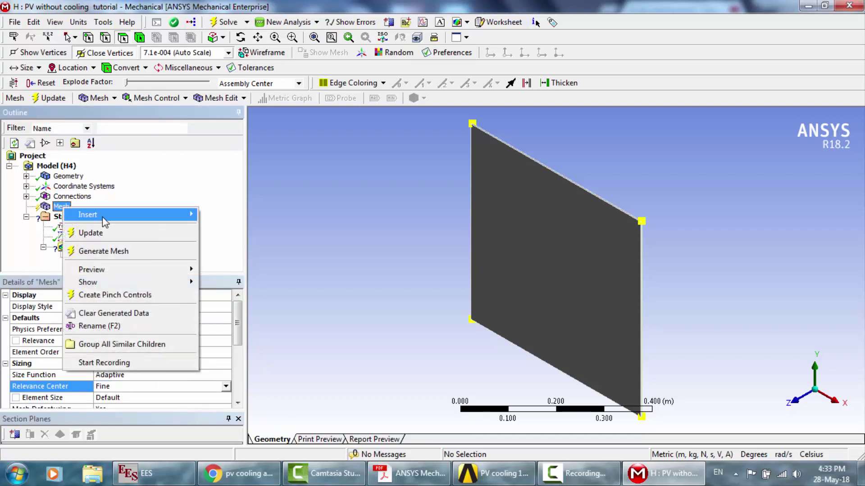
pyautogui.moveTo(104, 218)
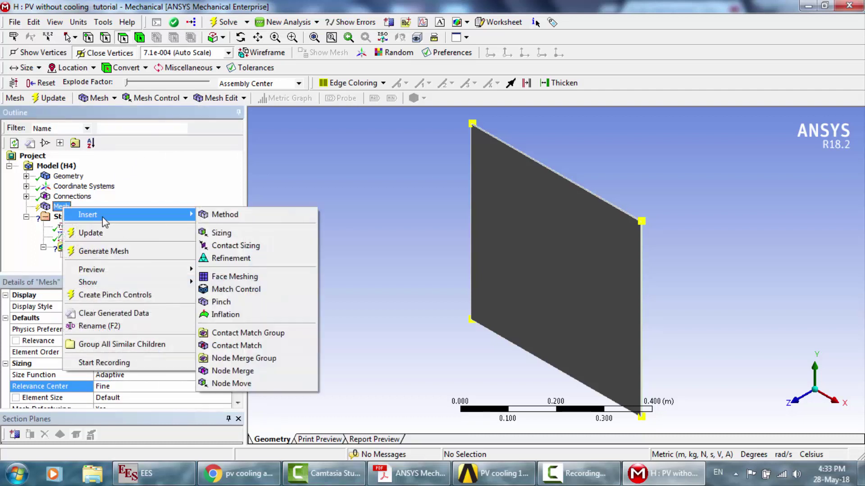
pyautogui.click(108, 255)
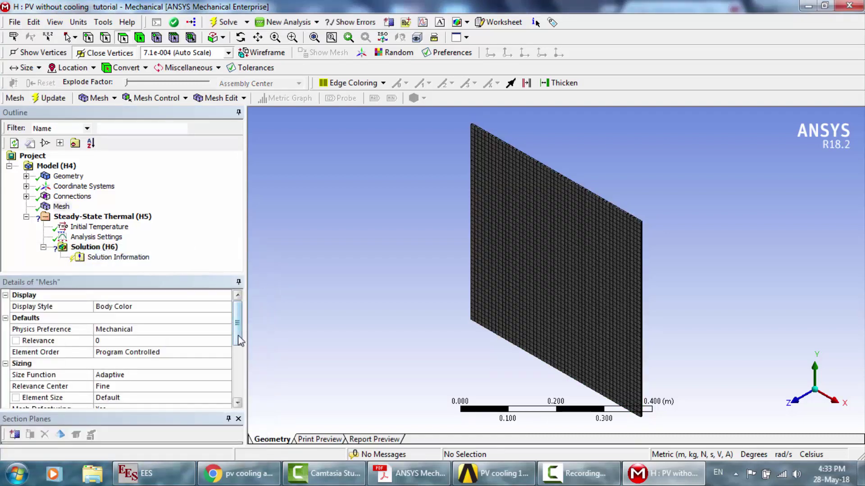
# Step: Show the mesh statistics and set the Mesh Metric to Skewness to check the quality of the panel mesh
pyautogui.moveTo(239, 341); pyautogui.dragTo(239, 403)
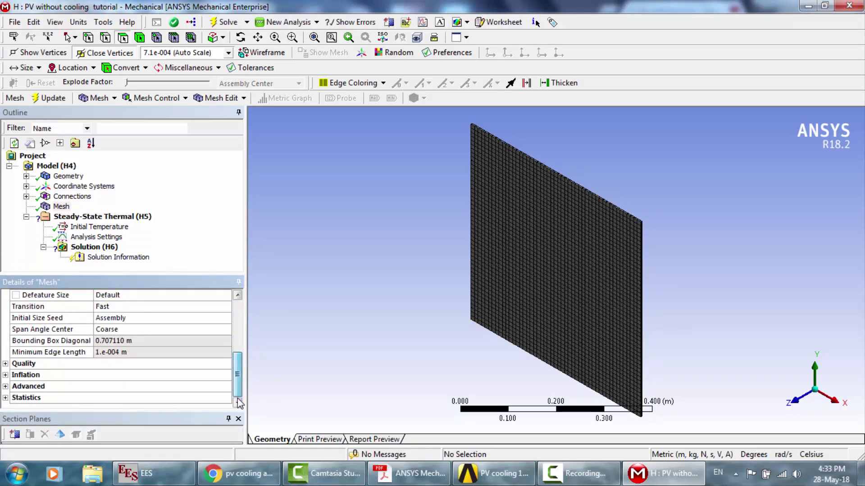
pyautogui.click(6, 399)
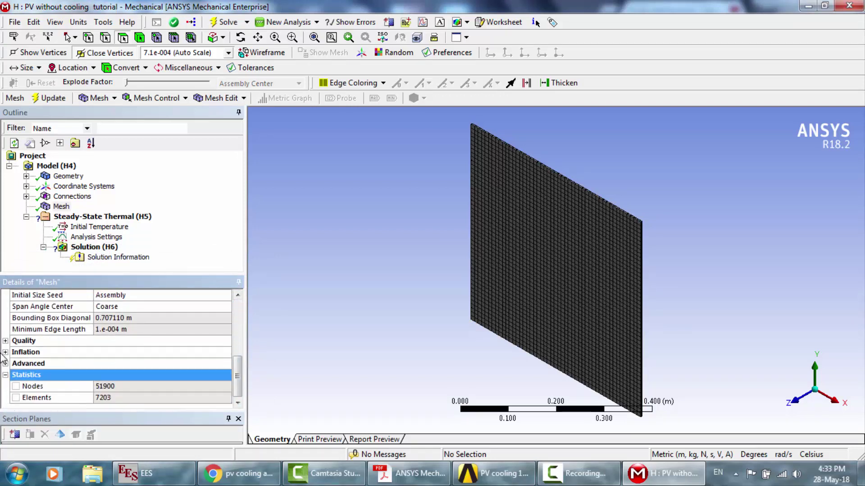
pyautogui.click(5, 341)
pyautogui.scroll(-2, 109, 368)
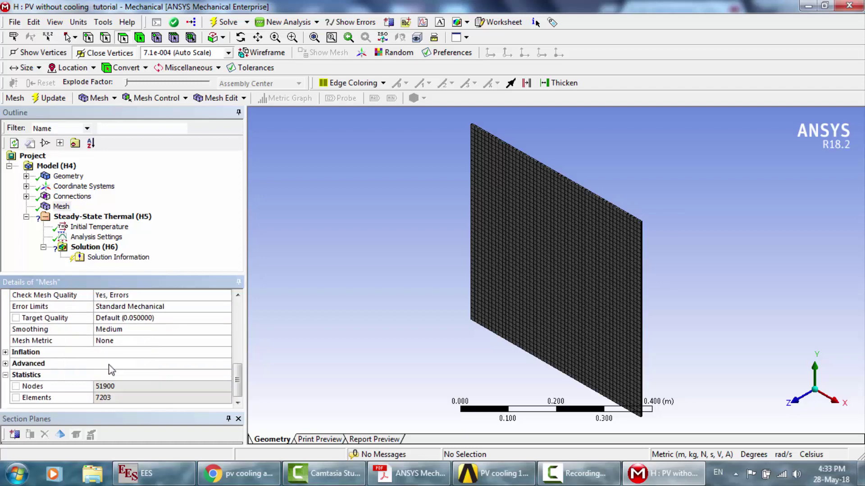
pyautogui.click(226, 341)
pyautogui.click(226, 341)
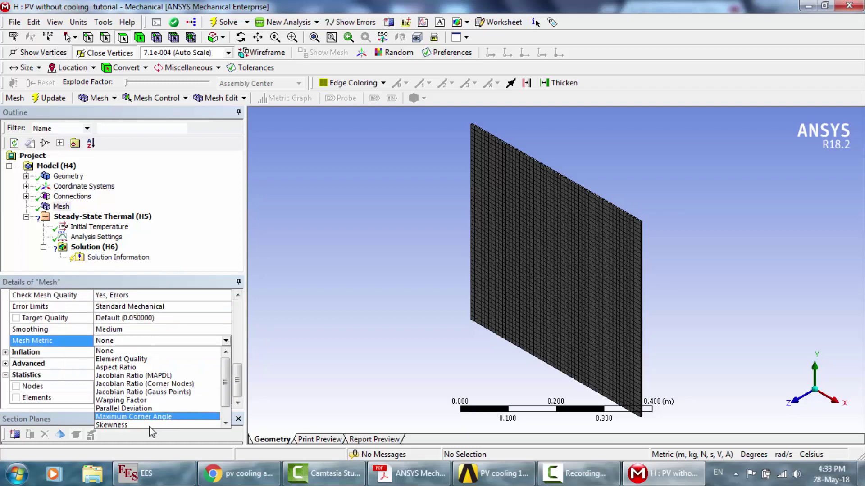
pyautogui.click(138, 425)
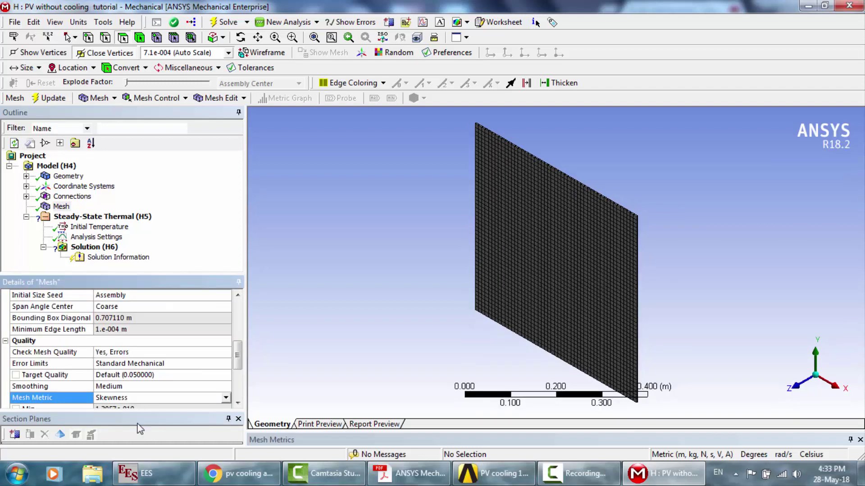
pyautogui.click(237, 402)
pyautogui.click(238, 402)
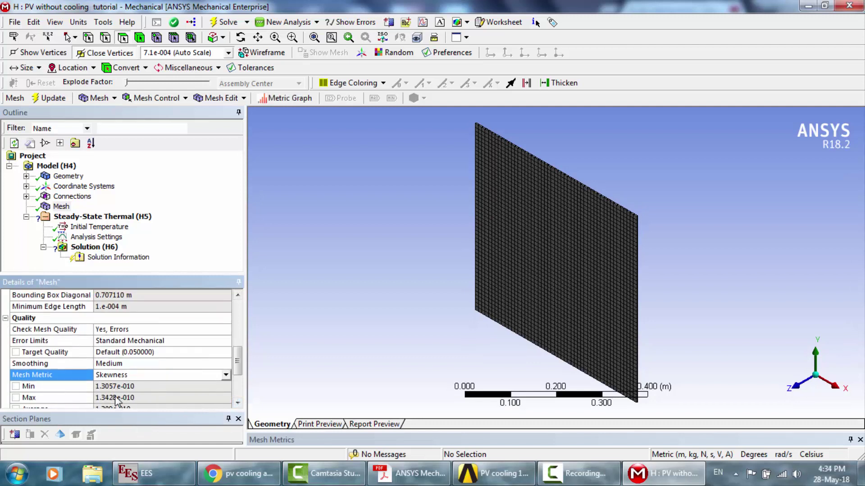
pyautogui.moveTo(237, 360); pyautogui.dragTo(237, 315)
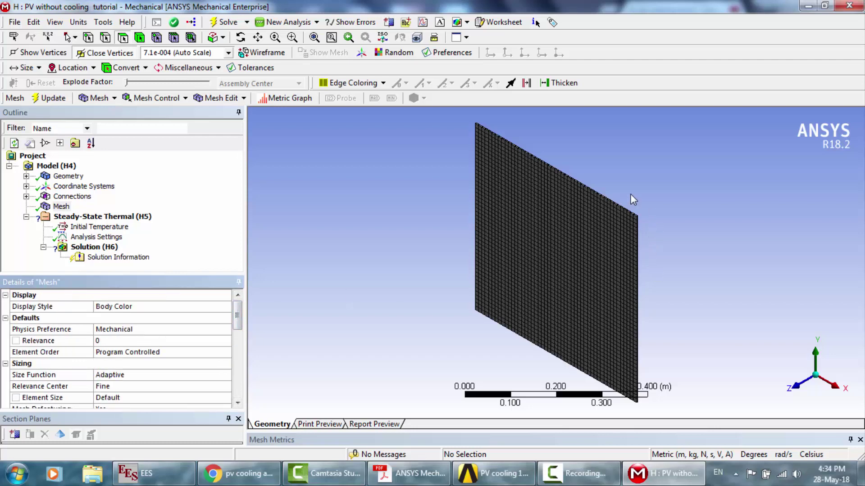
pyautogui.scroll(2, 631, 194)
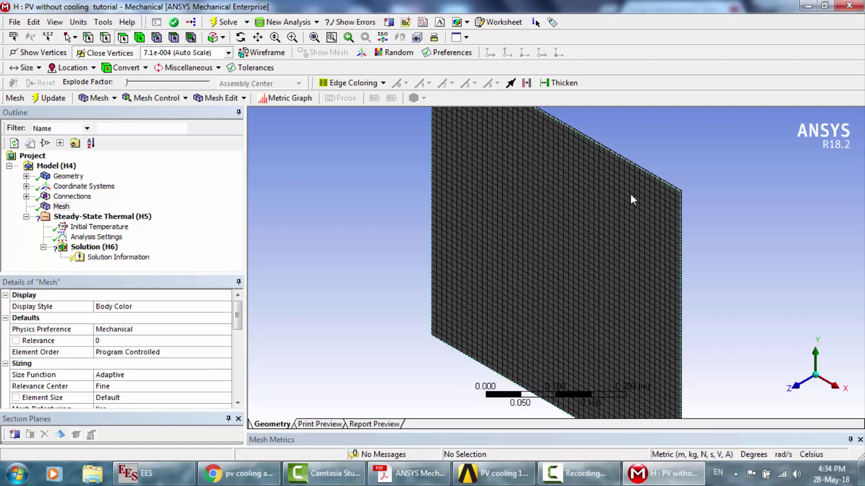
pyautogui.scroll(-1, 686, 178)
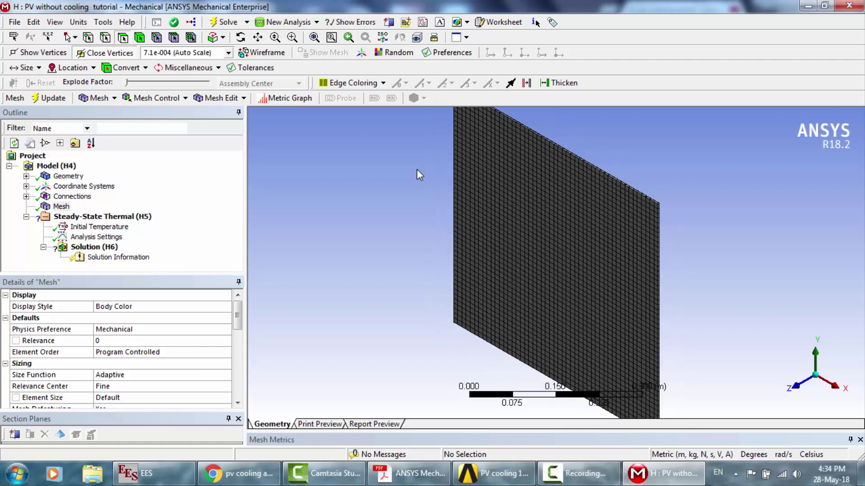
# Step: Set the Initial Temperature Value of the steady-state thermal analysis to 27 °C
pyautogui.click(100, 236)
pyautogui.click(84, 227)
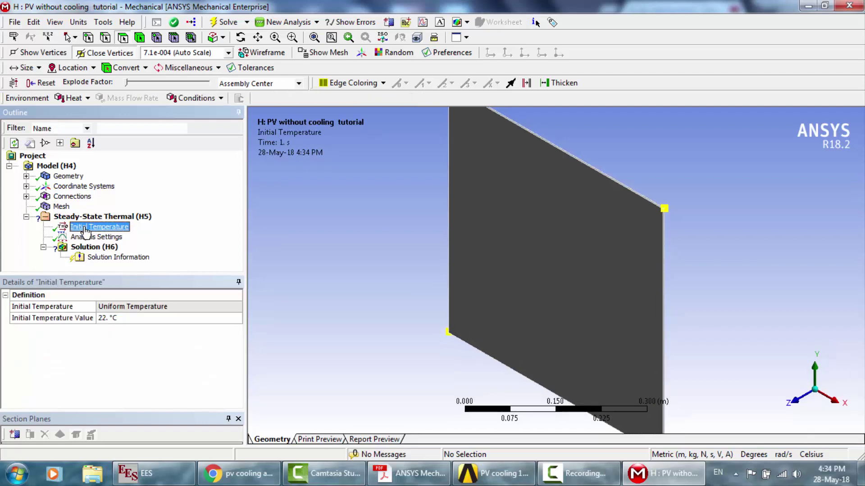
pyautogui.click(135, 318)
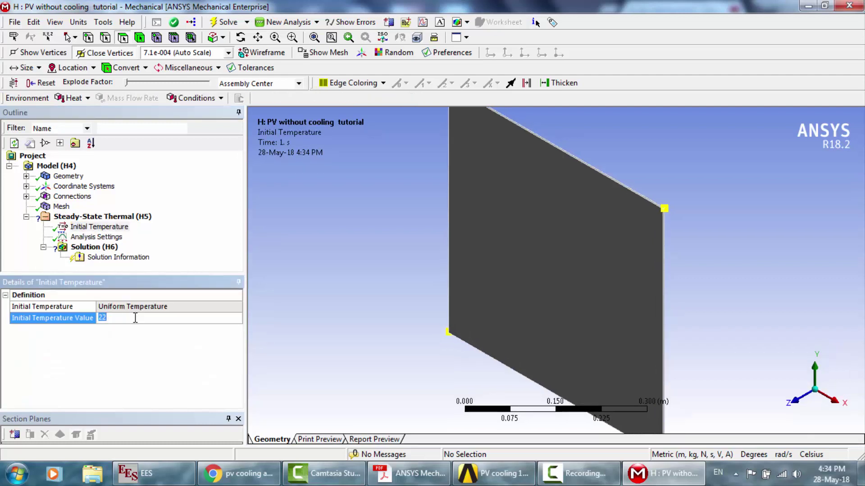
pyautogui.click(200, 252)
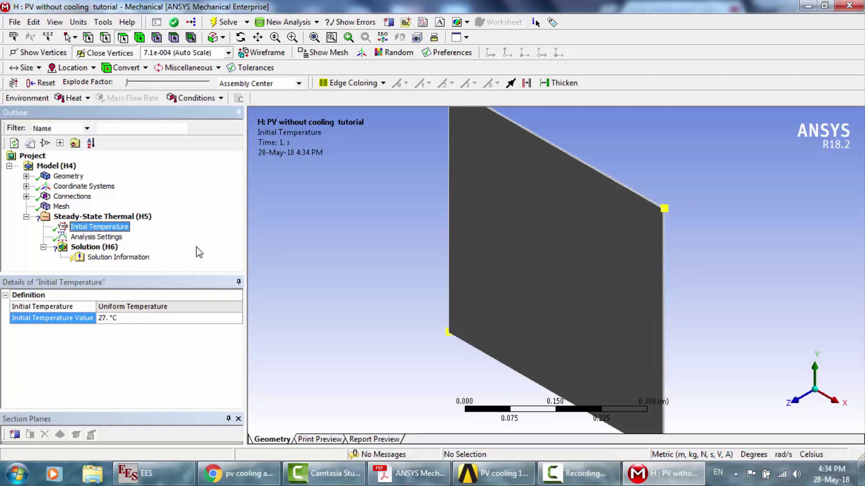
pyautogui.click(96, 236)
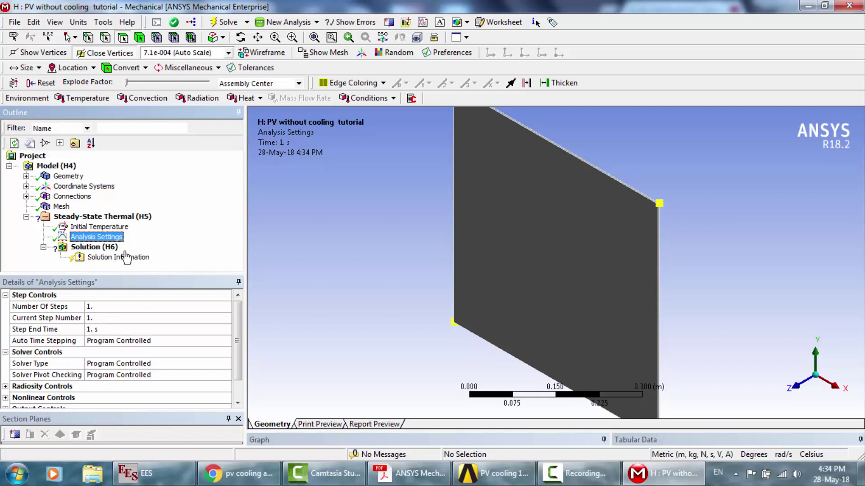
pyautogui.click(83, 218)
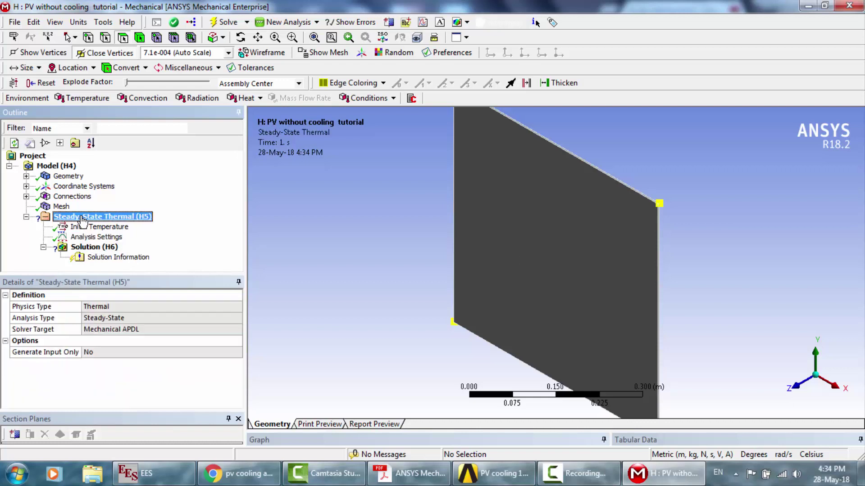
pyautogui.rightClick(90, 220)
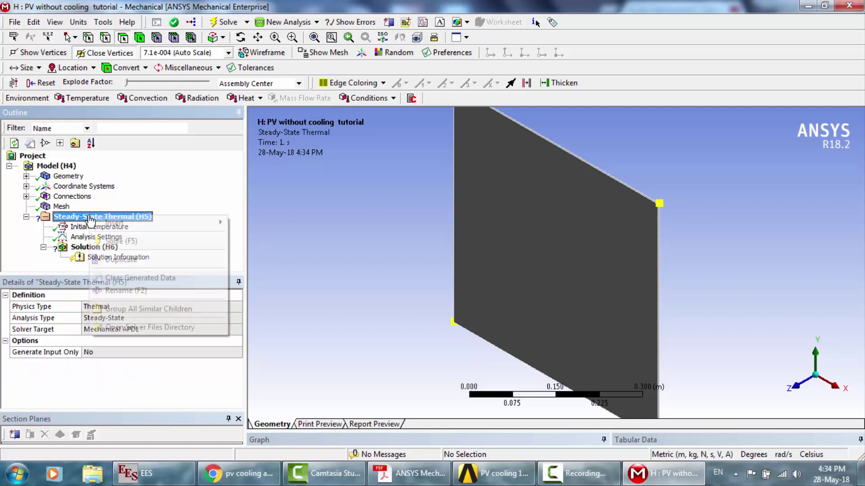
pyautogui.moveTo(139, 226)
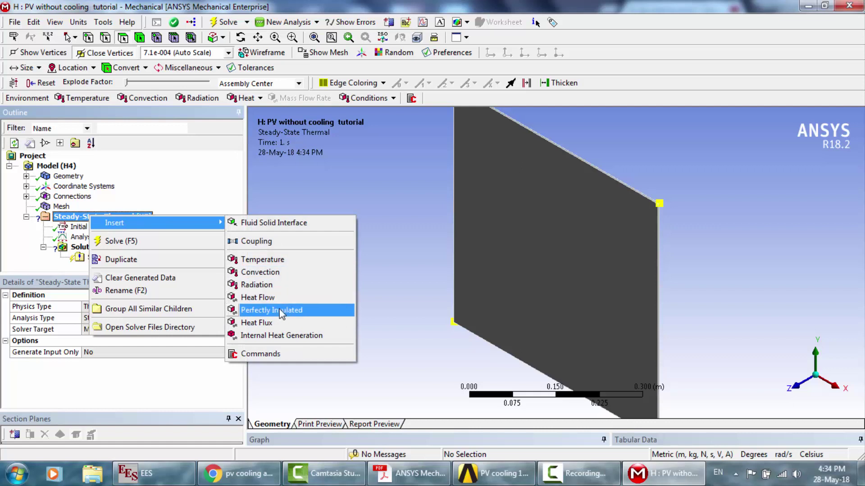
pyautogui.click(400, 351)
pyautogui.click(581, 473)
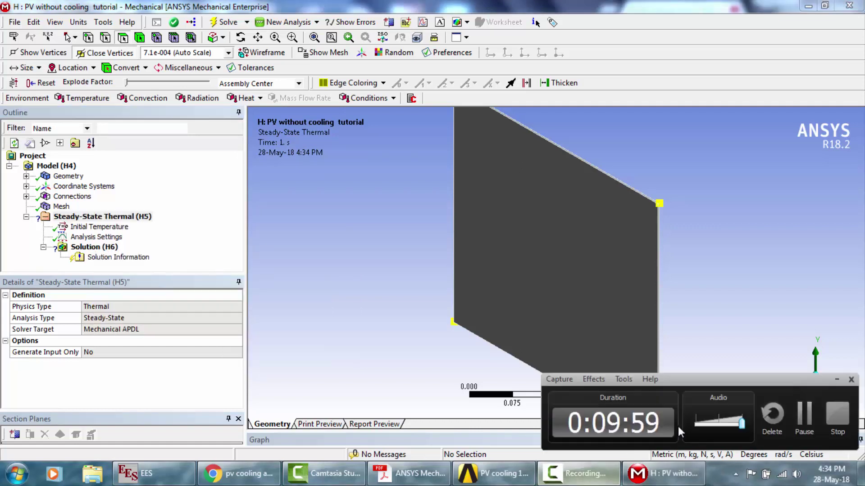
pyautogui.click(837, 380)
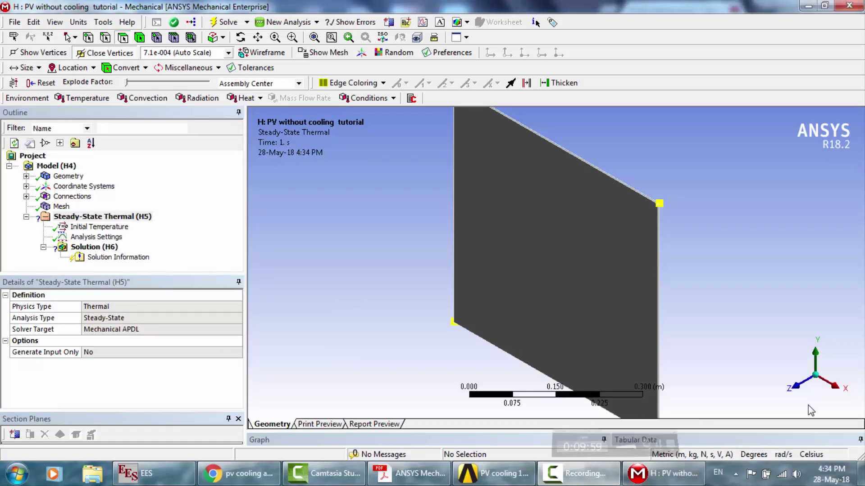
# Step: Insert a Convection boundary condition into the Steady-State Thermal analysis
pyautogui.rightClick(79, 217)
pyautogui.moveTo(134, 223)
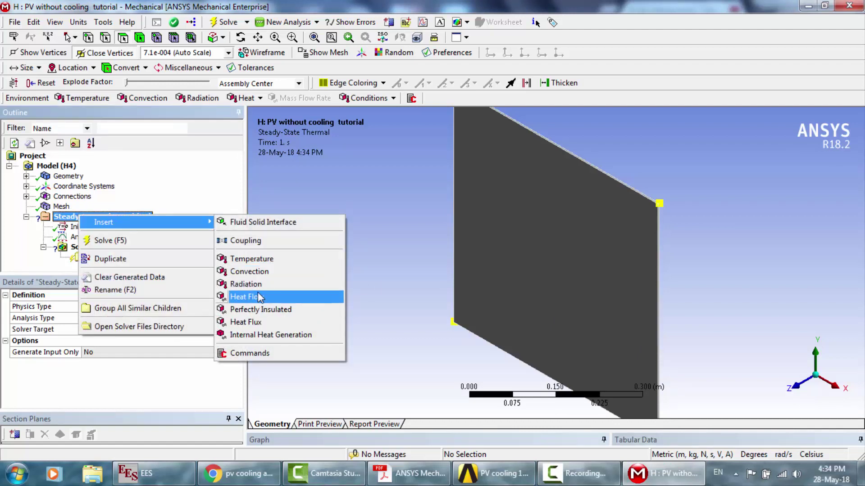
pyautogui.click(249, 272)
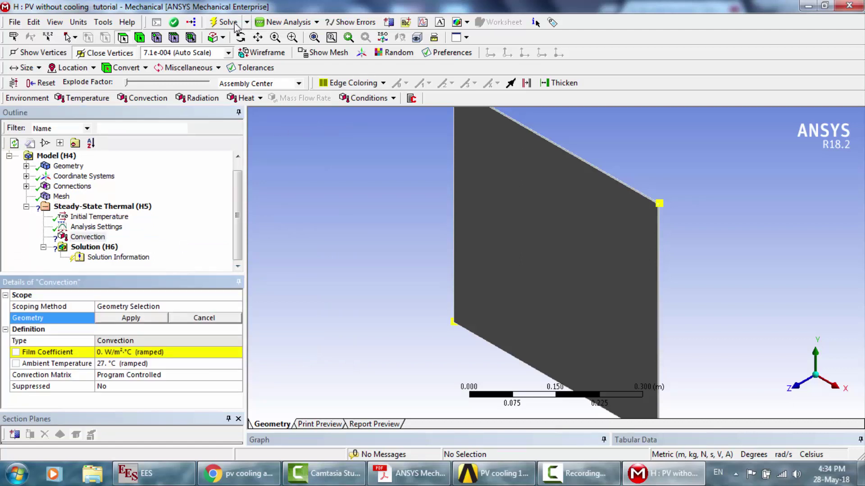
# Step: Select the panel's large front face together with the two side faces of the thick layer that meet at its corner
pyautogui.click(563, 220)
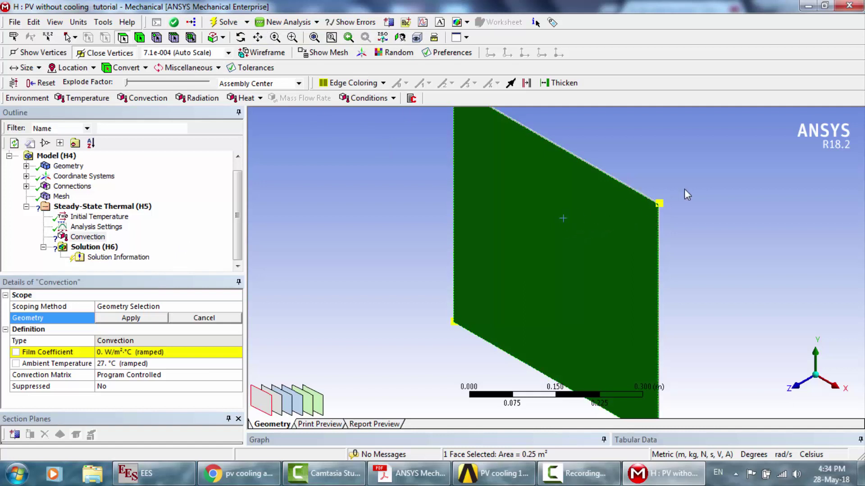
pyautogui.click(292, 38)
pyautogui.moveTo(593, 161); pyautogui.dragTo(689, 253)
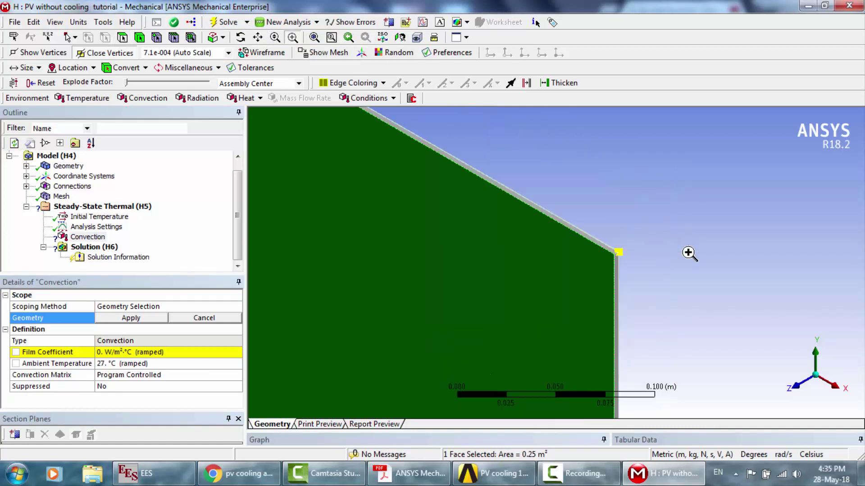
pyautogui.moveTo(550, 215); pyautogui.dragTo(698, 279)
pyautogui.moveTo(452, 277); pyautogui.dragTo(633, 343)
pyautogui.moveTo(397, 168); pyautogui.dragTo(573, 261)
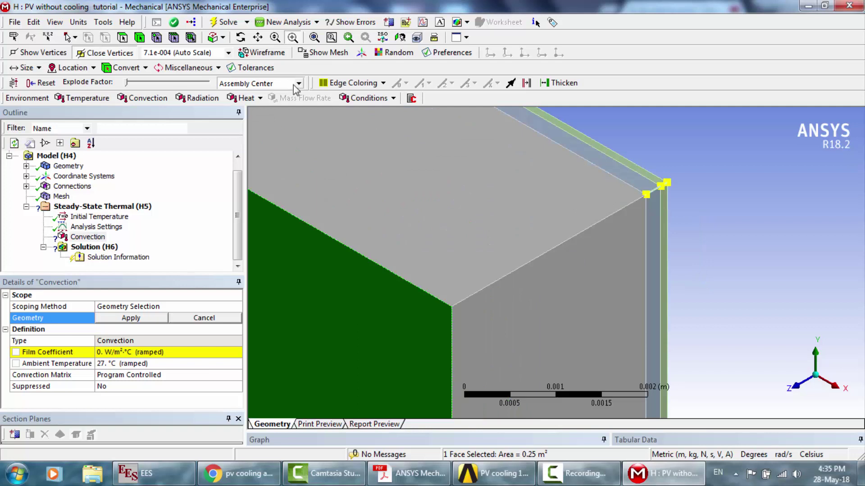
pyautogui.click(122, 37)
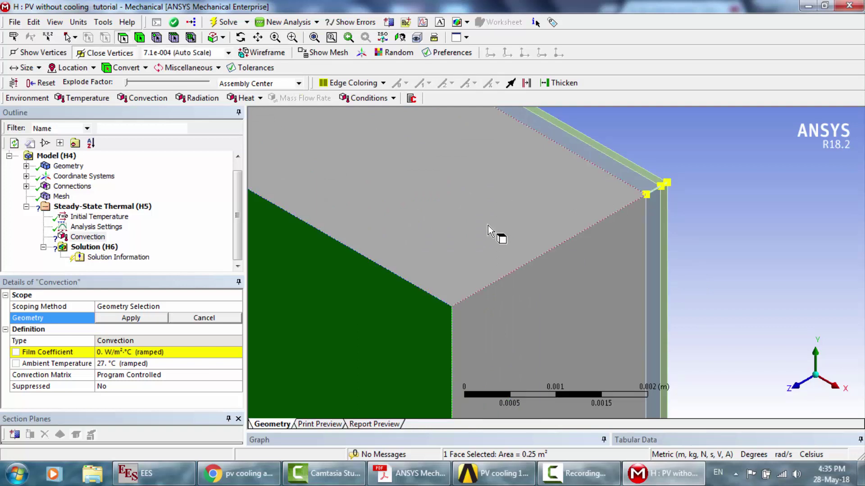
pyautogui.keyDown('ctrl'); pyautogui.click(495, 241); pyautogui.keyUp('ctrl')
pyautogui.keyDown('ctrl'); pyautogui.click(595, 331); pyautogui.keyUp('ctrl')
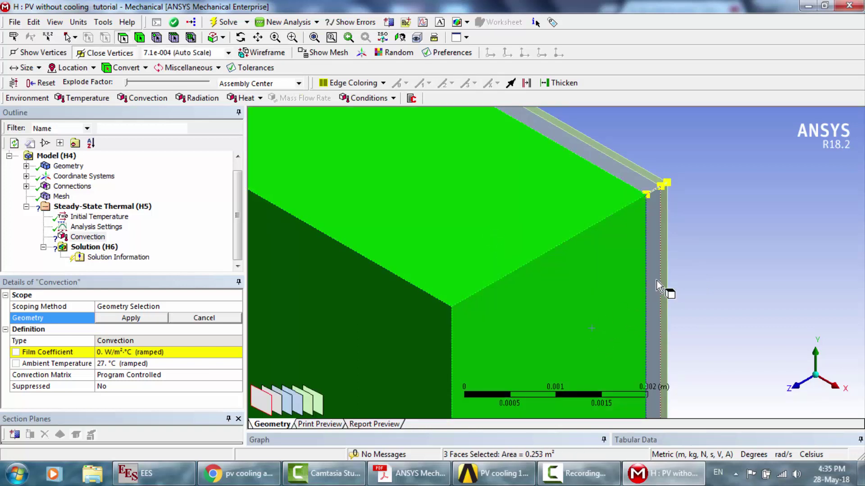
# Step: Add the side faces of the two thin layers on both edges meeting at the same corner to the face selection
pyautogui.keyDown('ctrl'); pyautogui.click(657, 280); pyautogui.keyUp('ctrl')
pyautogui.keyDown('ctrl'); pyautogui.click(663, 270); pyautogui.keyUp('ctrl')
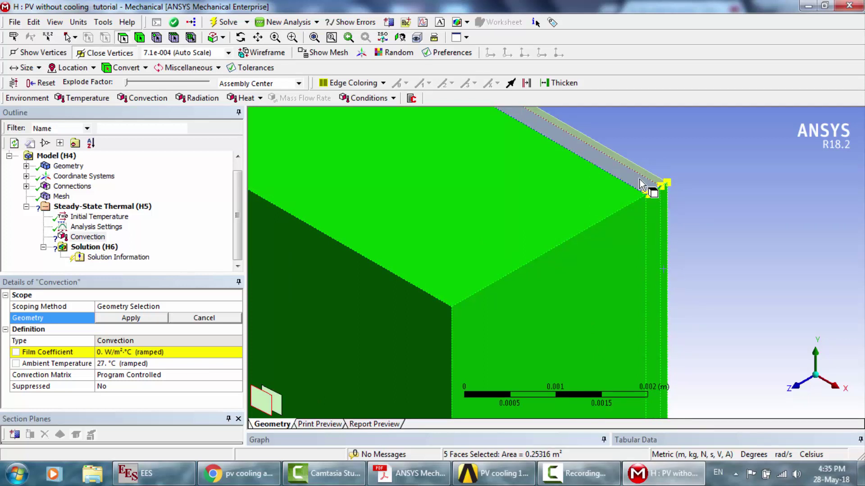
pyautogui.keyDown('ctrl'); pyautogui.click(639, 179); pyautogui.keyUp('ctrl')
pyautogui.keyDown('ctrl'); pyautogui.click(640, 180); pyautogui.keyUp('ctrl')
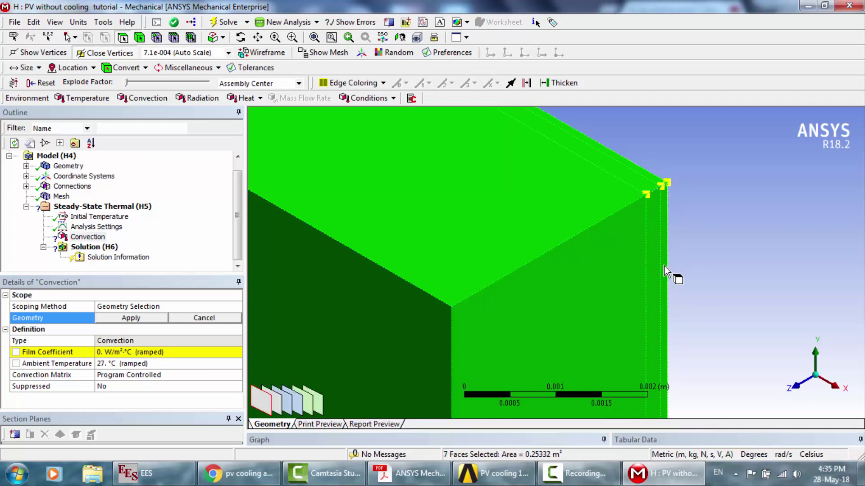
# Step: Add the panel's large rear face and all layer side faces along the two opposite edges to the face selection
pyautogui.scroll(-10, 664, 270)
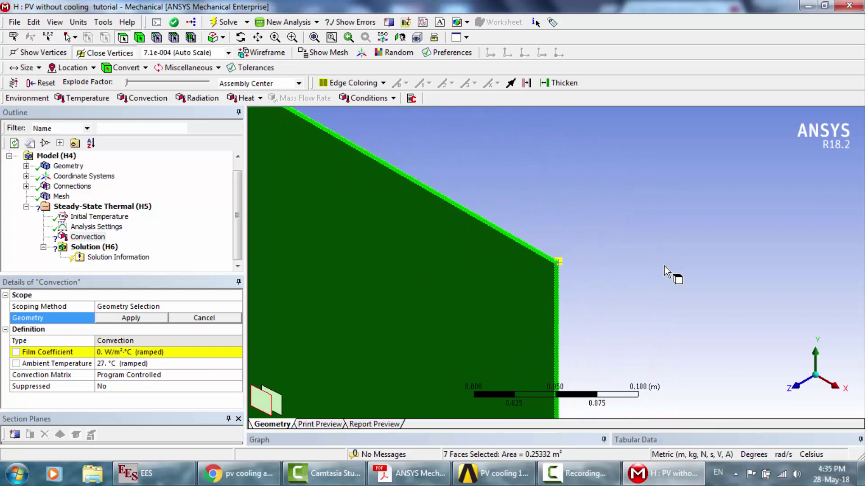
pyautogui.scroll(-5, 665, 270)
pyautogui.click(241, 37)
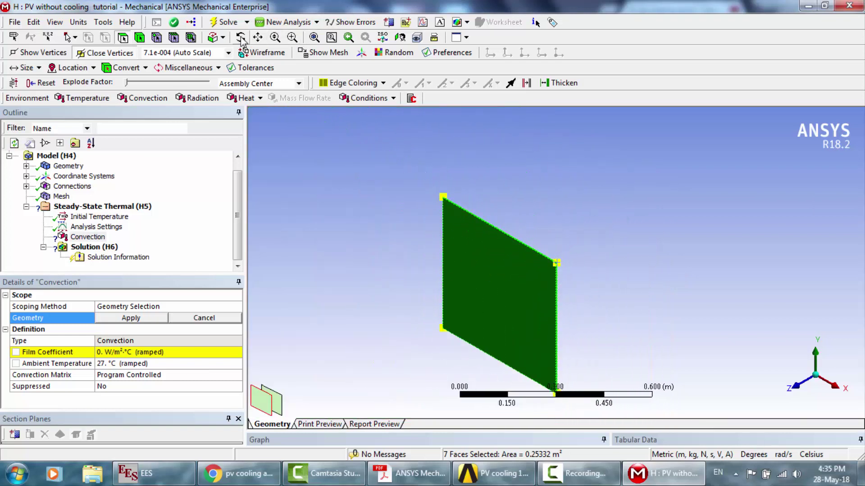
pyautogui.moveTo(440, 212); pyautogui.dragTo(539, 153)
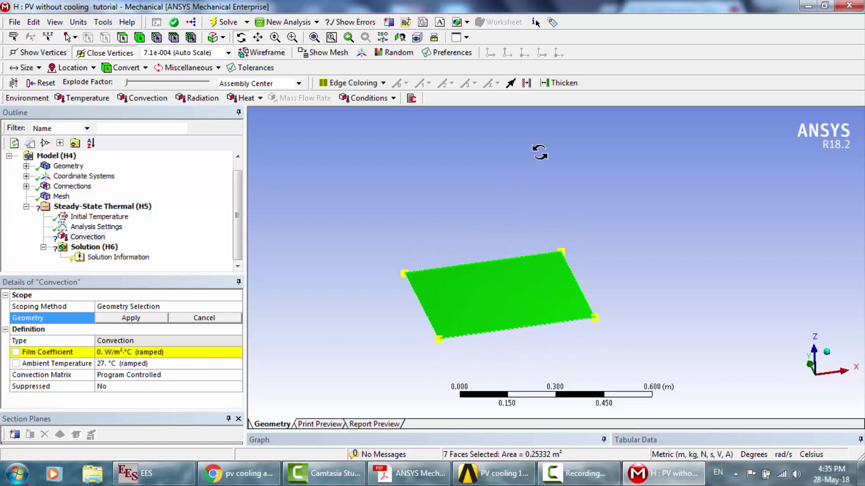
pyautogui.moveTo(504, 296); pyautogui.dragTo(552, 256)
pyautogui.scroll(2, 551, 256)
pyautogui.click(292, 37)
pyautogui.moveTo(424, 244); pyautogui.dragTo(462, 258)
pyautogui.moveTo(515, 177); pyautogui.dragTo(612, 246)
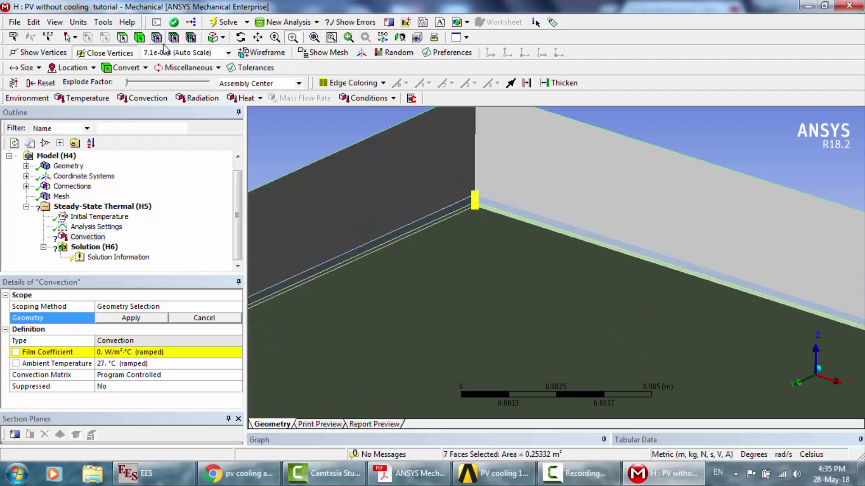
pyautogui.click(122, 37)
pyautogui.keyDown('ctrl'); pyautogui.click(409, 163); pyautogui.keyUp('ctrl')
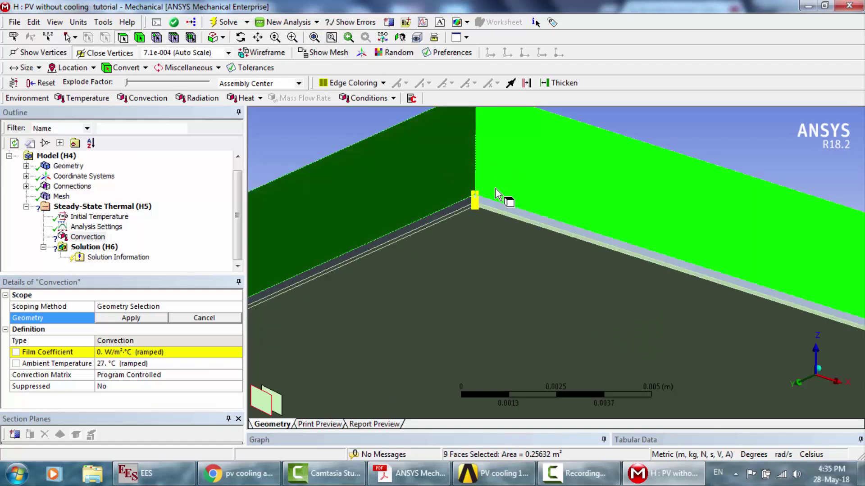
pyautogui.keyDown('ctrl'); pyautogui.click(502, 193); pyautogui.keyUp('ctrl')
pyautogui.keyDown('ctrl'); pyautogui.click(446, 220); pyautogui.keyUp('ctrl')
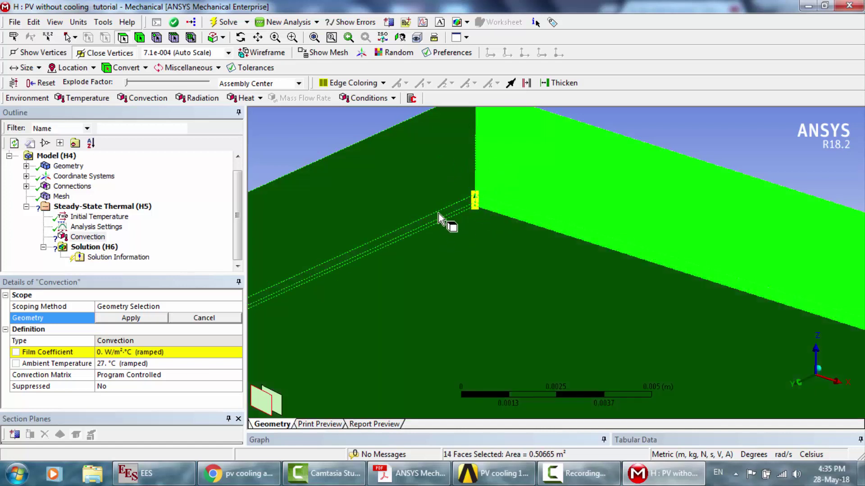
pyautogui.keyDown('ctrl'); pyautogui.click(440, 221); pyautogui.keyUp('ctrl')
# Step: Inspect the panel's edges from several directions to check that every outer face of all layers is selected
pyautogui.scroll(3, 441, 221)
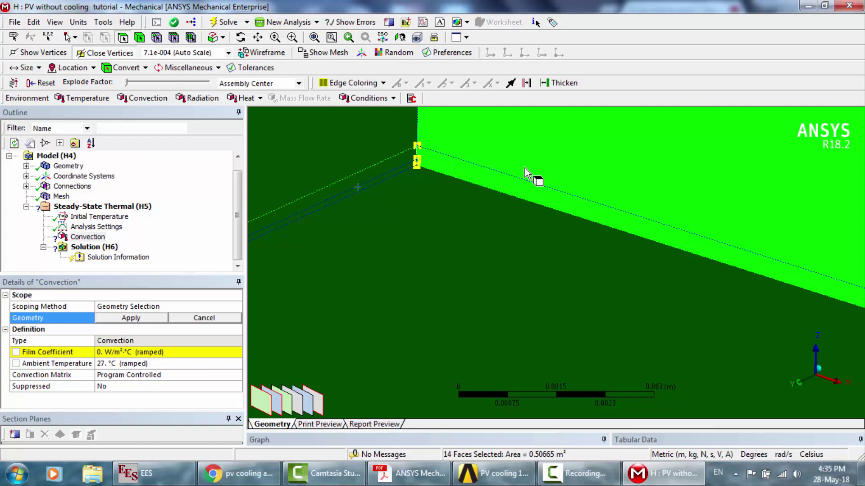
pyautogui.scroll(3, 526, 173)
pyautogui.scroll(-10, 526, 173)
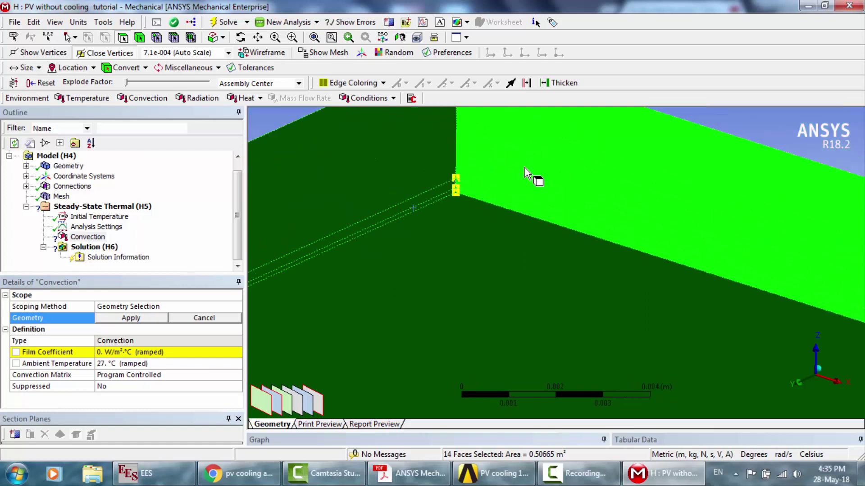
pyautogui.scroll(-4, 525, 169)
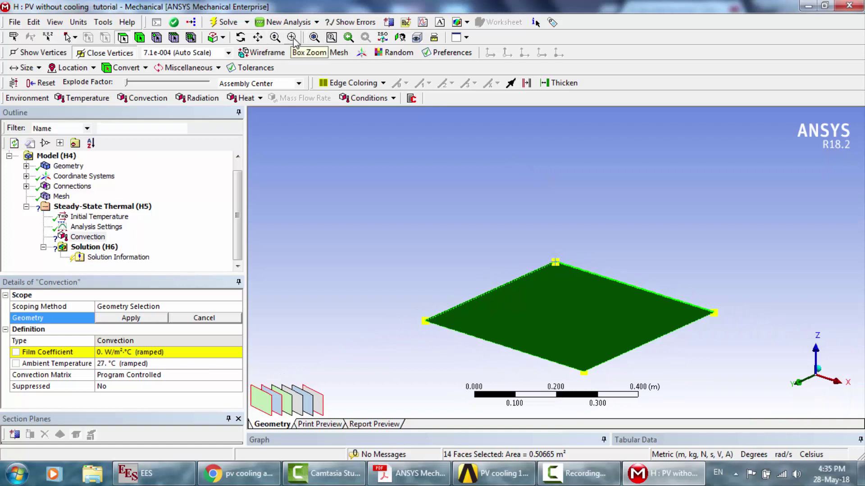
pyautogui.click(242, 41)
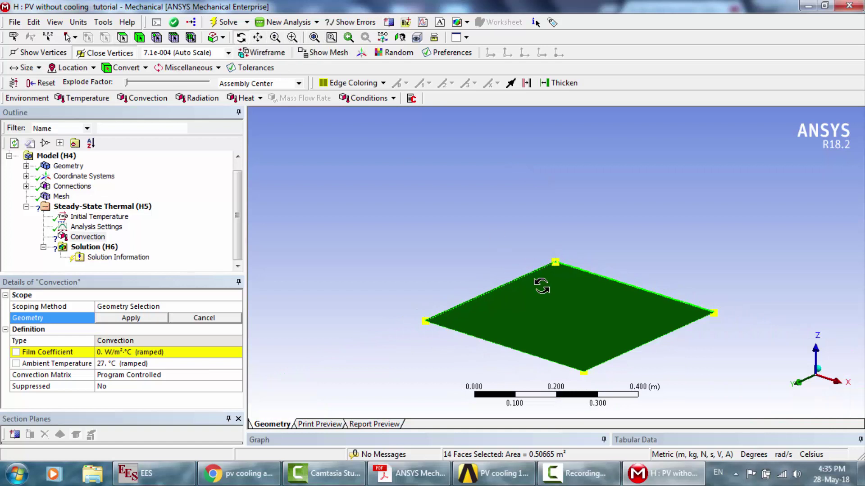
pyautogui.moveTo(542, 284); pyautogui.dragTo(666, 293)
pyautogui.moveTo(530, 280); pyautogui.dragTo(756, 272)
pyautogui.scroll(6, 521, 222)
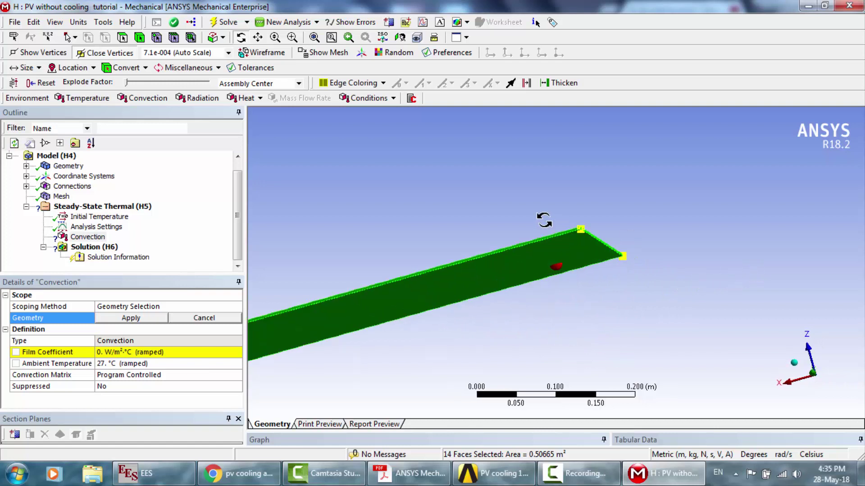
pyautogui.click(292, 37)
pyautogui.moveTo(523, 133); pyautogui.dragTo(567, 180)
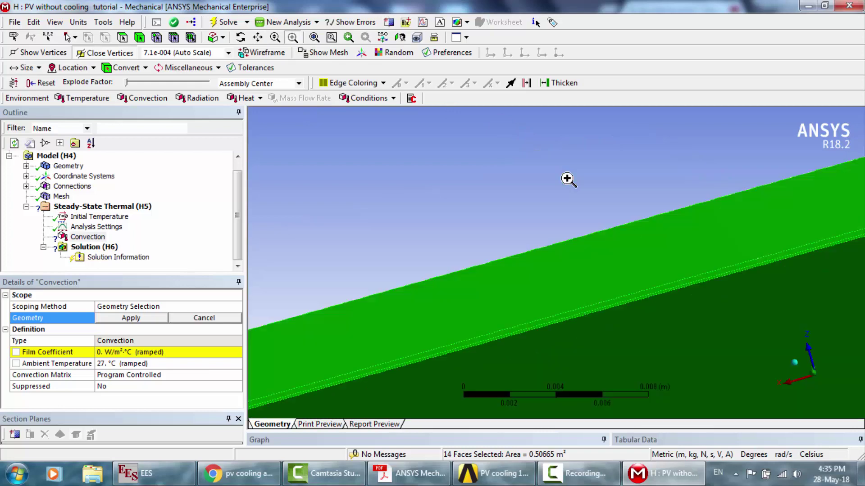
pyautogui.moveTo(574, 210); pyautogui.dragTo(684, 325)
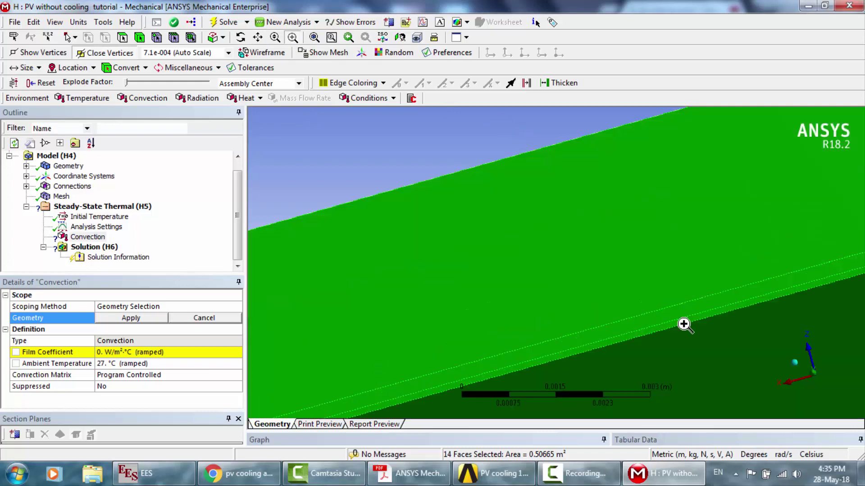
pyautogui.scroll(-10, 684, 325)
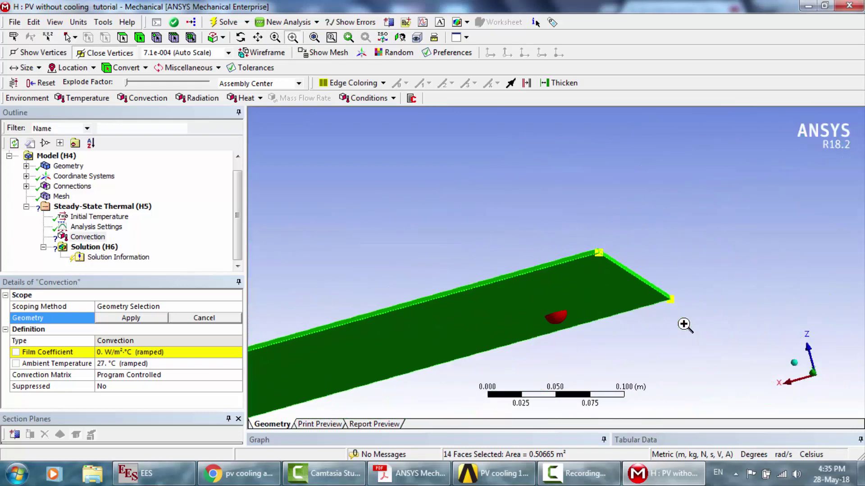
pyautogui.scroll(-3, 684, 325)
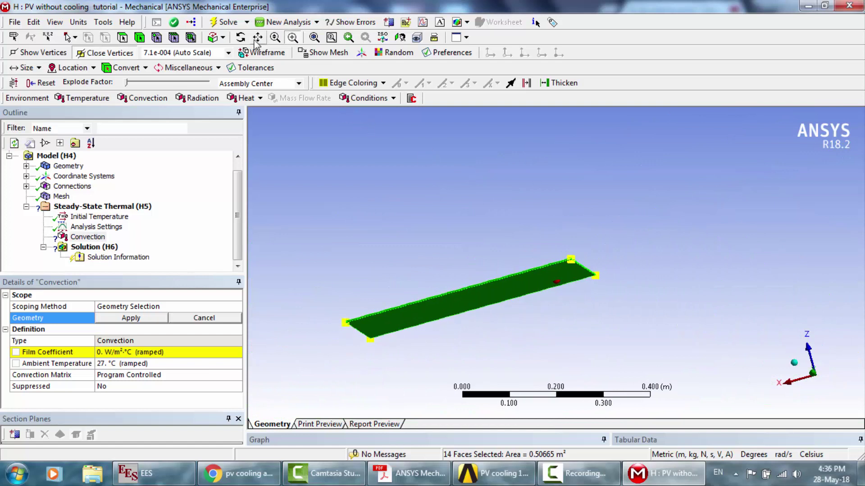
pyautogui.click(240, 38)
pyautogui.moveTo(485, 289); pyautogui.dragTo(609, 272)
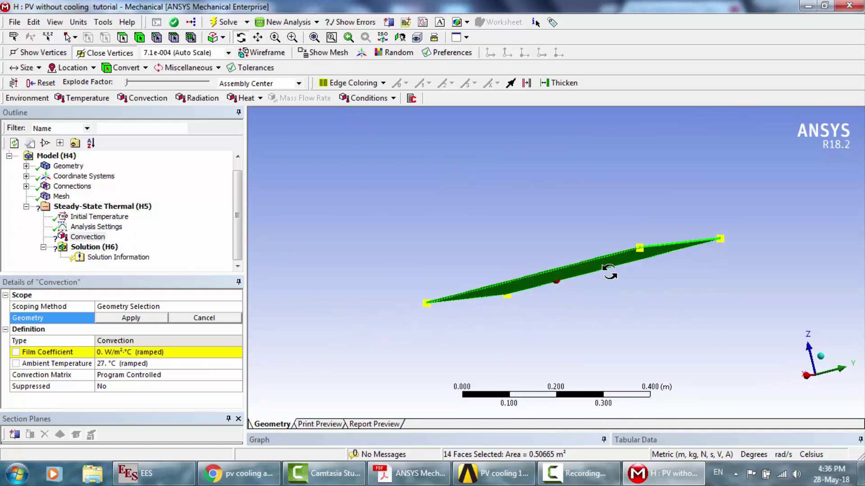
pyautogui.scroll(8, 609, 273)
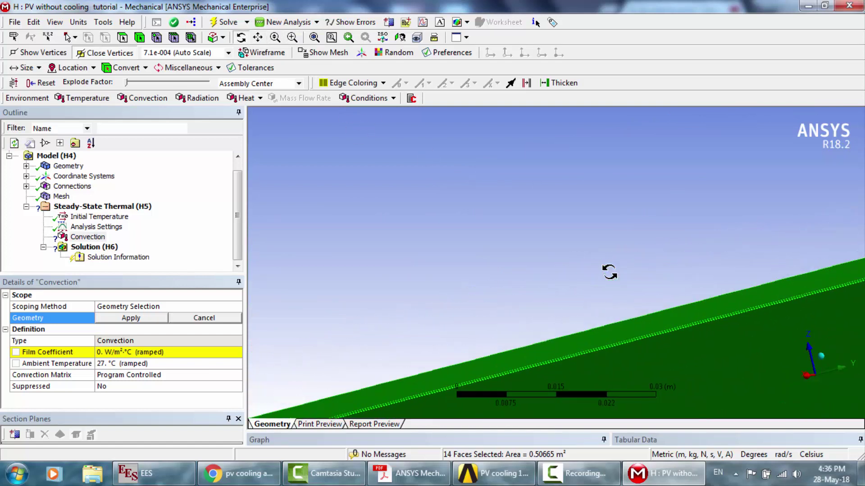
pyautogui.click(292, 37)
pyautogui.moveTo(655, 332); pyautogui.dragTo(699, 385)
pyautogui.moveTo(555, 262); pyautogui.dragTo(588, 309)
pyautogui.scroll(-5, 588, 310)
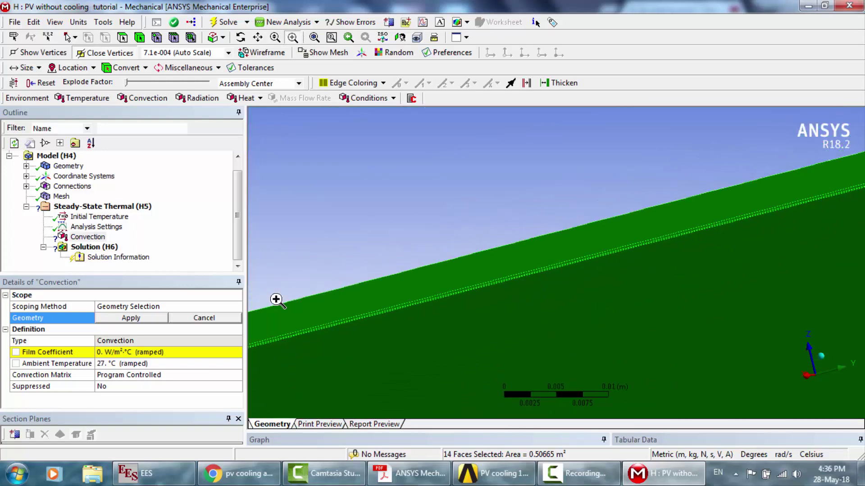
# Step: Apply the selected outer faces as the Convection geometry and view the scoped panel
pyautogui.click(142, 320)
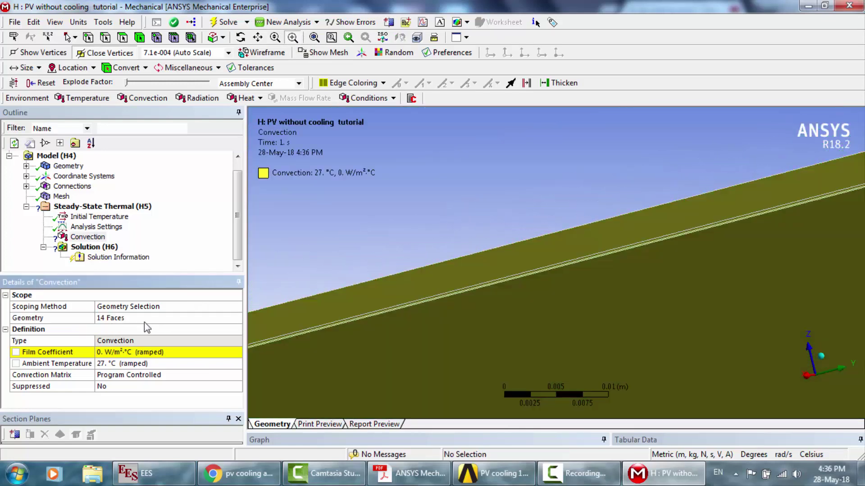
pyautogui.click(241, 38)
pyautogui.moveTo(629, 229); pyautogui.dragTo(627, 235)
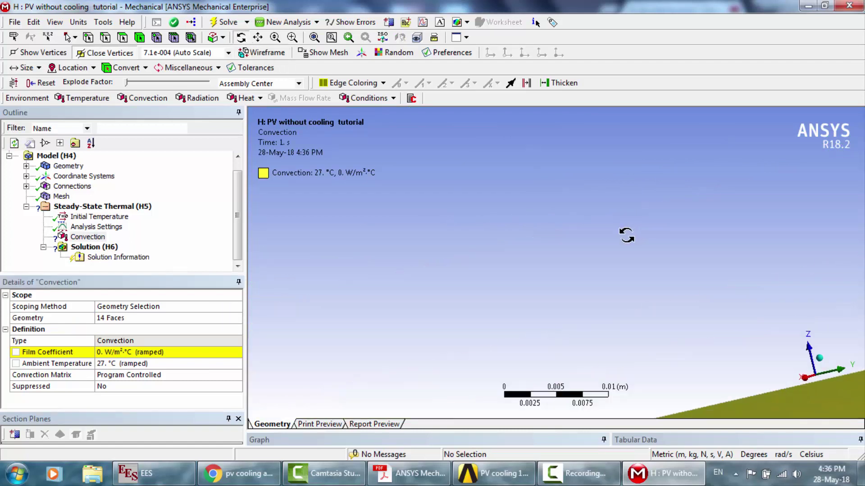
pyautogui.scroll(-8, 626, 235)
pyautogui.moveTo(660, 284); pyautogui.dragTo(629, 293)
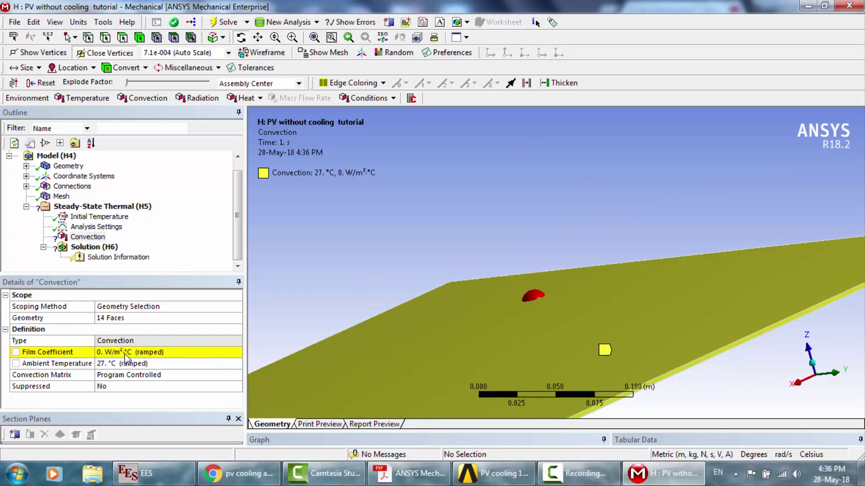
# Step: Review the temperature-dependent convection samples available for import as the Film Coefficient, and close them without importing
pyautogui.click(142, 352)
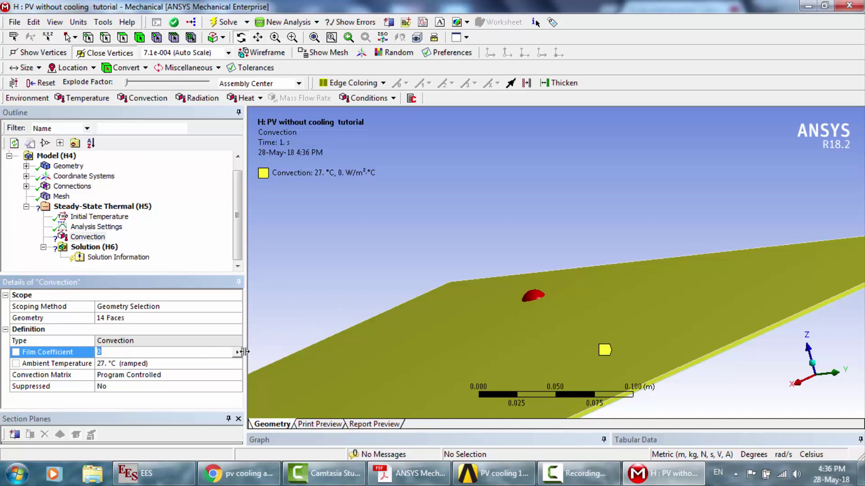
pyautogui.click(238, 352)
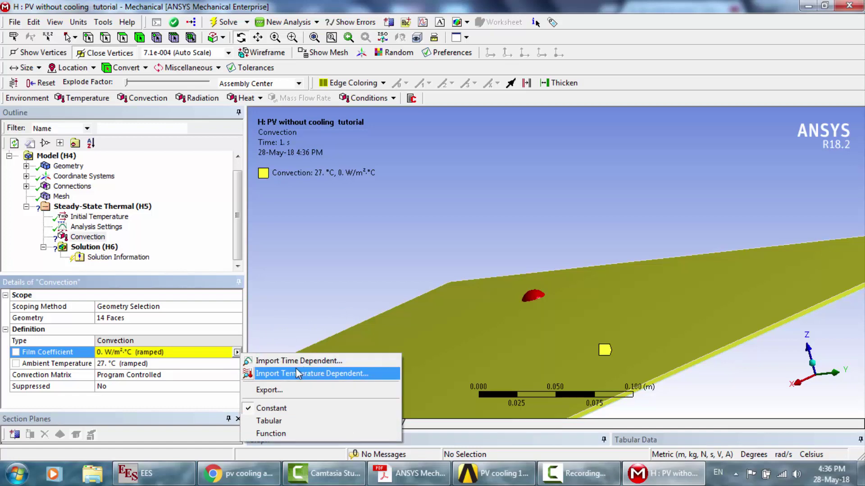
pyautogui.click(263, 374)
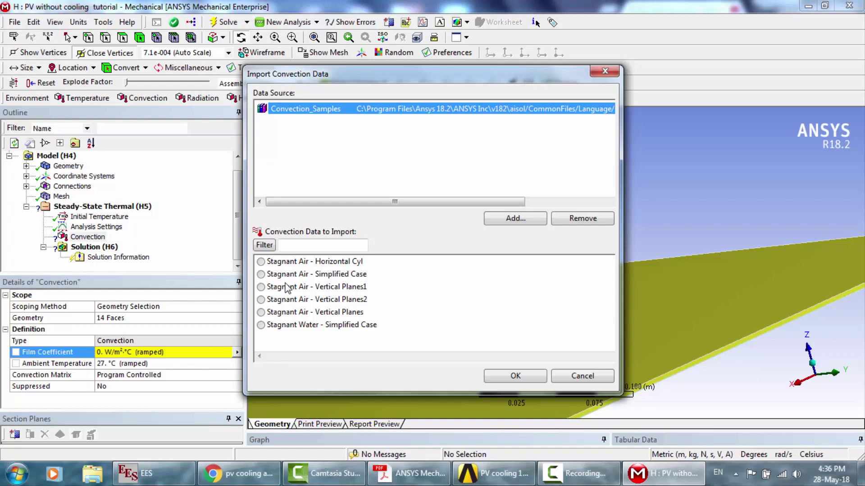
pyautogui.click(582, 376)
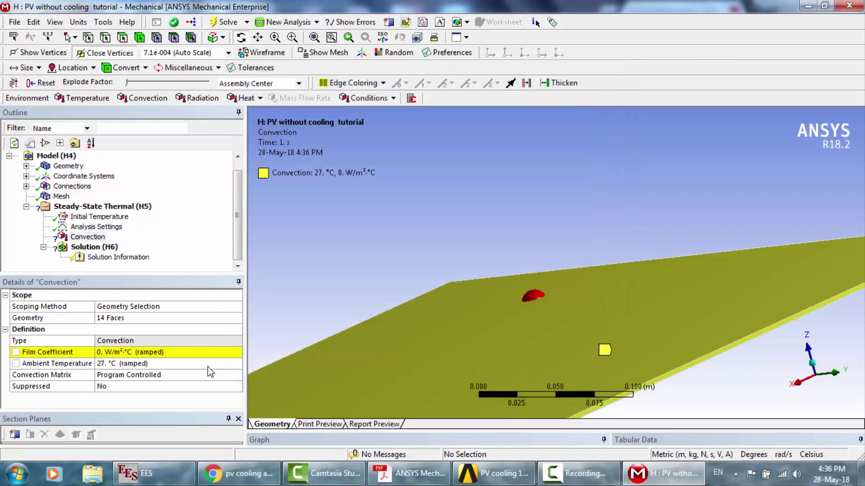
# Step: Set the convection's Film Coefficient to 10 W/m²·°C
pyautogui.click(141, 353)
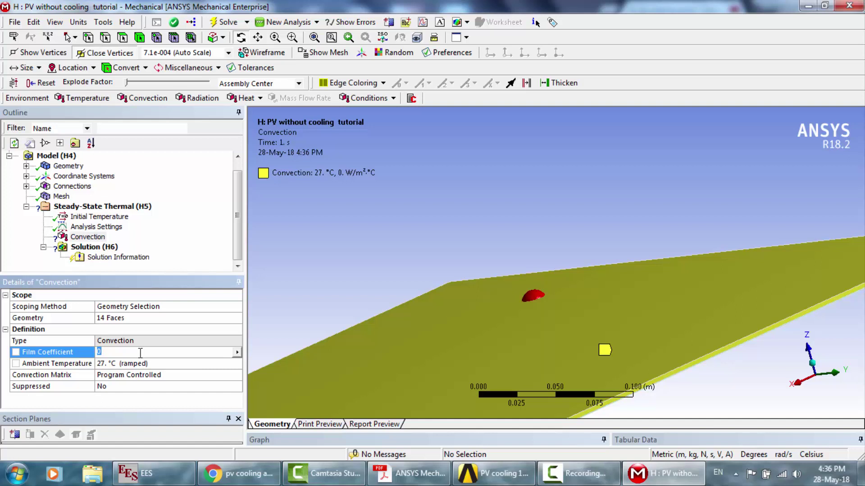
pyautogui.click(157, 363)
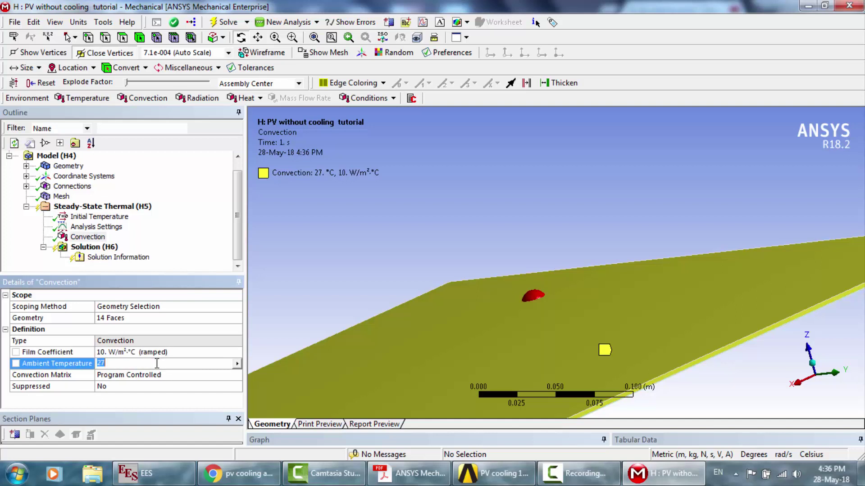
pyautogui.click(232, 352)
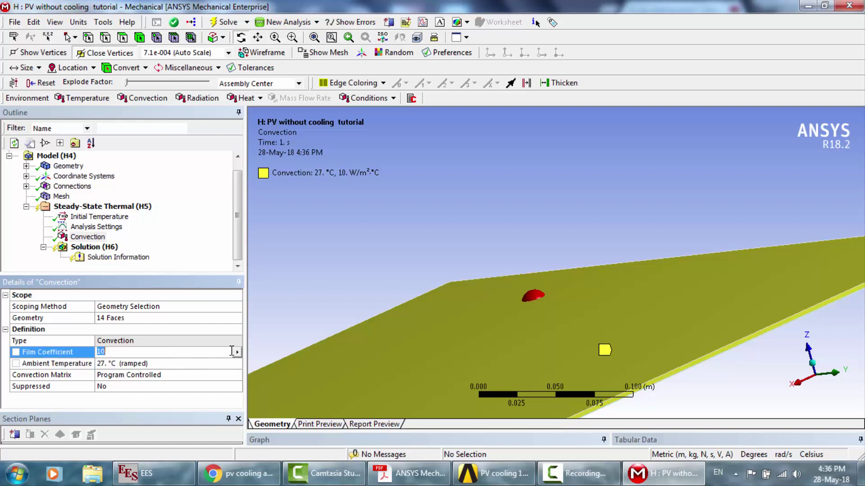
# Step: Switch the convection's Film Coefficient to tabular input and enter 10 W/m²·°C for both time 0 s and 1 s
pyautogui.click(238, 353)
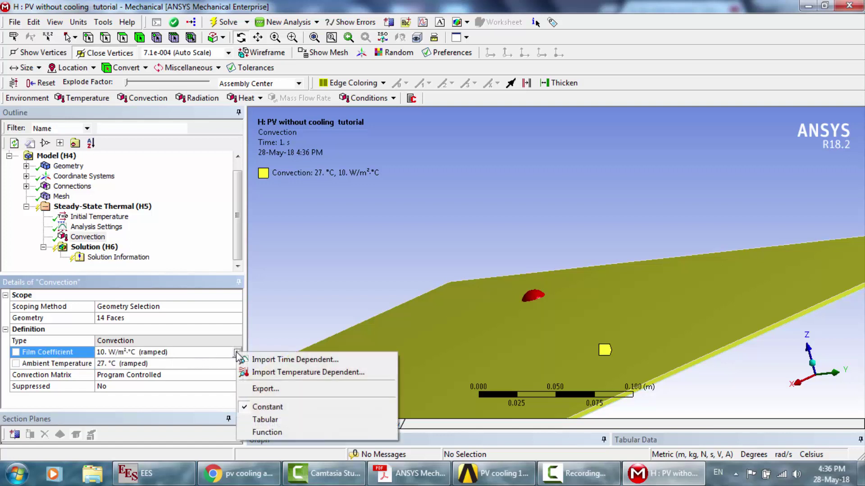
pyautogui.click(265, 419)
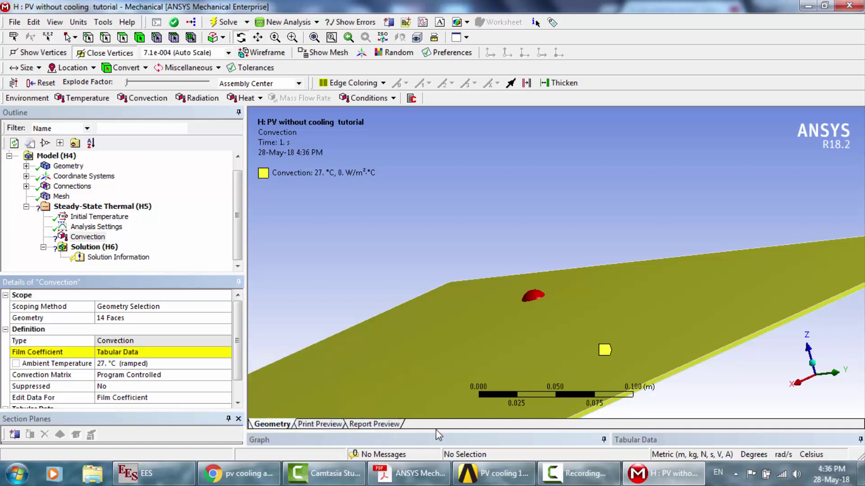
pyautogui.moveTo(435, 433); pyautogui.dragTo(439, 304)
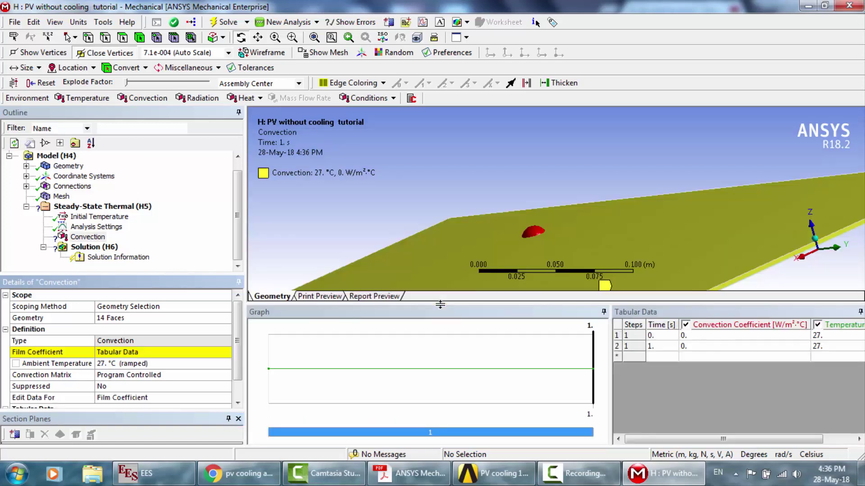
pyautogui.click(738, 337)
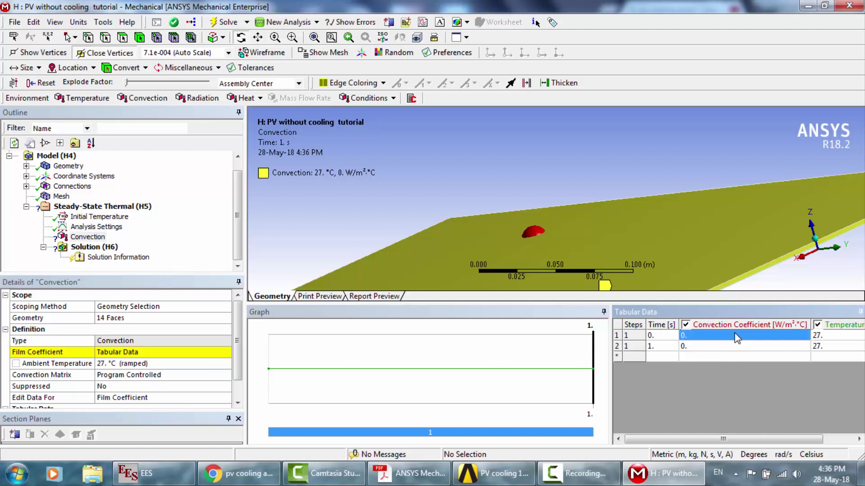
pyautogui.write('1')
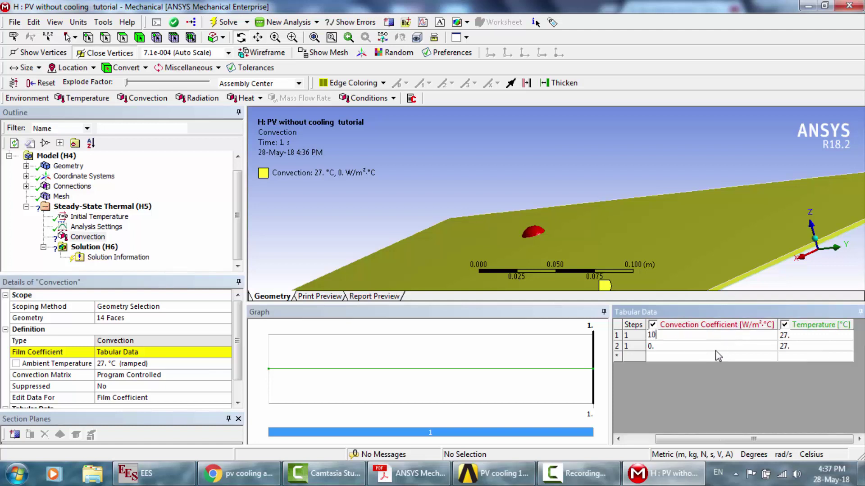
pyautogui.click(703, 344)
pyautogui.write('10')
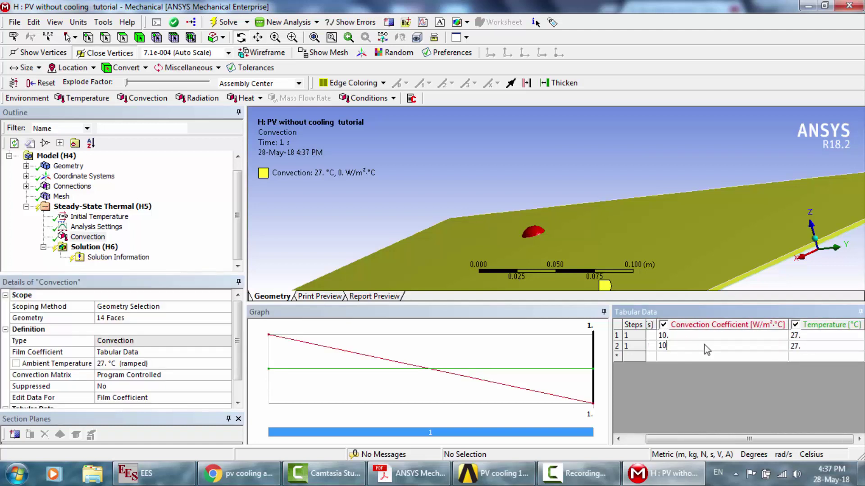
pyautogui.press('Tab')
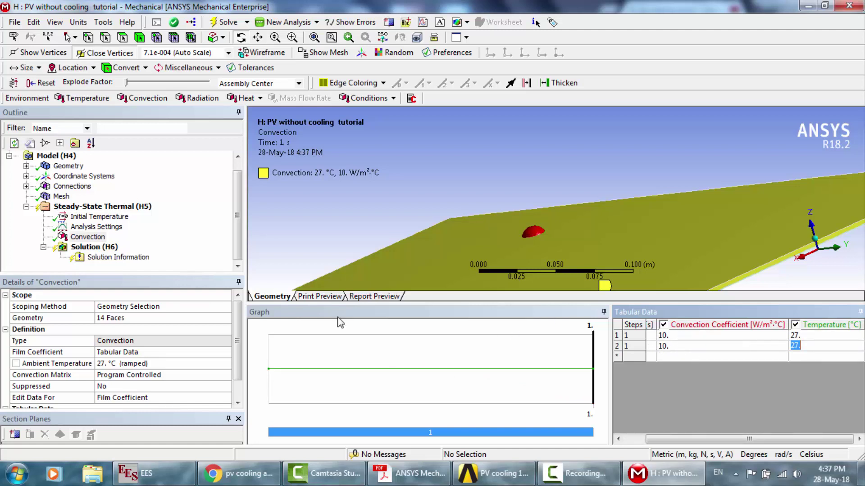
# Step: Add a thermal Temperature result for all bodies to the solution
pyautogui.click(99, 251)
pyautogui.rightClick(99, 251)
pyautogui.moveTo(151, 261)
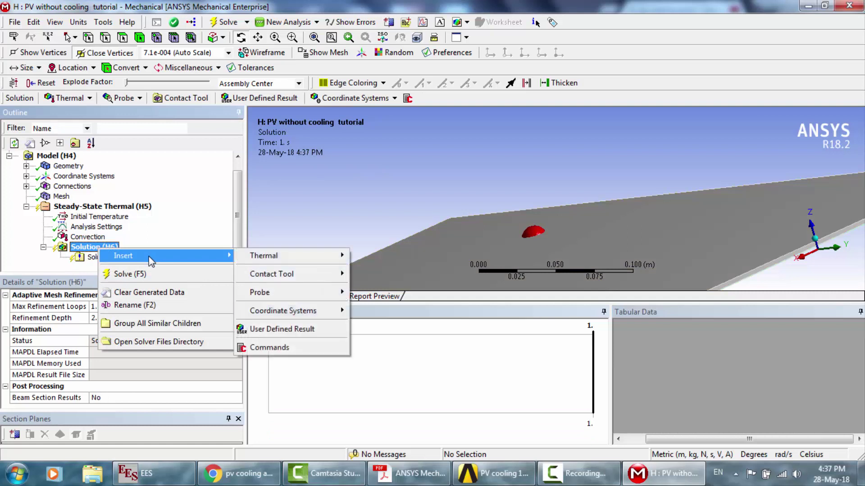
pyautogui.moveTo(270, 257)
pyautogui.click(374, 259)
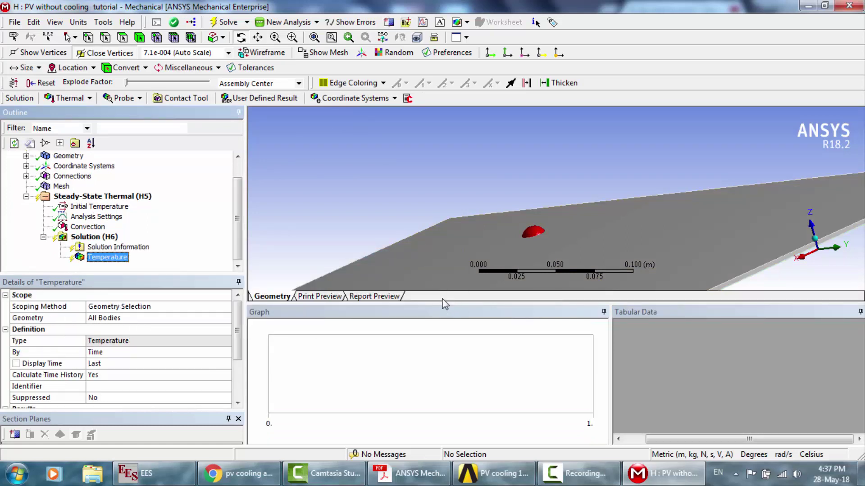
pyautogui.moveTo(436, 305); pyautogui.dragTo(437, 454)
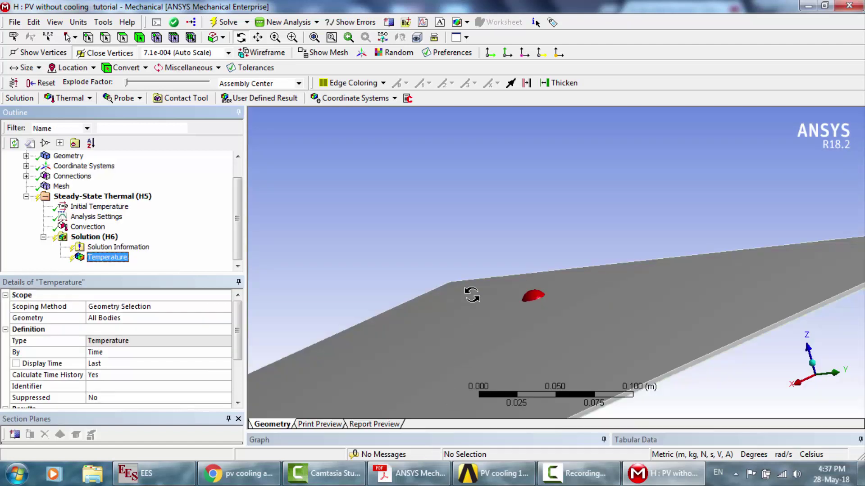
pyautogui.moveTo(524, 300); pyautogui.dragTo(476, 309)
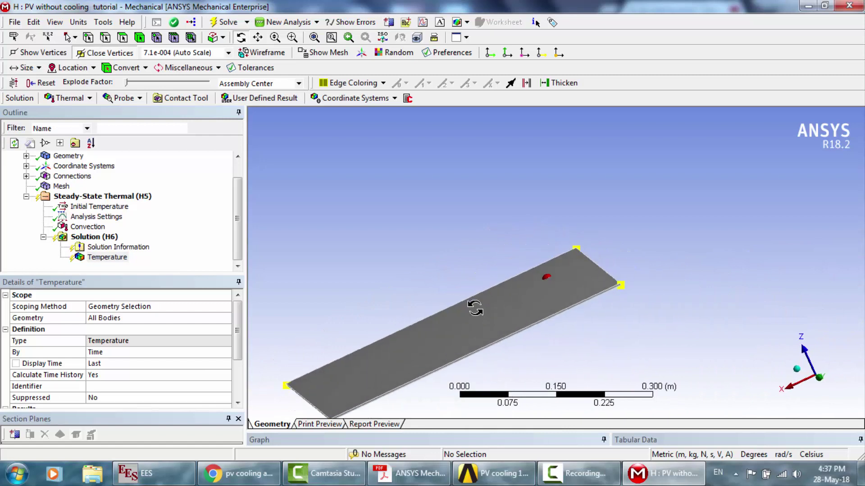
pyautogui.click(226, 22)
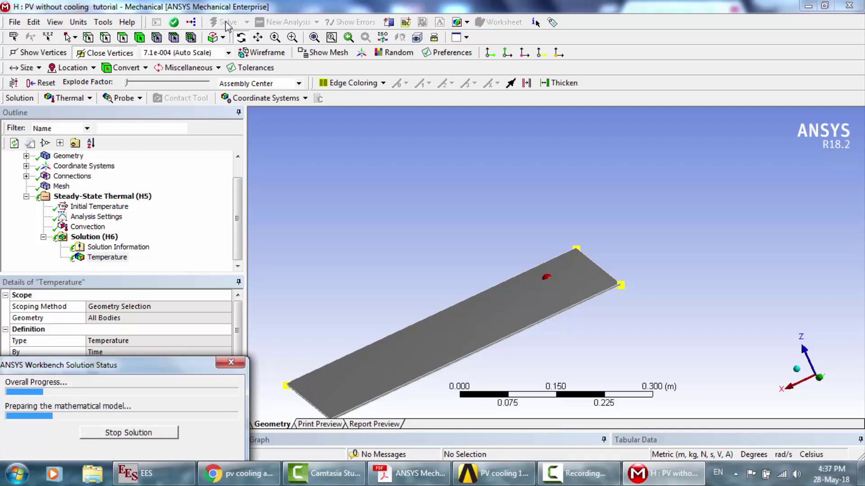
pyautogui.click(143, 436)
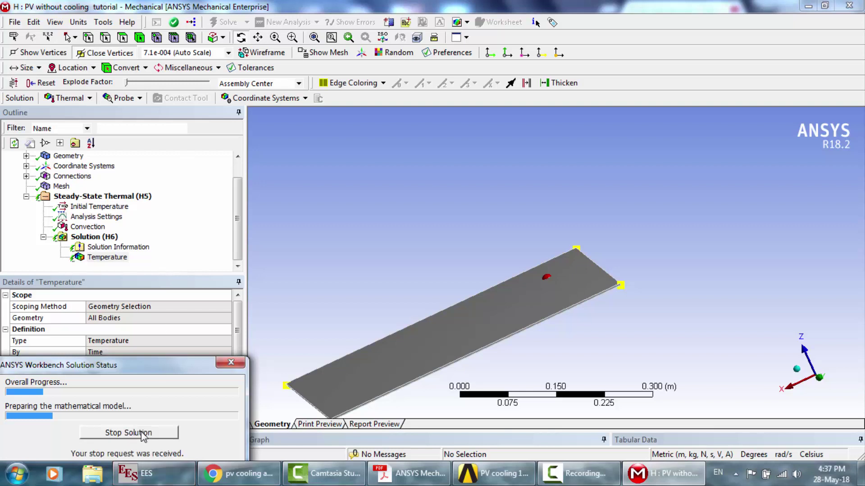
# Step: Insert a Heat Flux load in the Steady-State Thermal analysis and select the panel's large upper face for it
pyautogui.click(98, 198)
pyautogui.rightClick(98, 198)
pyautogui.moveTo(222, 210)
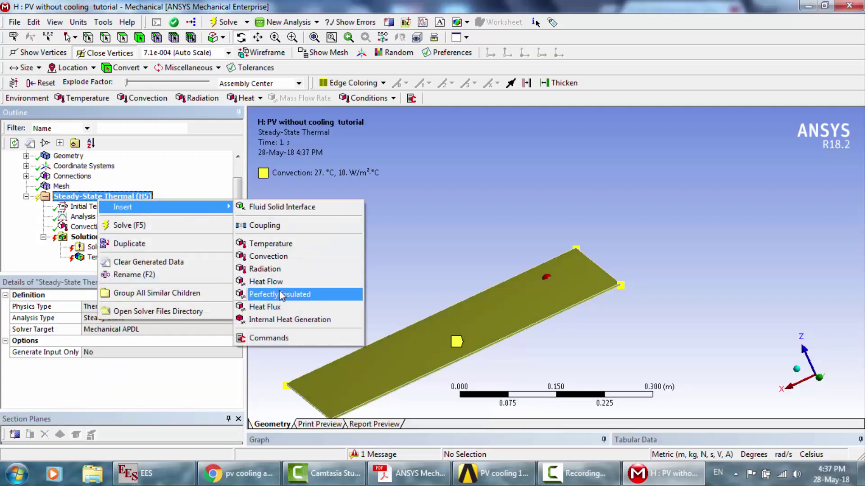
pyautogui.click(279, 308)
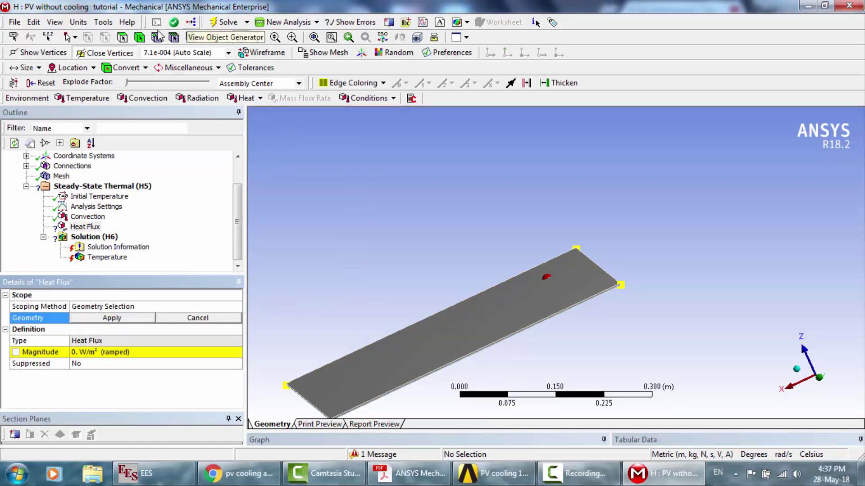
pyautogui.click(439, 350)
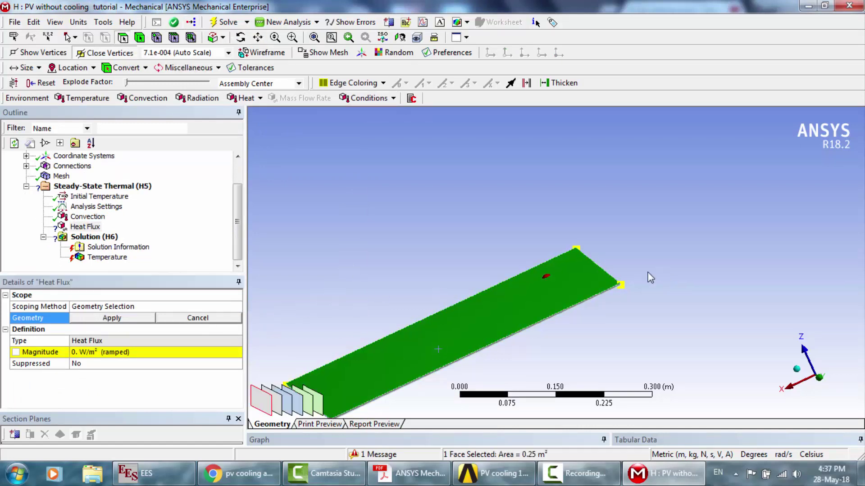
# Step: Switch to Adobe Acrobat Reader, examine the PV-I layer diagram in the thermal-electrical PVT model paper, and return to ANSYS Mechanical
pyautogui.click(408, 473)
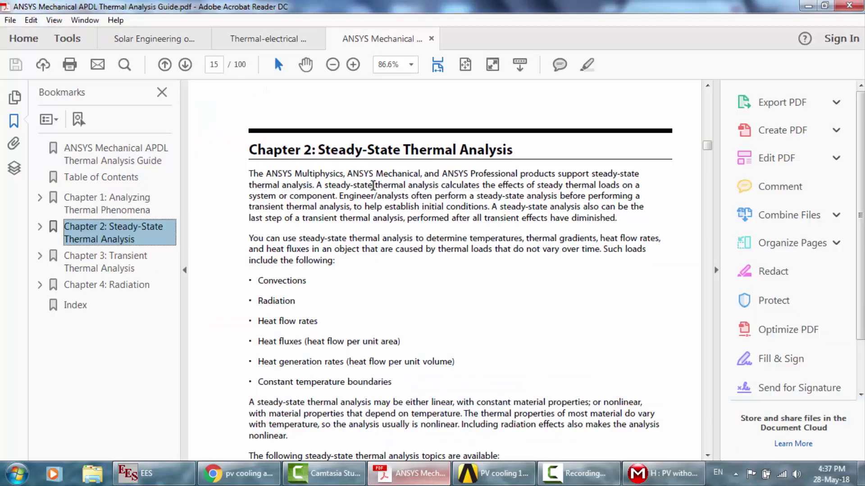
pyautogui.click(141, 38)
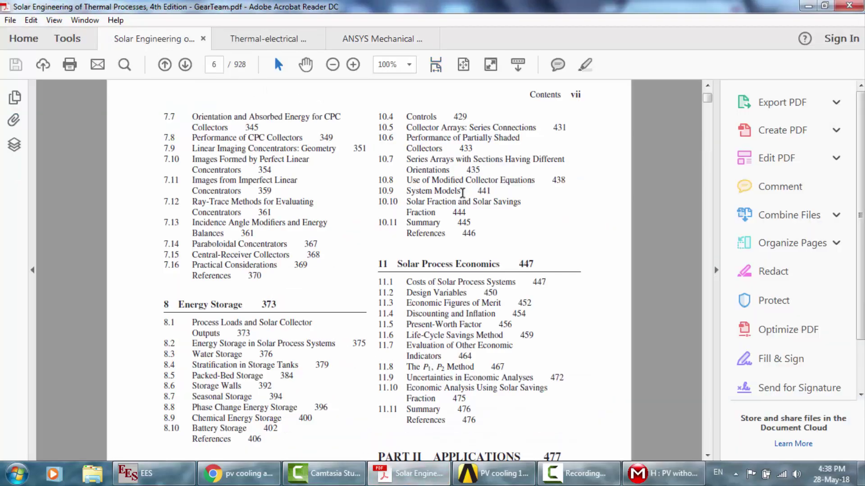
pyautogui.click(266, 39)
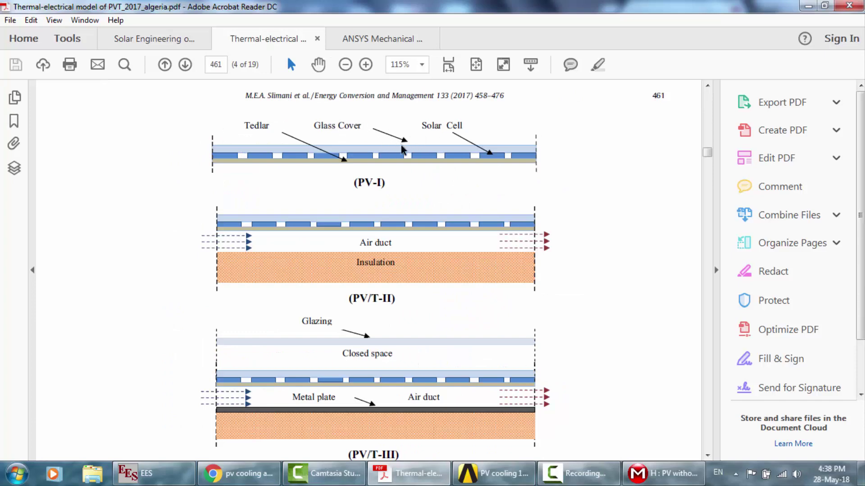
pyautogui.click(662, 474)
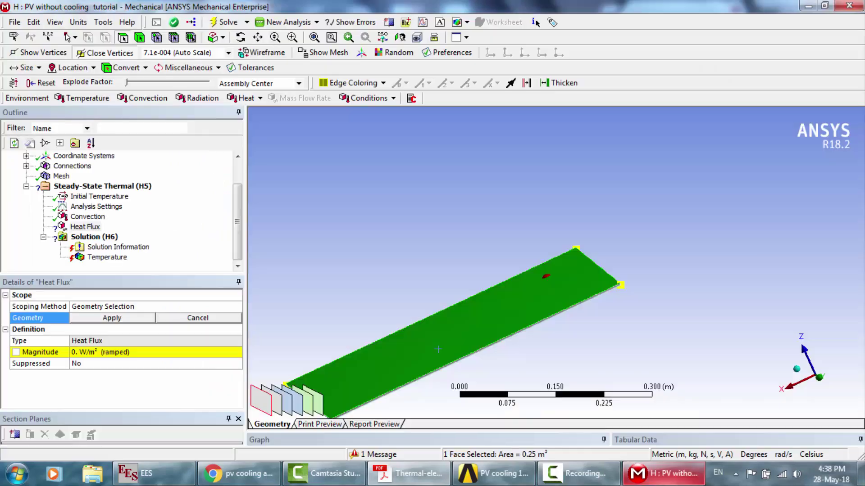
# Step: Apply the selected upper face as the Heat Flux geometry and set its magnitude to 800 W/m²
pyautogui.click(110, 318)
pyautogui.click(105, 352)
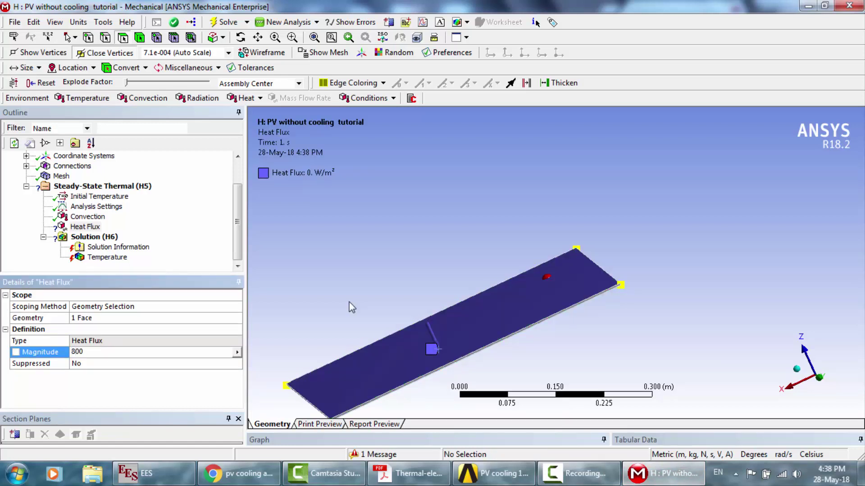
pyautogui.press('Return')
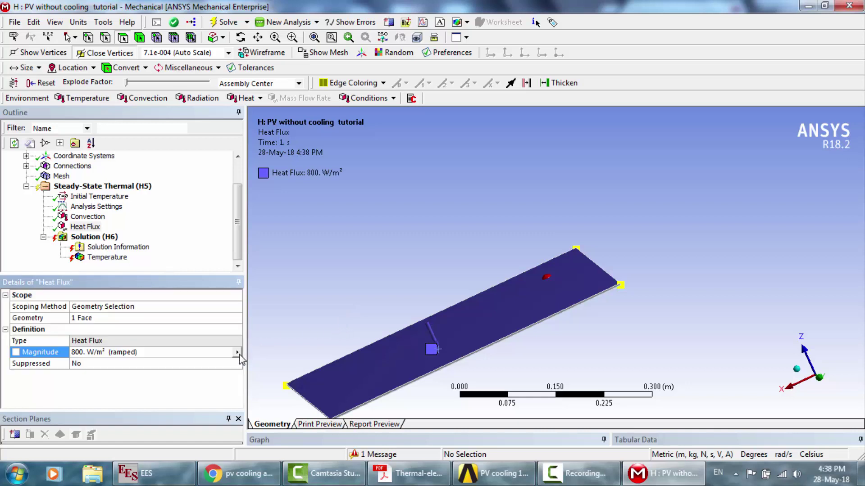
# Step: Switch the Heat Flux magnitude to time-dependent tabular input and enter 800 W/m² for both time 0 s and 1 s
pyautogui.click(238, 353)
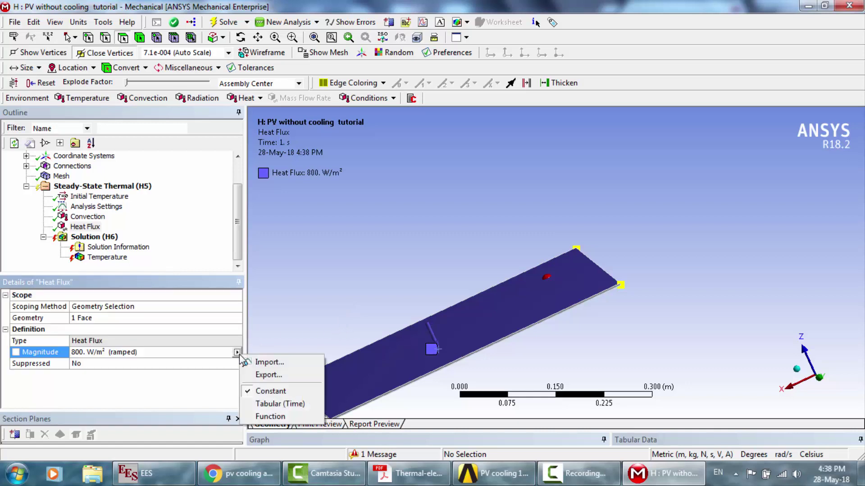
pyautogui.click(291, 404)
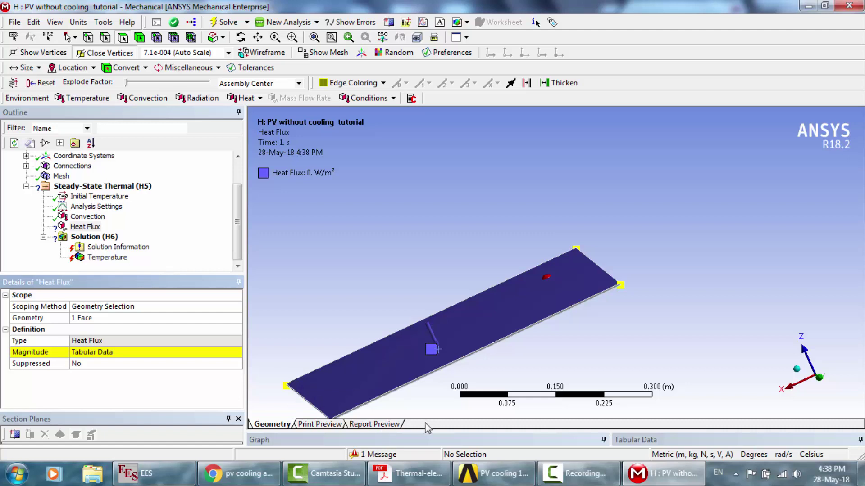
pyautogui.moveTo(420, 432); pyautogui.dragTo(430, 264)
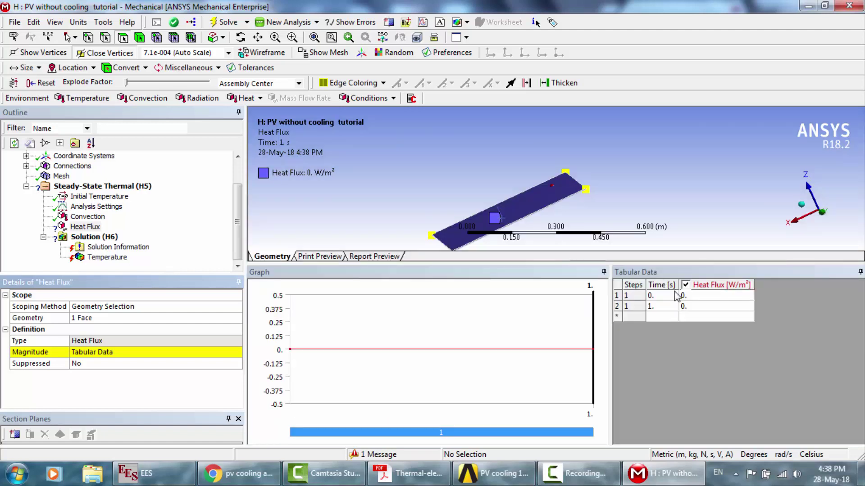
pyautogui.click(690, 297)
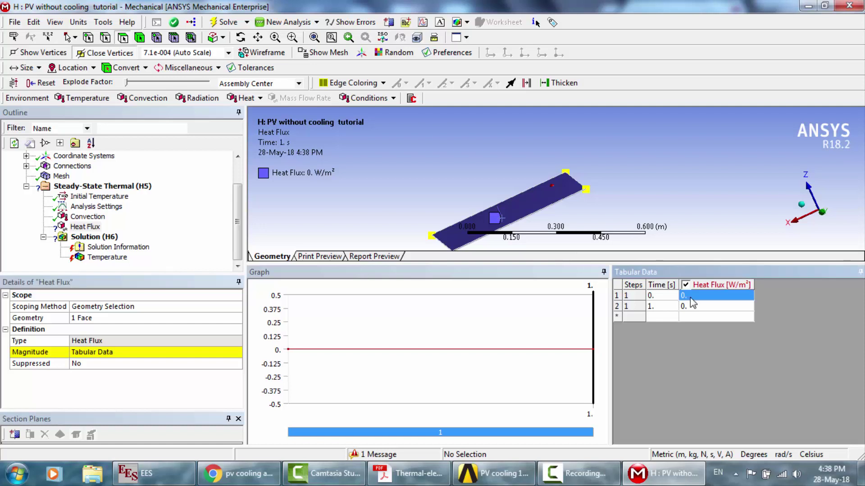
pyautogui.write('800')
pyautogui.click(701, 310)
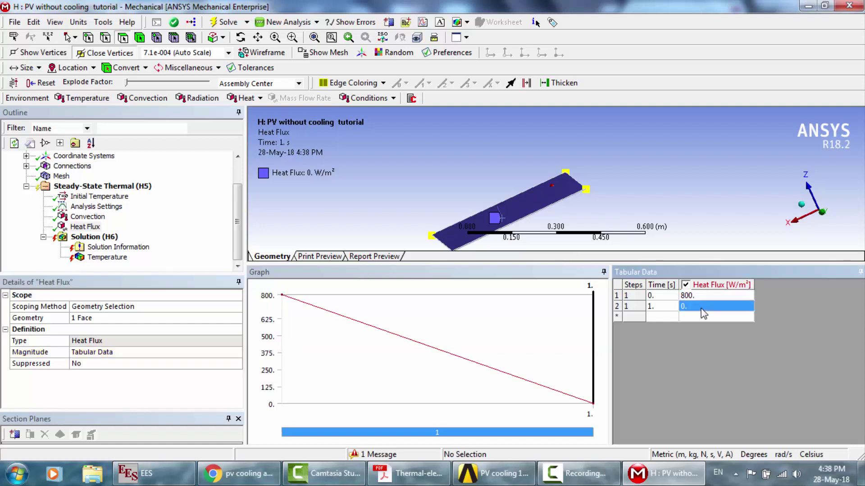
pyautogui.write('800')
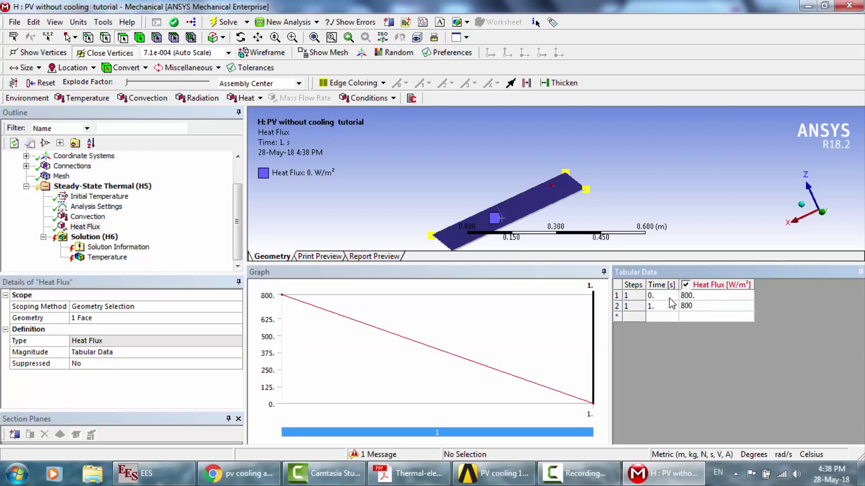
pyautogui.click(556, 302)
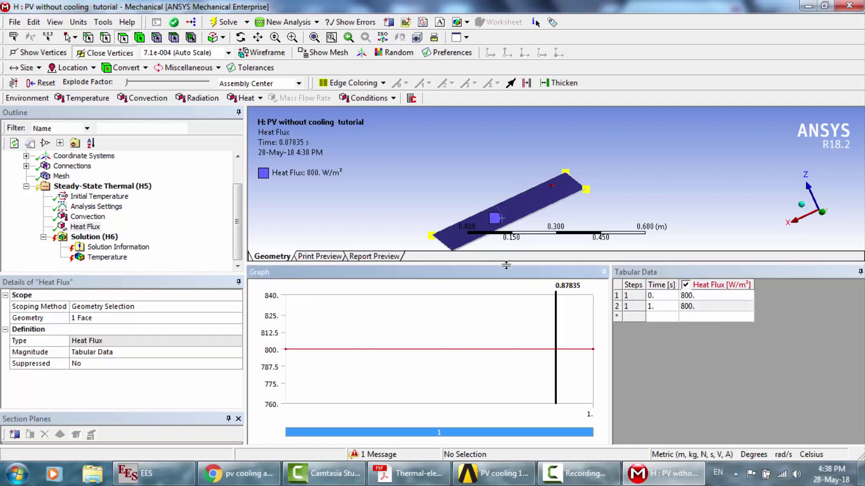
pyautogui.moveTo(491, 396); pyautogui.dragTo(490, 448)
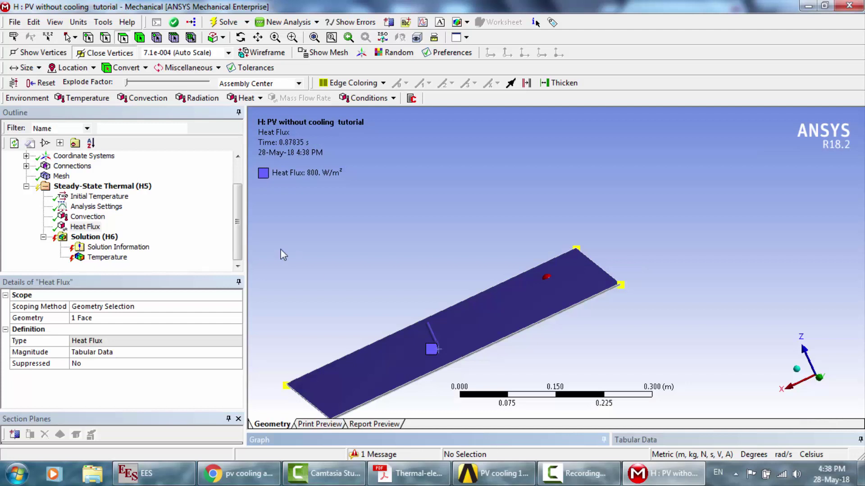
# Step: Solve the steady-state thermal analysis and display the Temperature contour with its legend on the panel
pyautogui.click(229, 23)
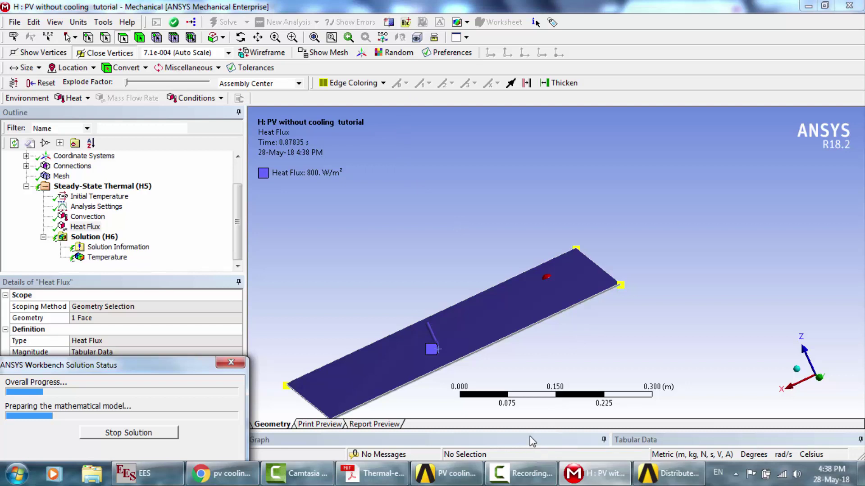
pyautogui.click(520, 473)
pyautogui.click(804, 417)
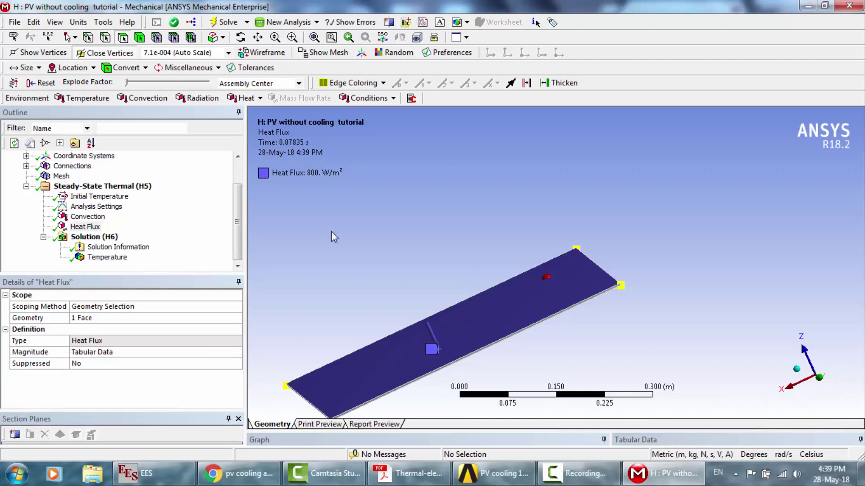
pyautogui.click(107, 257)
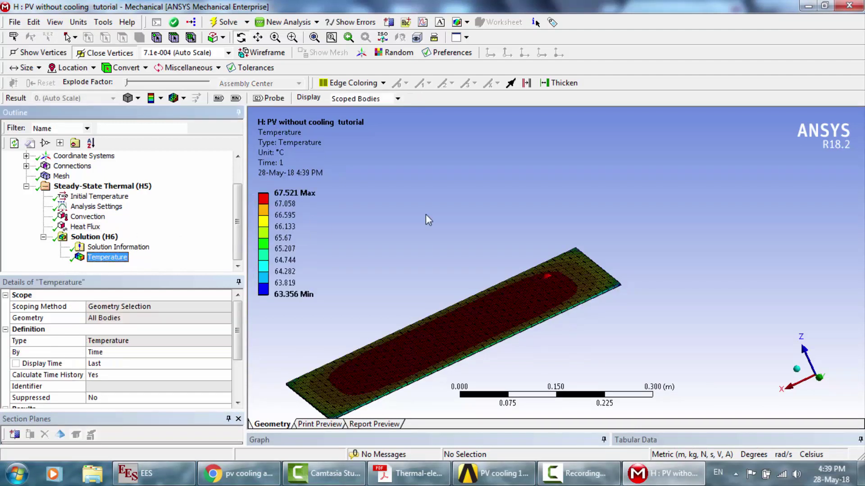
pyautogui.click(310, 203)
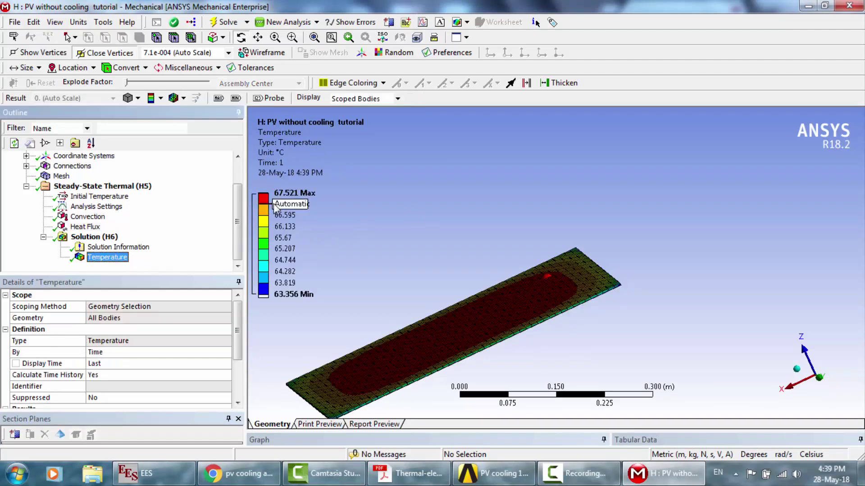
pyautogui.click(333, 199)
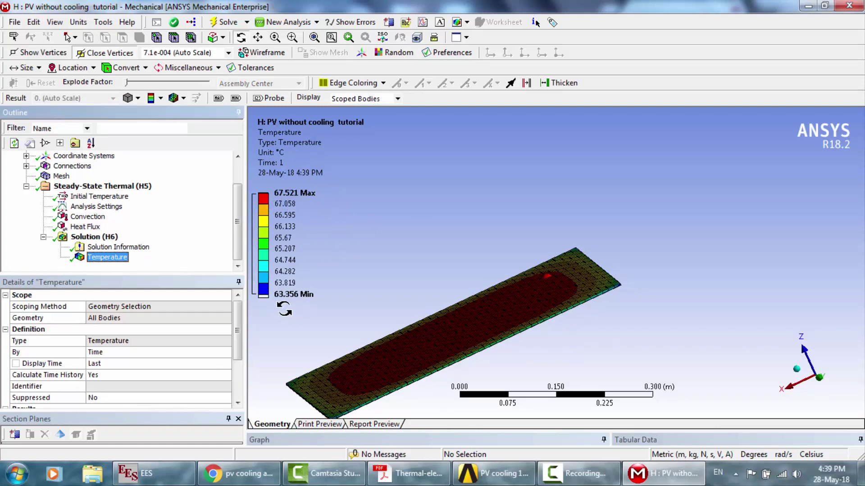
# Step: Examine the Temperature contour over the whole panel at closer range
pyautogui.click(258, 38)
pyautogui.moveTo(499, 264); pyautogui.dragTo(530, 187)
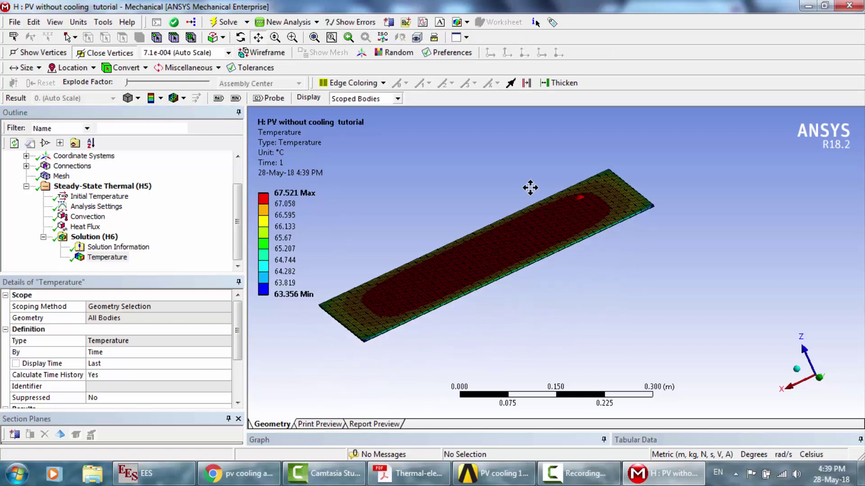
pyautogui.scroll(2, 530, 188)
pyautogui.moveTo(477, 207); pyautogui.dragTo(542, 224)
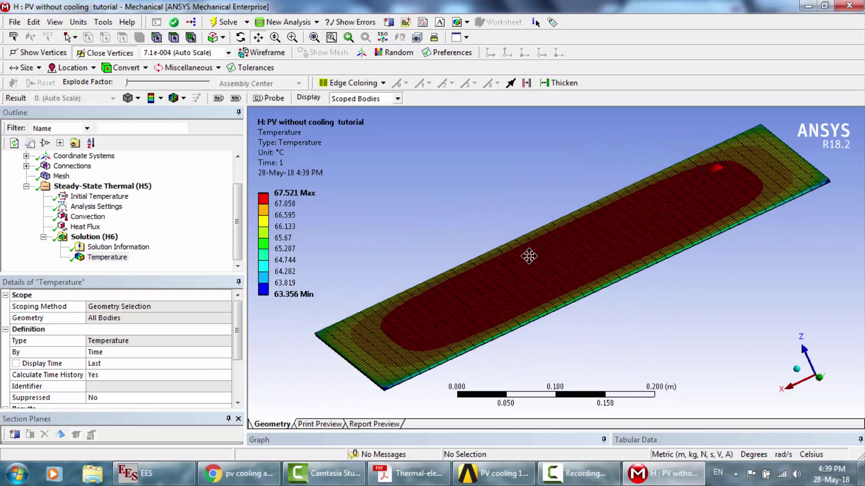
# Step: Set the steady-state Convection load's tabular coefficient to 15 W/m²·°C at both time 0 s and 1 s
pyautogui.click(87, 227)
pyautogui.click(88, 216)
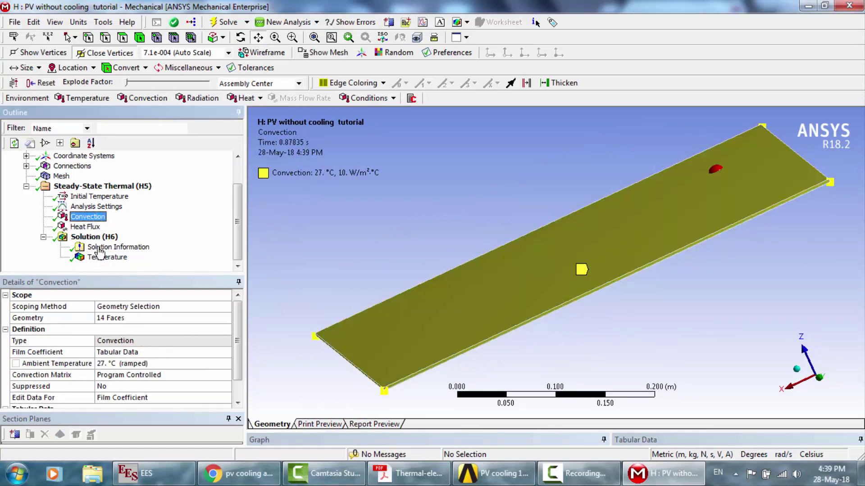
pyautogui.moveTo(385, 432); pyautogui.dragTo(386, 273)
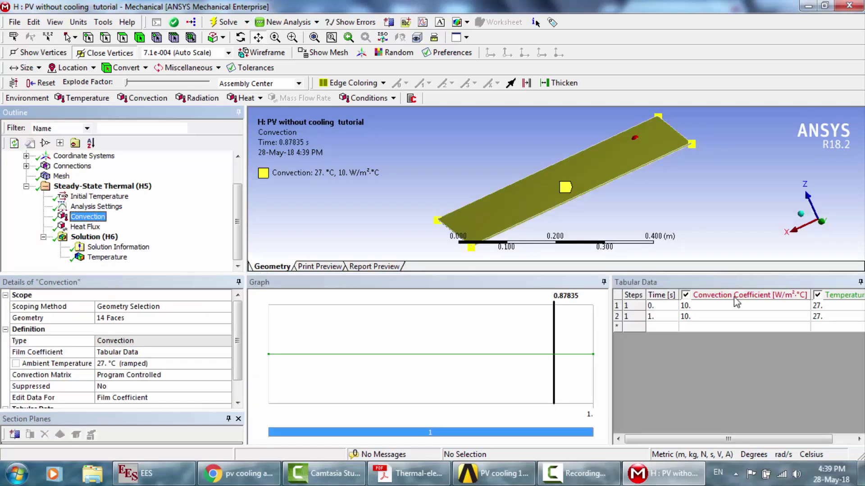
pyautogui.click(723, 308)
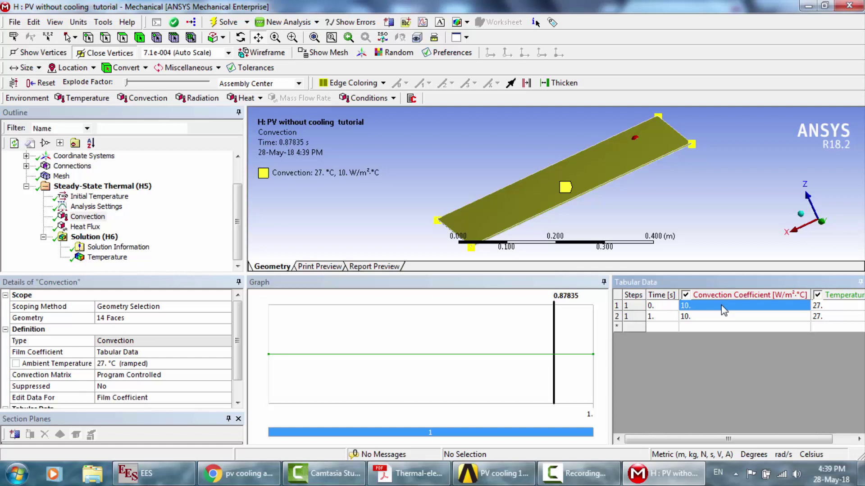
pyautogui.write('15')
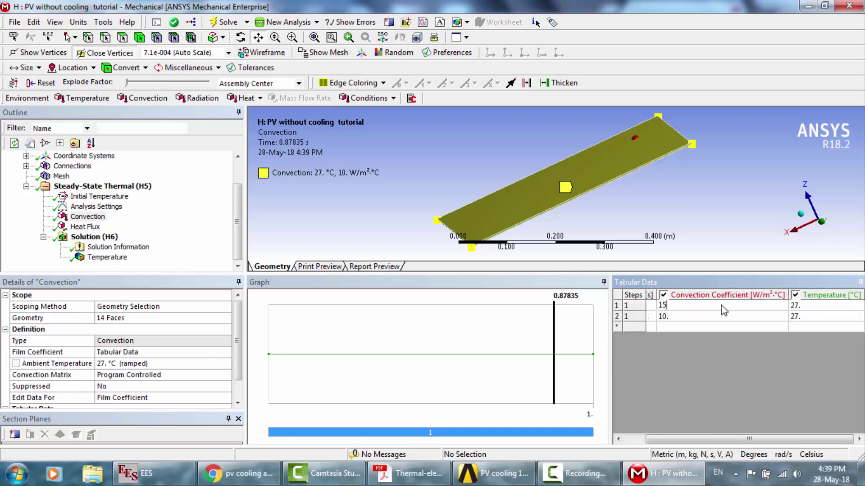
pyautogui.click(707, 321)
pyautogui.write('1')
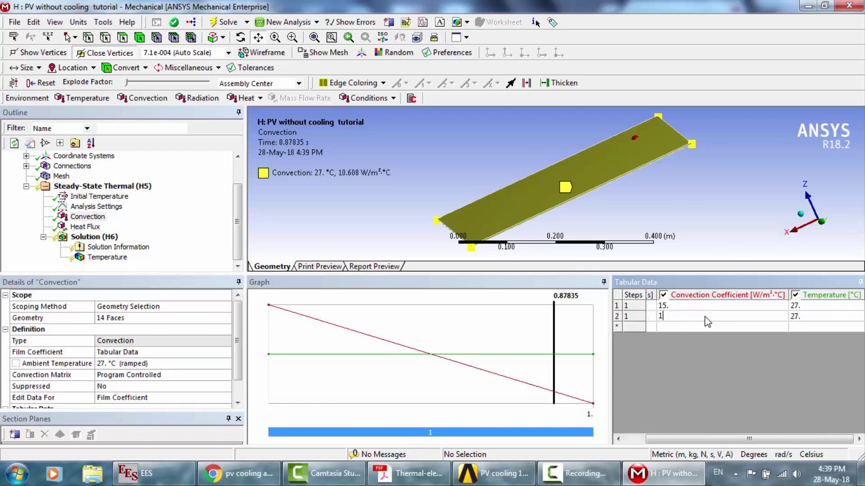
pyautogui.write('5')
pyautogui.click(438, 191)
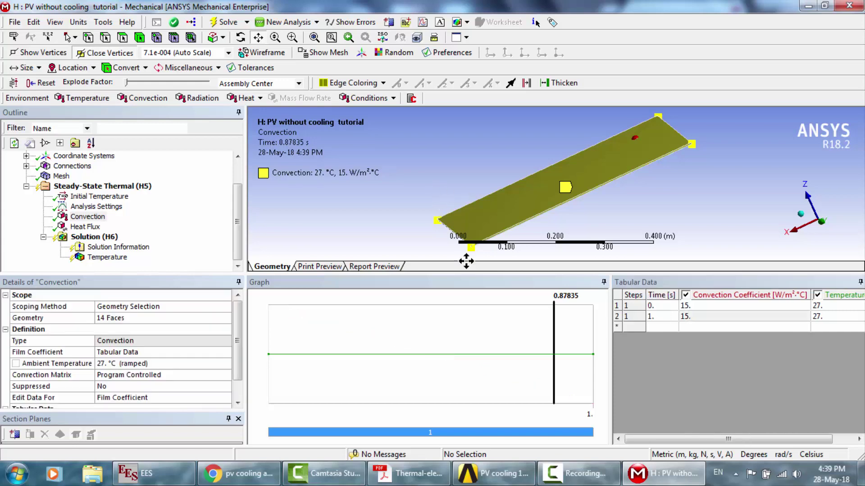
pyautogui.moveTo(467, 273); pyautogui.dragTo(469, 431)
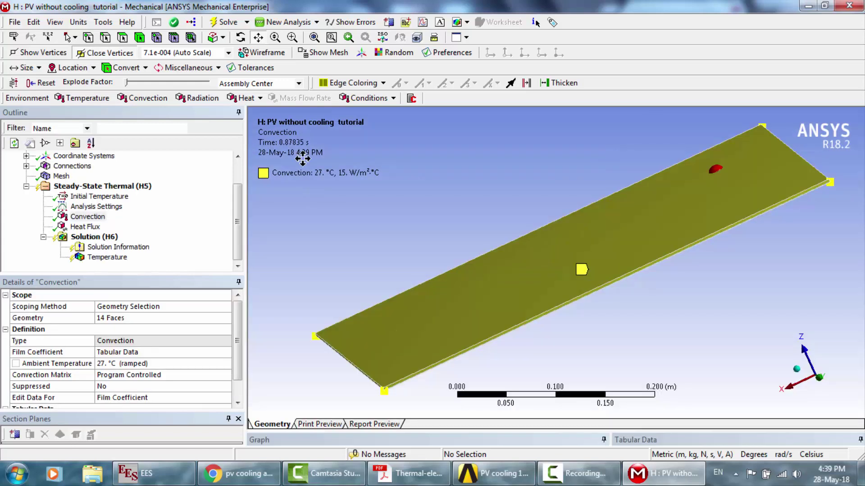
# Step: Solve the steady-state analysis again, viewing the panel layer diagrams in Adobe Acrobat Reader while it runs, and return to ANSYS Mechanical
pyautogui.click(227, 23)
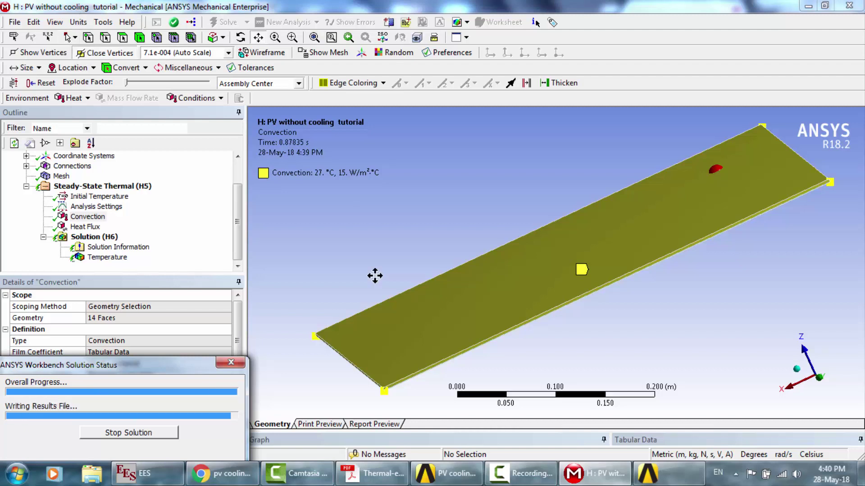
pyautogui.moveTo(412, 478)
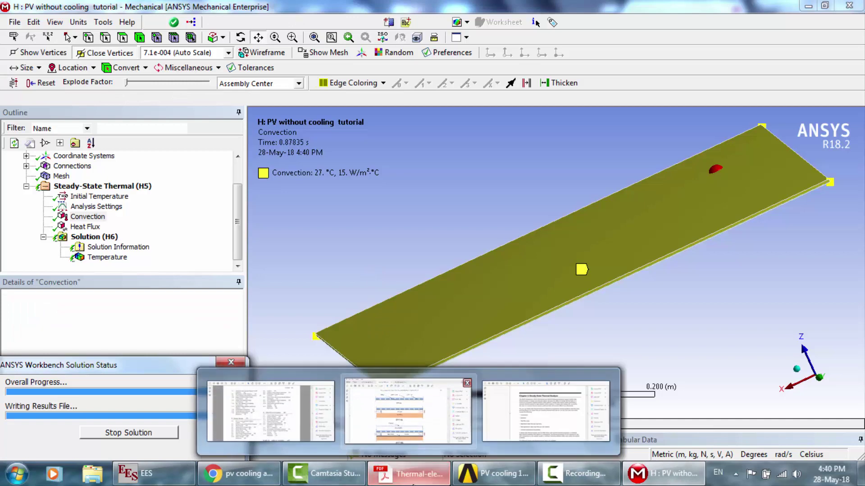
pyautogui.click(407, 411)
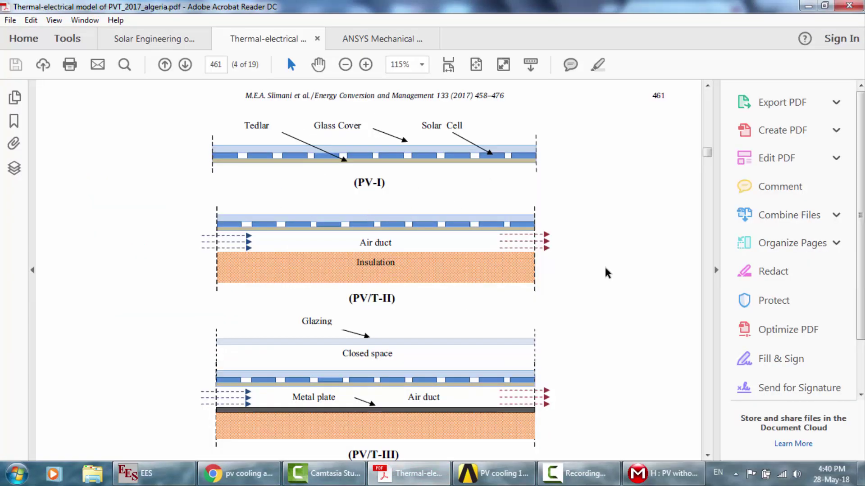
pyautogui.click(662, 474)
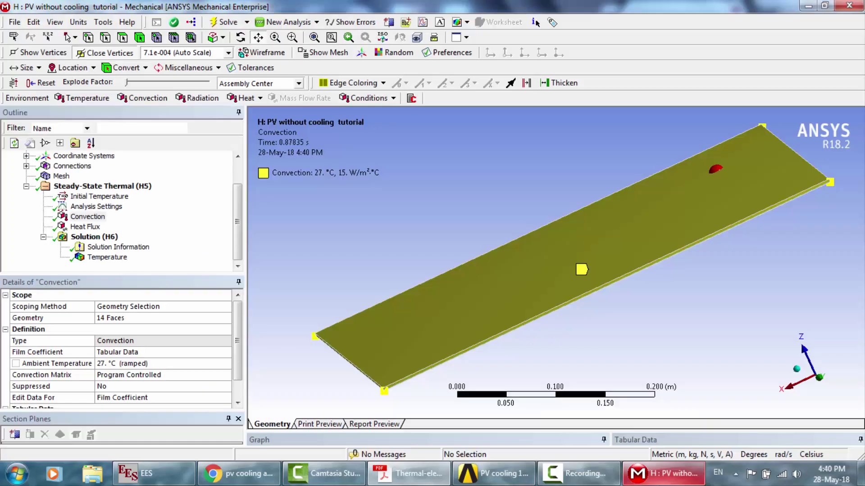
# Step: Display the updated Temperature contour and inspect its distribution across the panel
pyautogui.click(100, 258)
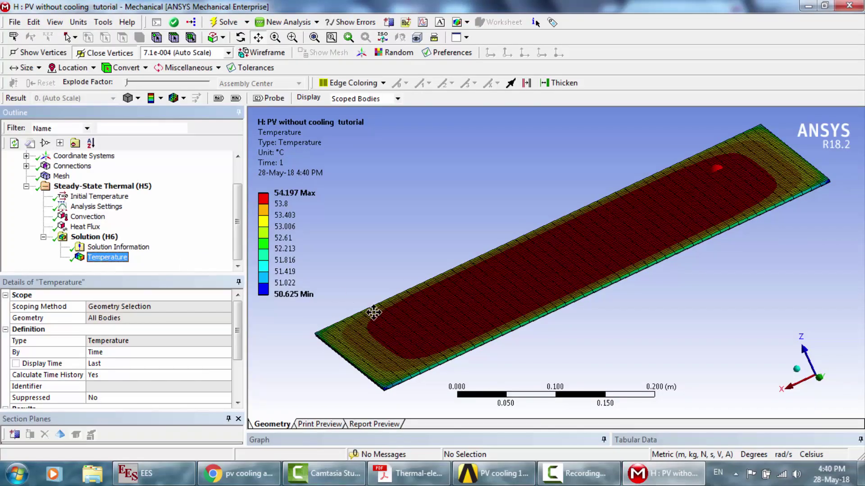
pyautogui.click(559, 222)
pyautogui.moveTo(559, 221); pyautogui.dragTo(520, 229)
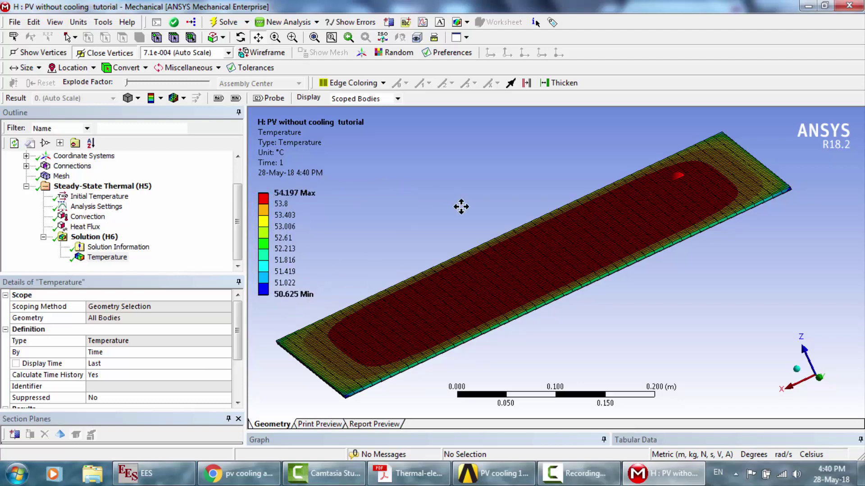
pyautogui.click(241, 39)
pyautogui.moveTo(598, 240)
pyautogui.mouseDown()
pyautogui.moveTo(563, 222)
pyautogui.moveTo(603, 240)
pyautogui.mouseUp()
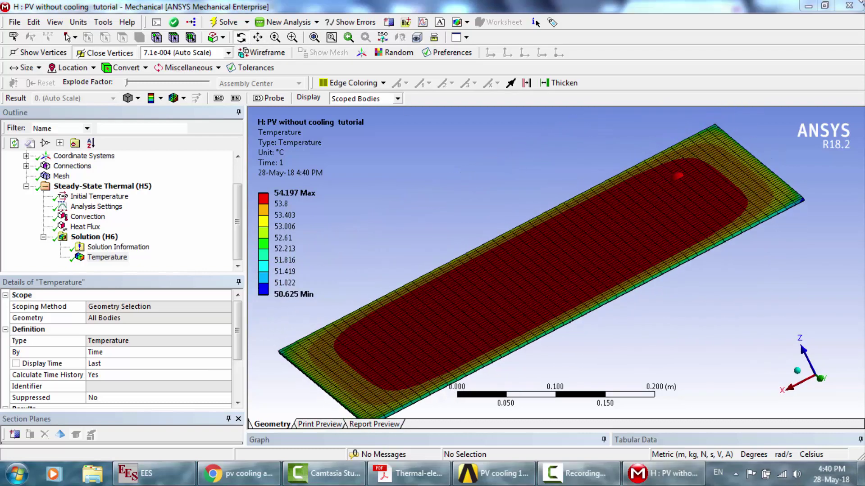
# Step: Close Mechanical, switch to Workbench, and add a Transient Thermal system linked to the Solution of the "PV without cooling tutorial" system
pyautogui.click(850, 6)
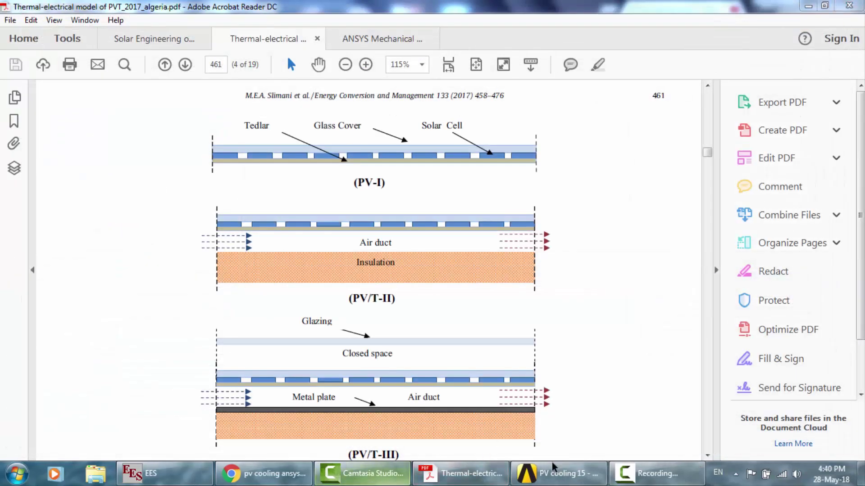
pyautogui.click(560, 473)
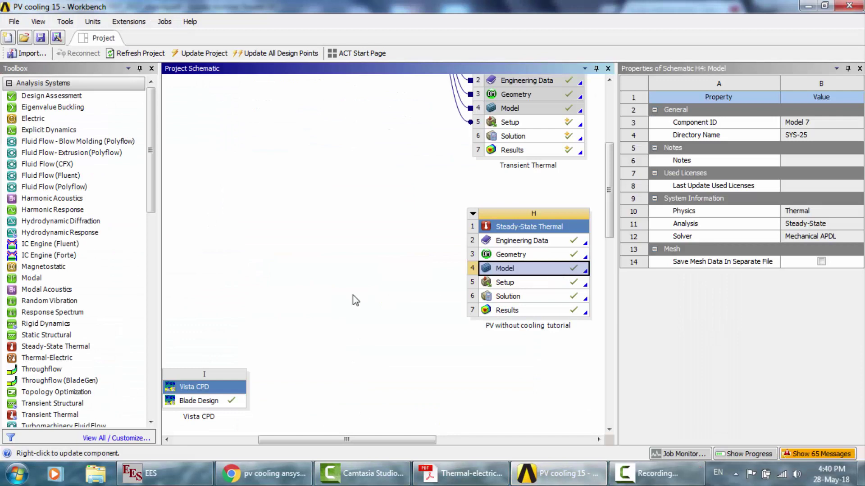
pyautogui.scroll(-5, 151, 211)
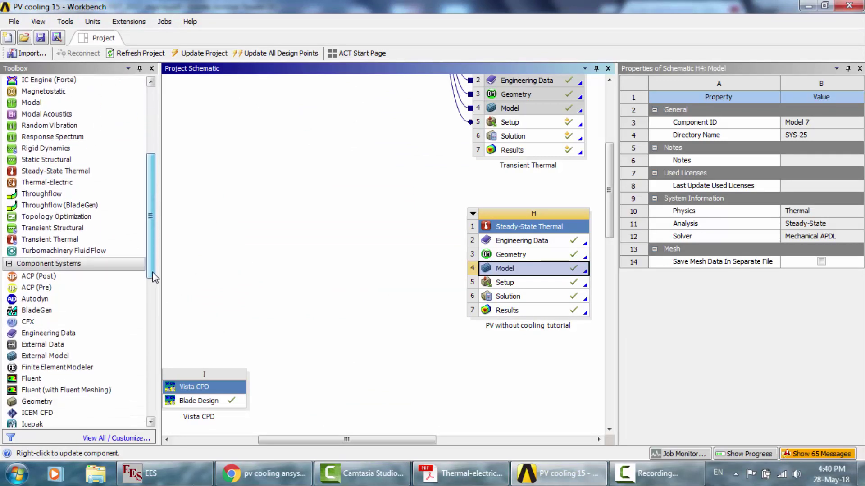
pyautogui.click(87, 233)
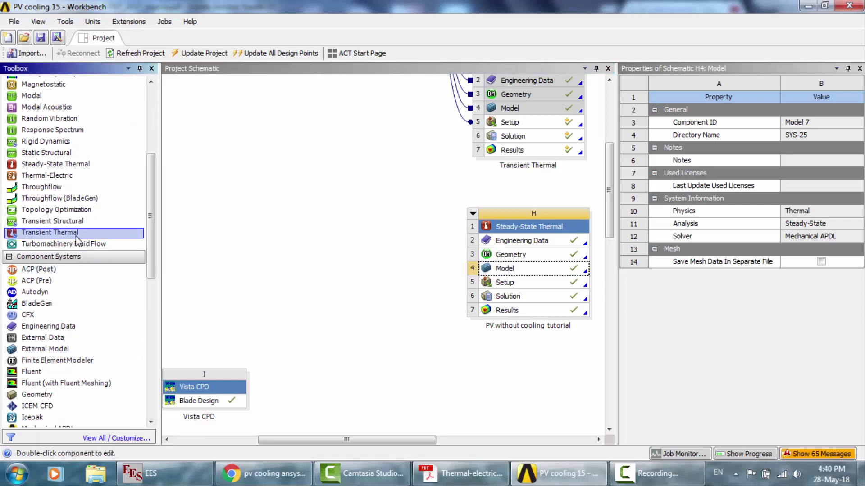
pyautogui.moveTo(87, 234); pyautogui.dragTo(525, 301)
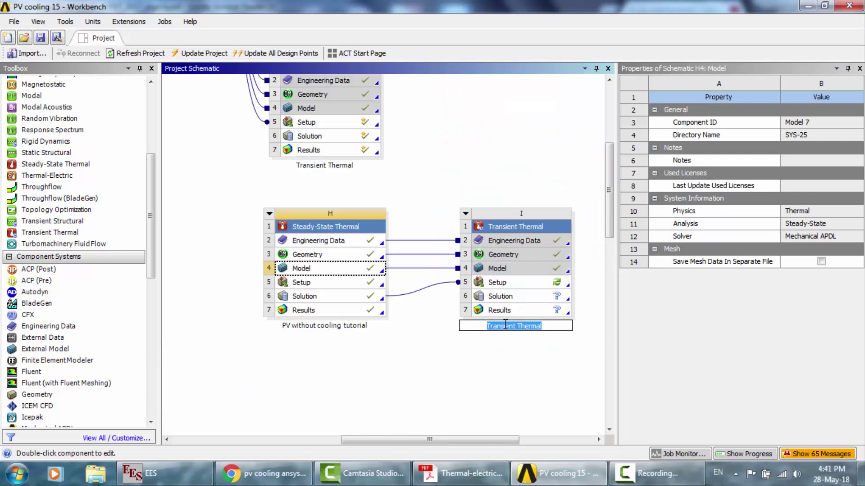
# Step: Name the new linked system "Transient Thermal without cooling"
pyautogui.click(549, 326)
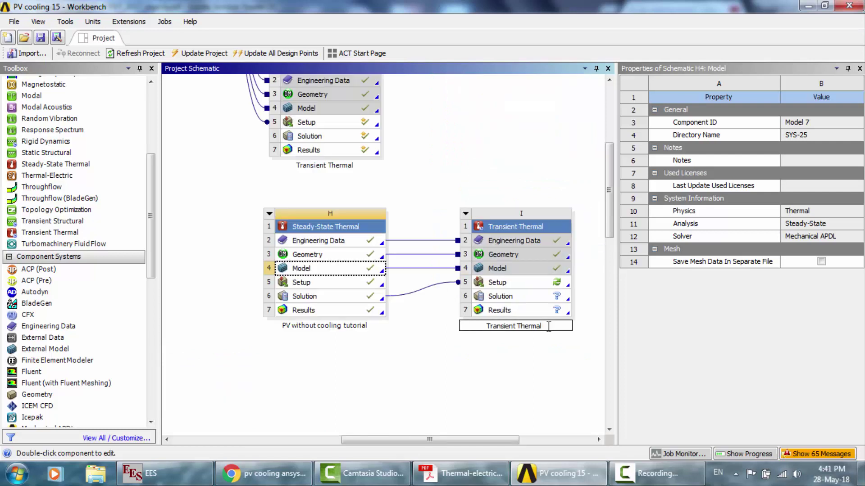
pyautogui.write('without cooling')
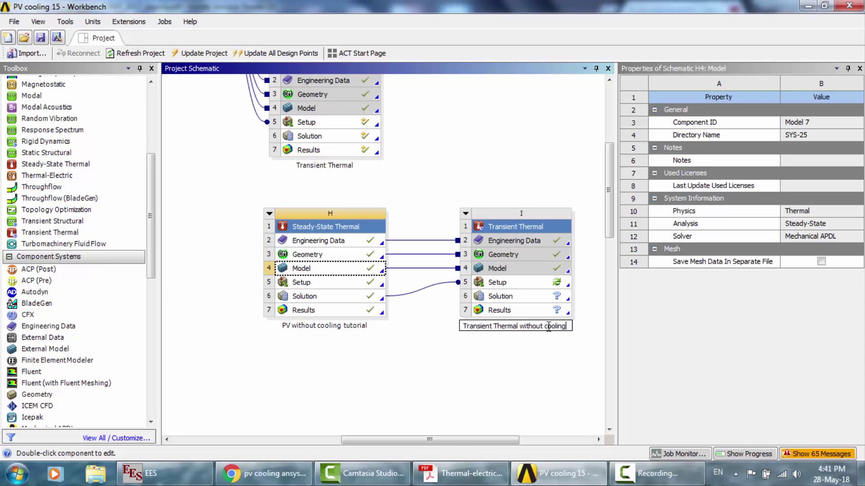
pyautogui.press('Return')
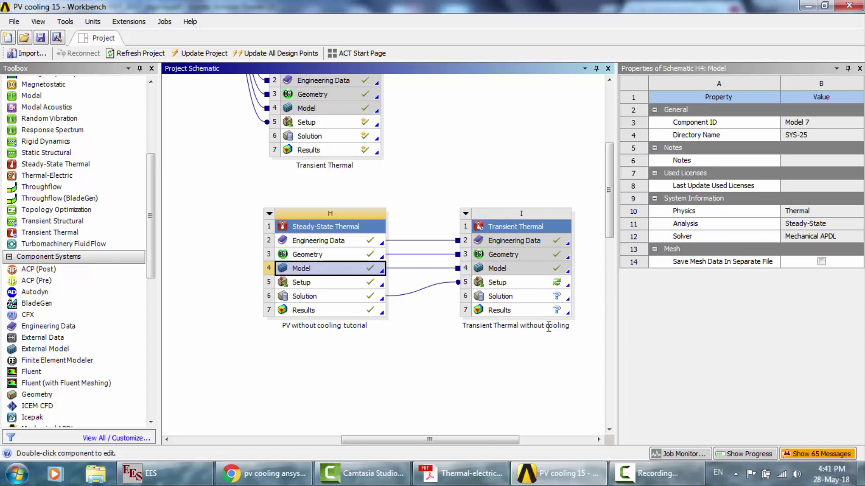
# Step: Open the transient system's Setup in Mechanical and set the Step End Time to 60 s in its Analysis Settings
pyautogui.doubleClick(524, 285)
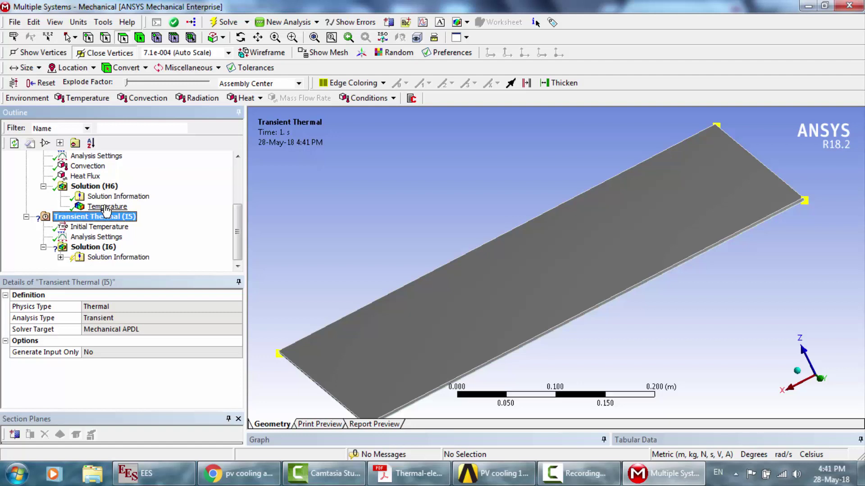
pyautogui.click(105, 227)
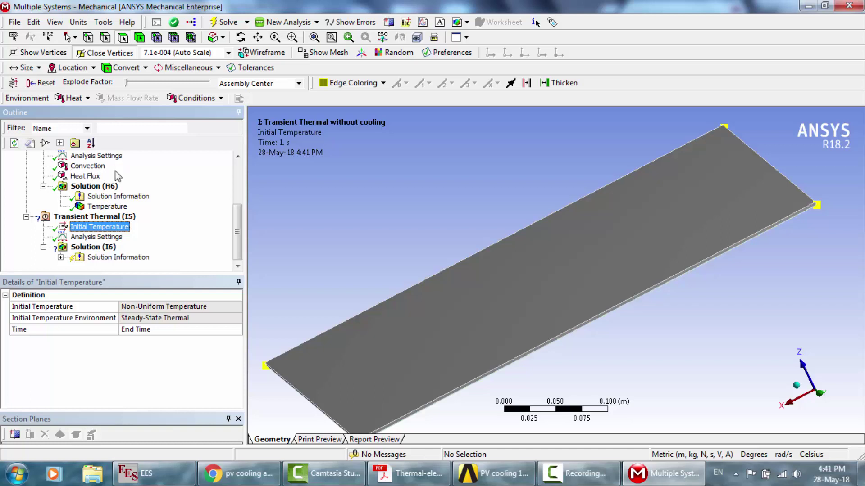
pyautogui.click(98, 238)
pyautogui.click(99, 331)
pyautogui.write('60')
pyautogui.press('Return')
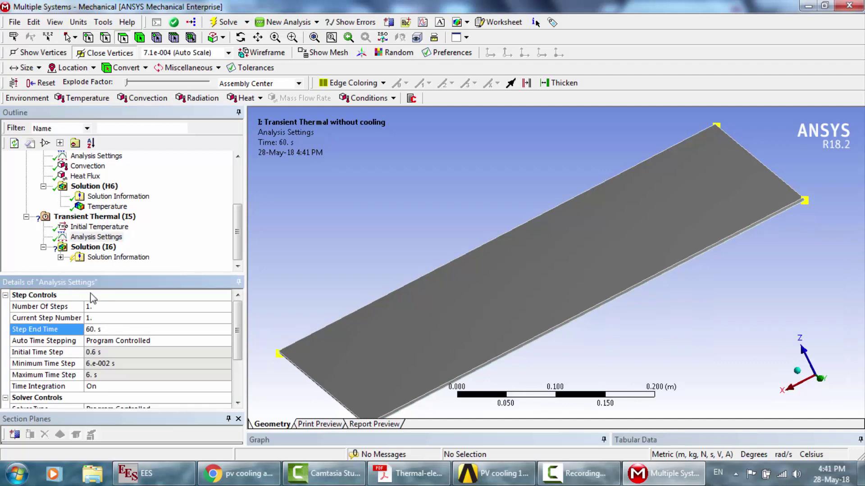
pyautogui.click(90, 217)
pyautogui.rightClick(91, 221)
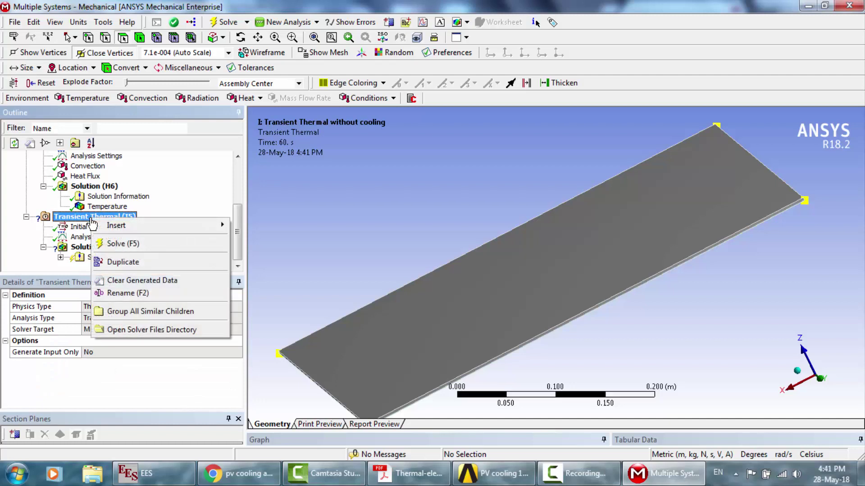
pyautogui.moveTo(127, 230)
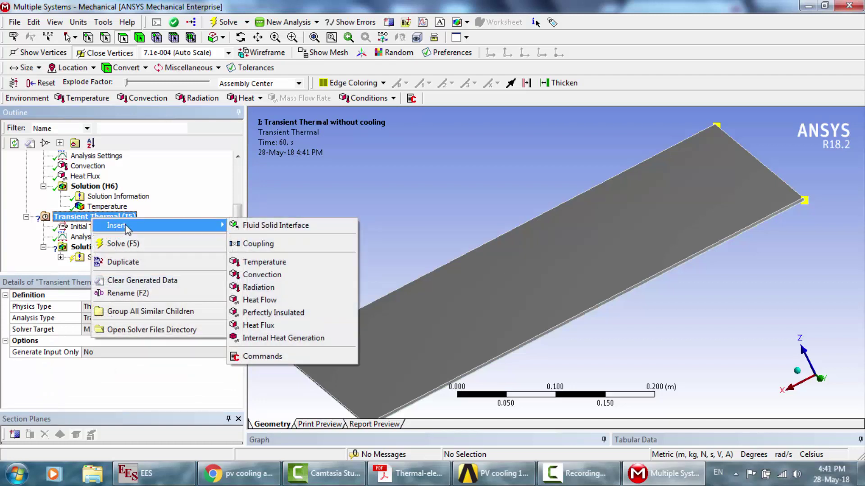
pyautogui.click(526, 262)
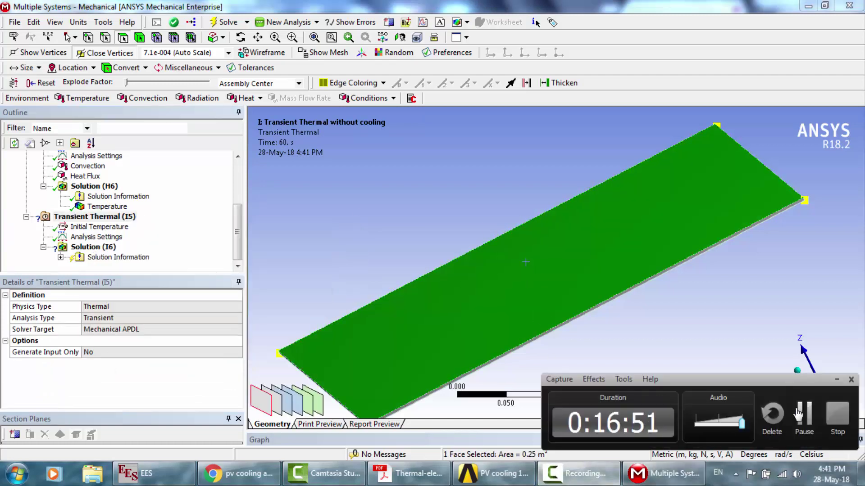
pyautogui.click(804, 412)
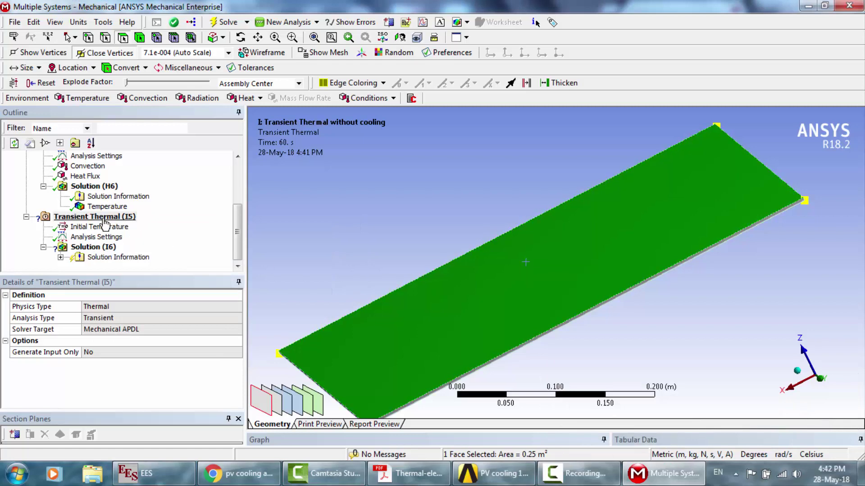
pyautogui.click(90, 227)
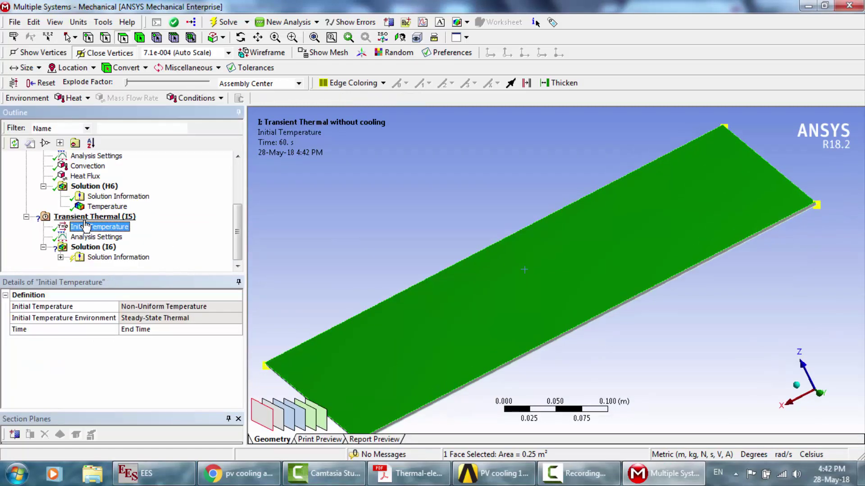
# Step: Insert a Convection load under Transient Thermal and select the panel's top face for its geometry
pyautogui.click(78, 218)
pyautogui.rightClick(78, 218)
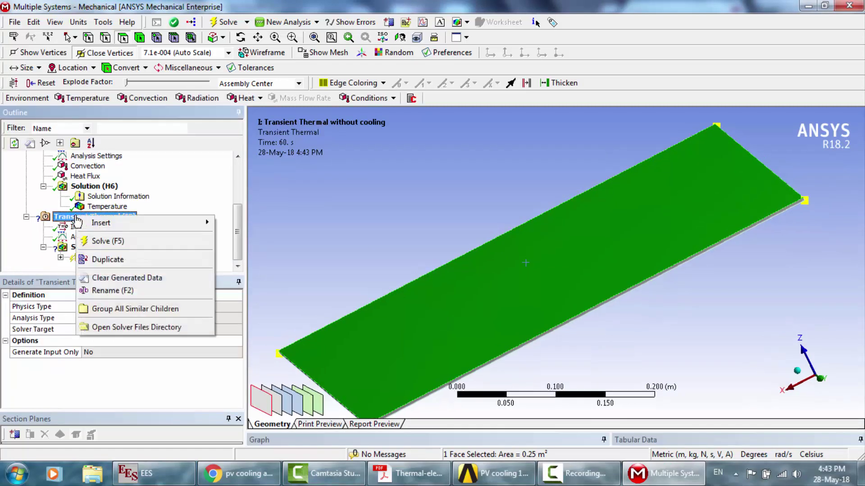
pyautogui.moveTo(182, 225)
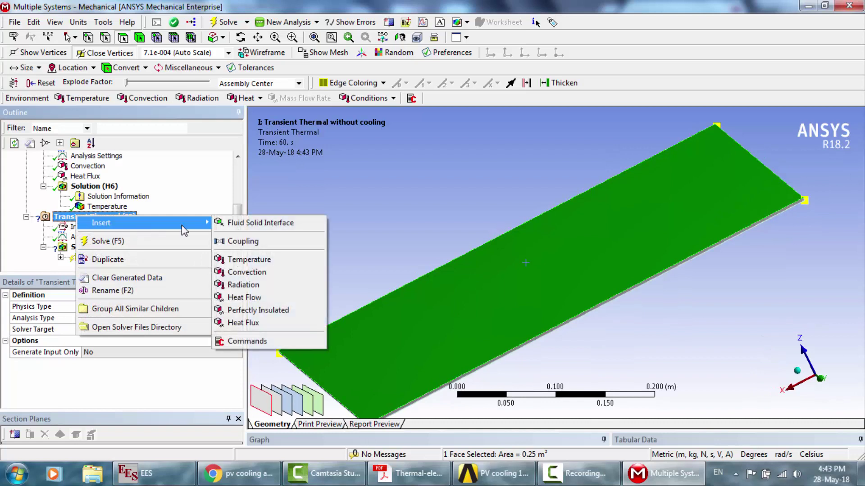
pyautogui.click(279, 272)
pyautogui.click(164, 318)
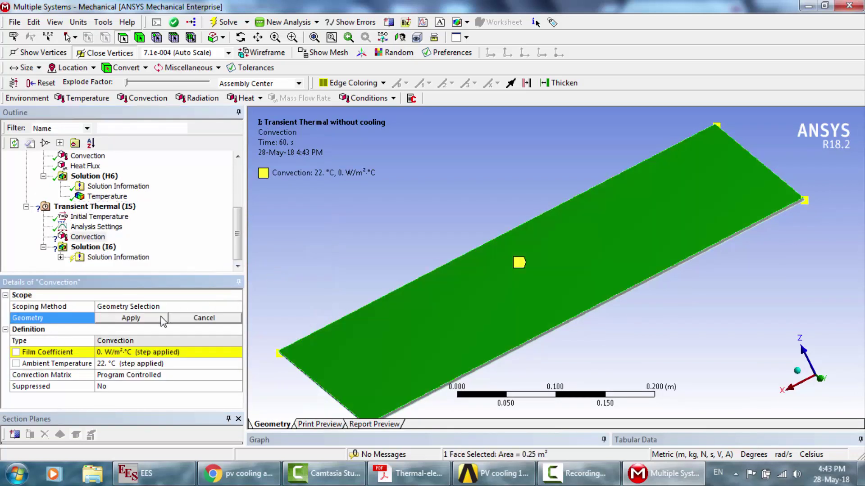
pyautogui.click(816, 166)
pyautogui.click(753, 195)
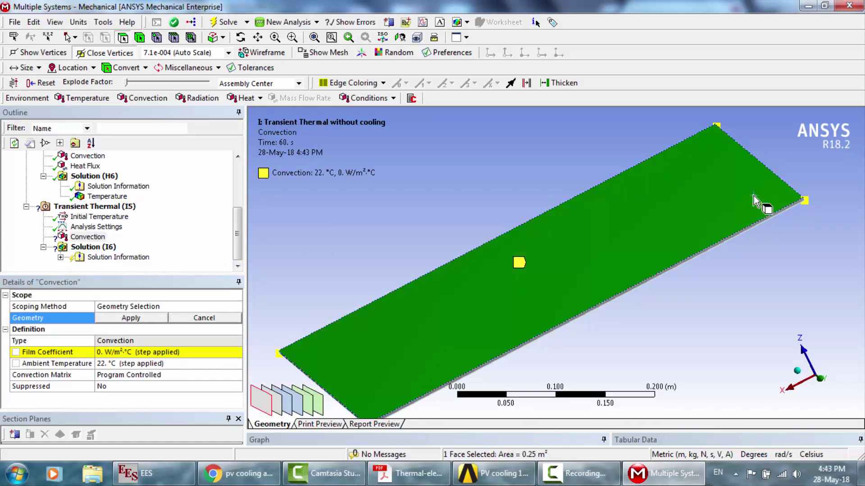
# Step: Add the panel's back face, the side faces along one edge, and the thick layer's face on the adjacent edge to the convection selection
pyautogui.click(241, 38)
pyautogui.moveTo(662, 241); pyautogui.dragTo(599, 243)
pyautogui.scroll(3, 599, 244)
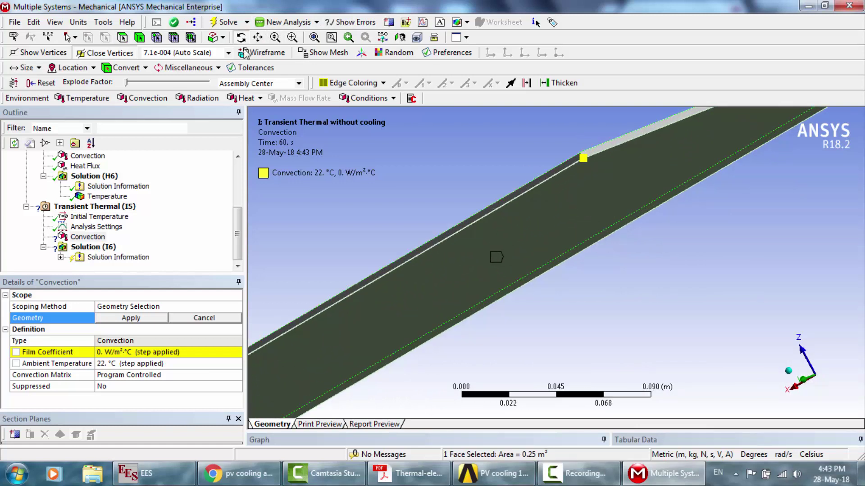
pyautogui.click(139, 38)
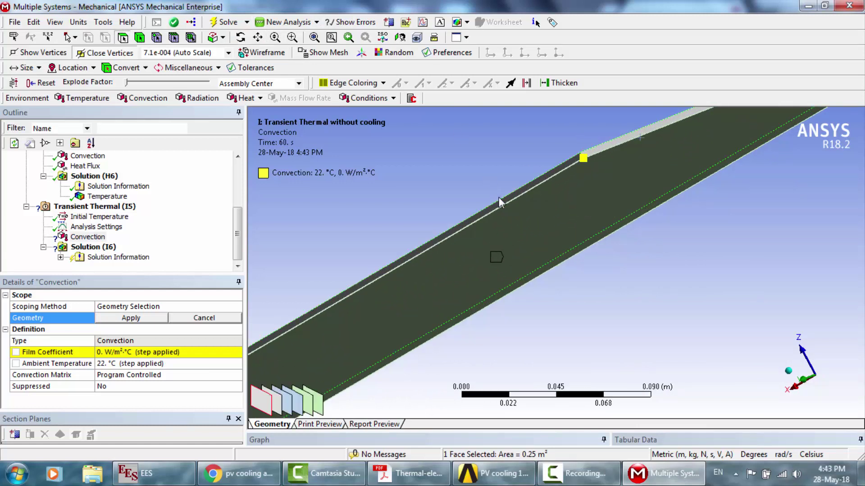
pyautogui.click(512, 206)
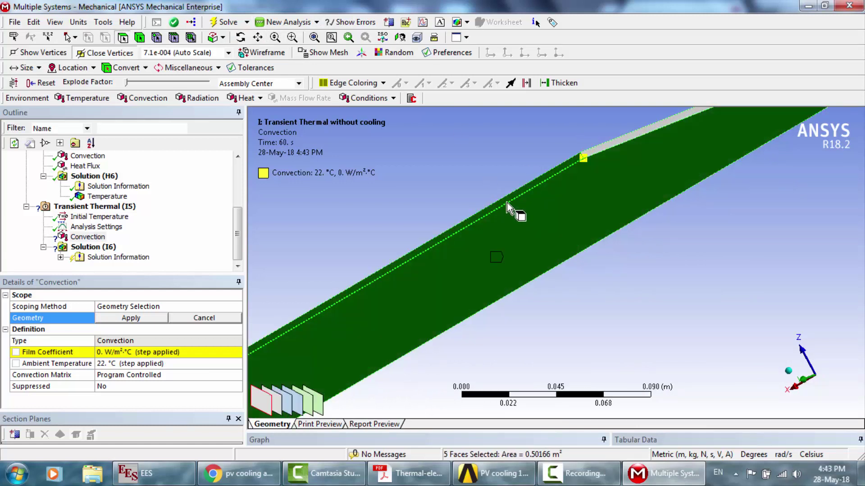
pyautogui.keyDown('ctrl'); pyautogui.click(609, 150); pyautogui.keyUp('ctrl')
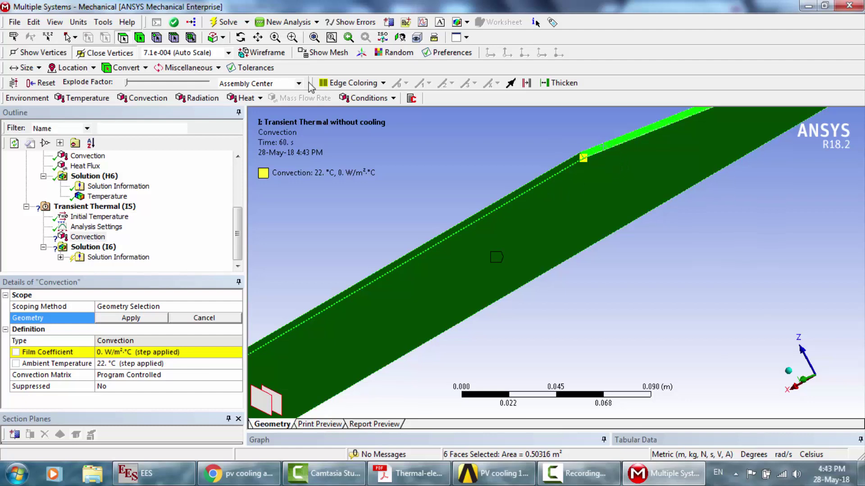
# Step: Add all the layer side faces along another edge of the panel, including the thin bottom layers, to the convection selection
pyautogui.click(242, 38)
pyautogui.moveTo(454, 245); pyautogui.dragTo(614, 184)
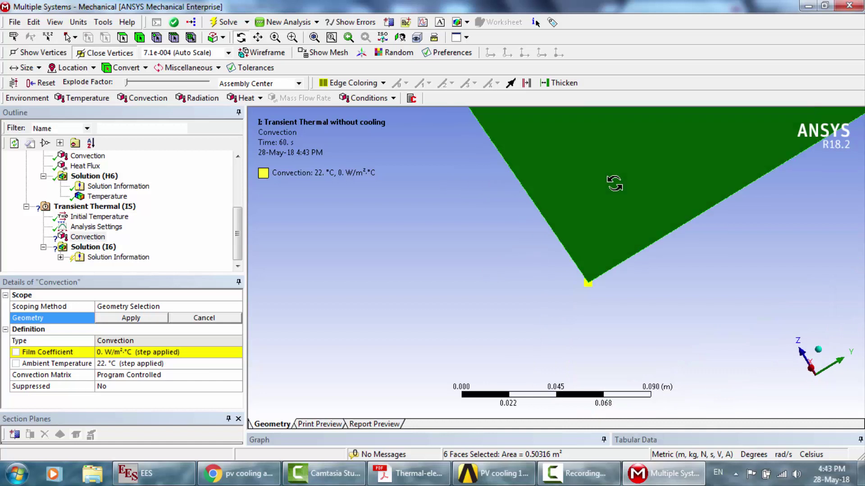
pyautogui.click(314, 36)
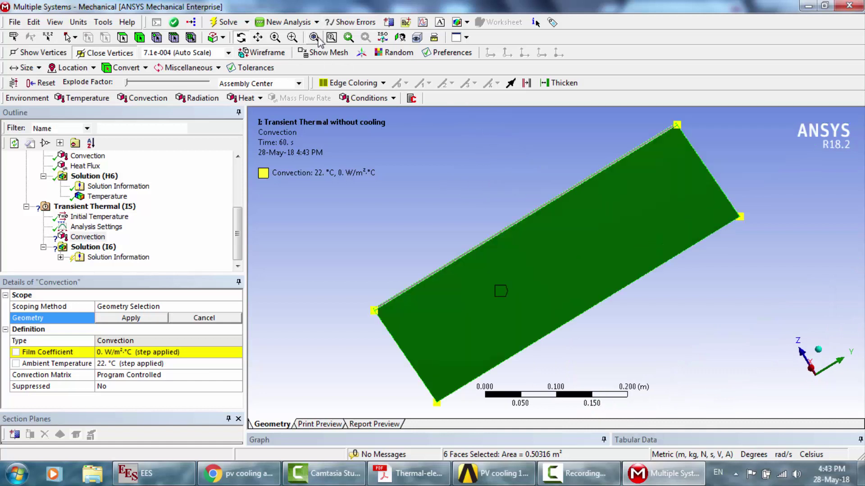
pyautogui.moveTo(496, 256); pyautogui.dragTo(547, 267)
pyautogui.scroll(10, 543, 267)
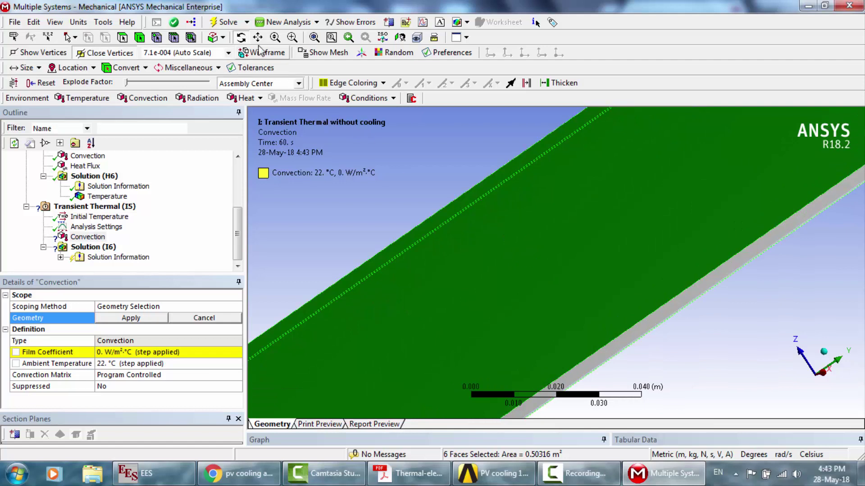
pyautogui.click(293, 38)
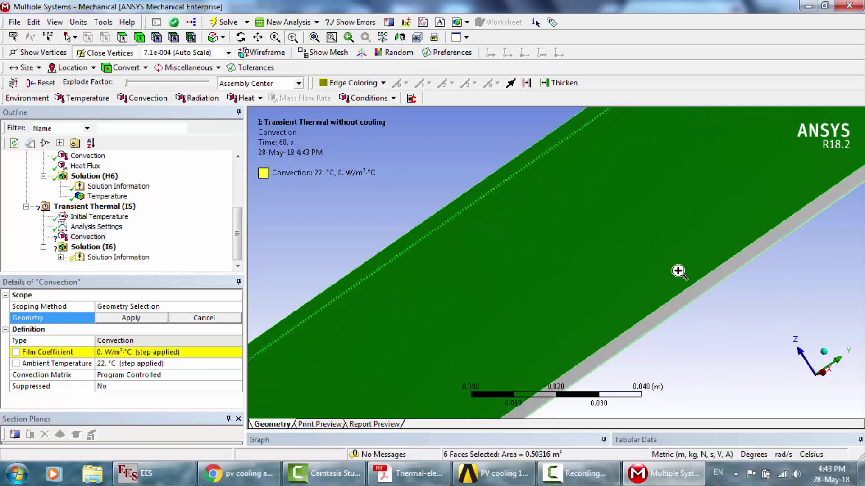
pyautogui.moveTo(678, 272); pyautogui.dragTo(721, 299)
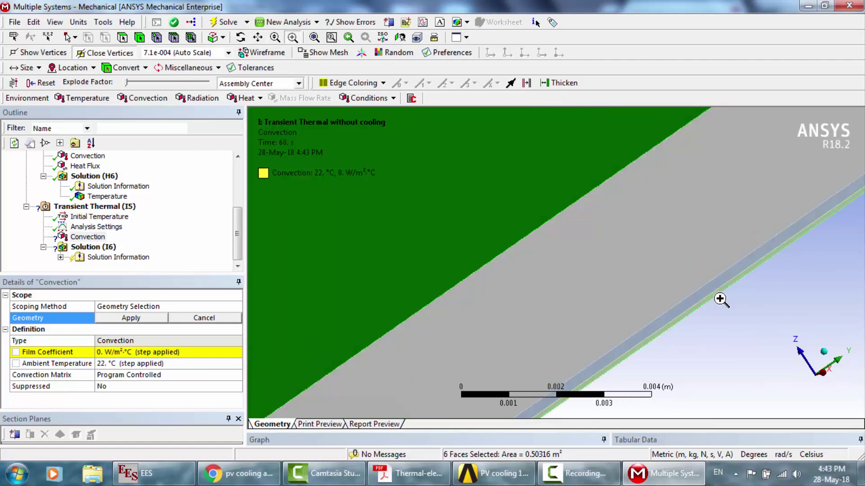
pyautogui.click(123, 38)
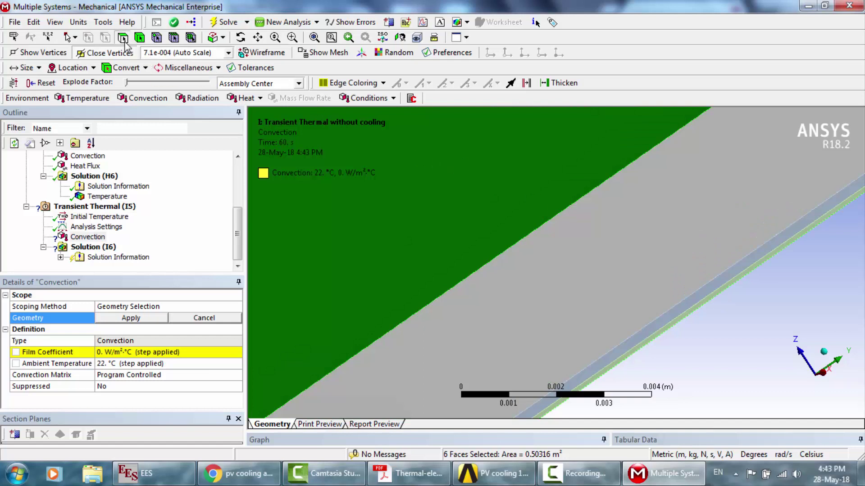
pyautogui.keyDown('ctrl'); pyautogui.click(613, 263); pyautogui.keyUp('ctrl')
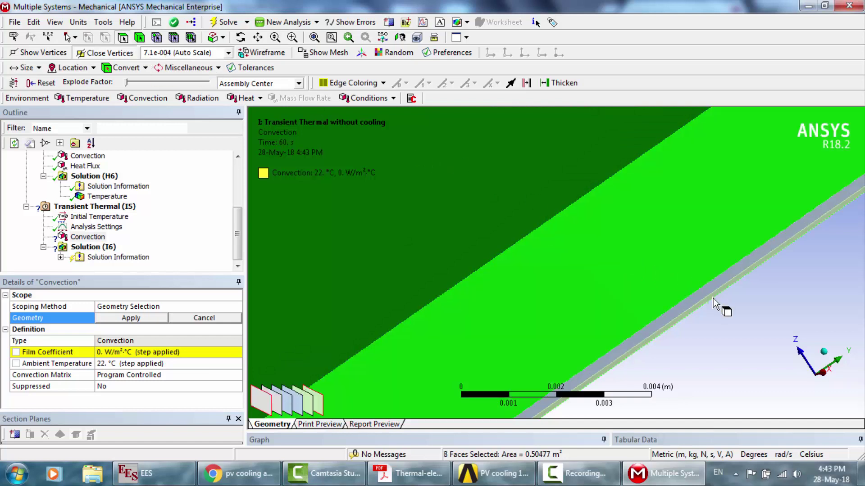
pyautogui.keyDown('ctrl'); pyautogui.click(712, 300); pyautogui.keyUp('ctrl')
pyautogui.scroll(-5, 695, 291)
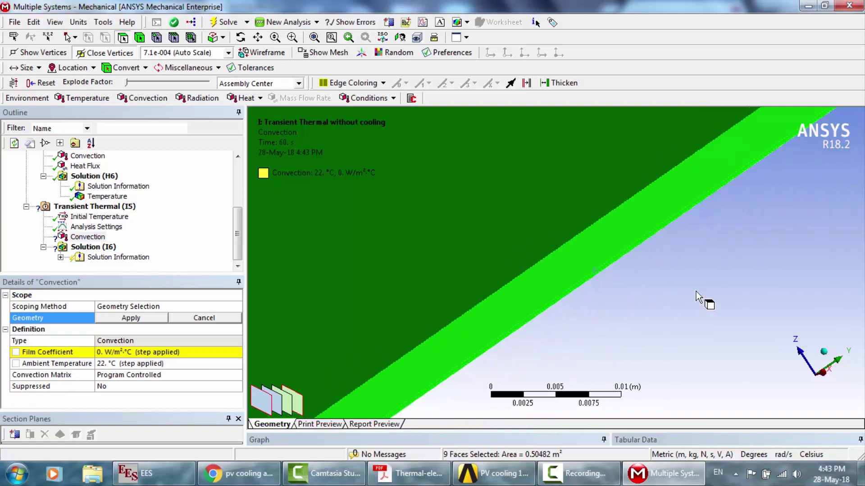
pyautogui.scroll(-3, 696, 291)
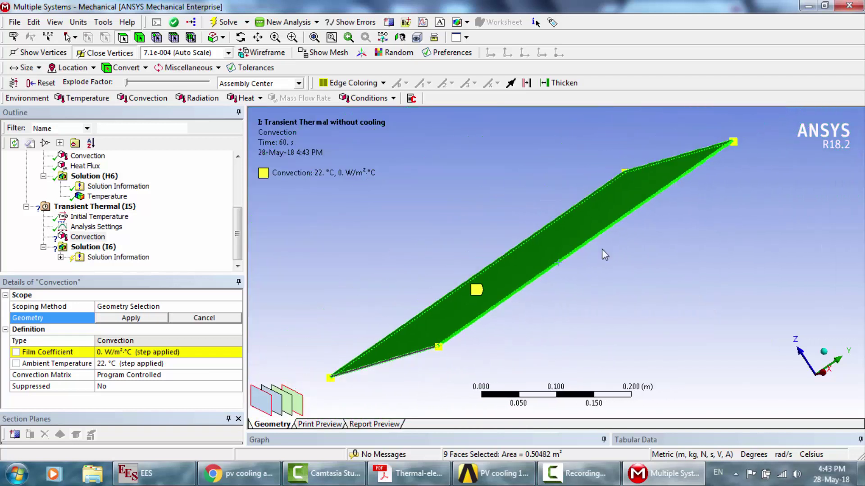
# Step: Add the three layer side faces along the remaining unselected panel edge to the convection selection
pyautogui.click(241, 37)
pyautogui.moveTo(579, 247); pyautogui.dragTo(437, 268)
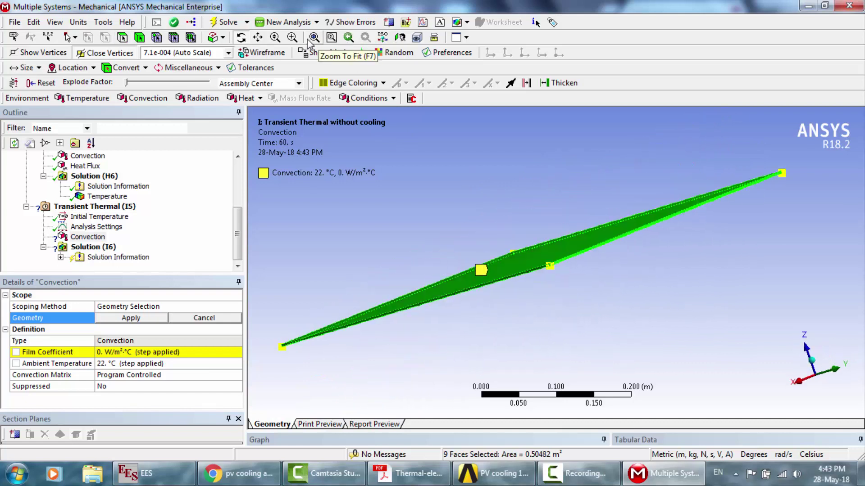
pyautogui.click(348, 38)
pyautogui.moveTo(498, 276); pyautogui.dragTo(665, 251)
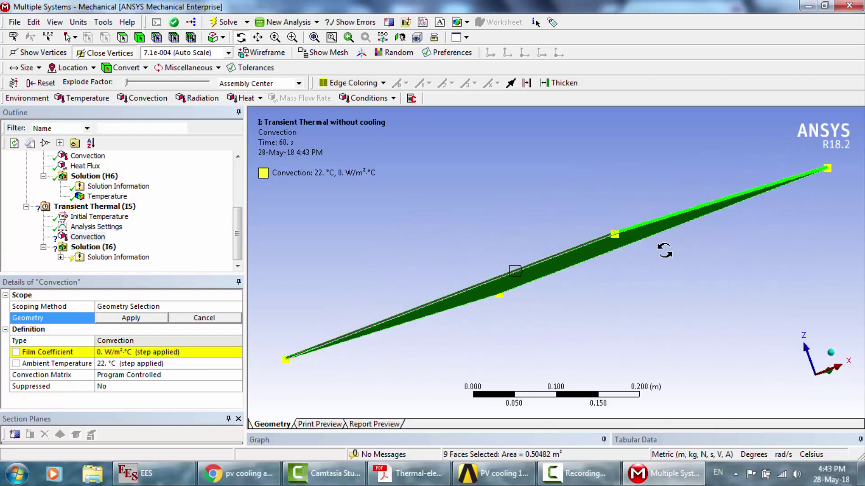
pyautogui.scroll(8, 662, 248)
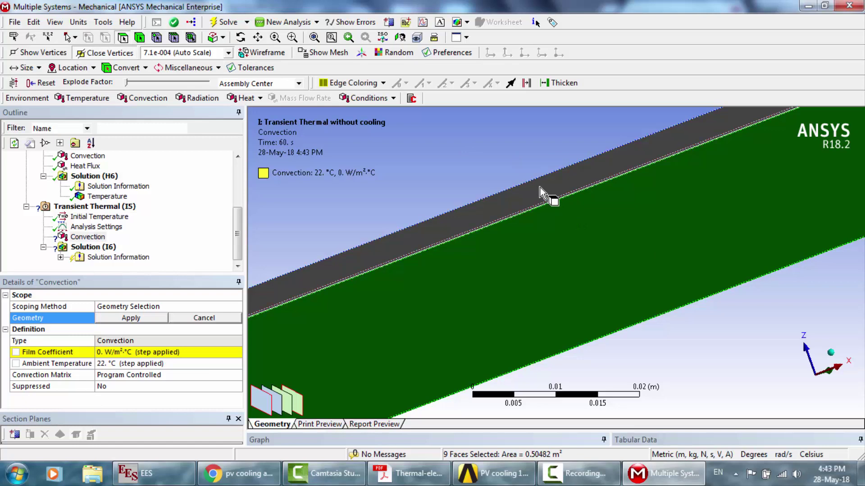
pyautogui.keyDown('ctrl'); pyautogui.click(543, 201); pyautogui.keyUp('ctrl')
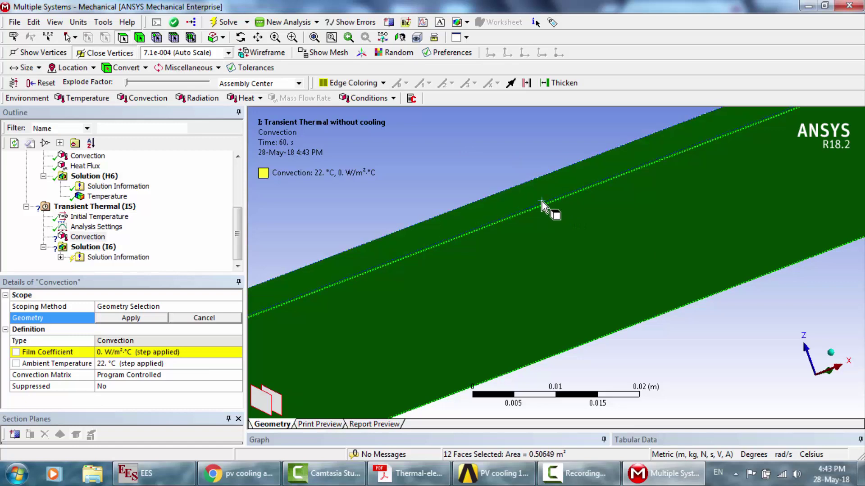
pyautogui.scroll(-6, 542, 201)
pyautogui.scroll(-2, 541, 202)
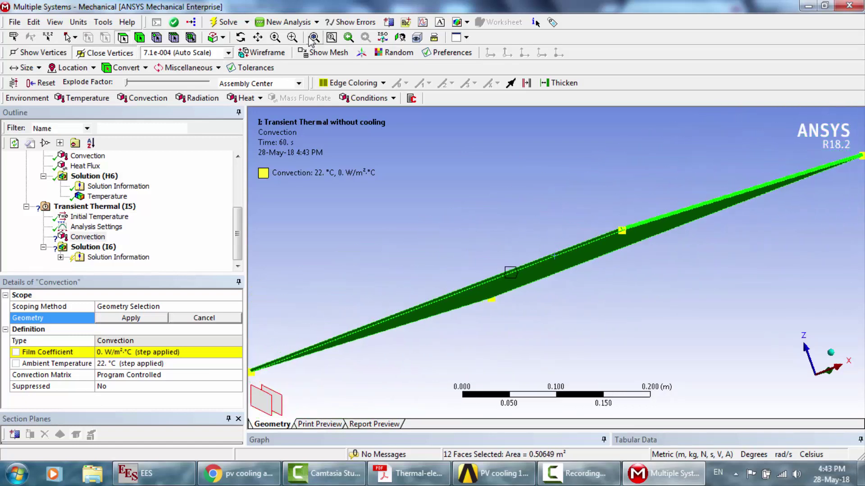
# Step: Add the two thin-layer side faces still missing on the partly selected edge to the convection selection
pyautogui.click(241, 37)
pyautogui.moveTo(523, 268); pyautogui.dragTo(652, 248)
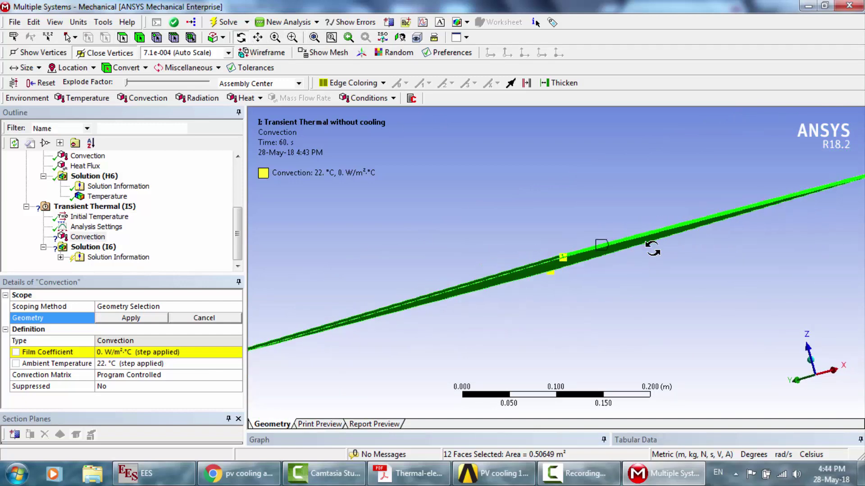
pyautogui.scroll(10, 652, 248)
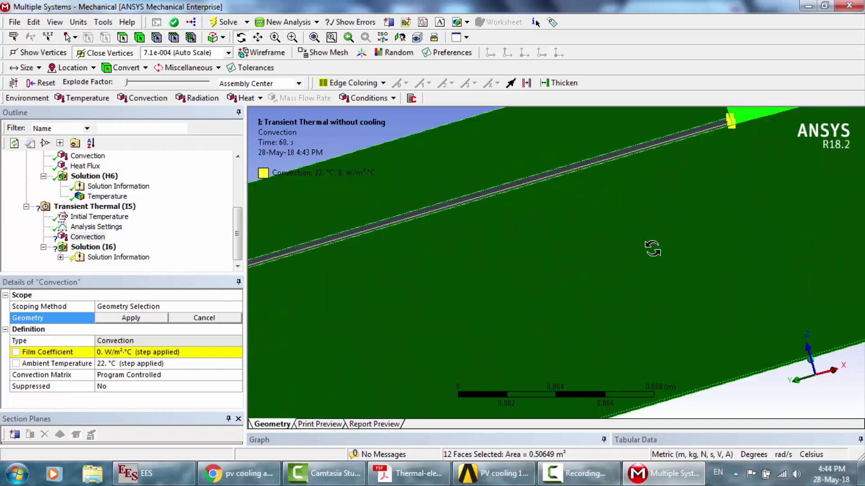
pyautogui.click(123, 38)
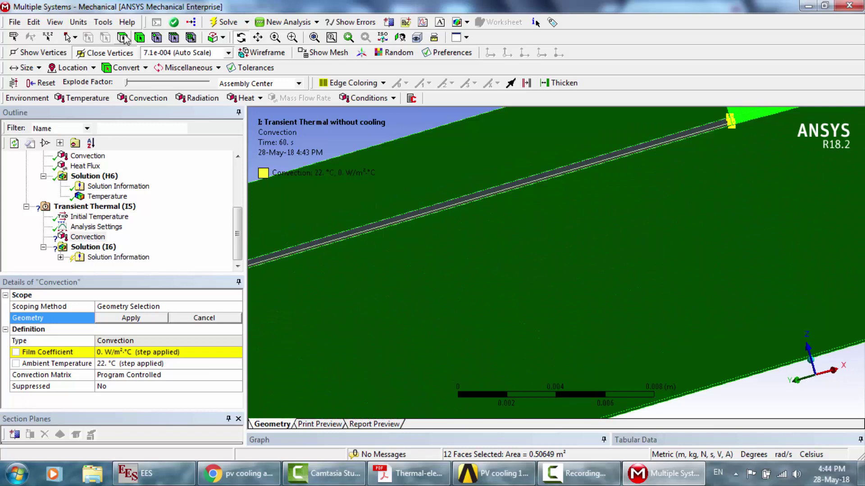
pyautogui.keyDown('ctrl'); pyautogui.click(516, 187); pyautogui.keyUp('ctrl')
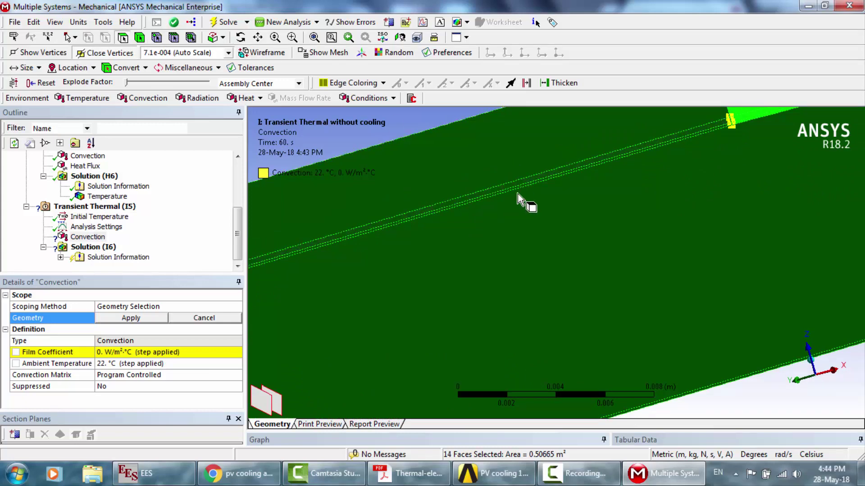
pyautogui.scroll(-8, 517, 194)
pyautogui.scroll(-2, 517, 194)
# Step: Apply the 14 selected faces as the convection's geometry and set its Film Coefficient to 15 W/m²·°C
pyautogui.click(241, 38)
pyautogui.moveTo(469, 224); pyautogui.dragTo(658, 247)
pyautogui.scroll(5, 656, 247)
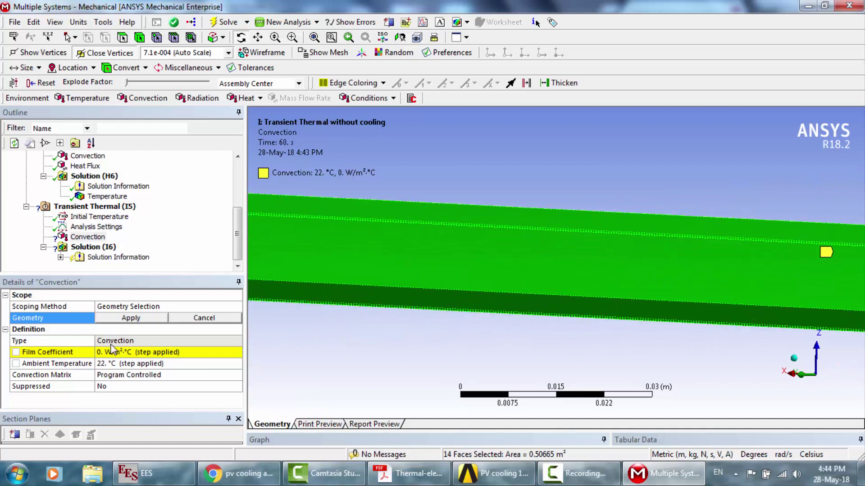
pyautogui.click(116, 321)
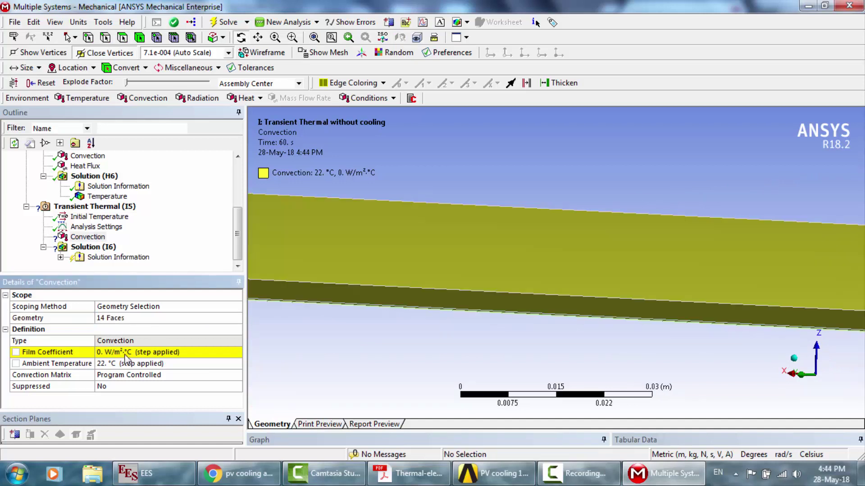
pyautogui.click(125, 353)
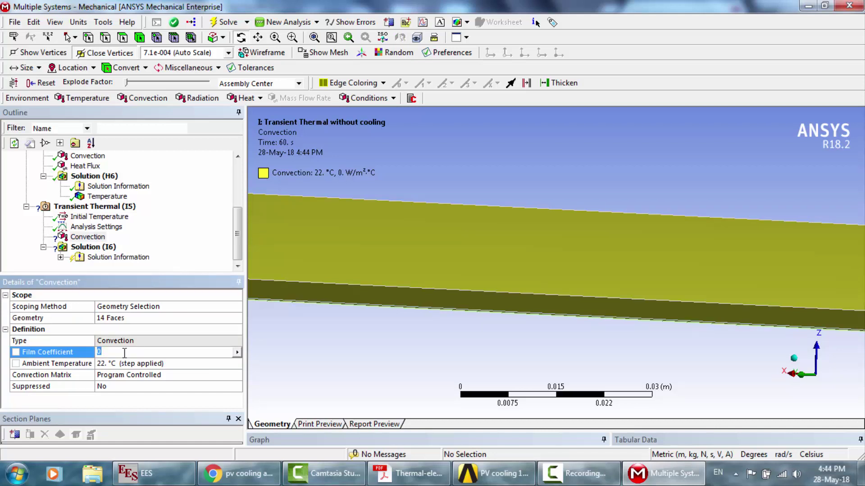
pyautogui.press('Return')
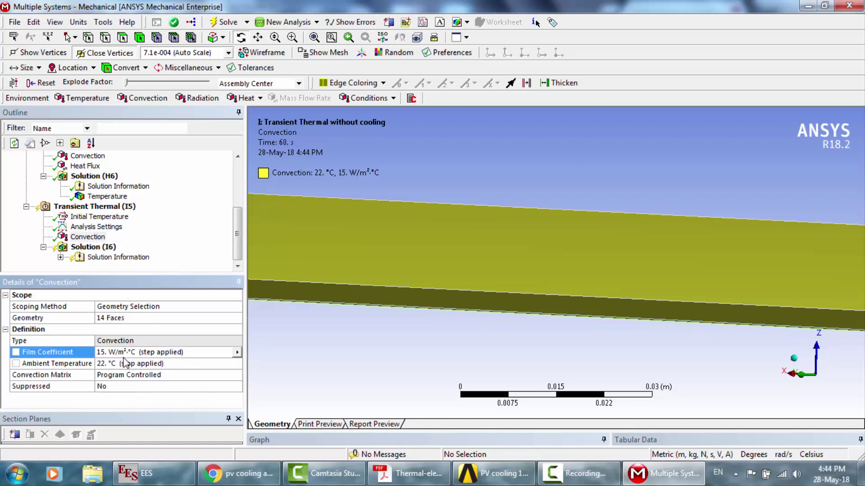
# Step: Set the transient convection's Ambient Temperature to 27 °C
pyautogui.click(124, 367)
pyautogui.write('27')
pyautogui.press('Return')
# Step: Insert a Heat Flux load into the Transient Thermal analysis and apply it to the panel's large 0.25 m² sun-facing surface
pyautogui.rightClick(104, 207)
pyautogui.moveTo(150, 217)
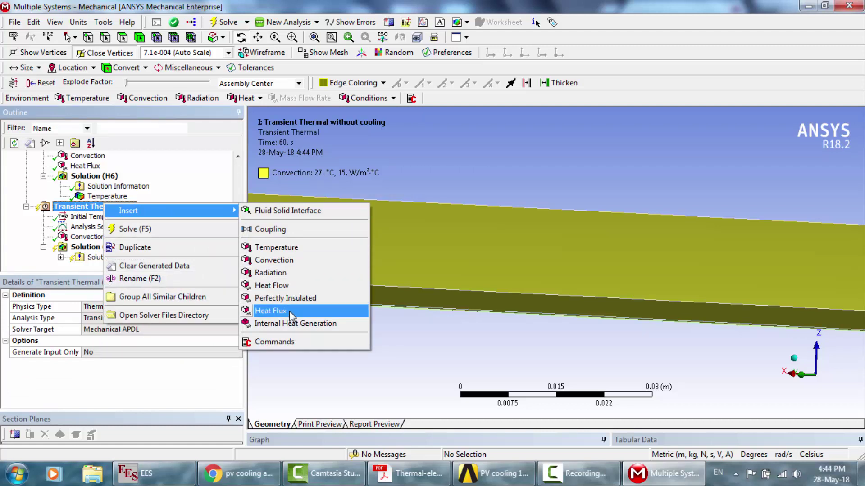
pyautogui.click(271, 311)
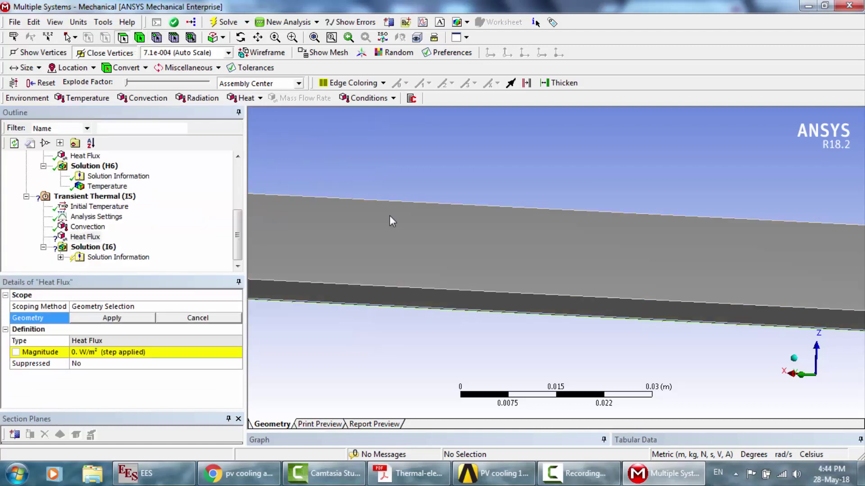
pyautogui.click(313, 36)
pyautogui.click(240, 37)
pyautogui.moveTo(561, 247); pyautogui.dragTo(639, 279)
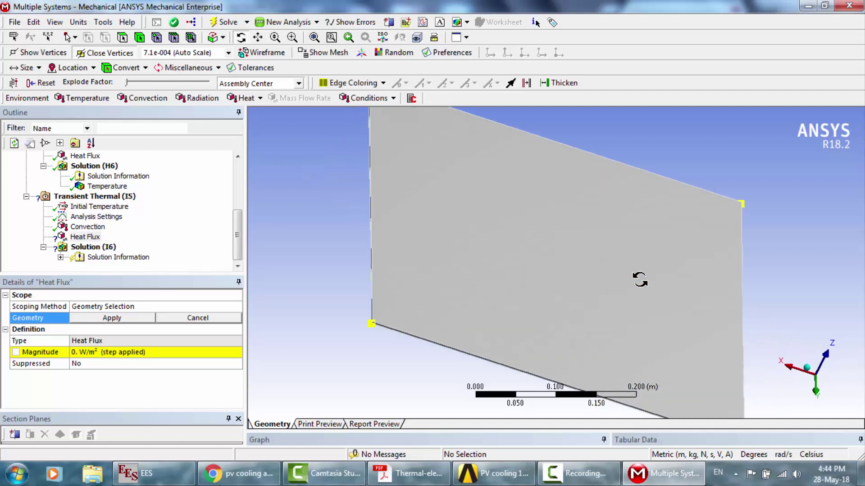
pyautogui.click(94, 157)
pyautogui.click(88, 237)
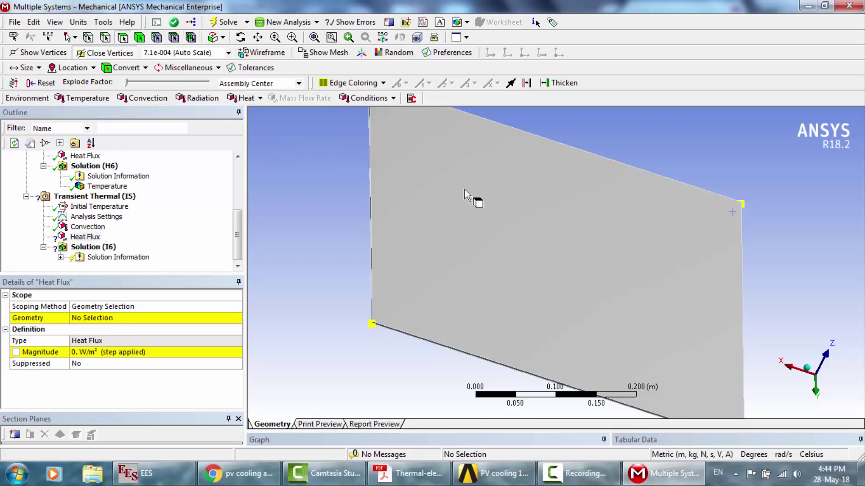
pyautogui.click(472, 203)
pyautogui.click(103, 319)
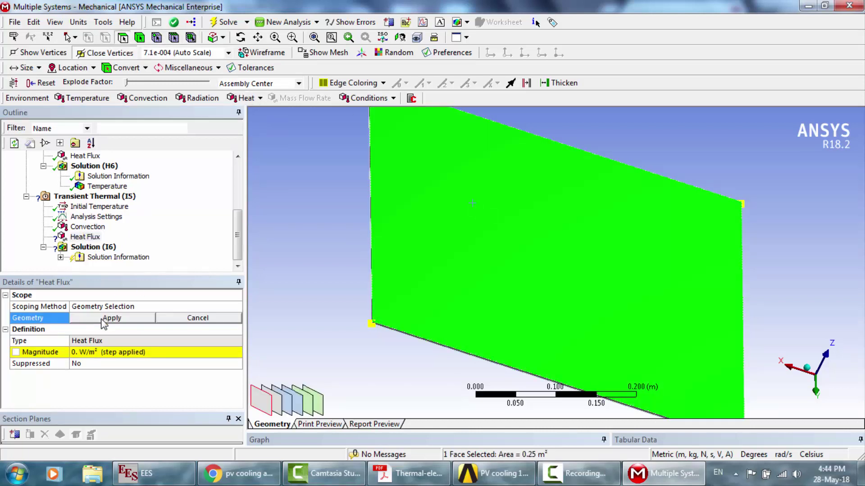
pyautogui.click(113, 319)
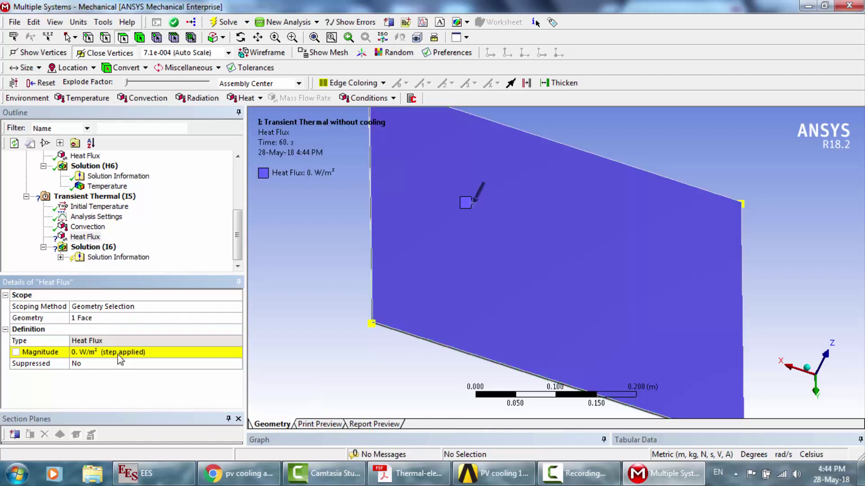
# Step: Set the heat flux's Magnitude to a constant 800 W/m²
pyautogui.click(120, 354)
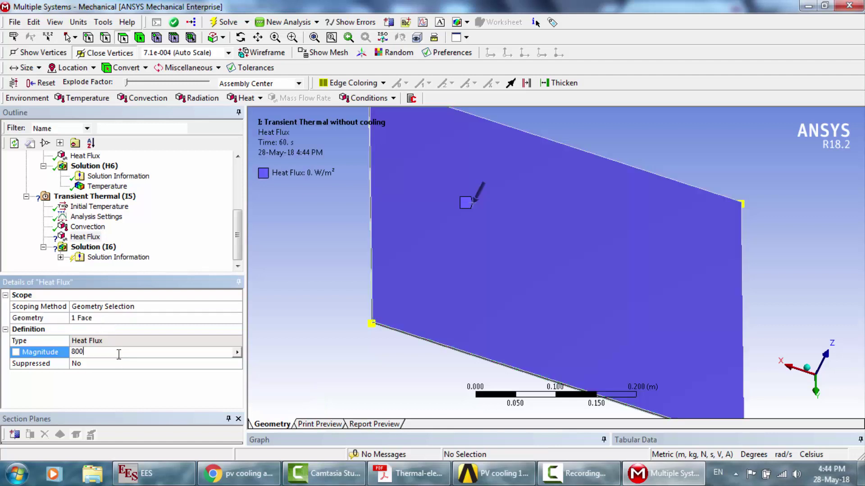
pyautogui.write('800')
pyautogui.press('Return')
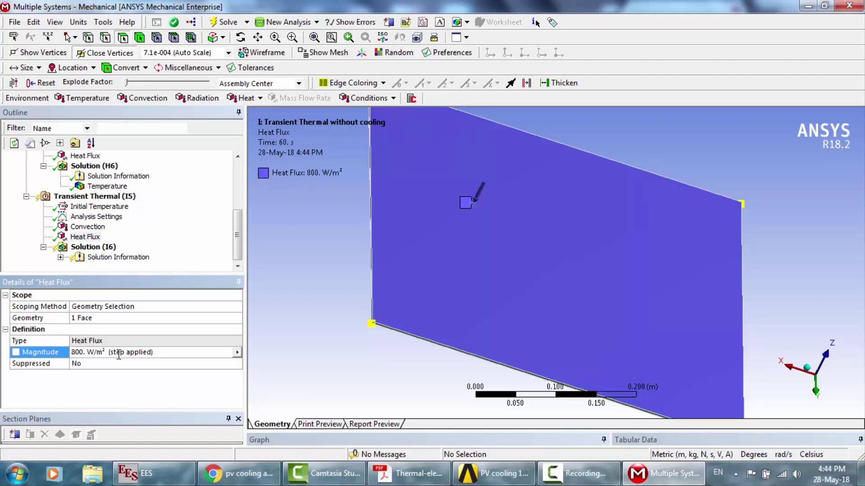
# Step: Define the heat flux's Magnitude as tabular data with 800 W/m² at both 0 s and 60 s
pyautogui.click(237, 353)
pyautogui.click(267, 400)
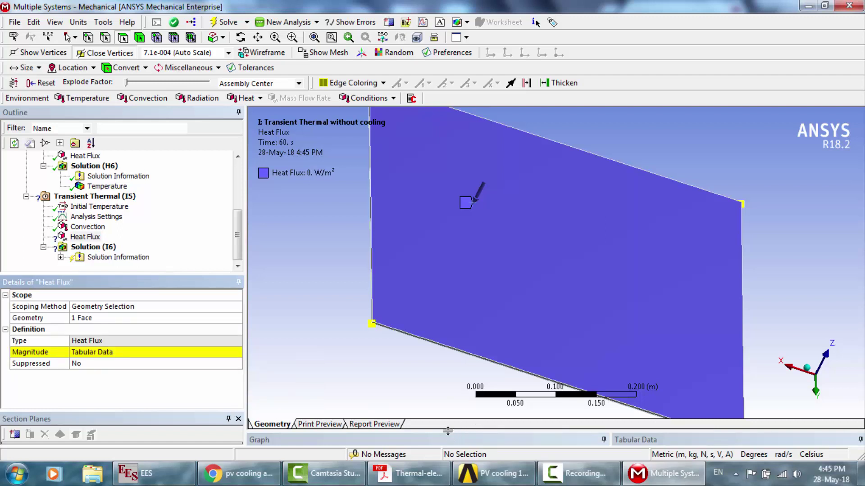
pyautogui.moveTo(443, 348); pyautogui.dragTo(442, 348)
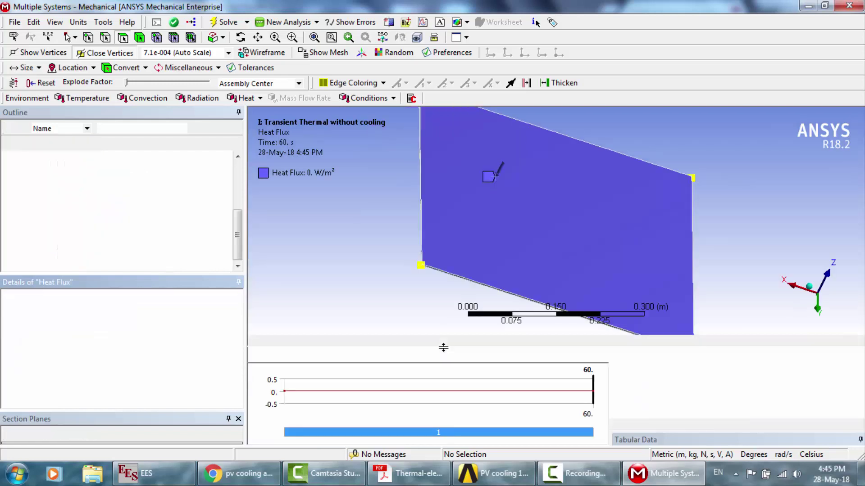
pyautogui.click(711, 379)
pyautogui.write('8')
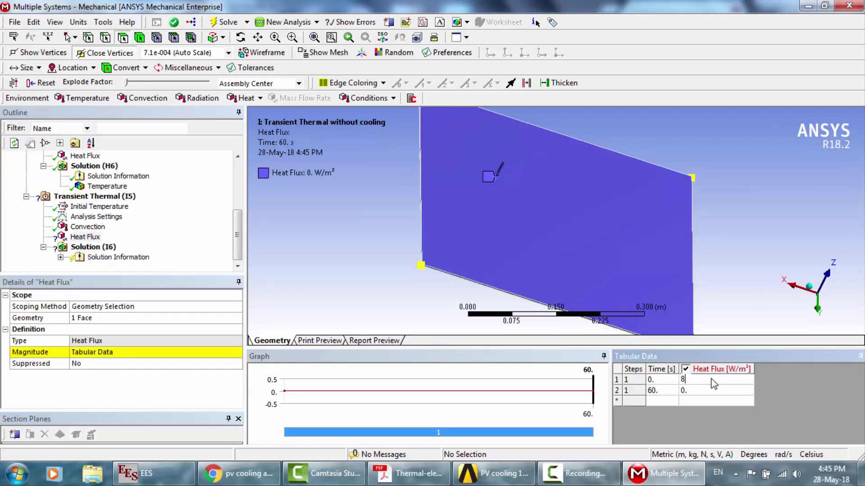
pyautogui.write('00')
pyautogui.click(709, 390)
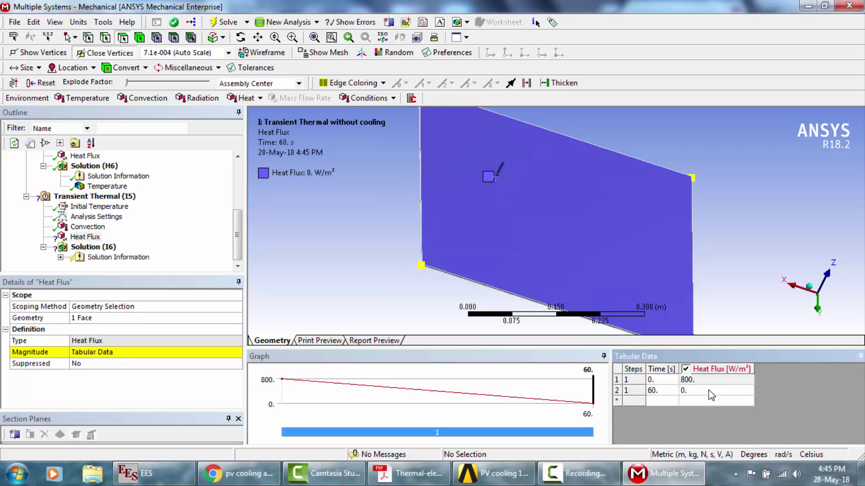
pyautogui.write('800')
pyautogui.click(662, 380)
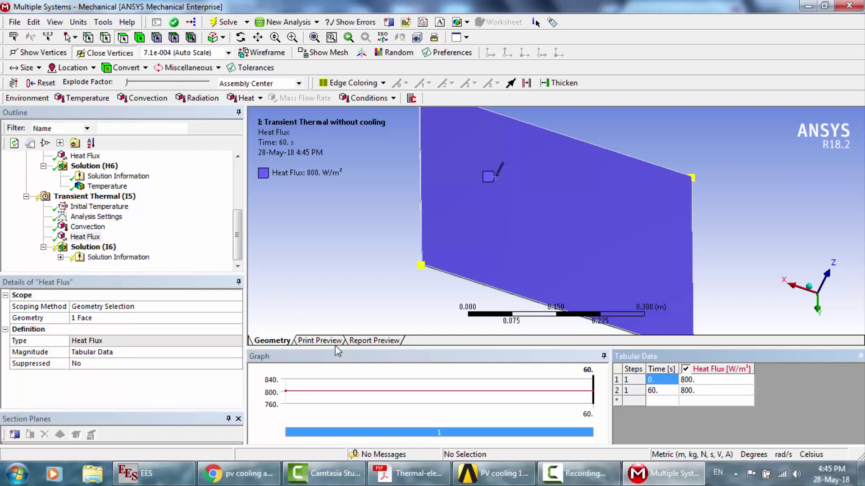
pyautogui.moveTo(327, 348); pyautogui.dragTo(328, 463)
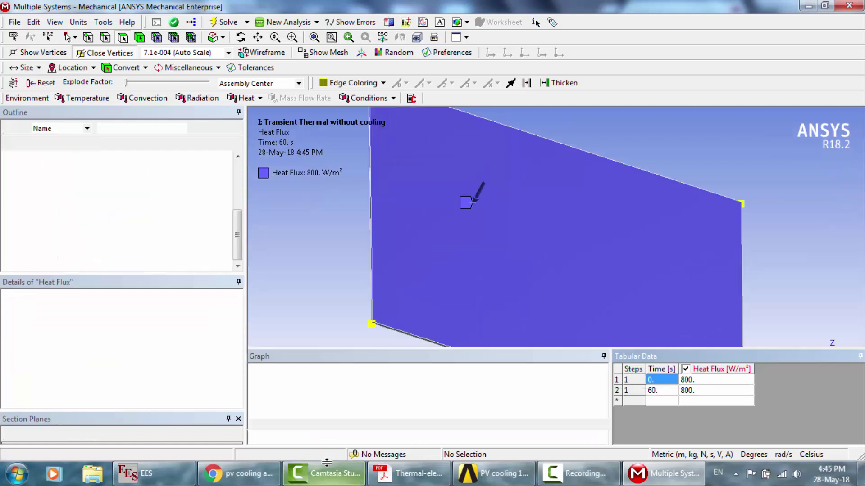
# Step: Compare the steady-state heat flux, then add a Temperature result for all bodies to the transient solution and solve it
pyautogui.click(239, 39)
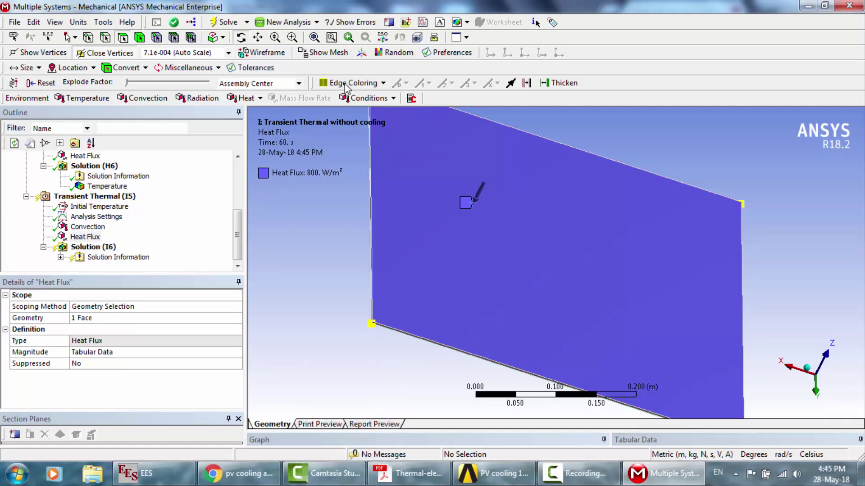
pyautogui.moveTo(542, 227)
pyautogui.mouseDown()
pyautogui.moveTo(513, 195)
pyautogui.moveTo(573, 193)
pyautogui.moveTo(579, 222)
pyautogui.moveTo(537, 221)
pyautogui.mouseUp()
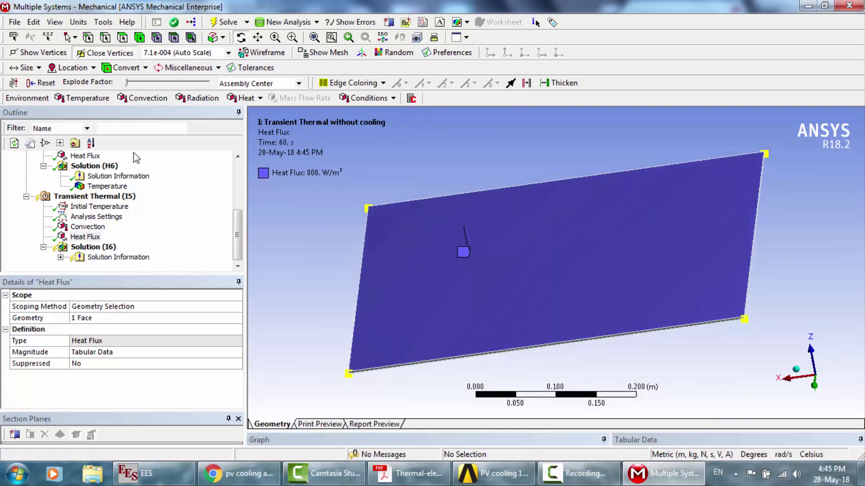
pyautogui.click(98, 157)
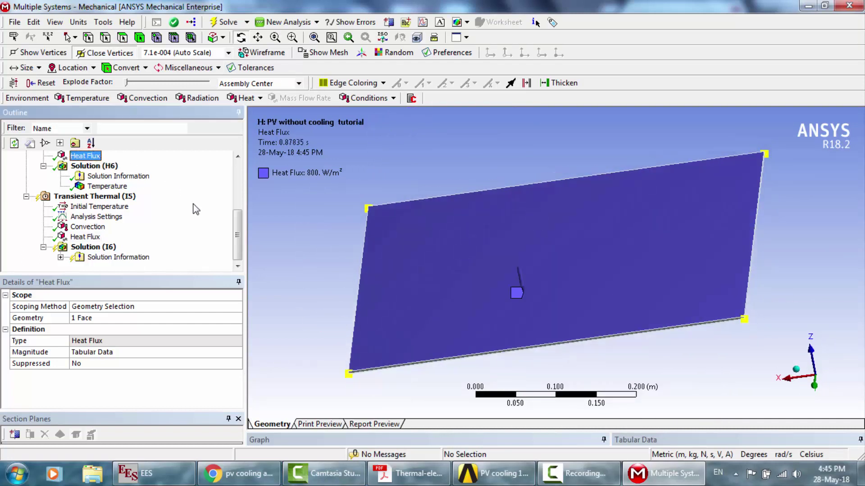
pyautogui.click(91, 247)
pyautogui.rightClick(91, 248)
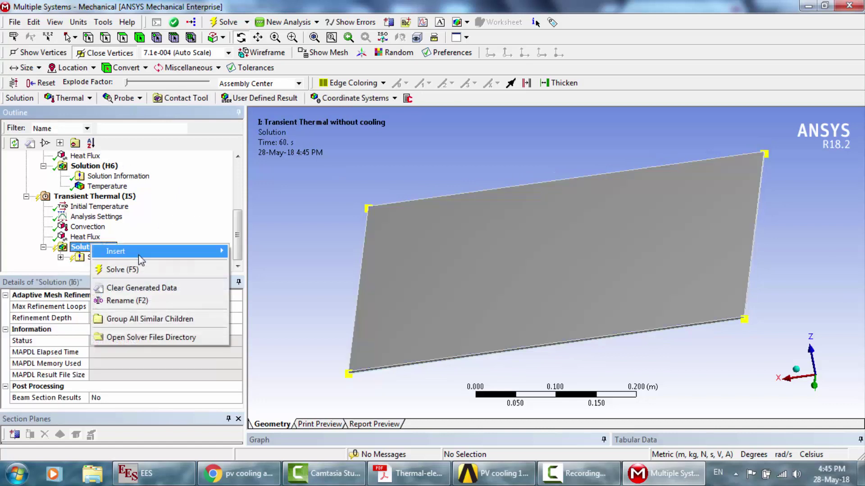
pyautogui.moveTo(140, 255)
pyautogui.moveTo(270, 253)
pyautogui.click(377, 252)
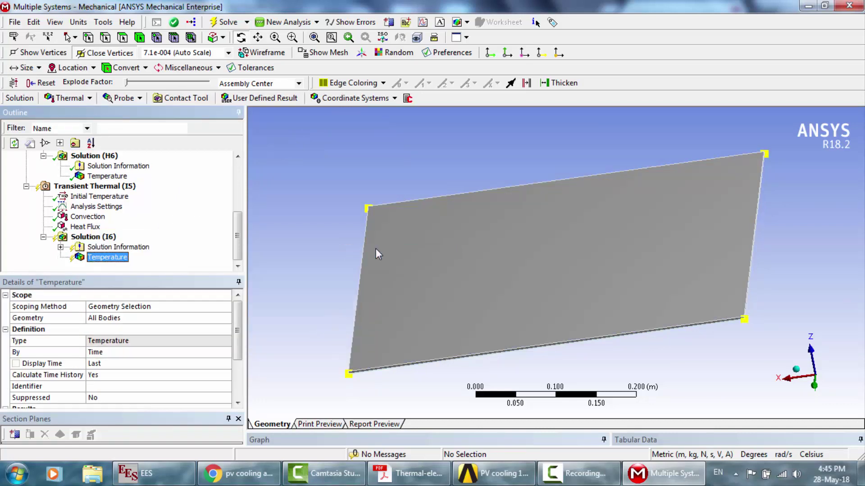
pyautogui.click(222, 23)
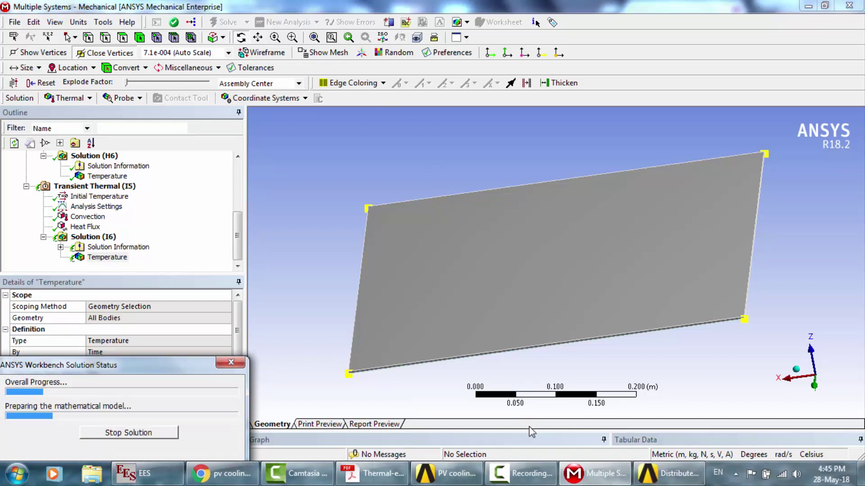
pyautogui.click(523, 474)
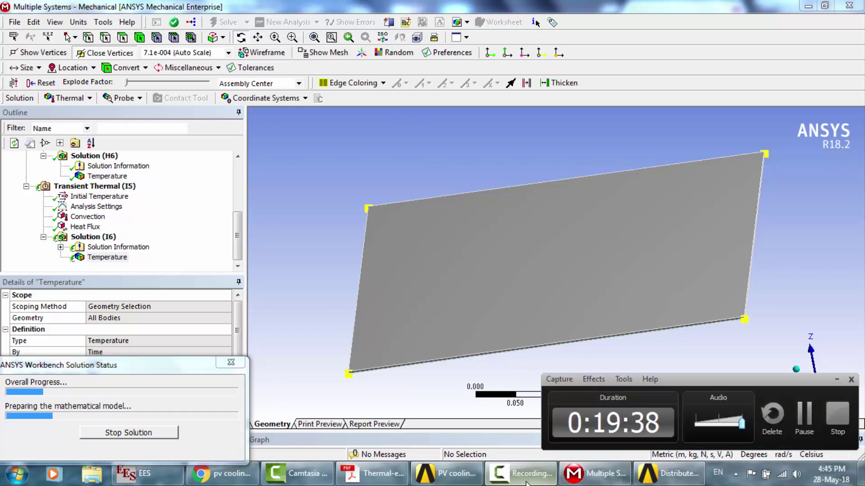
pyautogui.click(803, 413)
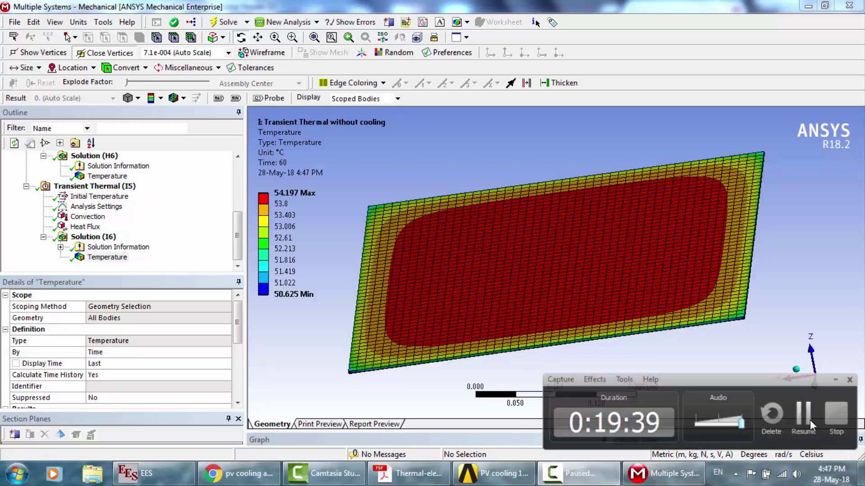
# Step: Examine the transient temperature result and compare it with the steady-state temperature result
pyautogui.moveTo(544, 253); pyautogui.dragTo(572, 262)
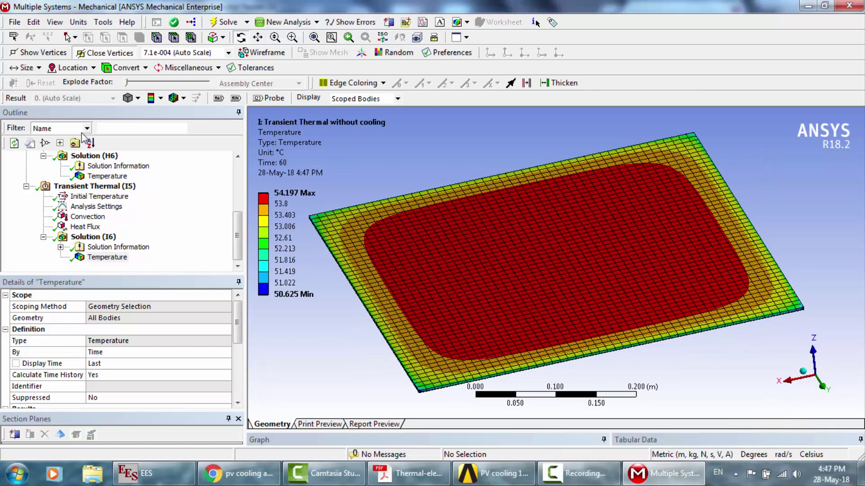
pyautogui.click(100, 177)
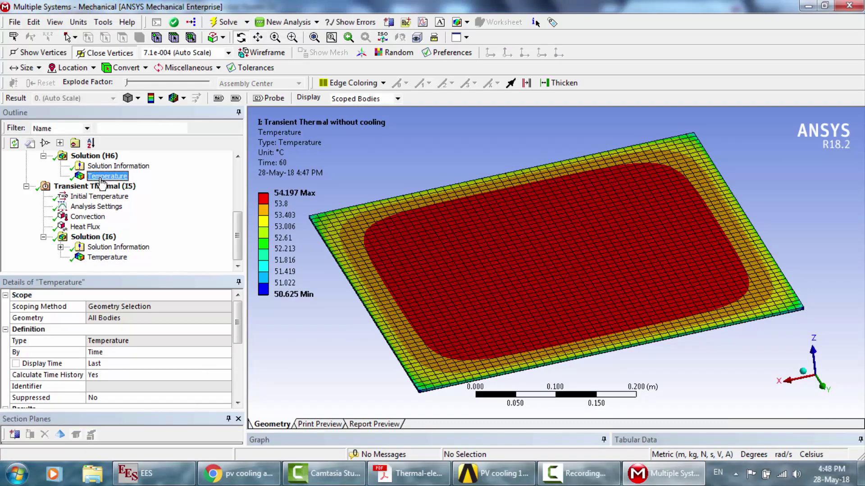
pyautogui.click(107, 257)
pyautogui.moveTo(579, 220)
pyautogui.mouseDown()
pyautogui.moveTo(553, 201)
pyautogui.moveTo(569, 208)
pyautogui.mouseUp()
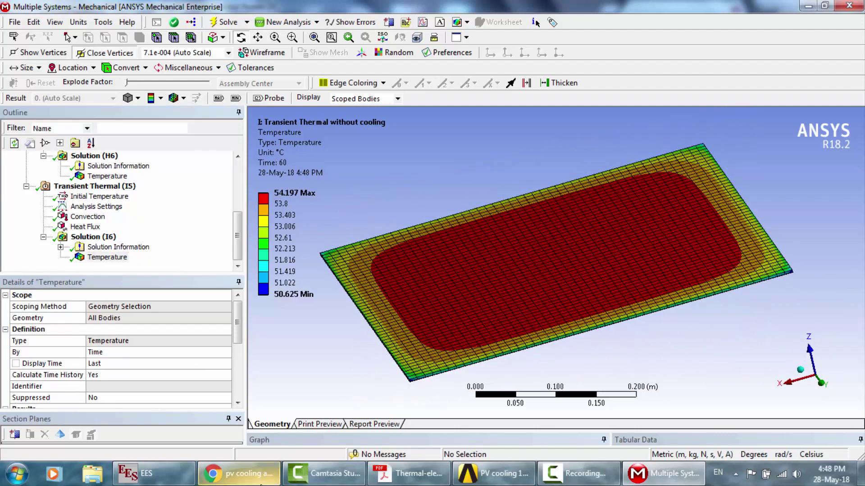
# Step: Look at the YouTube search results for "pv cooling ansys" in Chrome and return to ANSYS Mechanical
pyautogui.click(238, 473)
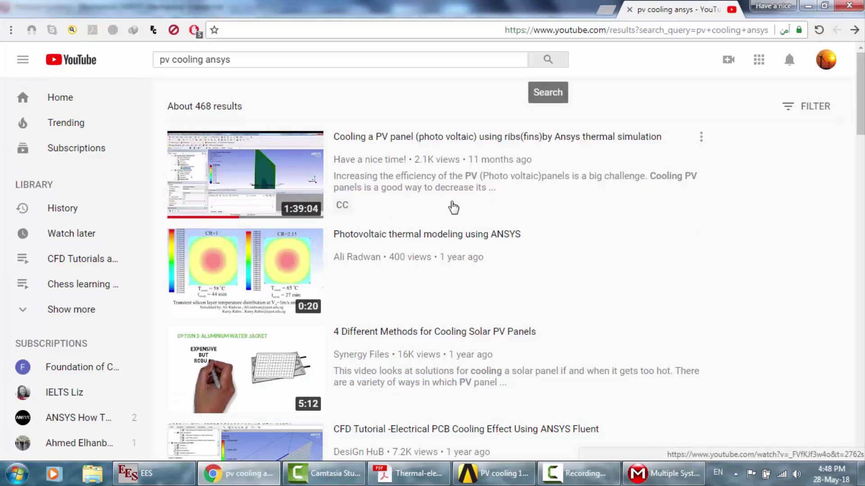
pyautogui.click(662, 474)
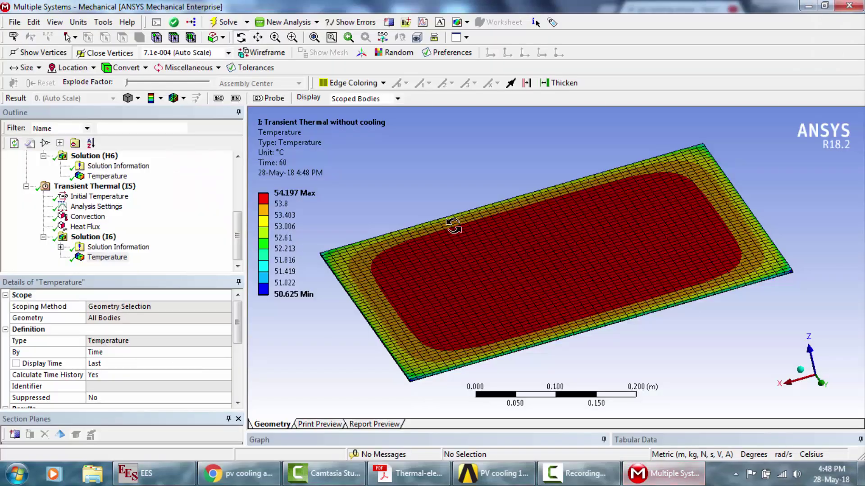
# Step: Examine the 60 s transient temperature distribution on both the front and back of the panel
pyautogui.moveTo(526, 239); pyautogui.dragTo(542, 247)
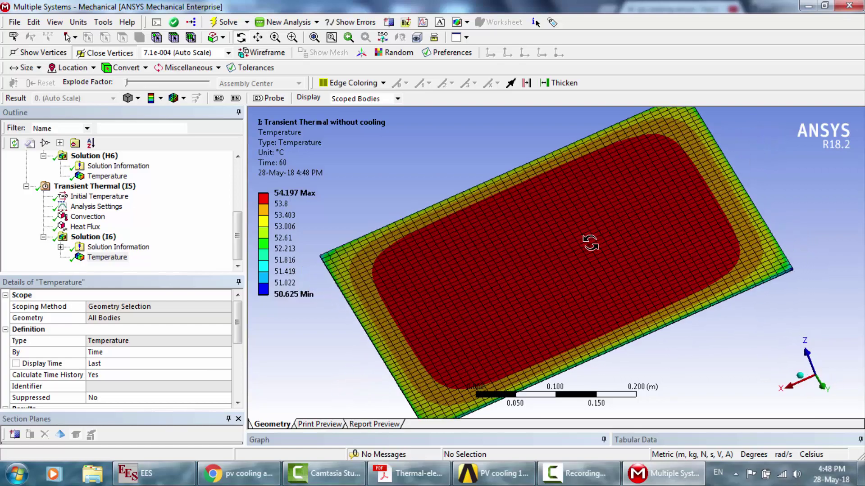
pyautogui.moveTo(622, 220)
pyautogui.mouseDown()
pyautogui.moveTo(583, 208)
pyautogui.moveTo(579, 195)
pyautogui.moveTo(623, 221)
pyautogui.moveTo(579, 216)
pyautogui.moveTo(567, 189)
pyautogui.moveTo(631, 226)
pyautogui.mouseUp()
pyautogui.scroll(2, 631, 225)
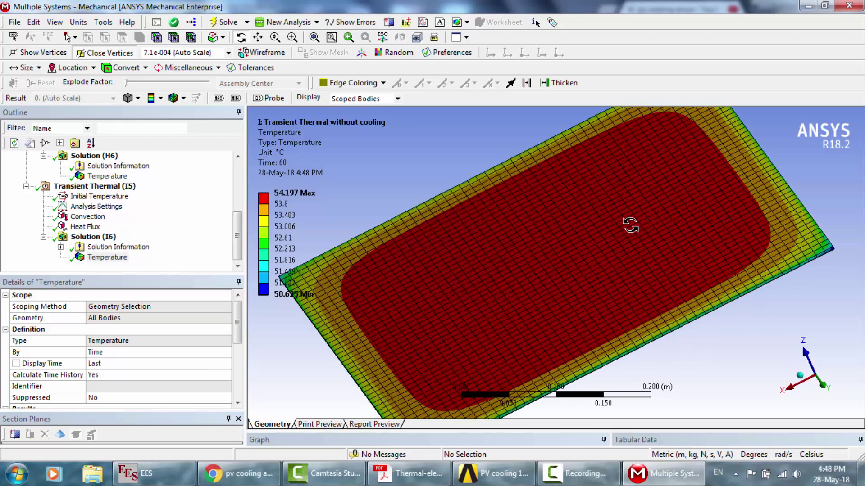
pyautogui.moveTo(518, 262); pyautogui.dragTo(474, 239)
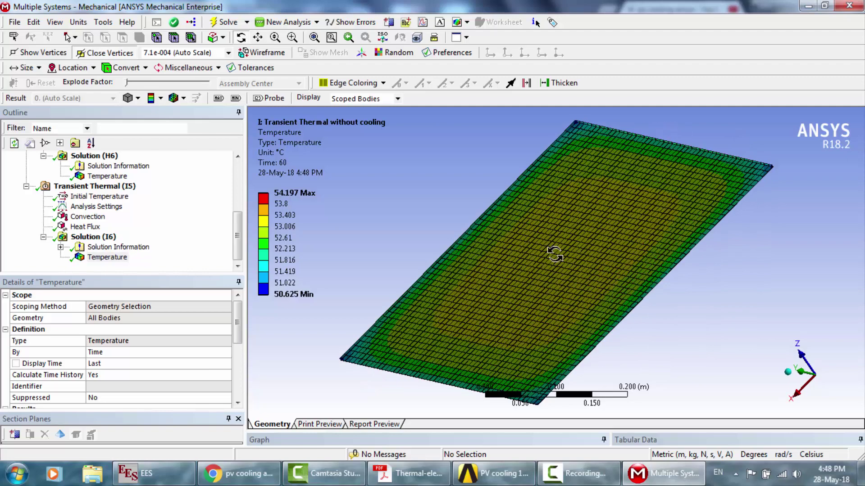
pyautogui.moveTo(492, 199); pyautogui.dragTo(577, 231)
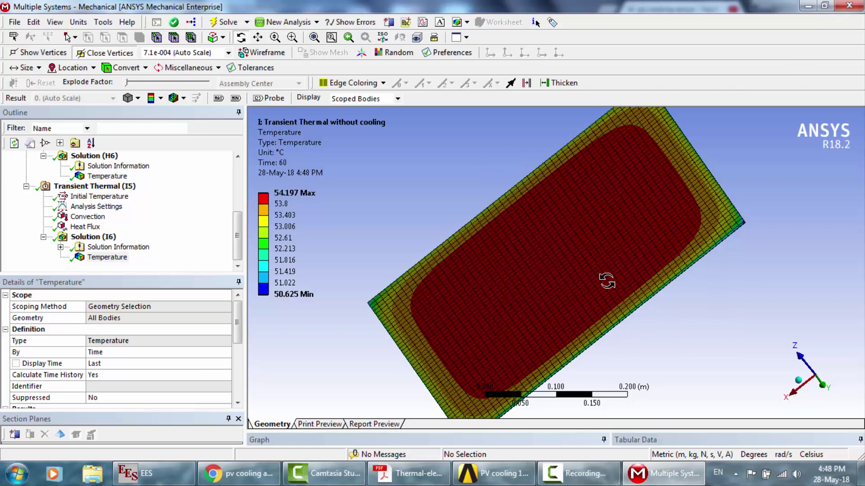
# Step: Fit the whole panel in view and capture the 60 s temperature result's graphics area with Snipping Tool
pyautogui.scroll(-2, 606, 281)
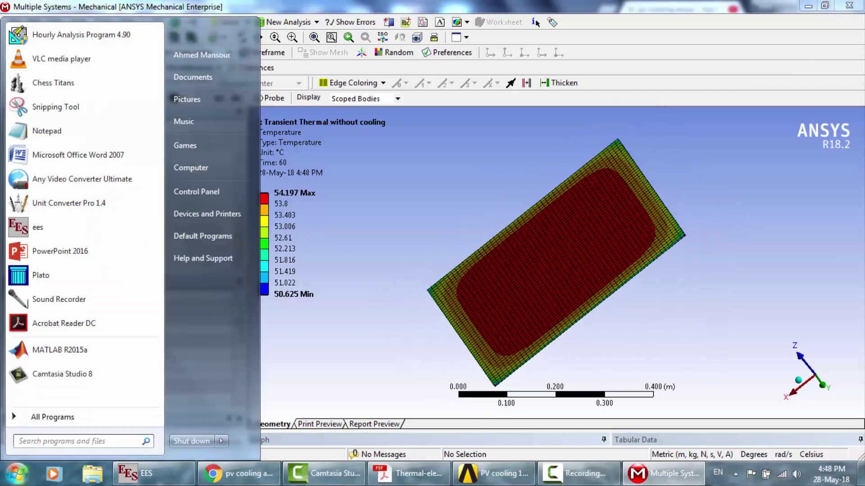
pyautogui.click(17, 474)
pyautogui.click(63, 108)
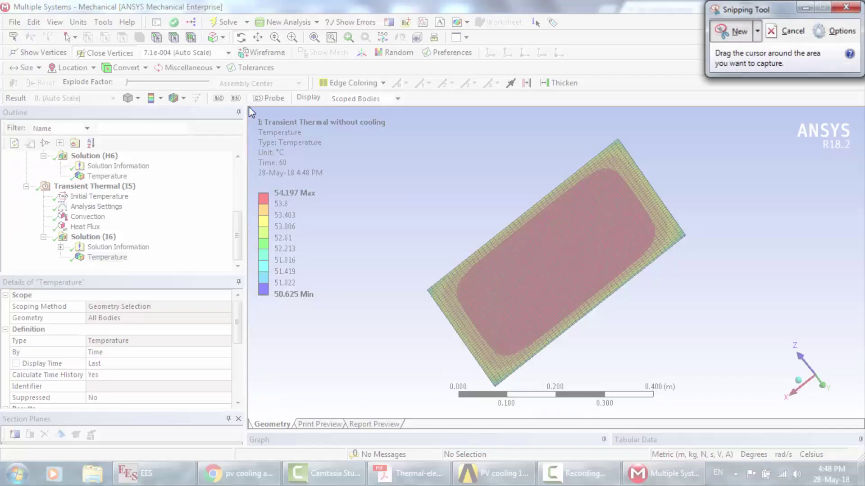
pyautogui.moveTo(249, 107); pyautogui.dragTo(860, 416)
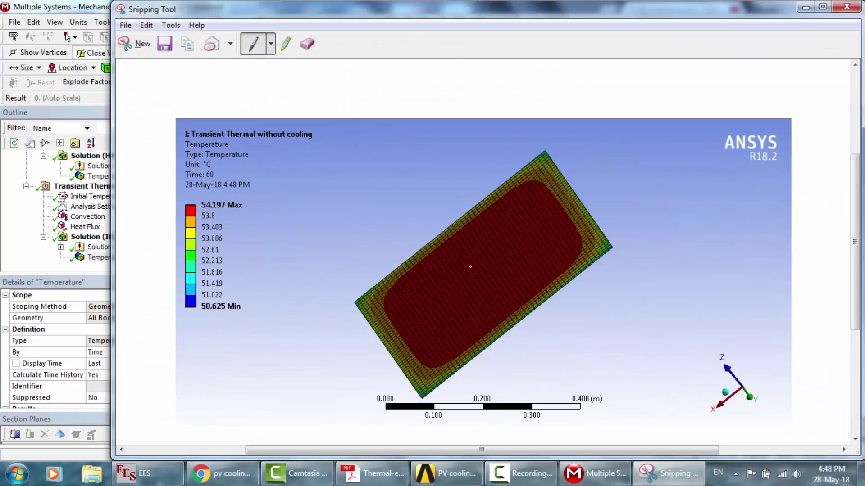
# Step: Save the capture to the Desktop as a PNG named "Without cooling 1" and return to ANSYS Mechanical
pyautogui.click(167, 44)
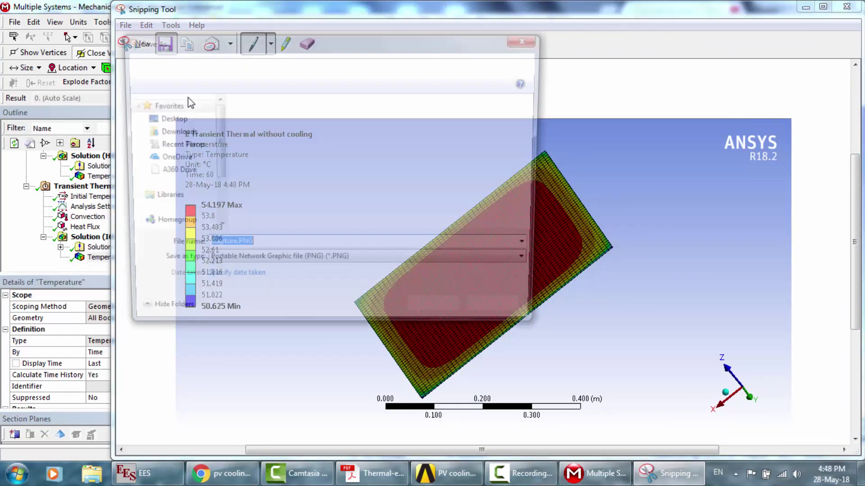
pyautogui.click(172, 120)
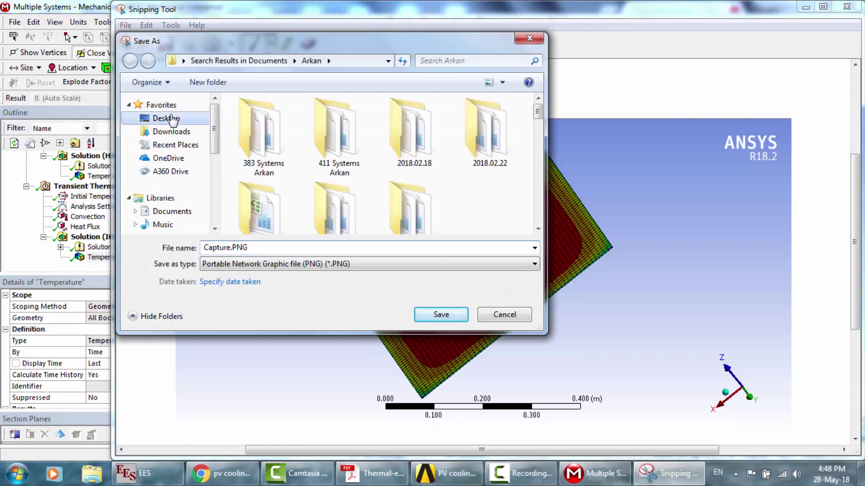
pyautogui.doubleClick(267, 248)
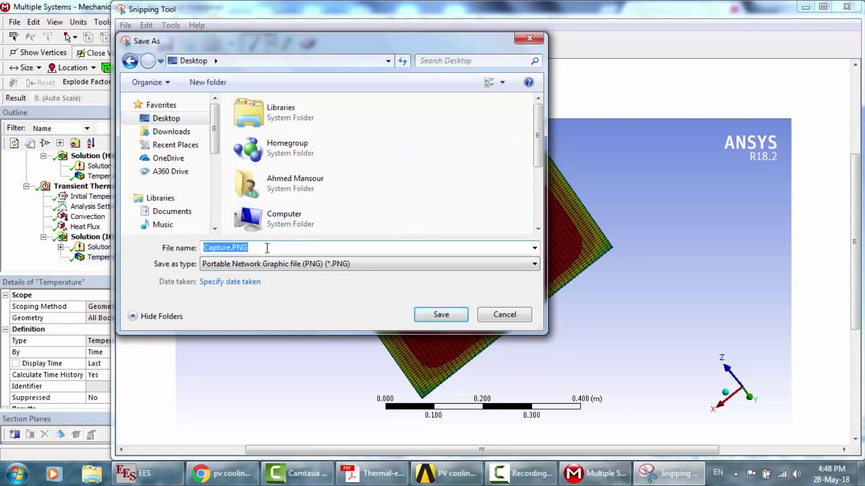
pyautogui.write('Without cooling 1')
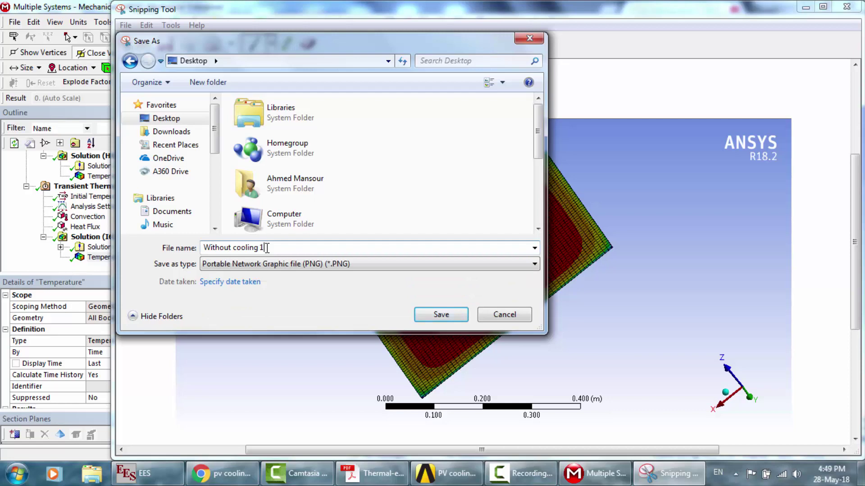
pyautogui.press('Return')
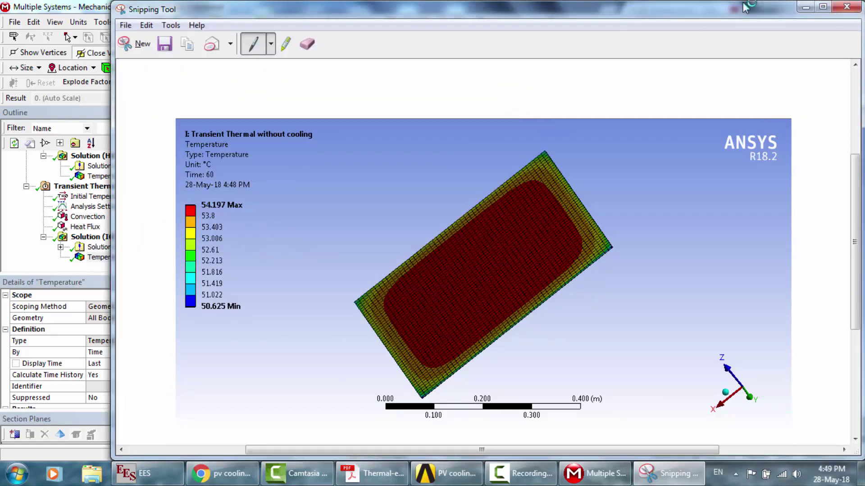
pyautogui.click(806, 7)
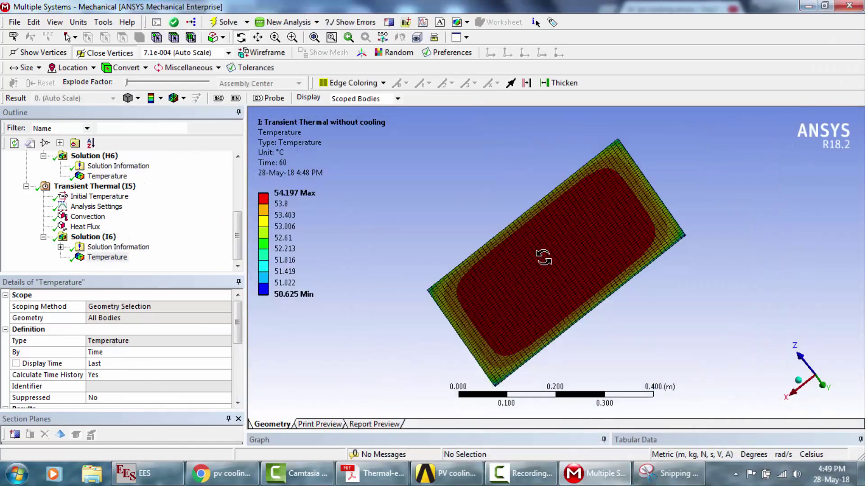
# Step: Turn the panel over to its opposite face and capture the graphics area again with Snipping Tool
pyautogui.moveTo(621, 247); pyautogui.dragTo(445, 131, button='middle')
pyautogui.click(667, 473)
pyautogui.click(133, 49)
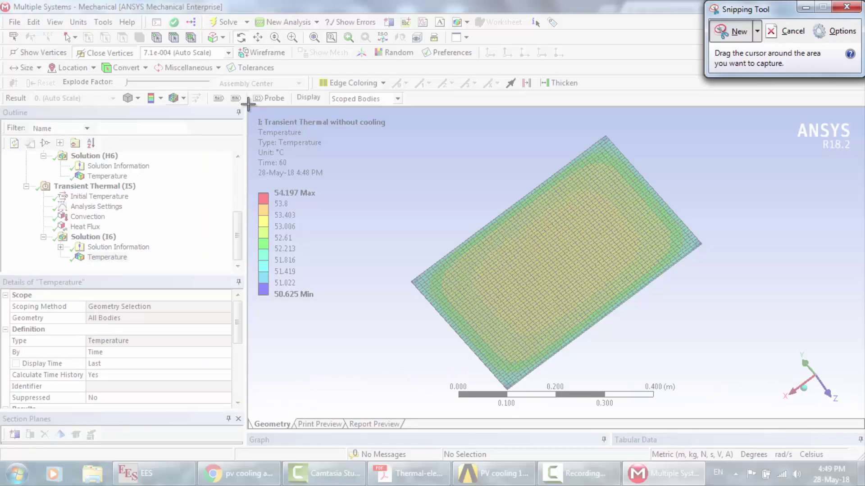
pyautogui.moveTo(247, 106); pyautogui.dragTo(864, 418)
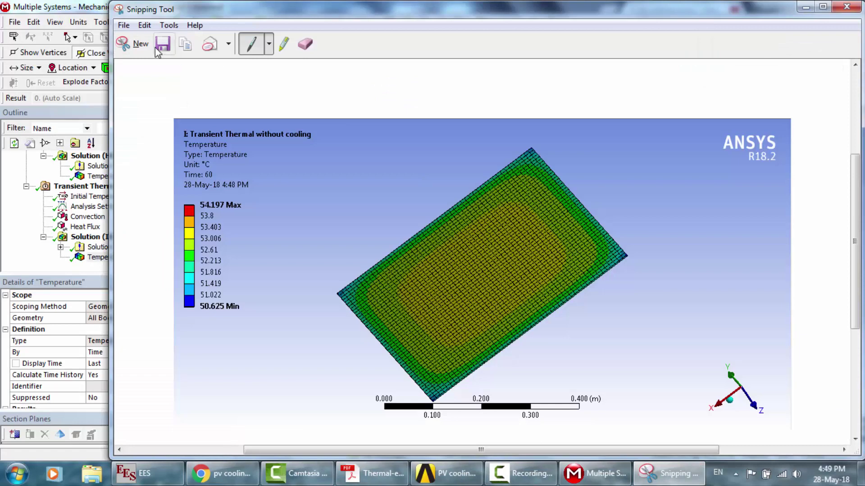
# Step: Save the second capture to the Desktop as "Without cooling 2", then close Snipping Tool and ANSYS Mechanical
pyautogui.click(158, 45)
pyautogui.write('Withou')
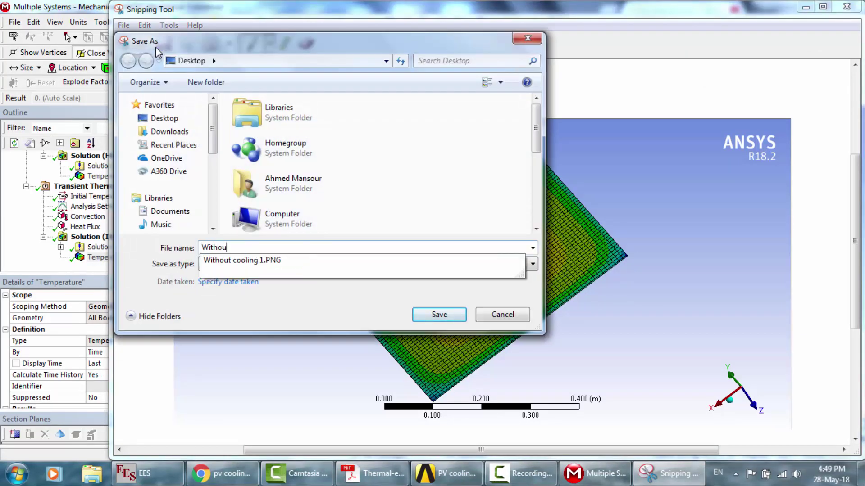
pyautogui.write('t cooling 2')
pyautogui.press('Return')
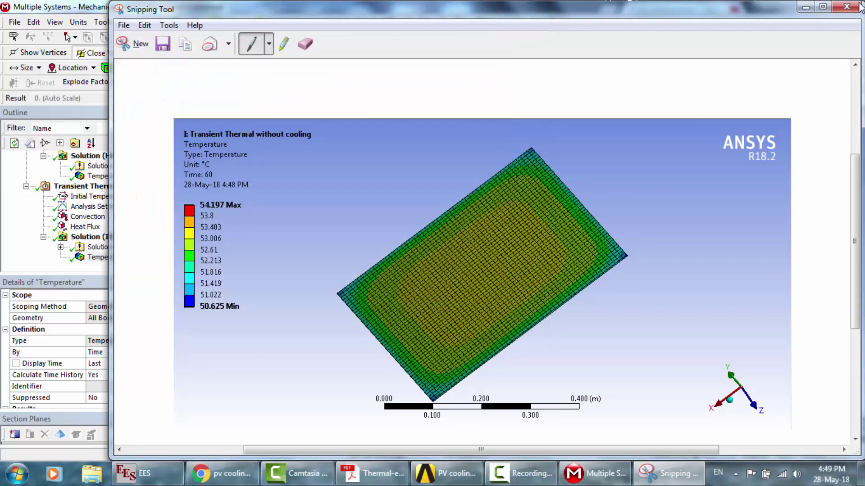
pyautogui.click(847, 6)
pyautogui.click(855, 8)
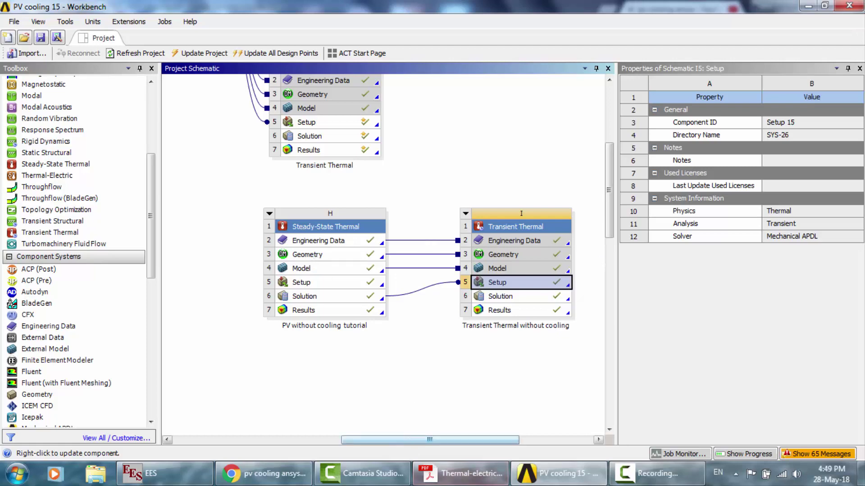
# Step: Look at the PV/T configuration diagrams in Acrobat Reader, then duplicate the "PV without cooling tutorial" system in Workbench
pyautogui.click(462, 475)
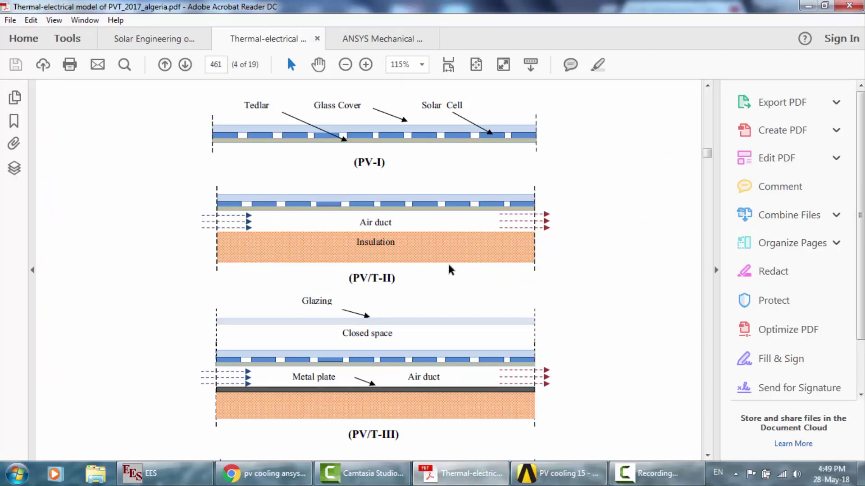
pyautogui.click(536, 471)
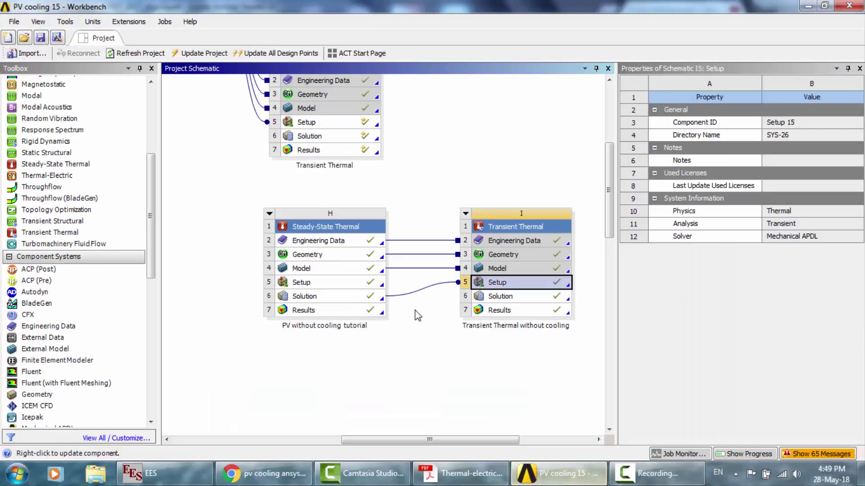
pyautogui.click(269, 214)
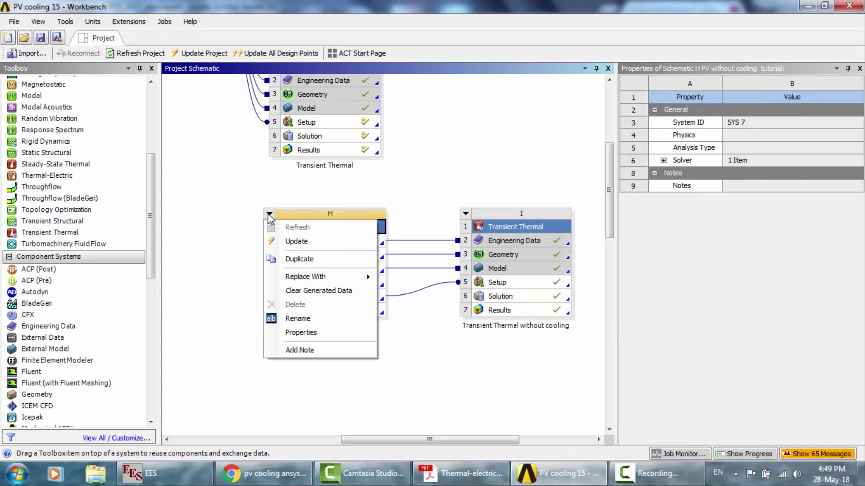
pyautogui.click(304, 260)
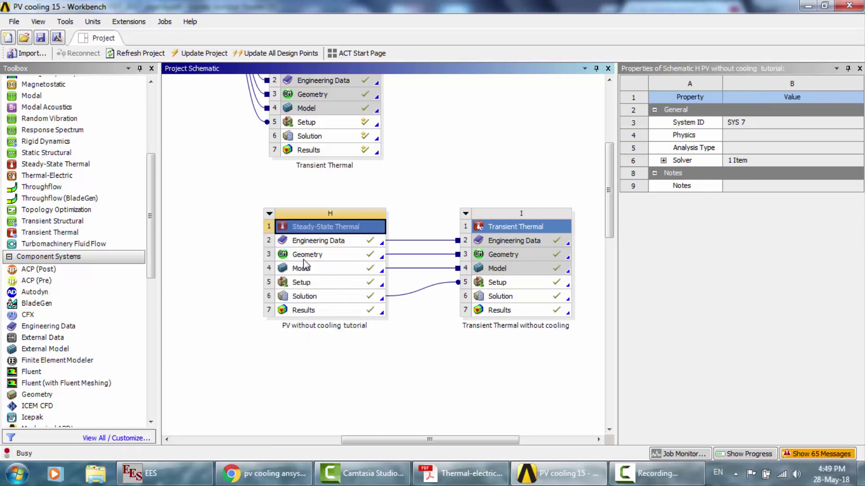
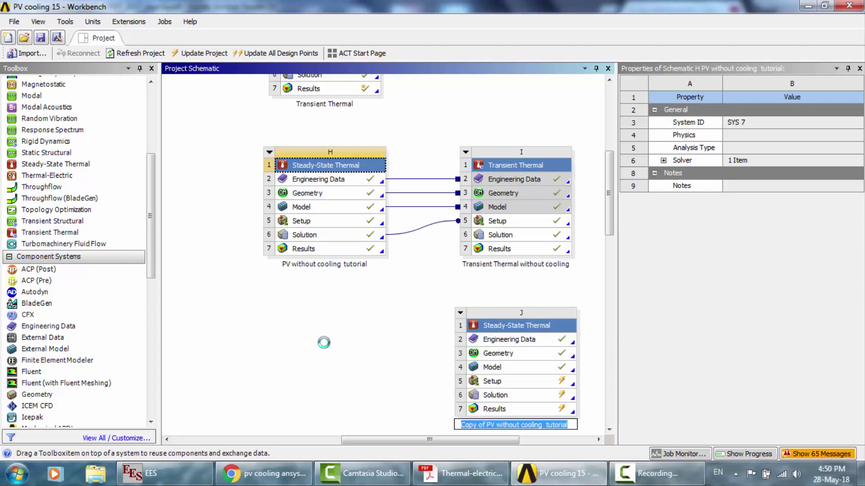
# Step: Add a standalone Fluid Flow (Fluent) system to the project schematic, beside the copied Steady-State Thermal system
pyautogui.click(154, 134)
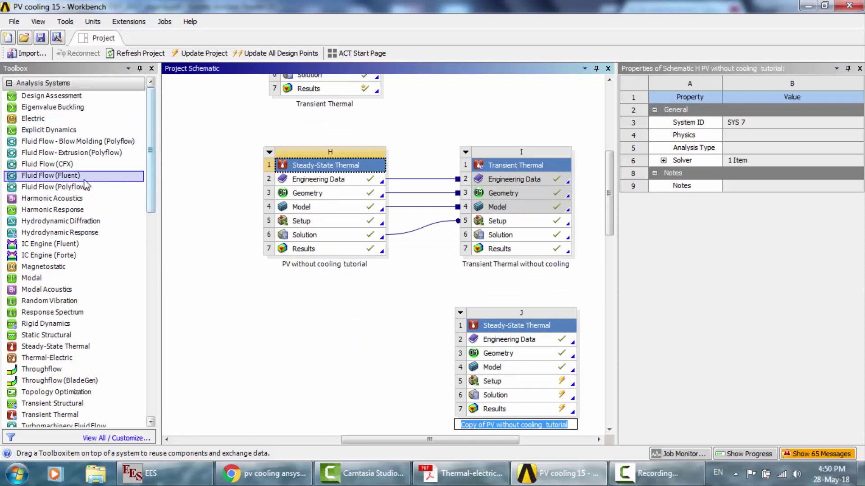
pyautogui.moveTo(64, 179); pyautogui.dragTo(415, 365)
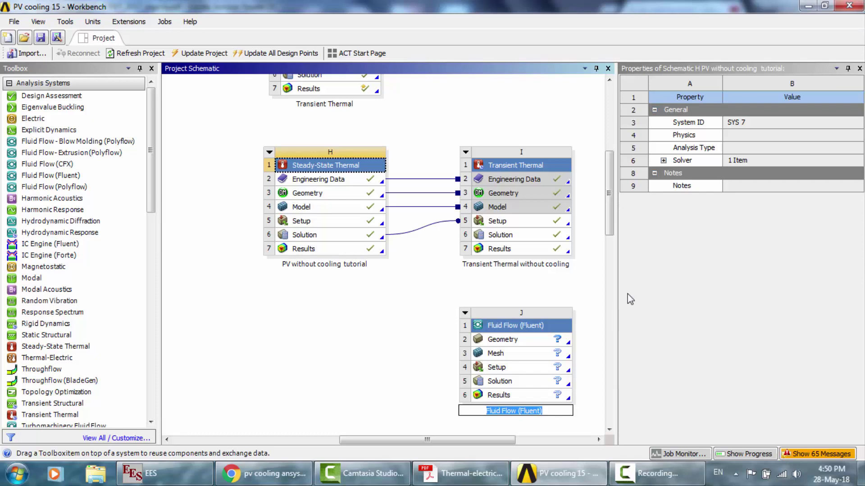
pyautogui.moveTo(609, 217)
pyautogui.mouseDown()
pyautogui.moveTo(609, 303)
pyautogui.moveTo(610, 230)
pyautogui.mouseUp()
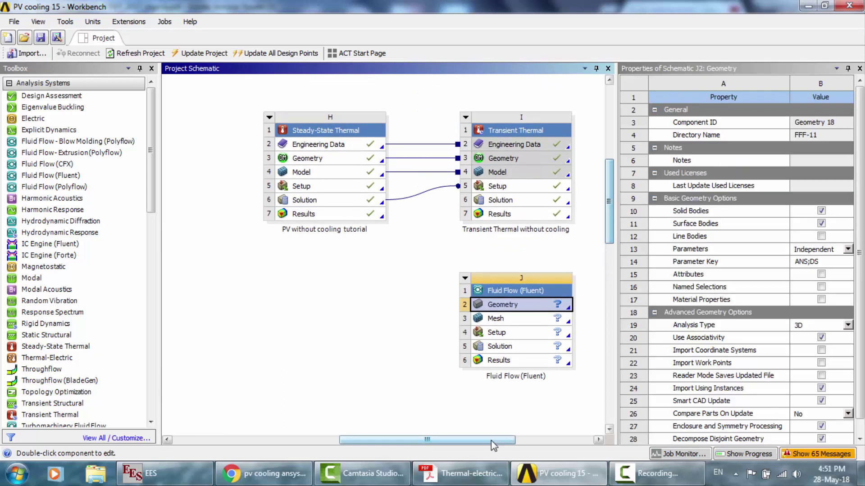
# Step: Share the copied Steady-State Thermal system's geometry with the Fluid Flow (Fluent) system
pyautogui.moveTo(496, 440); pyautogui.dragTo(564, 445)
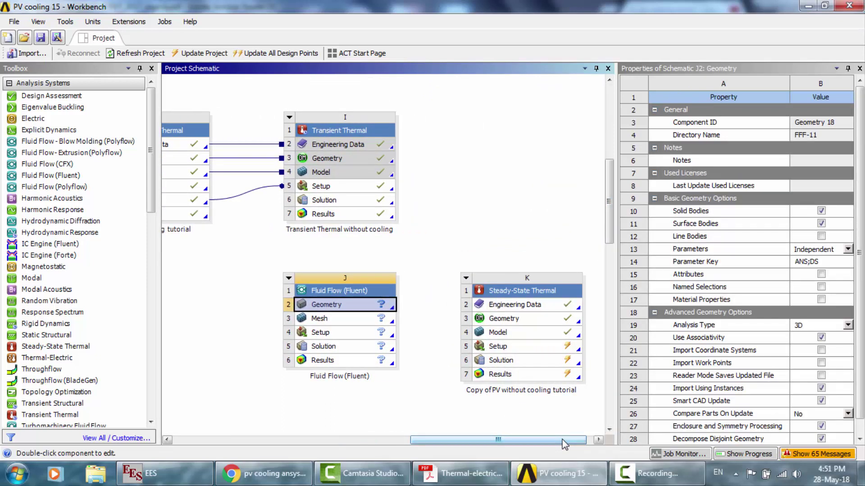
pyautogui.click(497, 320)
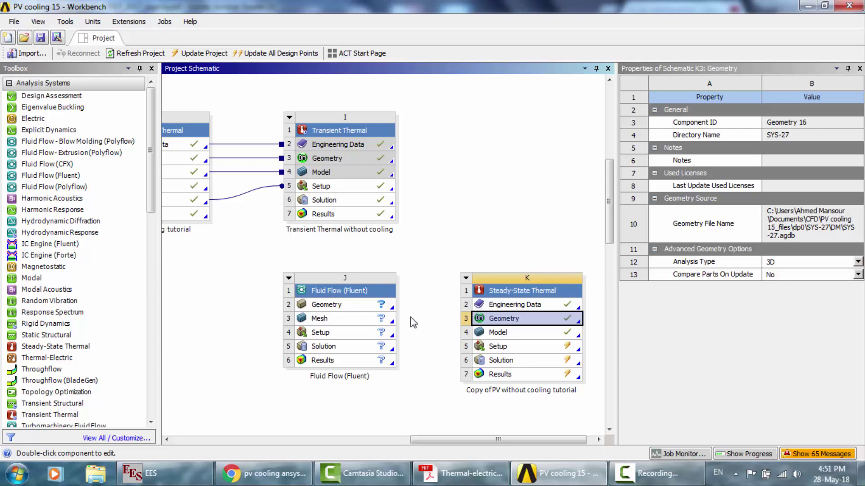
pyautogui.moveTo(495, 319); pyautogui.dragTo(340, 304)
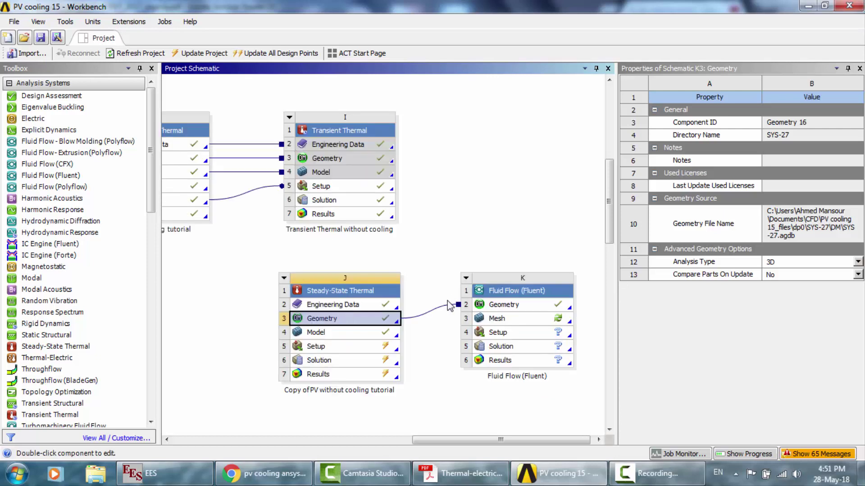
# Step: Delete the geometry link between the copied Steady-State Thermal system and the Fluid Flow (Fluent) system
pyautogui.click(442, 306)
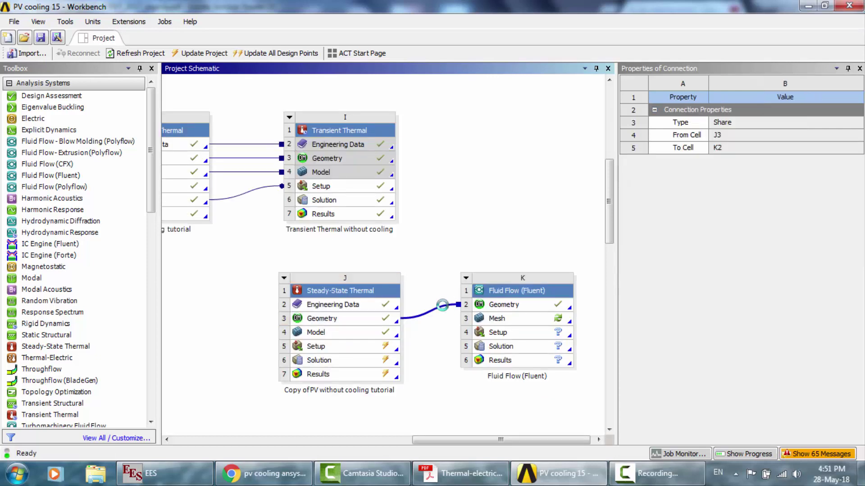
pyautogui.press('Delete')
pyautogui.press('Escape')
# Step: Delete the copied Steady-State Thermal system and open the Fluid Flow (Fluent) geometry in DesignModeler
pyautogui.click(284, 279)
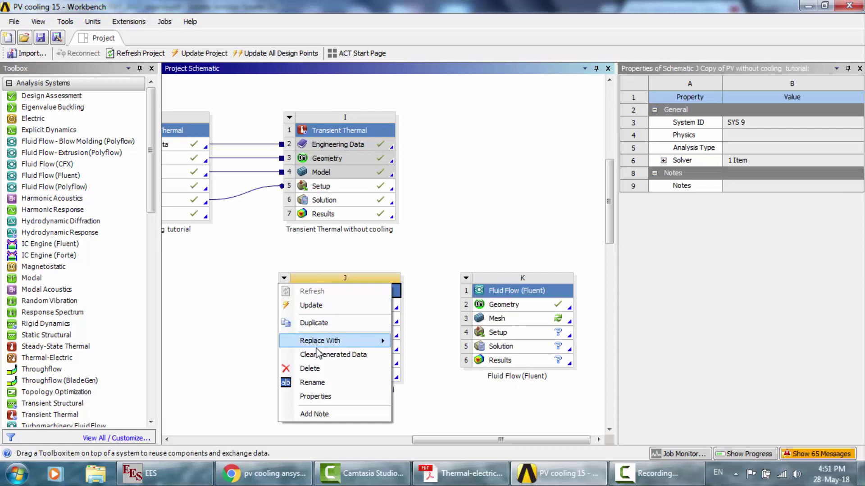
pyautogui.click(311, 368)
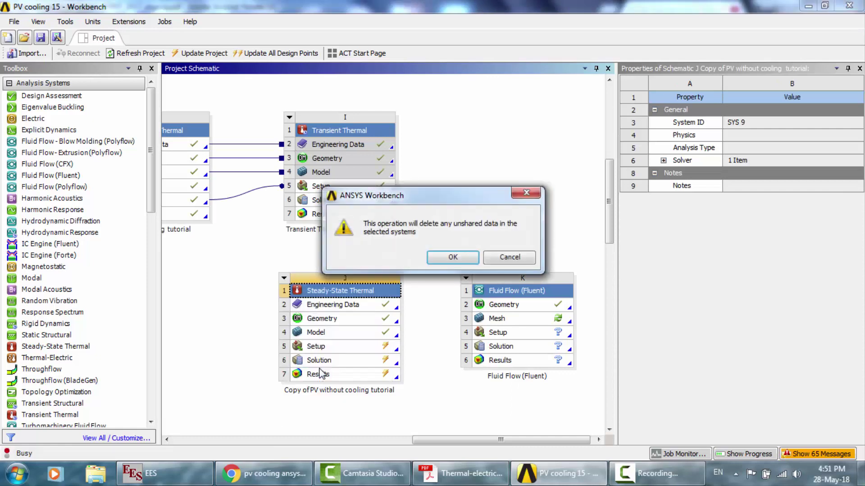
pyautogui.press('Return')
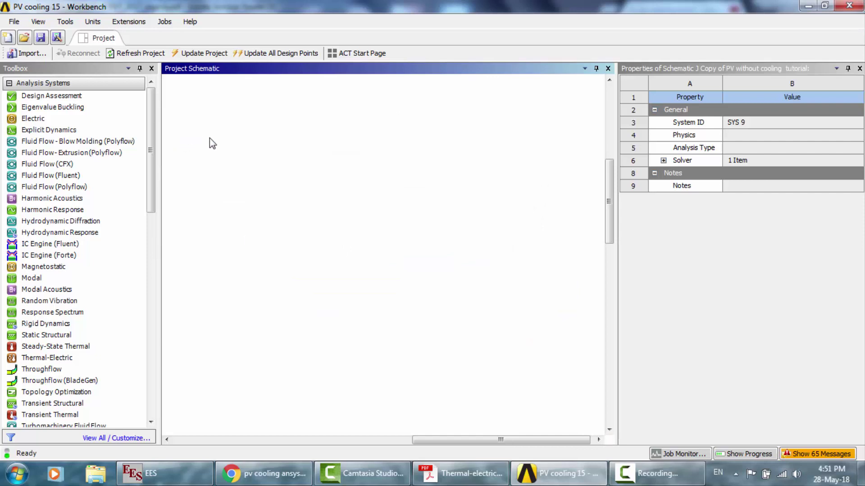
pyautogui.moveTo(473, 442); pyautogui.dragTo(411, 441)
pyautogui.doubleClick(490, 305)
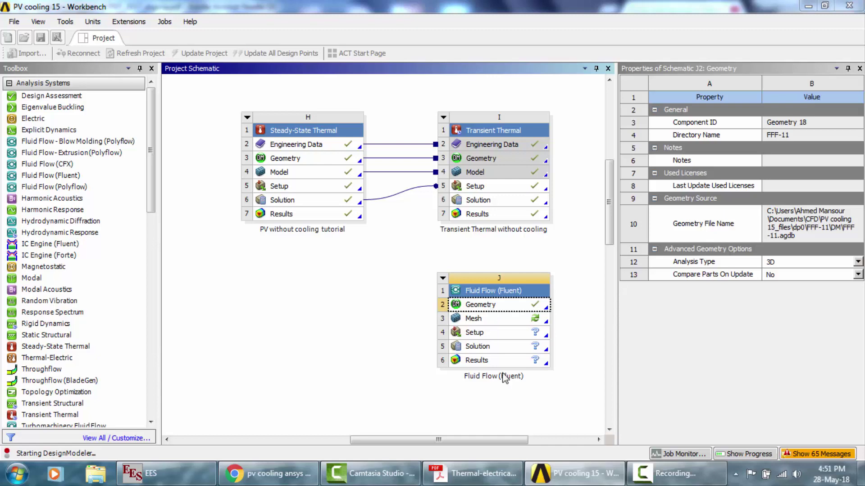
# Step: Skim the opening pages of the "Solar Engineering of Thermal Processes, 4th Edition" PDF in Acrobat Reader
pyautogui.click(488, 482)
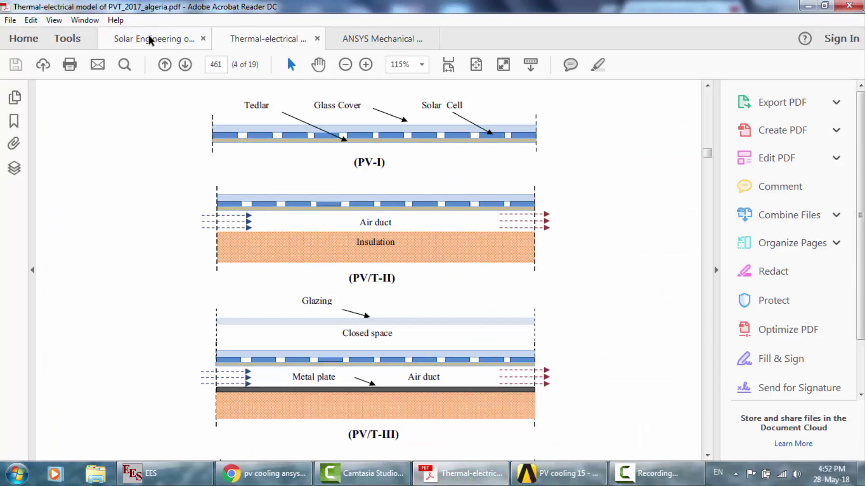
pyautogui.click(151, 40)
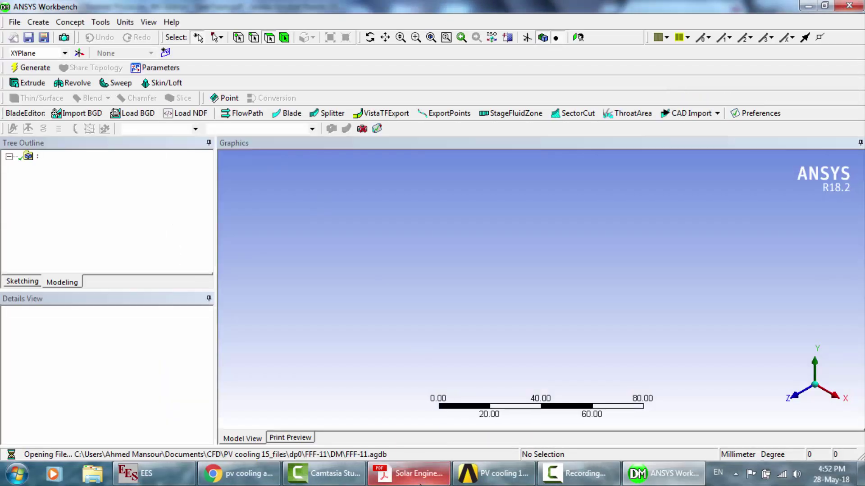
pyautogui.moveTo(420, 482)
pyautogui.click(272, 415)
pyautogui.scroll(-5, 260, 204)
pyautogui.scroll(-20, 260, 205)
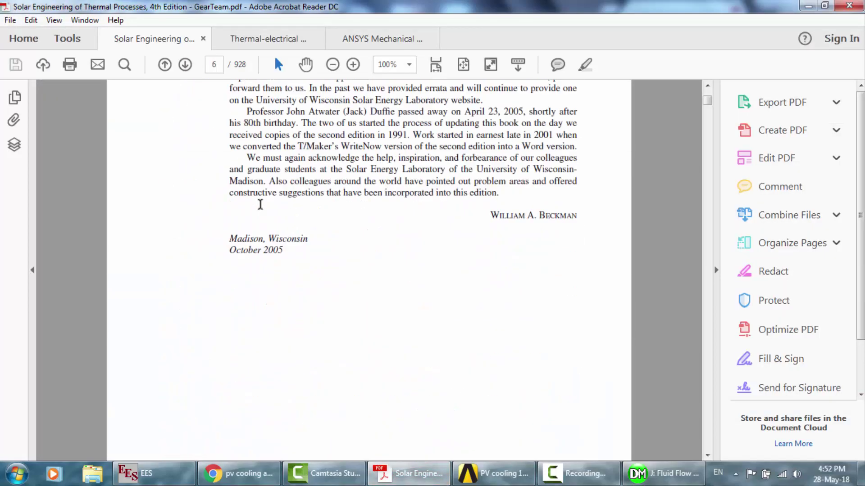
pyautogui.scroll(-6, 260, 205)
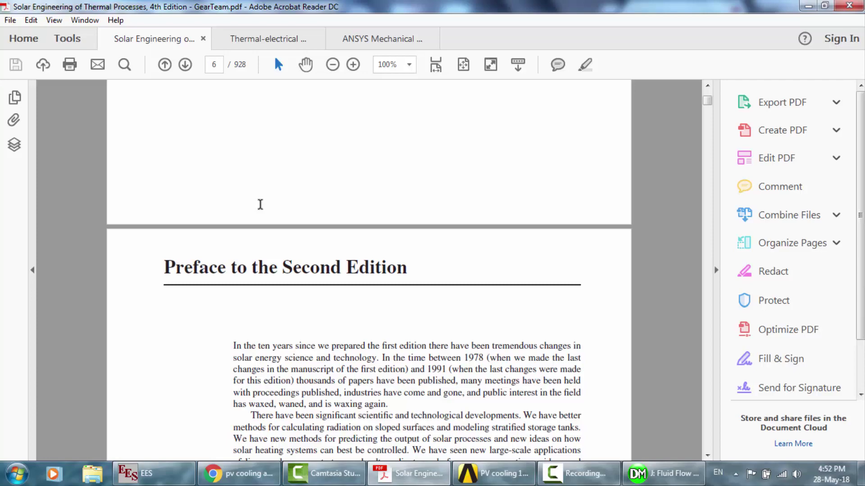
pyautogui.scroll(-20, 260, 204)
pyautogui.scroll(-10, 260, 205)
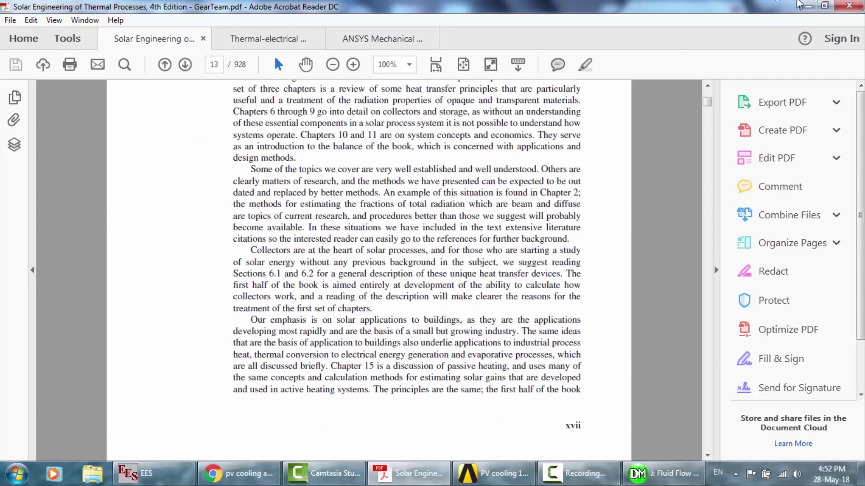
# Step: Switch to DesignModeler, list the imported bodies and examine the PV panel's layers in a close-up side view
pyautogui.hotkey('alt', 'Tab')
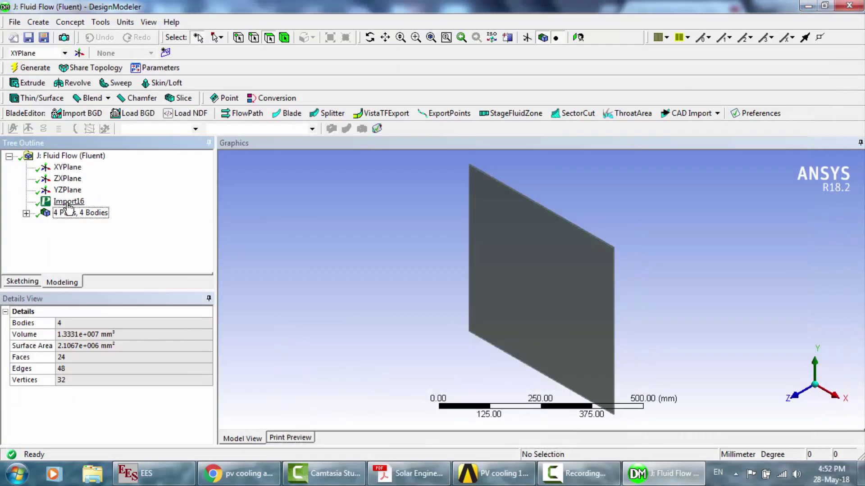
pyautogui.click(27, 214)
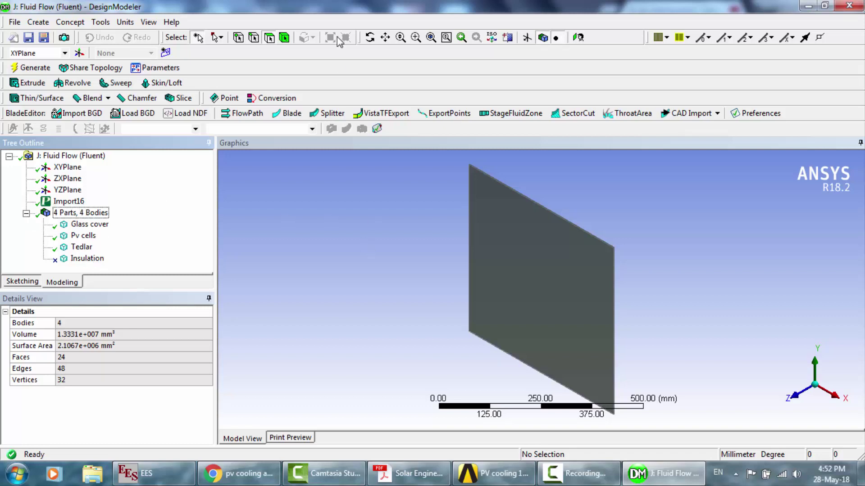
pyautogui.click(840, 403)
pyautogui.scroll(5, 630, 300)
pyautogui.scroll(8, 629, 301)
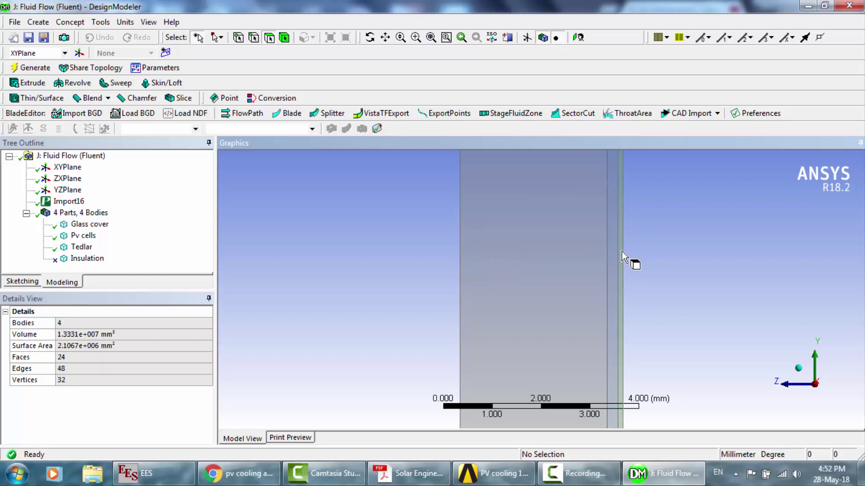
# Step: Consult the PV and PV/T layer diagrams in the "Thermal-electrical model of PVT_2017_algeria" PDF in Acrobat Reader, then return to DesignModeler
pyautogui.click(408, 474)
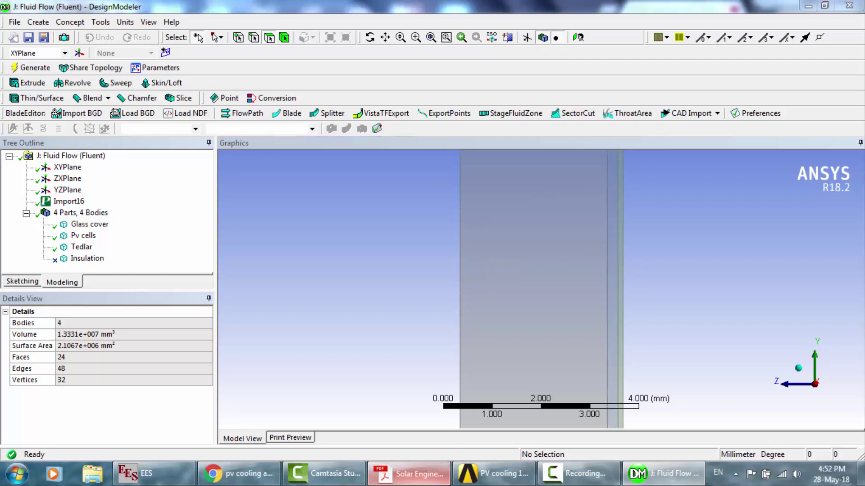
pyautogui.click(275, 48)
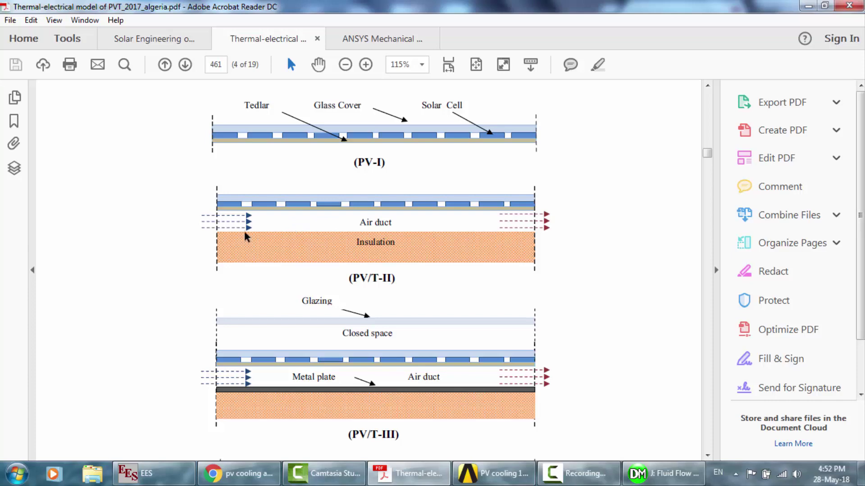
pyautogui.click(677, 482)
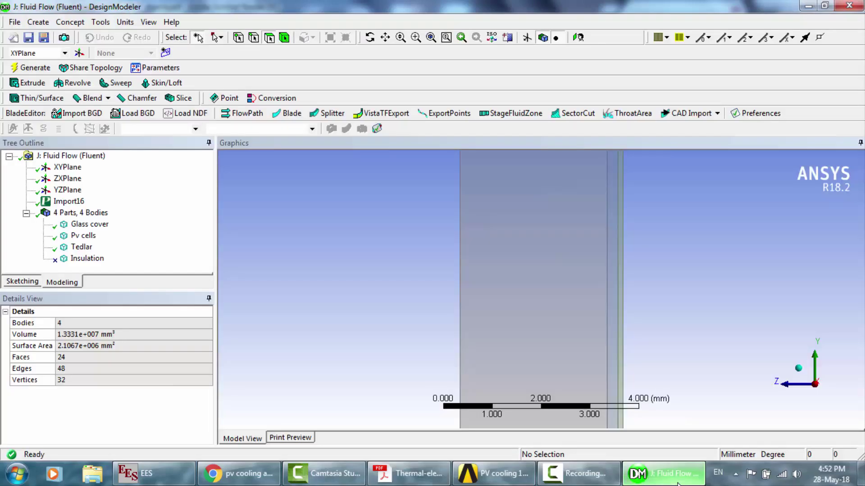
pyautogui.moveTo(677, 482); pyautogui.dragTo(493, 475)
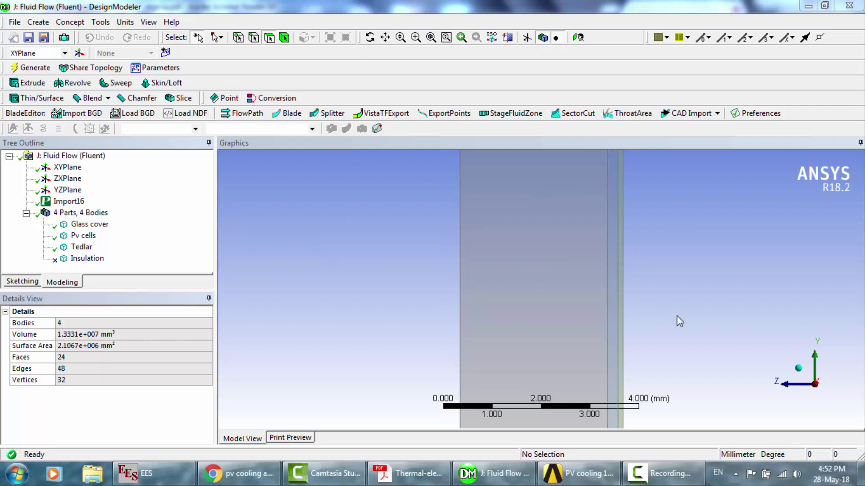
# Step: Create and generate a new plane based on the YZPlane
pyautogui.scroll(-2, 677, 315)
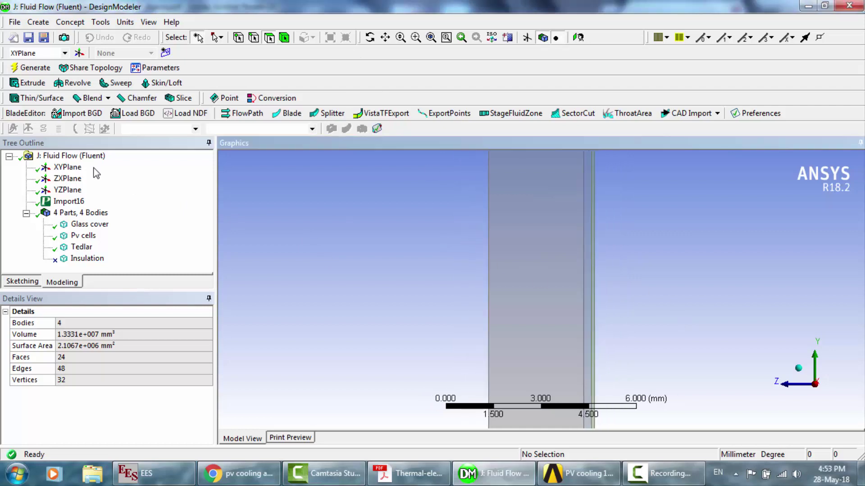
pyautogui.click(70, 190)
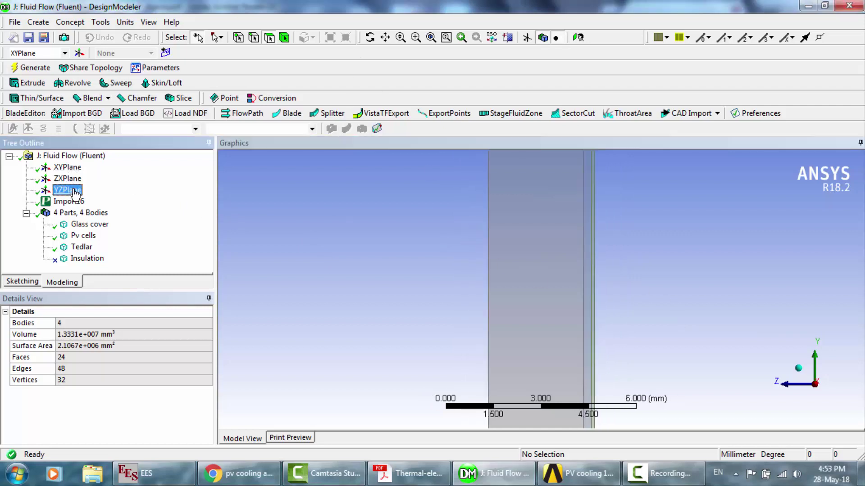
pyautogui.click(79, 53)
pyautogui.click(23, 69)
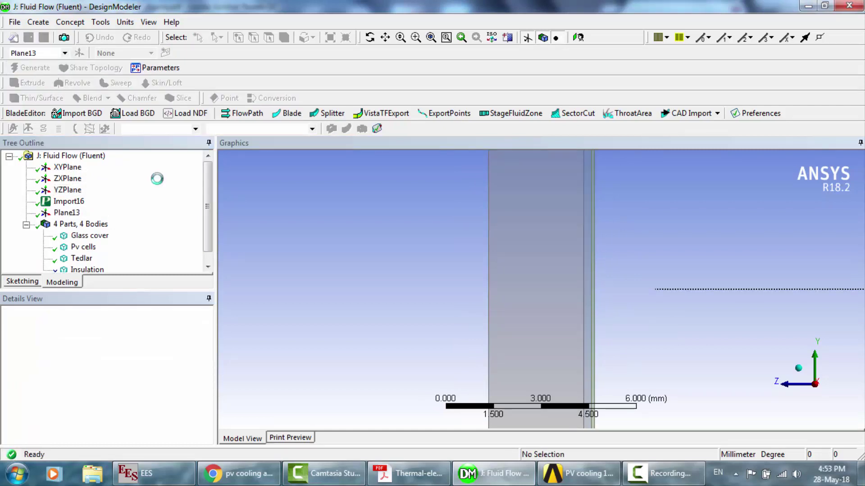
# Step: Insert a sketch projection on the new YZ-based plane
pyautogui.click(63, 213)
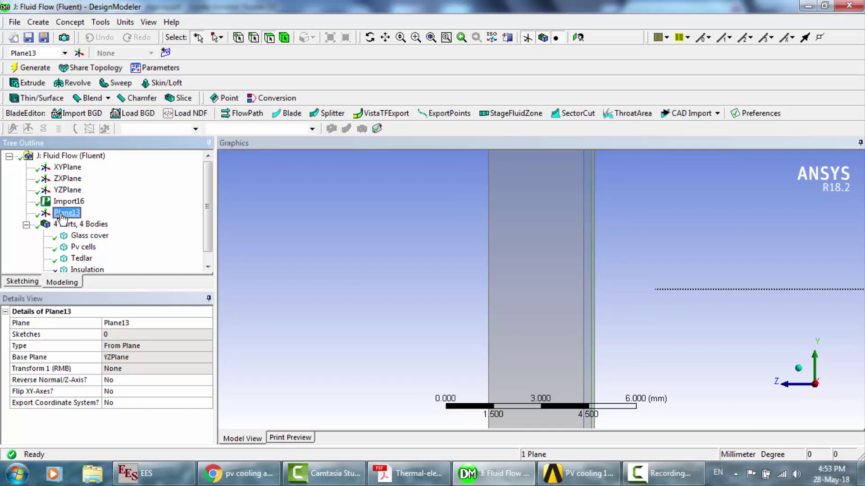
pyautogui.rightClick(62, 216)
pyautogui.moveTo(139, 233)
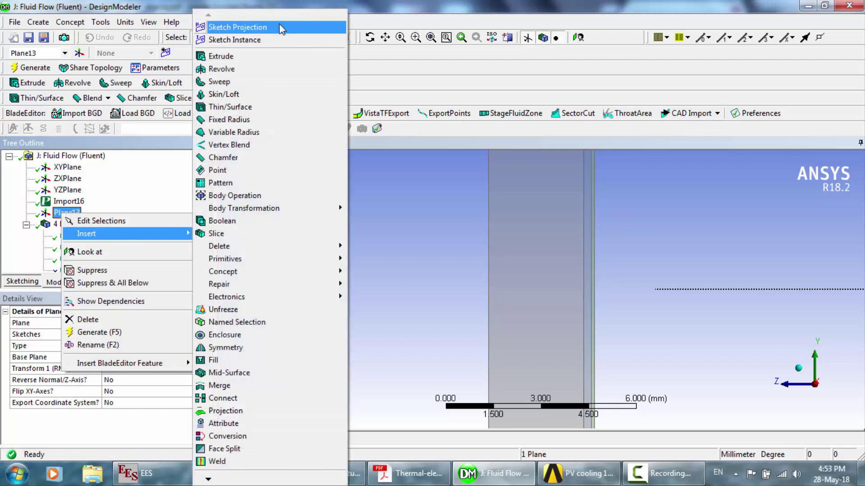
pyautogui.click(280, 28)
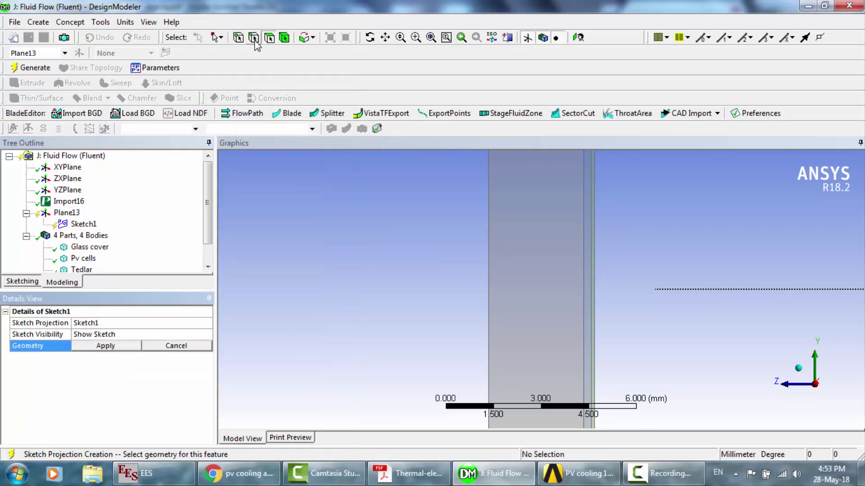
# Step: Project the panel's outer edge on the side opposite the glass cover into Sketch1 and generate the projection
pyautogui.scroll(-5, 407, 231)
pyautogui.scroll(5, 405, 259)
pyautogui.click(625, 272)
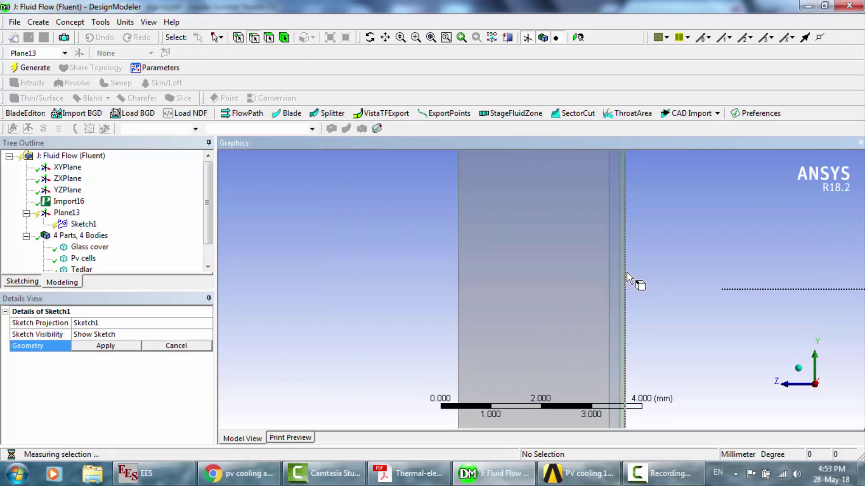
pyautogui.click(99, 350)
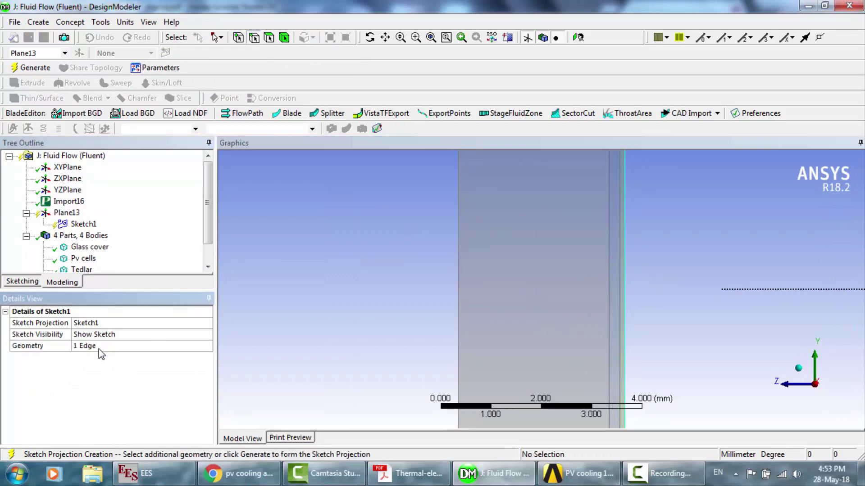
pyautogui.click(32, 69)
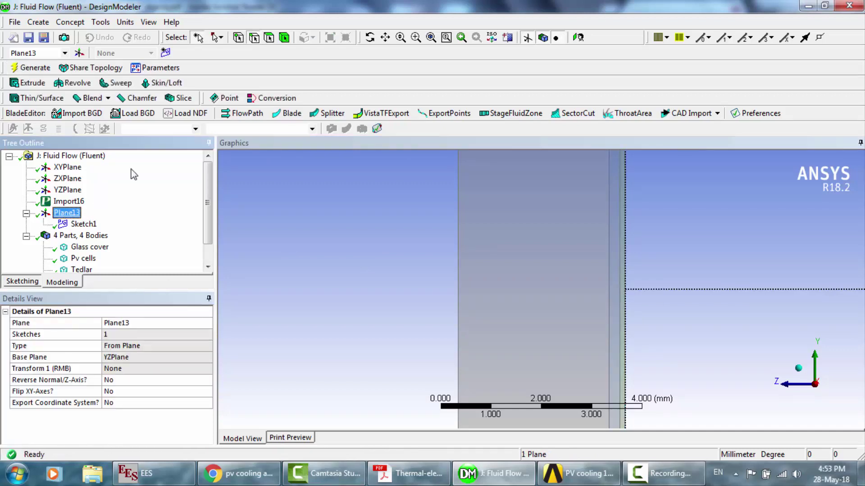
# Step: Create a second sketch on Plane13 and open it for sketching
pyautogui.click(166, 52)
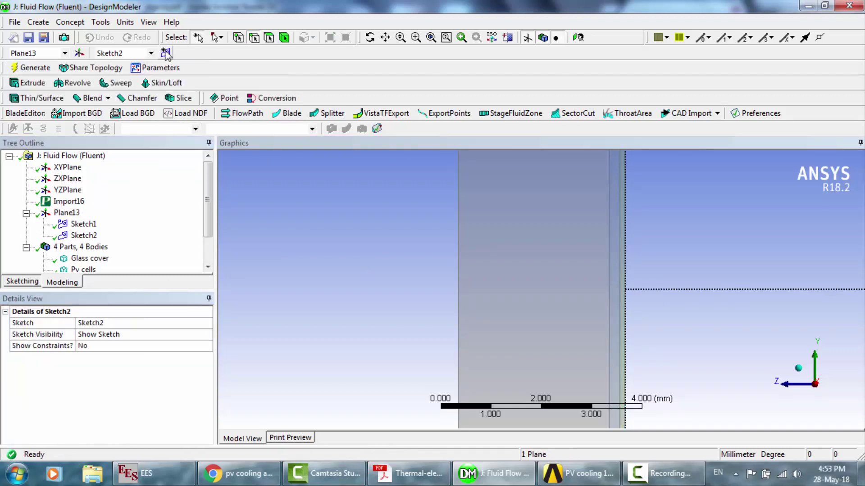
pyautogui.click(84, 235)
pyautogui.click(22, 282)
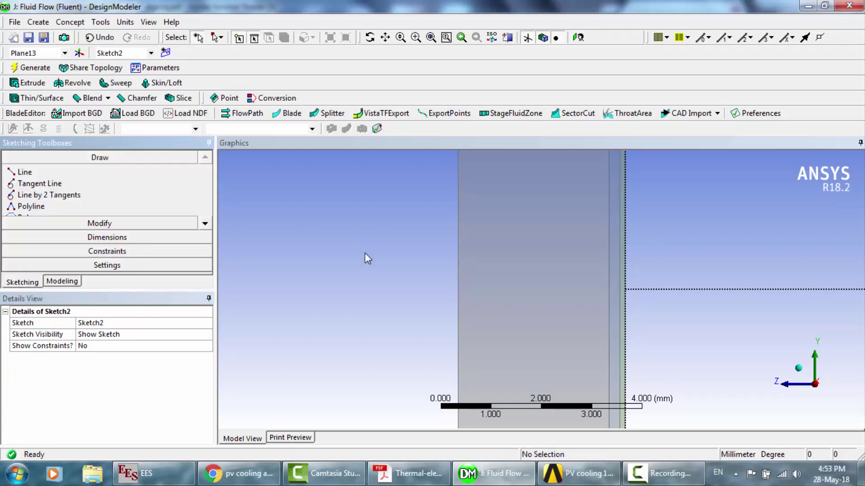
# Step: Sketch a rectangle about 501 mm long behind the panel, from the projected edge's upper end down to the level of its lower end
pyautogui.scroll(-5, 365, 267)
pyautogui.scroll(-10, 365, 267)
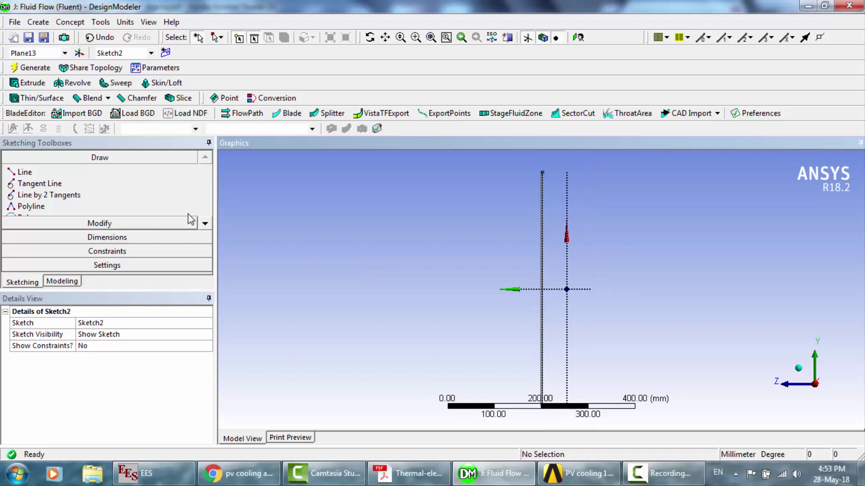
pyautogui.click(205, 223)
pyautogui.click(205, 223)
pyautogui.click(205, 223)
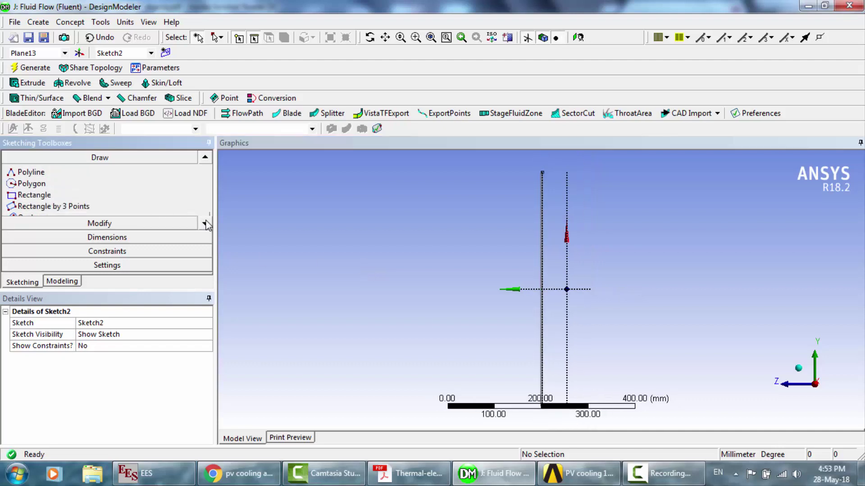
pyautogui.click(34, 195)
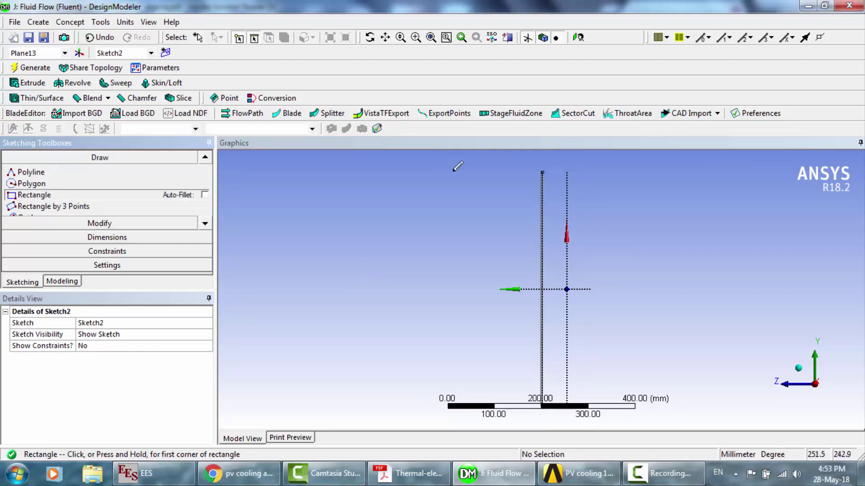
pyautogui.click(542, 172)
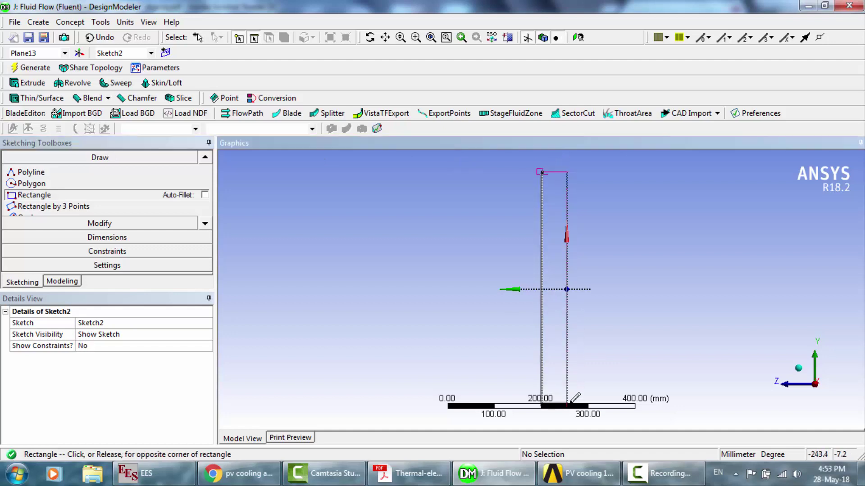
pyautogui.click(385, 38)
pyautogui.moveTo(521, 295); pyautogui.dragTo(469, 212)
pyautogui.scroll(3, 472, 215)
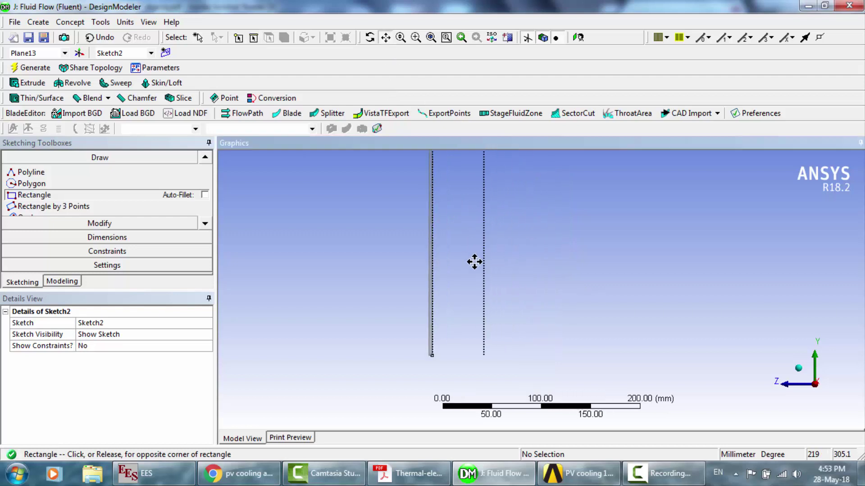
pyautogui.click(385, 37)
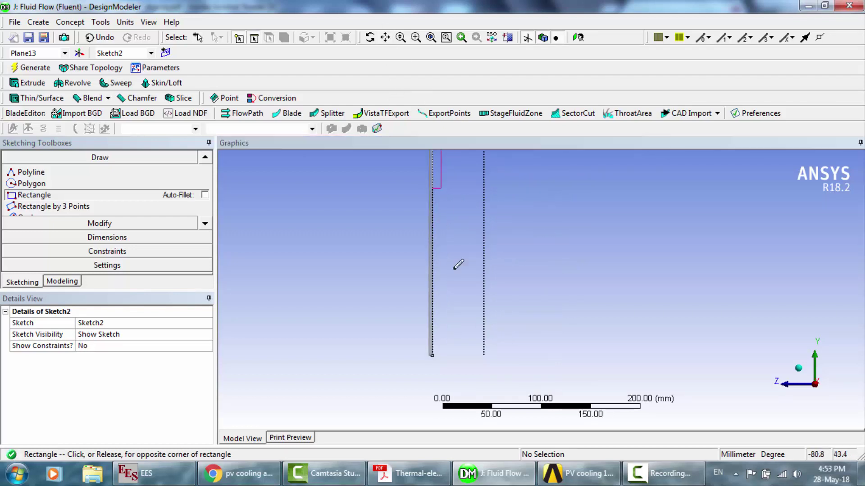
pyautogui.click(498, 356)
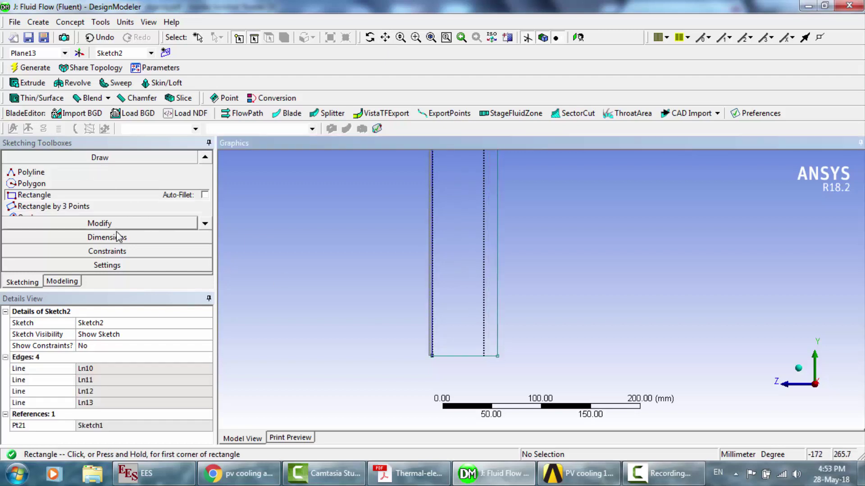
# Step: Dimension the rectangle's long outer side and set its length to 500 mm
pyautogui.click(118, 246)
pyautogui.click(498, 280)
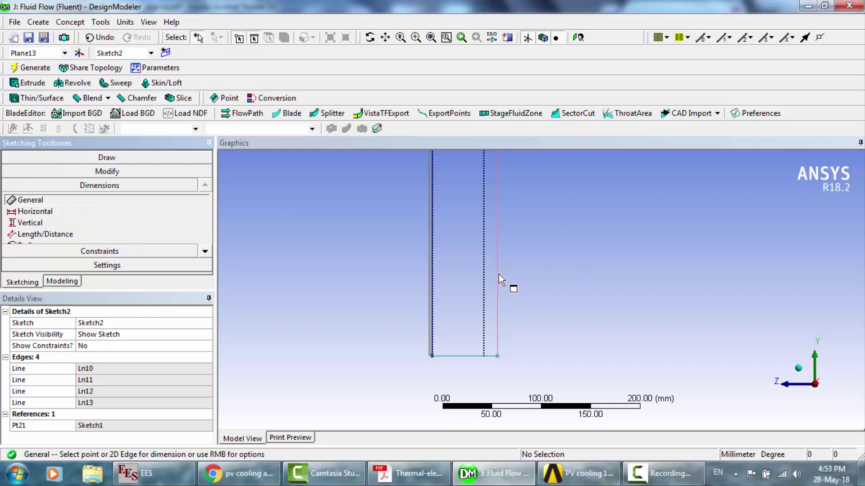
pyautogui.click(542, 266)
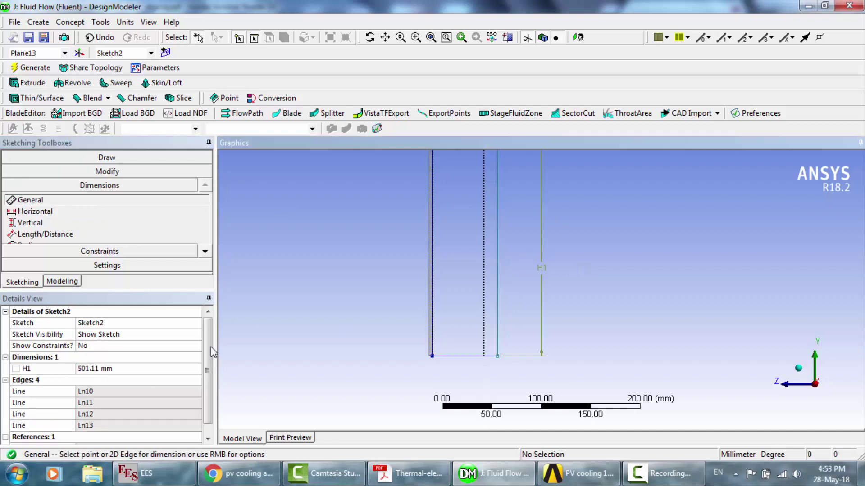
pyautogui.click(119, 369)
pyautogui.write('500')
pyautogui.press('Return')
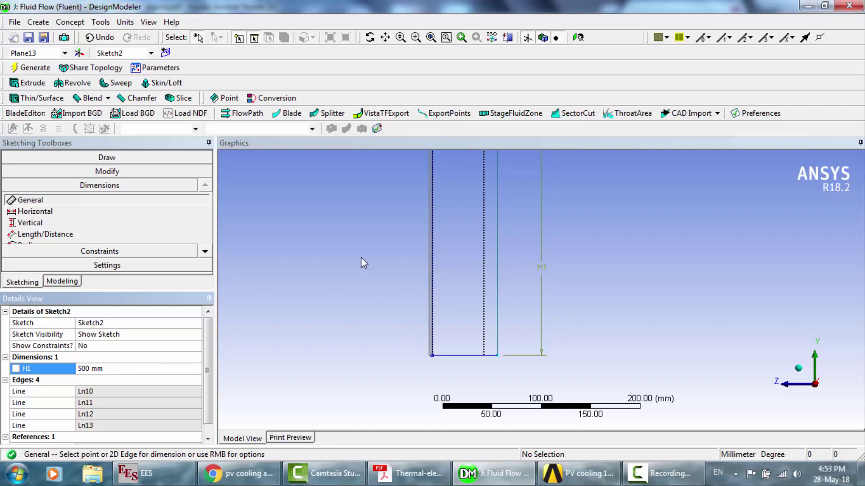
# Step: Consult the PV/T-II air duct diagram in the Adobe Acrobat Reader paper, and return to the DesignModeler sketch
pyautogui.click(432, 473)
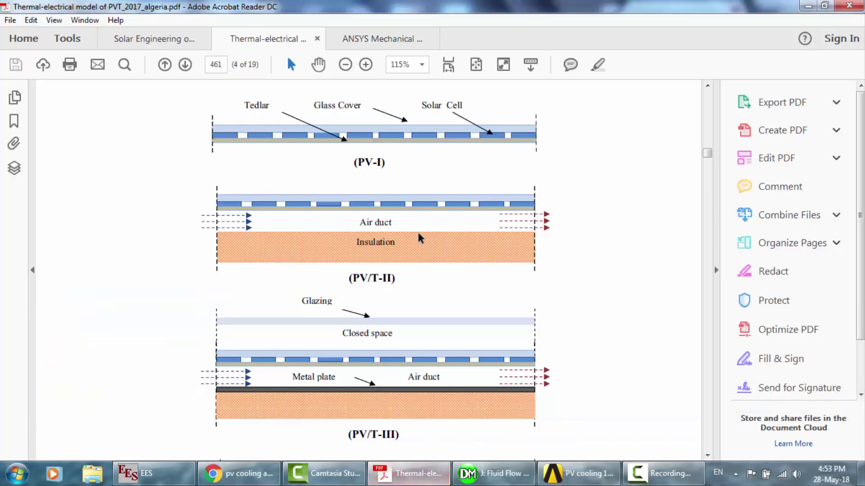
pyautogui.click(533, 474)
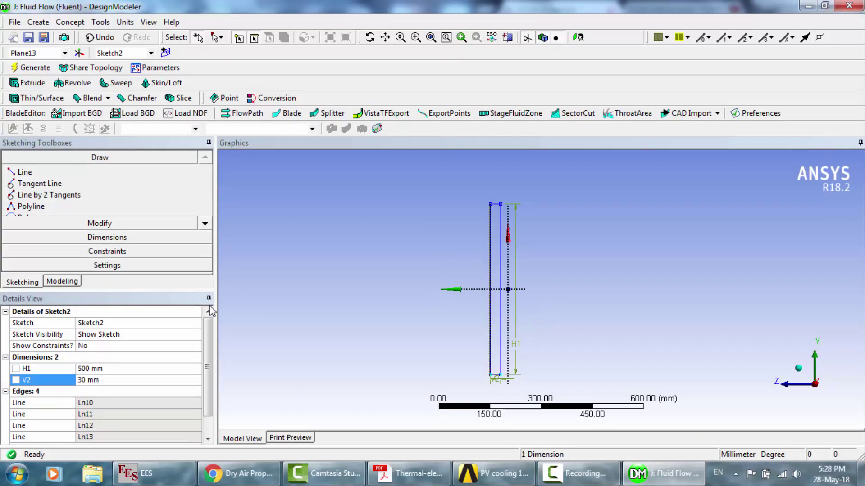
pyautogui.click(372, 312)
pyautogui.scroll(2, 369, 300)
pyautogui.scroll(-1, 370, 299)
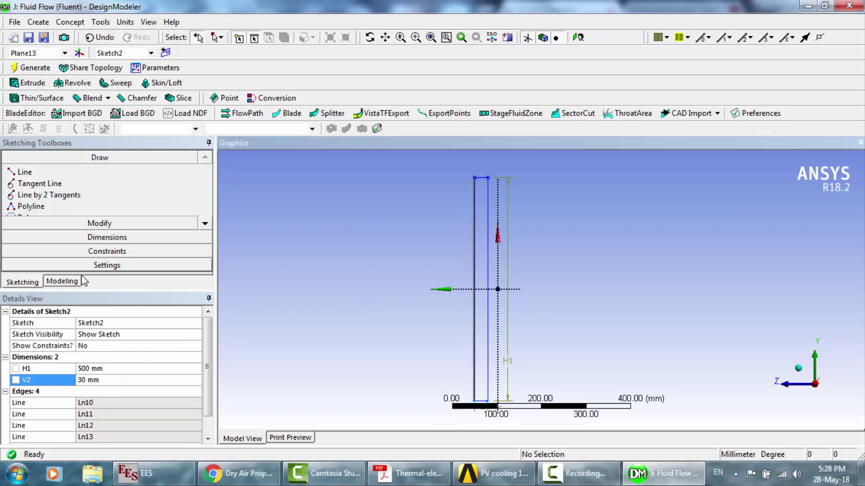
# Step: Start an extrusion of Sketch2 with the Add Frozen operation and the Both - Symmetric direction
pyautogui.click(62, 282)
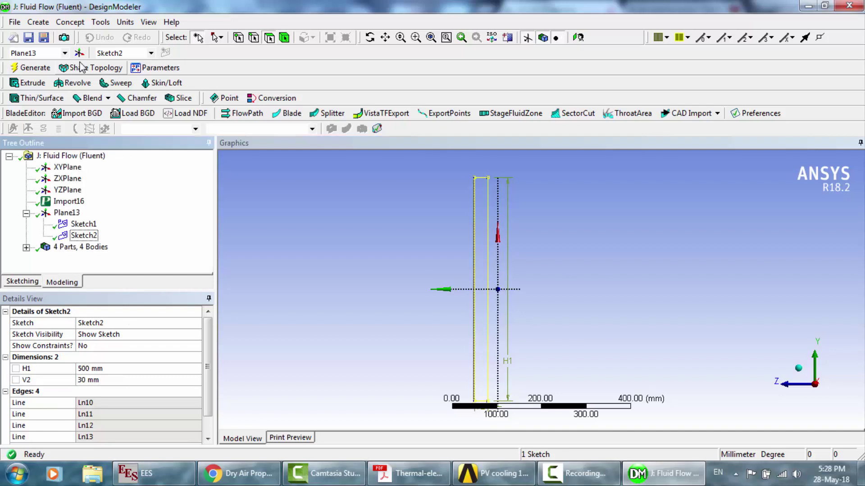
pyautogui.click(28, 83)
pyautogui.click(84, 235)
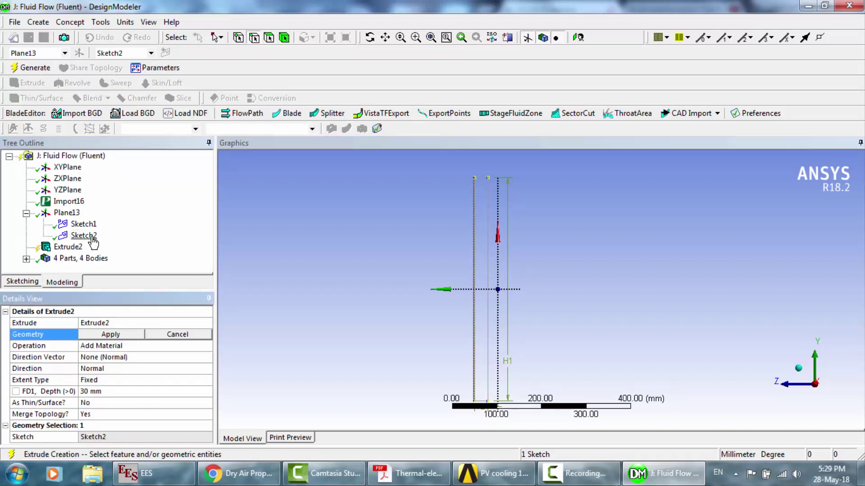
pyautogui.click(111, 335)
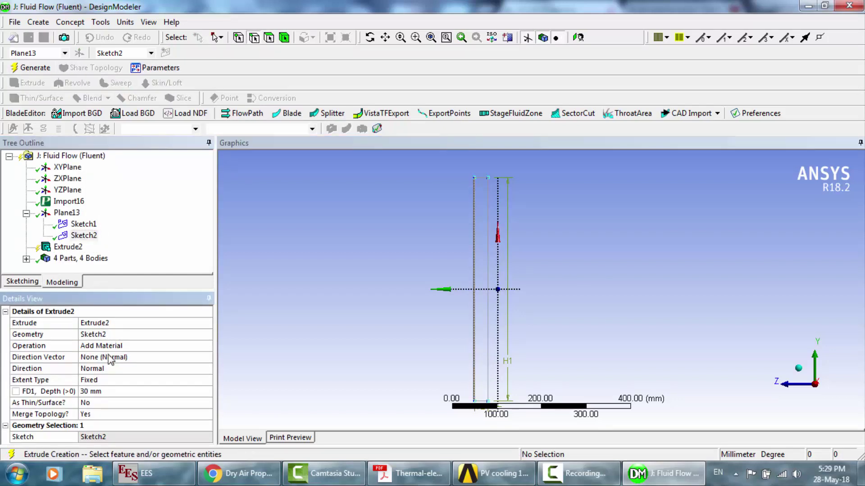
pyautogui.doubleClick(104, 369)
pyautogui.doubleClick(124, 346)
pyautogui.click(195, 347)
pyautogui.click(197, 347)
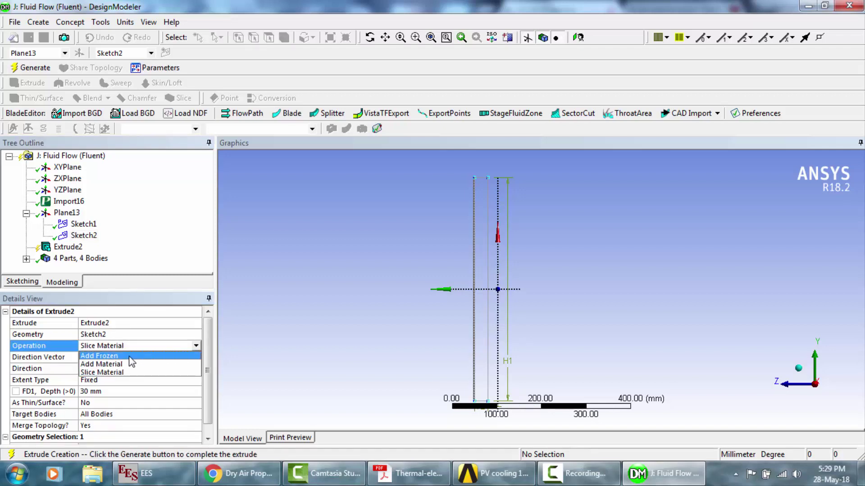
pyautogui.click(127, 356)
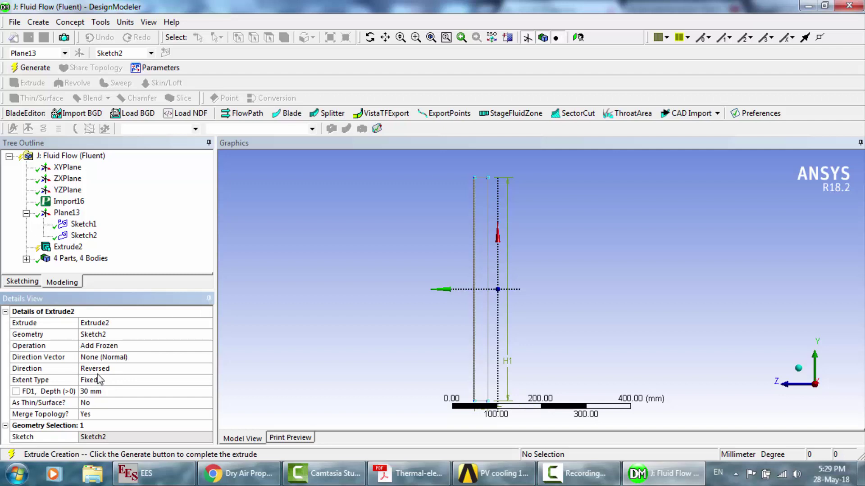
pyautogui.doubleClick(98, 370)
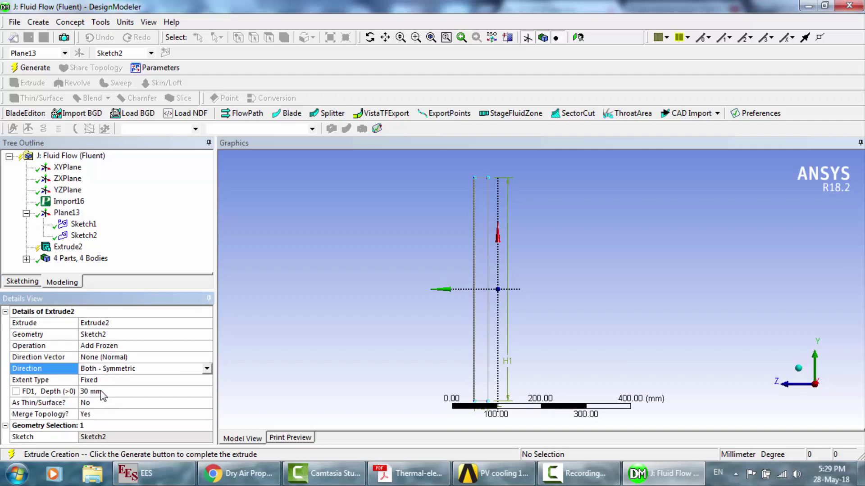
# Step: Set the extrusion depth to 250 mm and generate the body
pyautogui.click(102, 391)
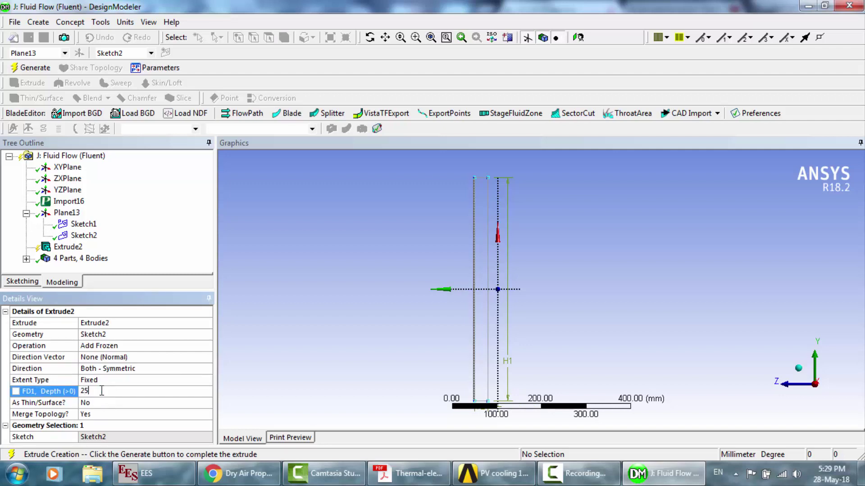
pyautogui.write('250')
pyautogui.press('Return')
pyautogui.click(35, 68)
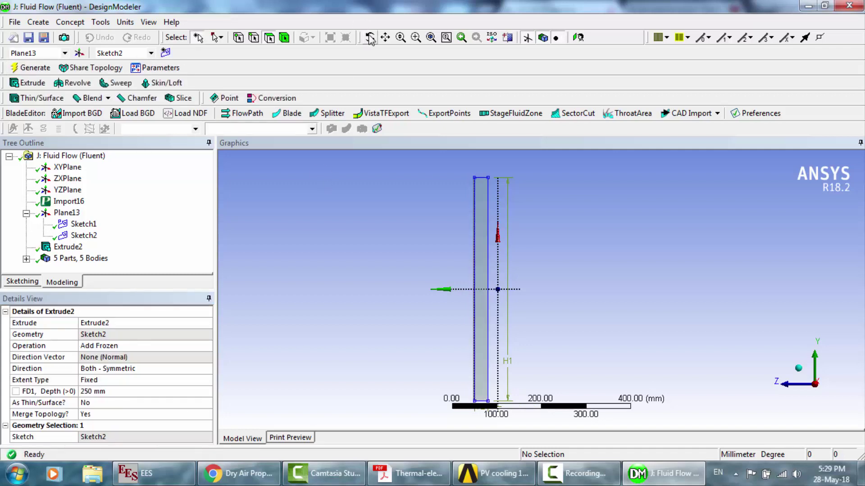
# Step: Inspect how the extruded body sits against the panel layers, with the Tedlar body selected and viewed up close from the side
pyautogui.moveTo(530, 272); pyautogui.dragTo(584, 292)
pyautogui.scroll(5, 584, 293)
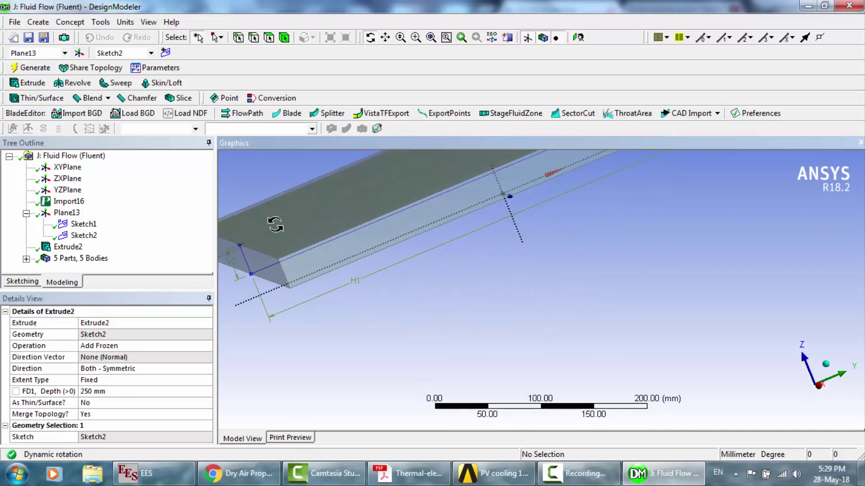
pyautogui.click(26, 258)
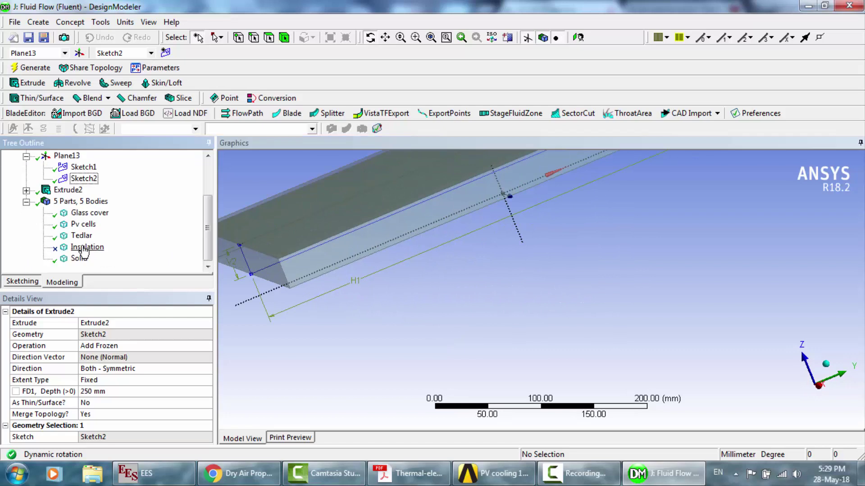
pyautogui.click(85, 238)
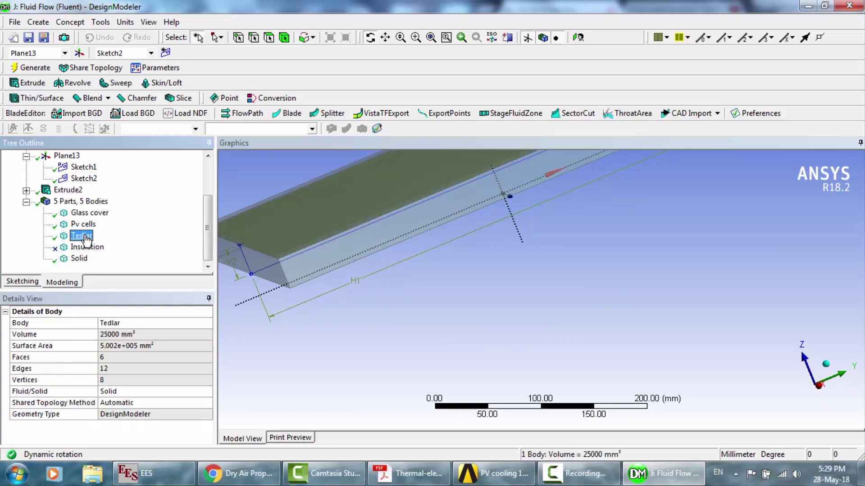
pyautogui.moveTo(817, 390); pyautogui.dragTo(820, 391)
pyautogui.click(818, 387)
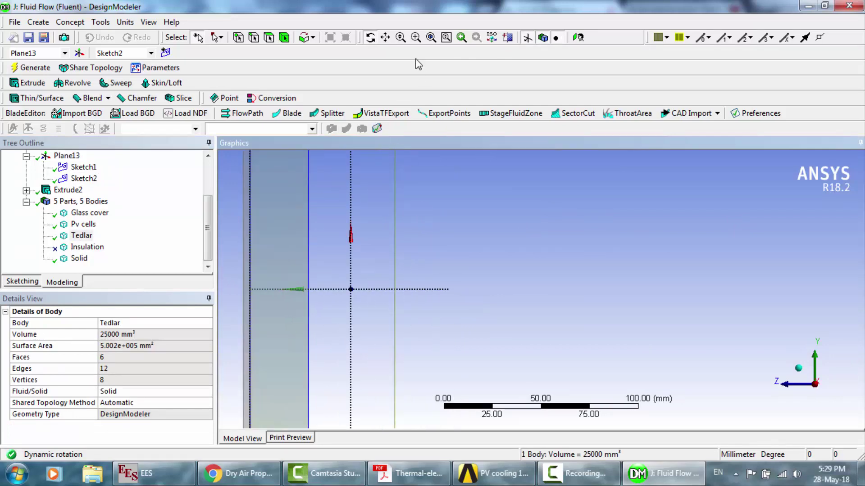
pyautogui.click(416, 37)
pyautogui.moveTo(239, 182); pyautogui.dragTo(299, 228)
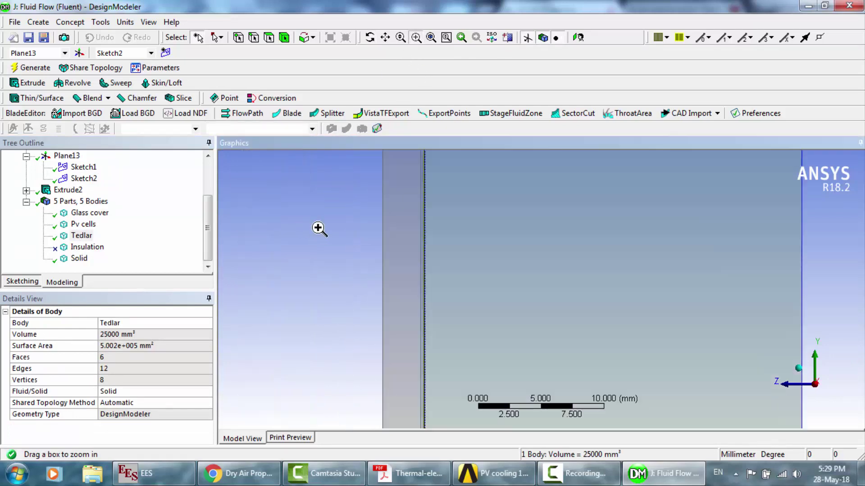
# Step: Highlight the Glass cover, Pv cells, Tedlar, Insulation and Solid bodies to check where each lies in the assembly
pyautogui.click(87, 213)
pyautogui.click(84, 224)
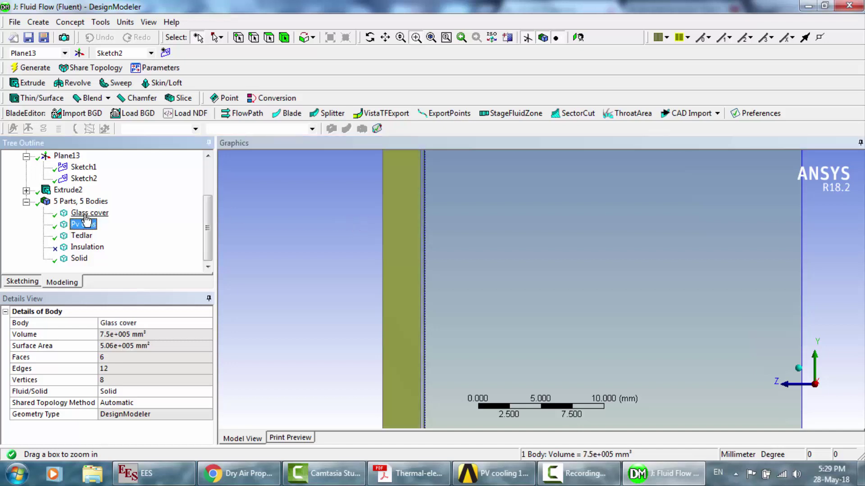
pyautogui.press('Down')
pyautogui.press('Down')
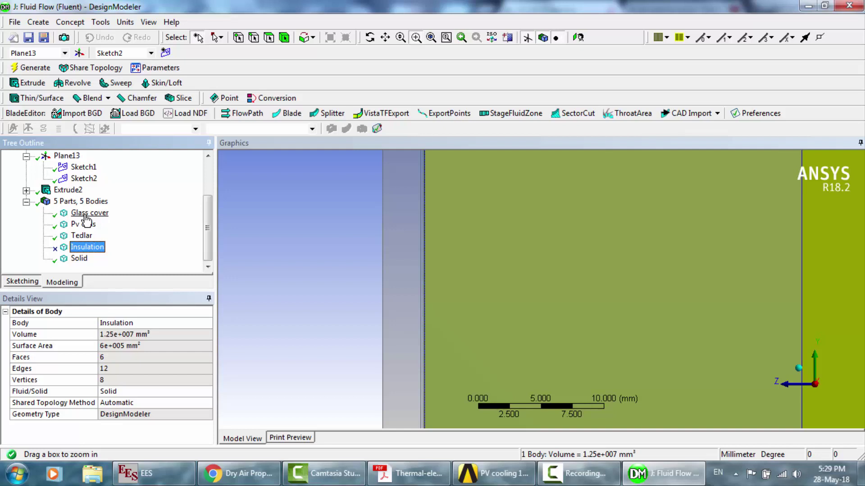
pyautogui.press('Down')
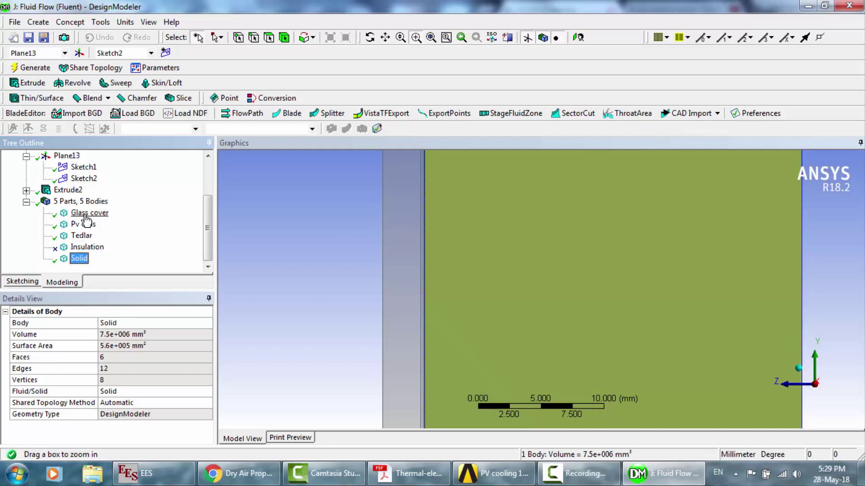
pyautogui.click(81, 235)
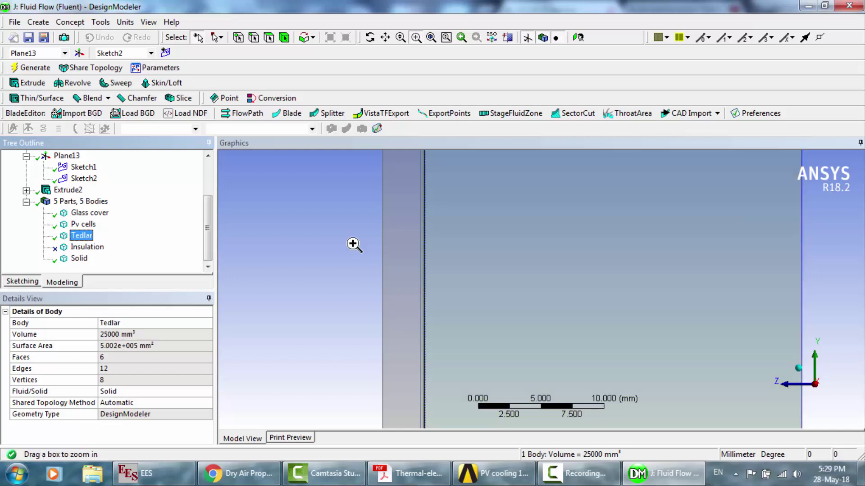
# Step: Suppress the Glass cover, Pv cells and Tedlar bodies, and close DesignModeler
pyautogui.moveTo(401, 228); pyautogui.dragTo(439, 248)
pyautogui.click(78, 259)
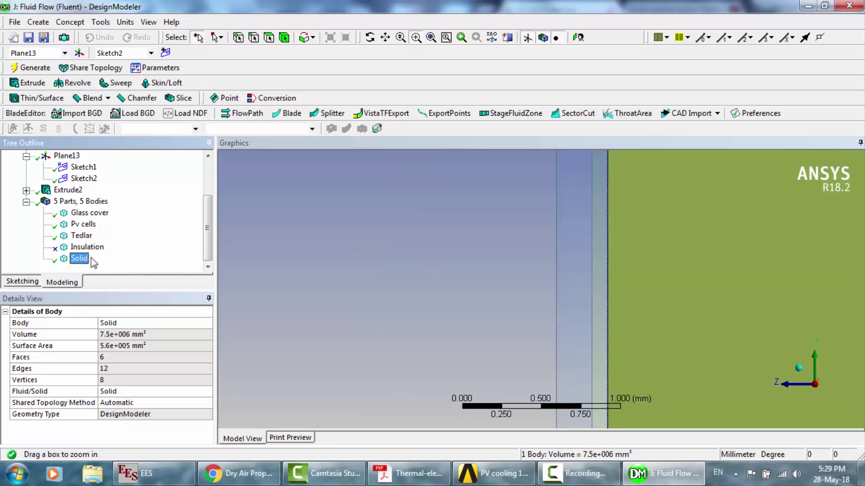
pyautogui.click(89, 214)
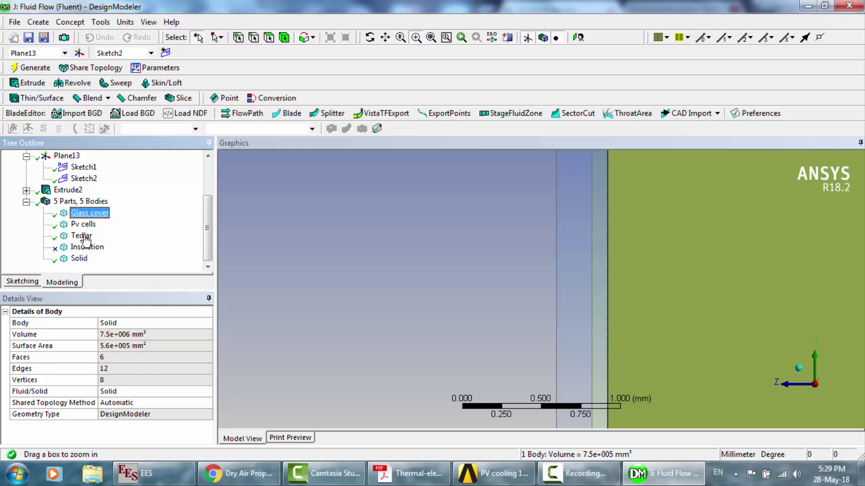
pyautogui.keyDown('shift'); pyautogui.click(85, 238); pyautogui.keyUp('shift')
pyautogui.rightClick(85, 237)
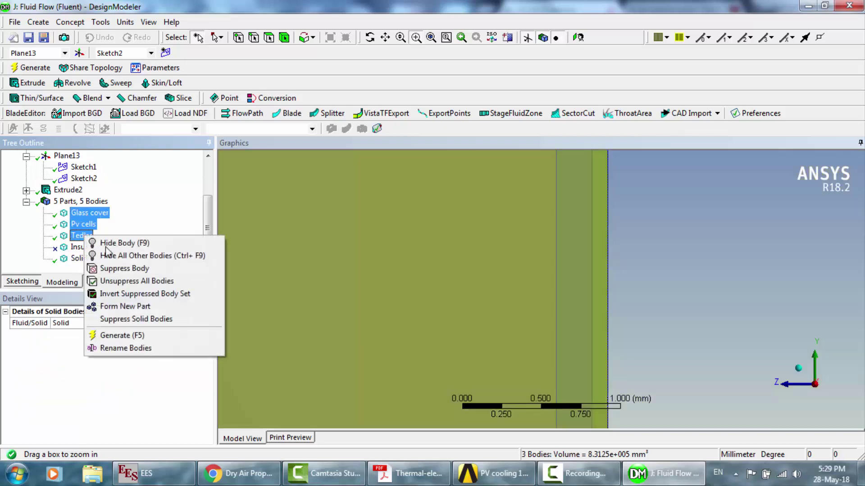
pyautogui.click(122, 269)
pyautogui.scroll(-5, 430, 282)
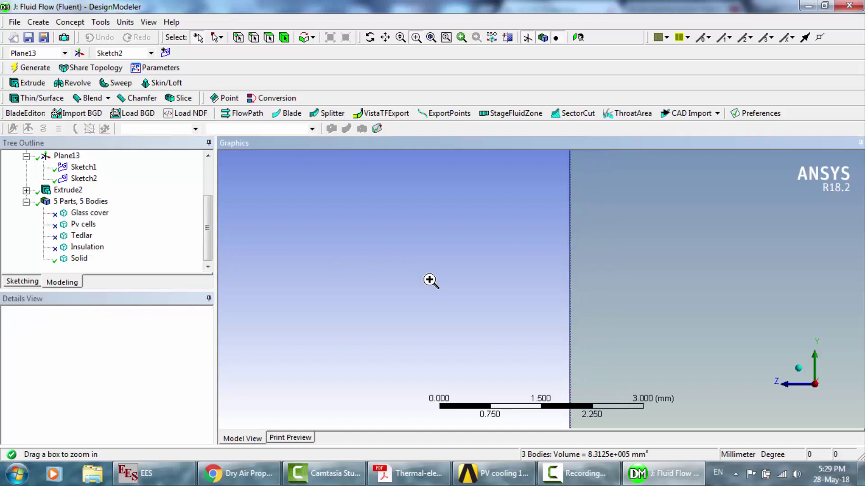
pyautogui.scroll(-2, 430, 281)
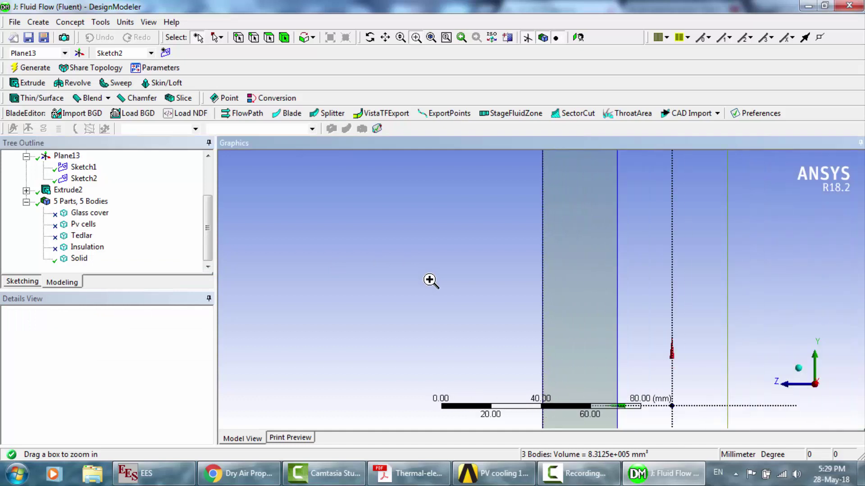
pyautogui.click(853, 7)
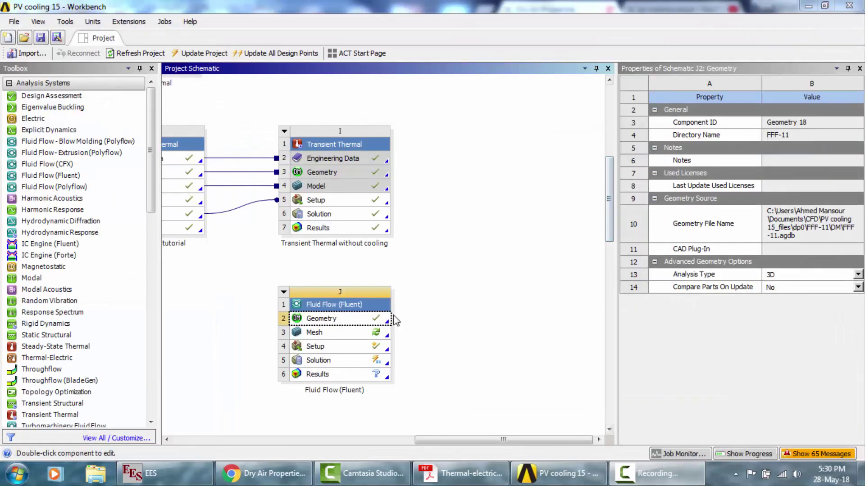
# Step: Reset the Mesh component of the Fluid Flow (Fluent) system and open it in Meshing
pyautogui.click(344, 337)
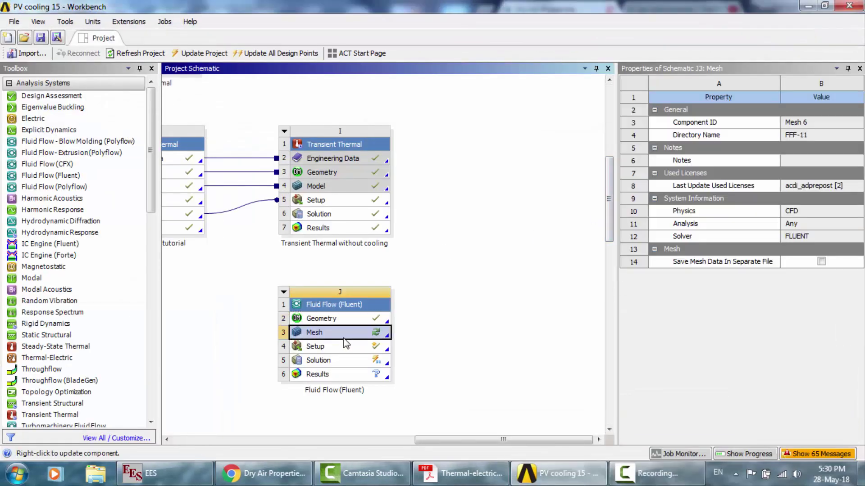
pyautogui.rightClick(385, 335)
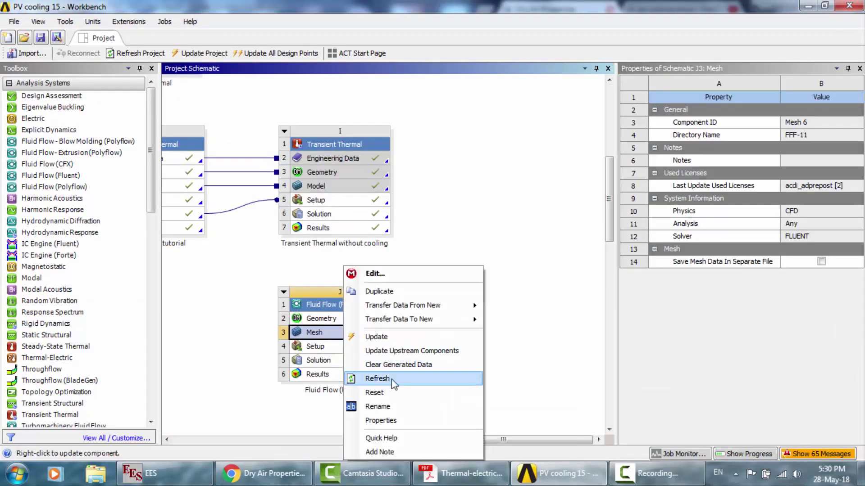
pyautogui.click(395, 391)
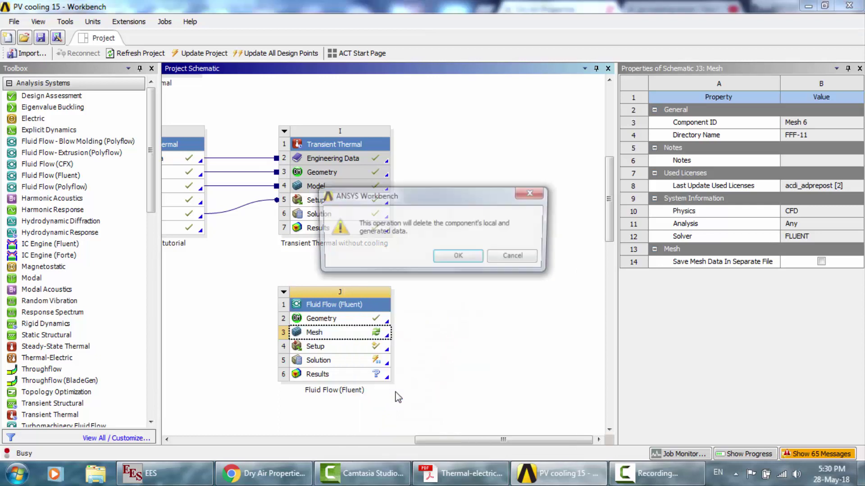
pyautogui.doubleClick(327, 336)
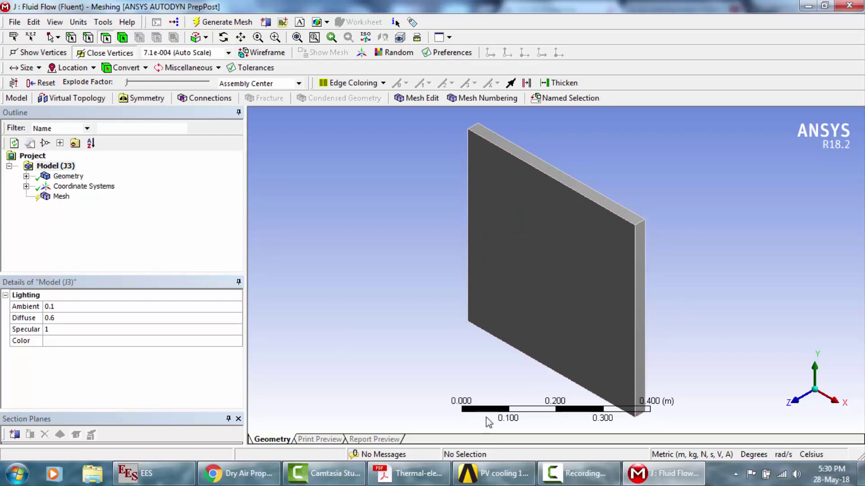
# Step: Reopen the geometry in DesignModeler and highlight the Tedlar body to check which face of the air duct touches the panel
pyautogui.click(493, 473)
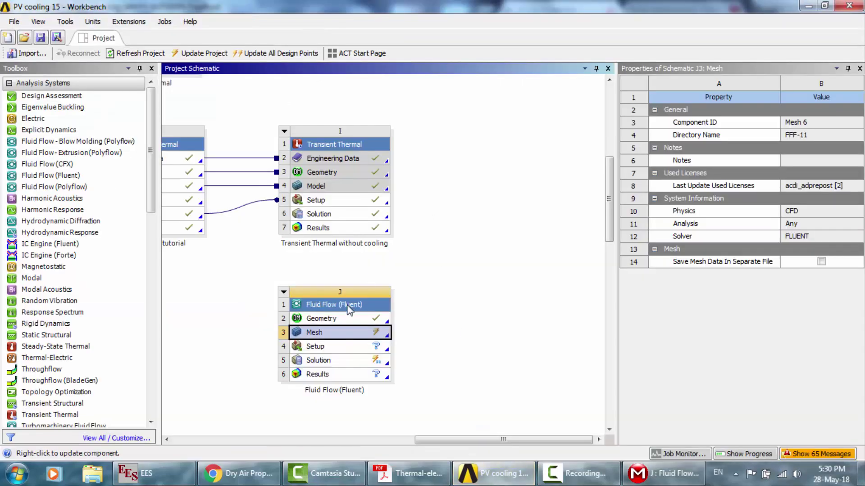
pyautogui.doubleClick(337, 318)
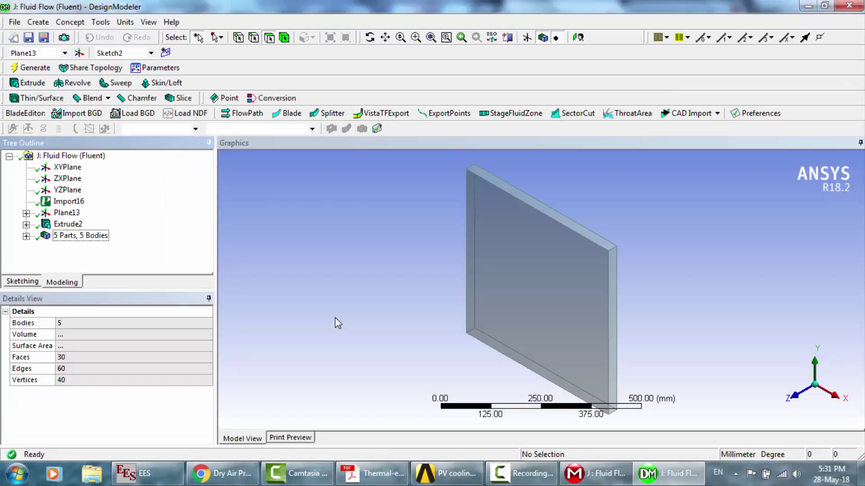
pyautogui.click(26, 236)
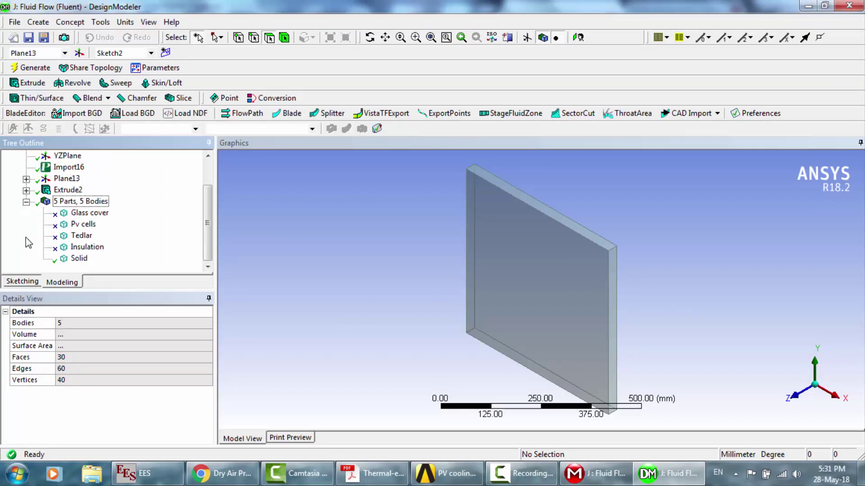
pyautogui.click(84, 237)
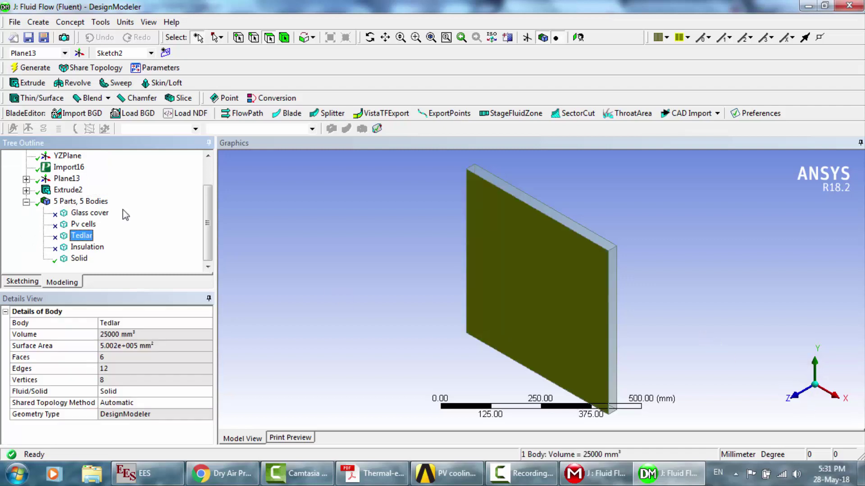
pyautogui.click(594, 473)
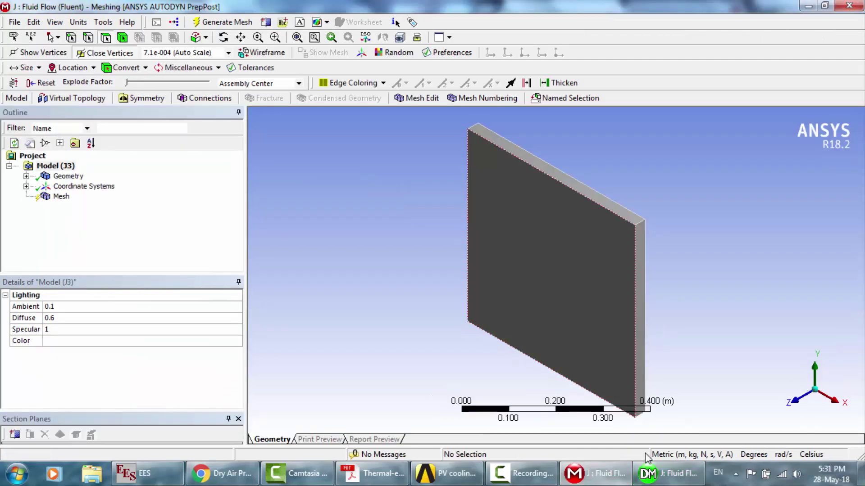
pyautogui.click(667, 474)
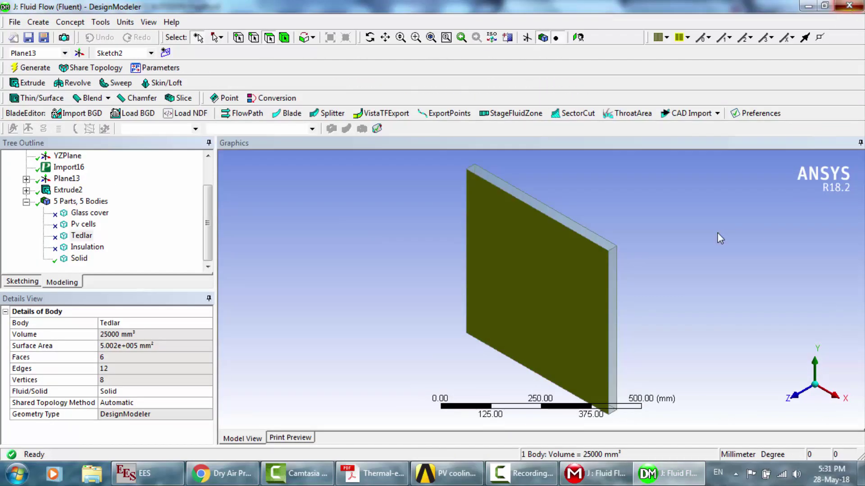
# Step: Switch to Meshing and create a named selection FSI on the duct's large +Z face that touches the Tedlar
pyautogui.click(606, 479)
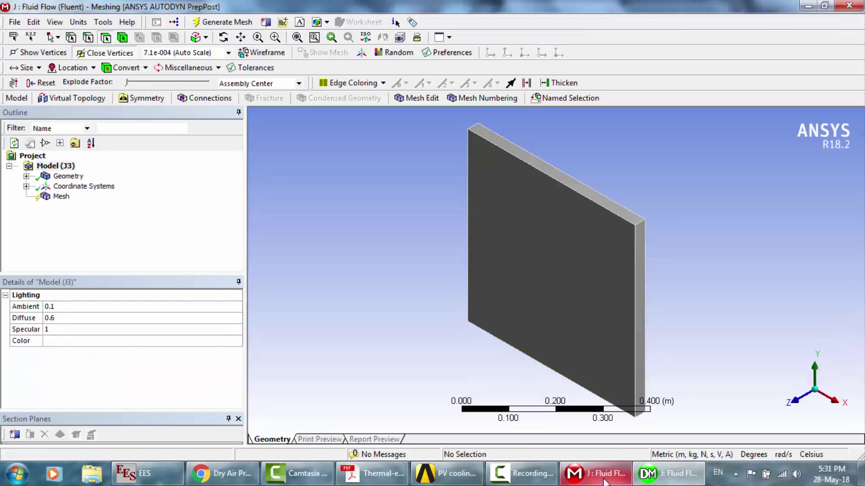
pyautogui.click(515, 245)
pyautogui.rightClick(515, 245)
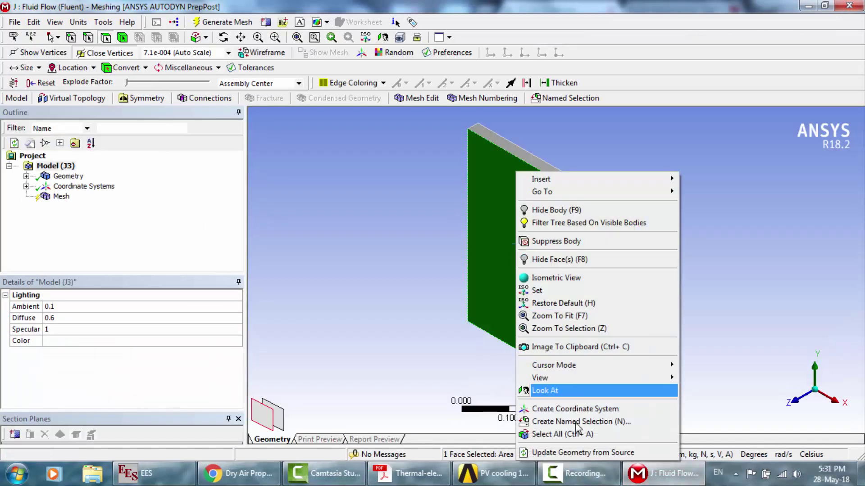
pyautogui.click(578, 421)
pyautogui.write('FSI')
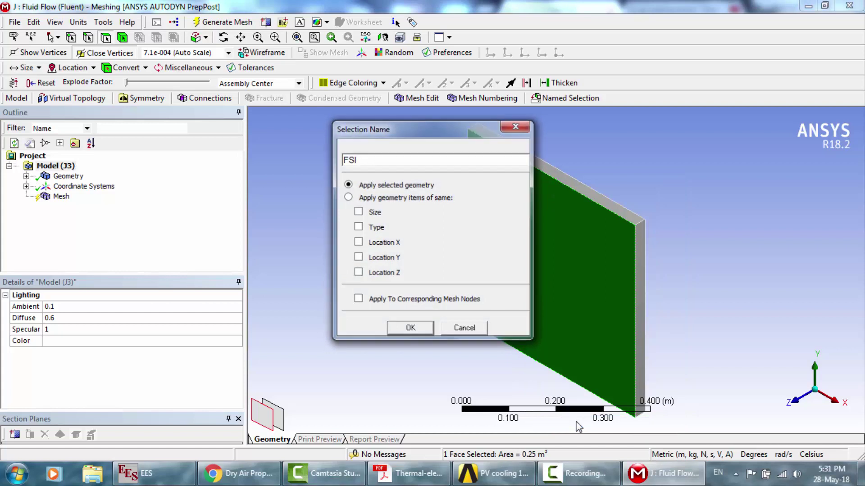
pyautogui.press('Return')
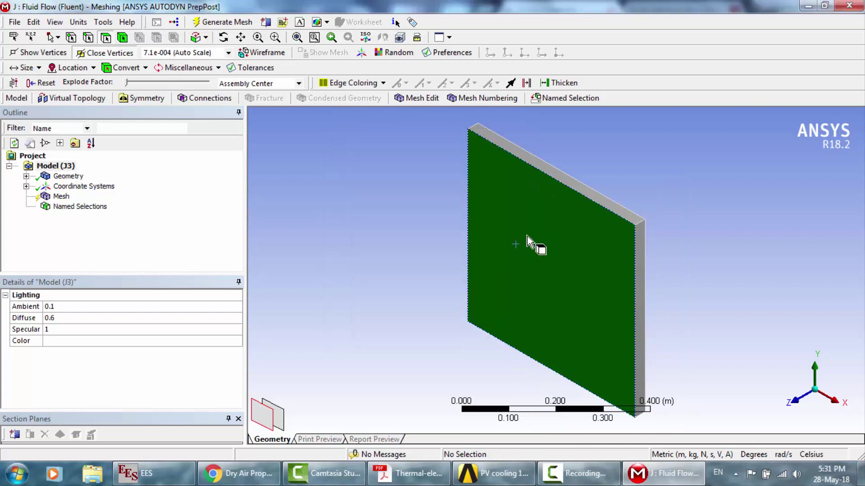
# Step: Create a named selection Inlet on the duct's narrow end face at the -X side
pyautogui.click(225, 38)
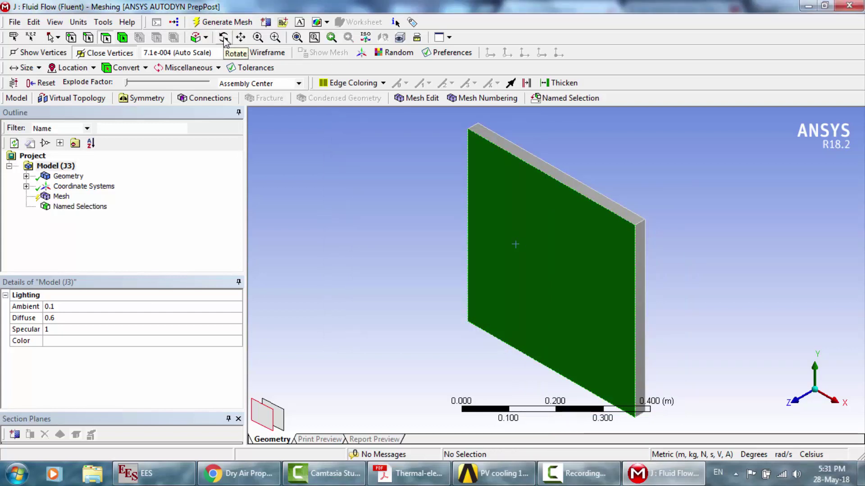
pyautogui.moveTo(521, 311); pyautogui.dragTo(614, 212)
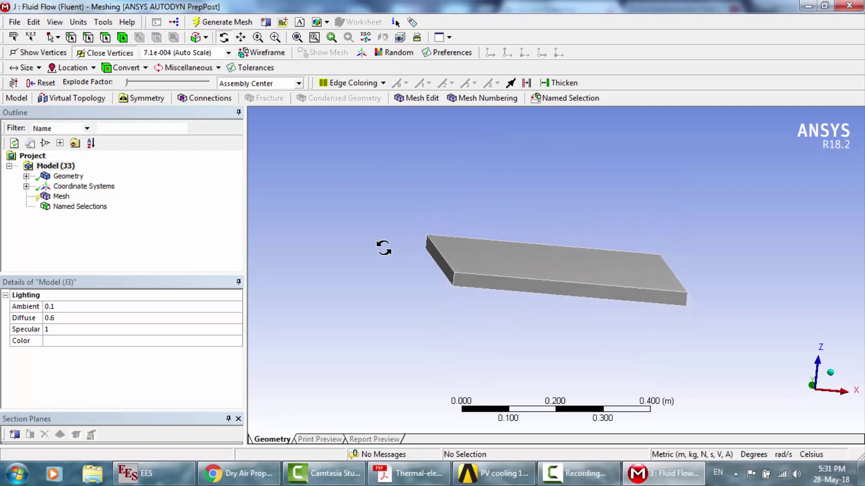
pyautogui.click(105, 37)
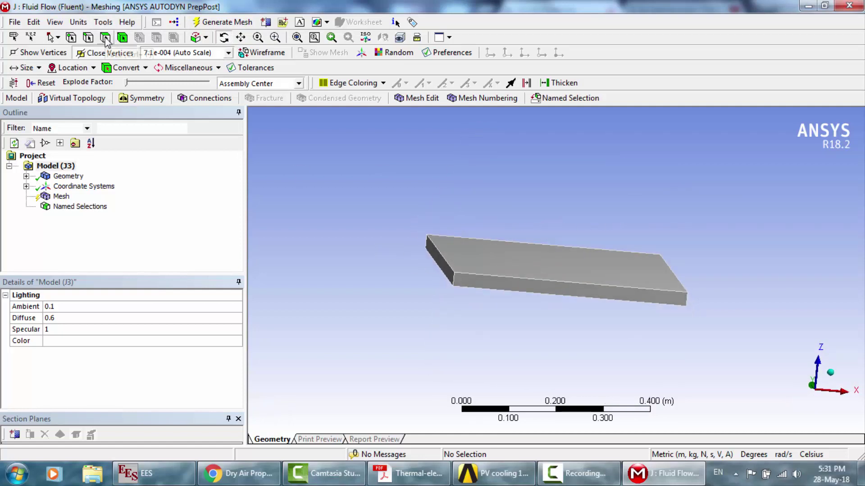
pyautogui.rightClick(450, 282)
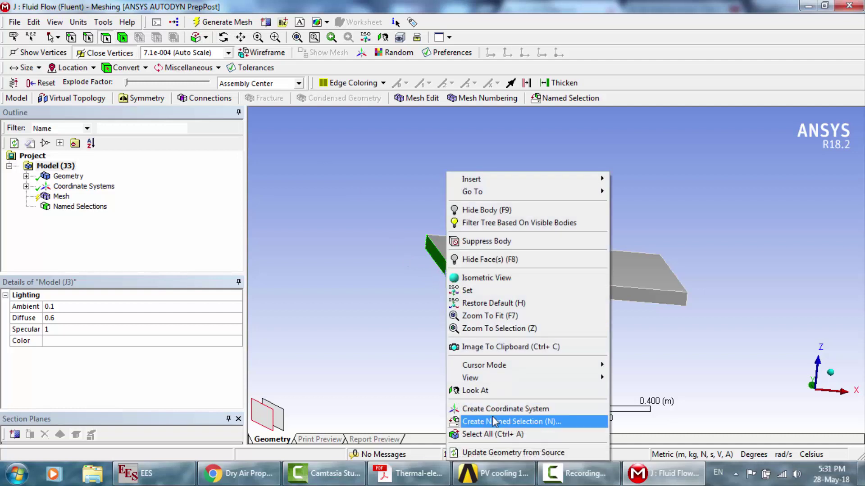
pyautogui.click(494, 421)
pyautogui.write('Inle')
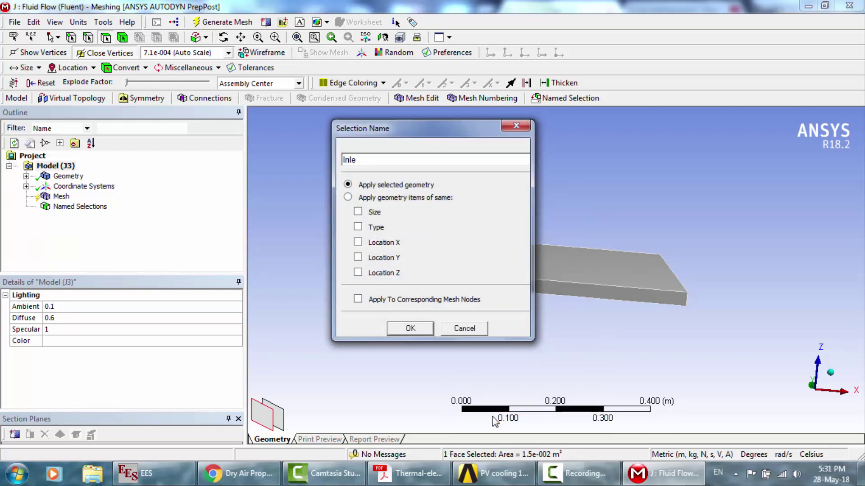
pyautogui.write('t')
pyautogui.press('Return')
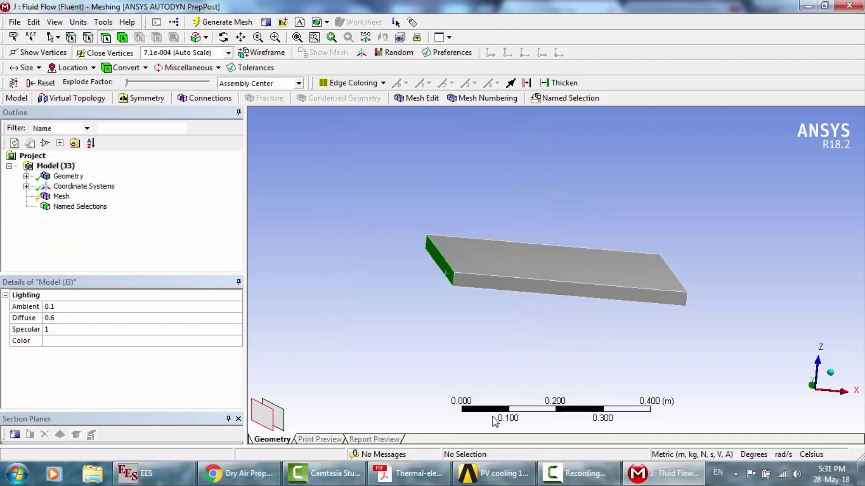
# Step: Create a named selection Outlet on the opposite narrow end face at the +X side of the duct
pyautogui.click(224, 37)
pyautogui.moveTo(566, 247); pyautogui.dragTo(502, 243)
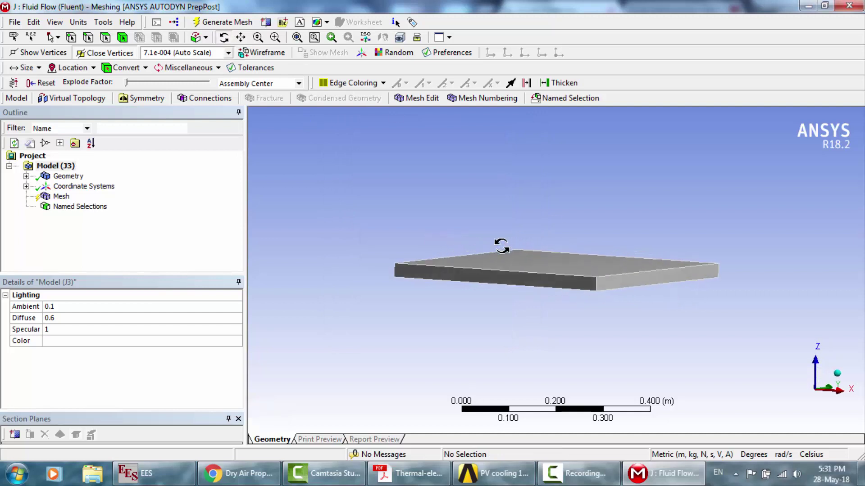
pyautogui.click(106, 37)
pyautogui.rightClick(635, 280)
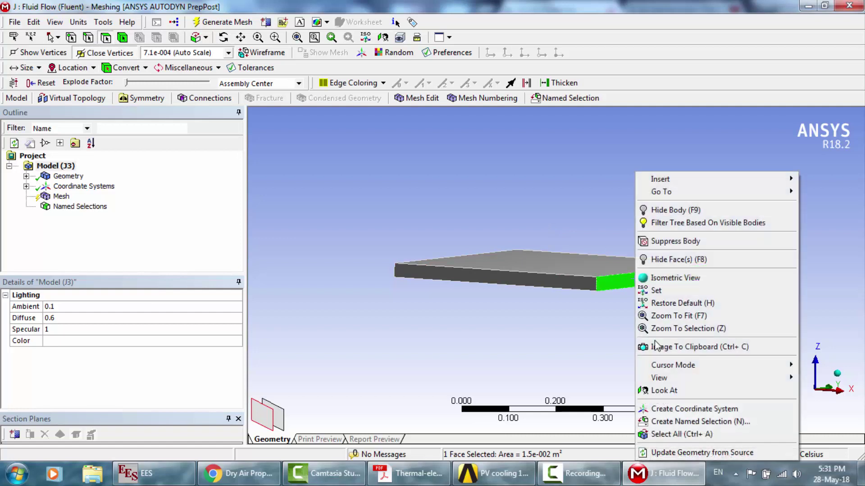
pyautogui.click(680, 420)
pyautogui.write('Ou')
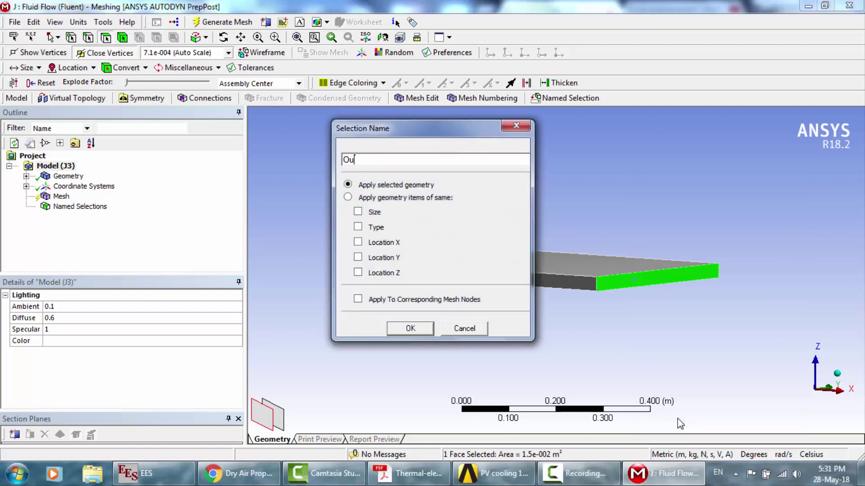
pyautogui.write('tlet')
pyautogui.press('Return')
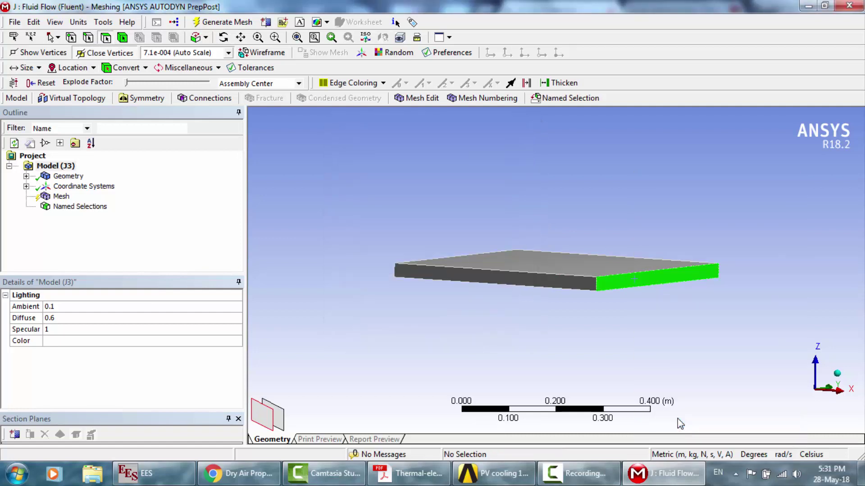
# Step: Set the mesh sizing's Relevance Center to Fine and update the mesh of the duct body
pyautogui.click(224, 37)
pyautogui.moveTo(500, 272); pyautogui.dragTo(565, 293)
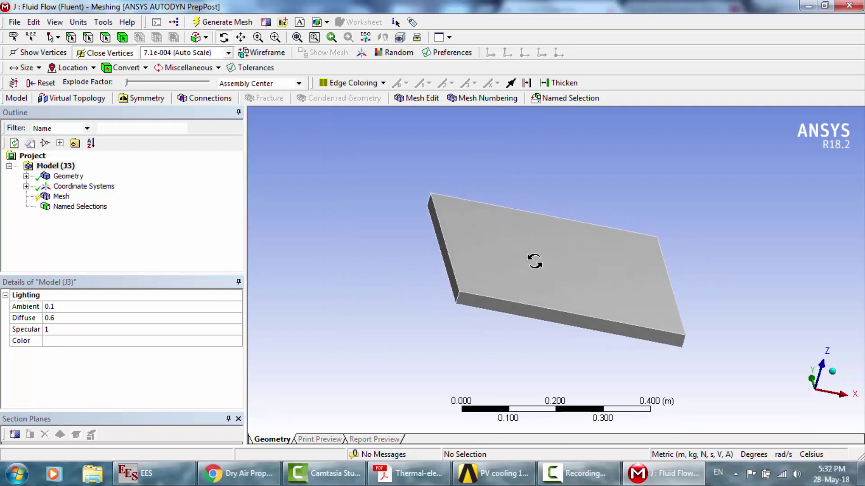
pyautogui.moveTo(534, 261); pyautogui.dragTo(515, 261)
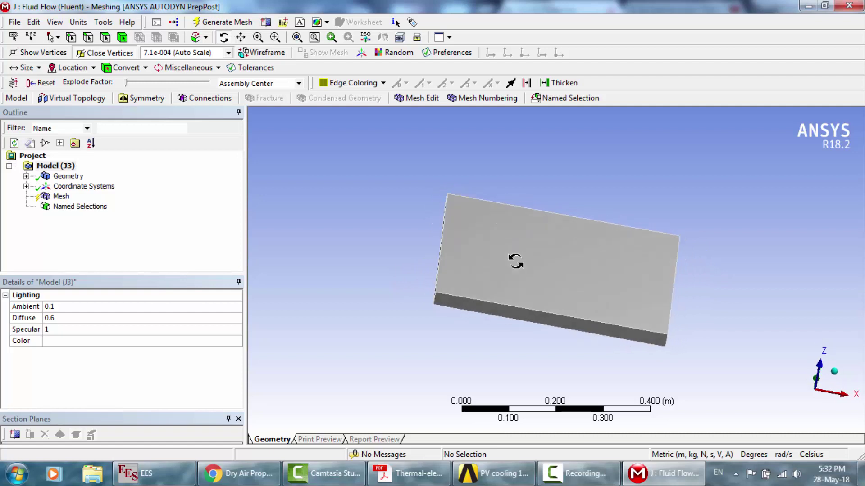
pyautogui.click(61, 196)
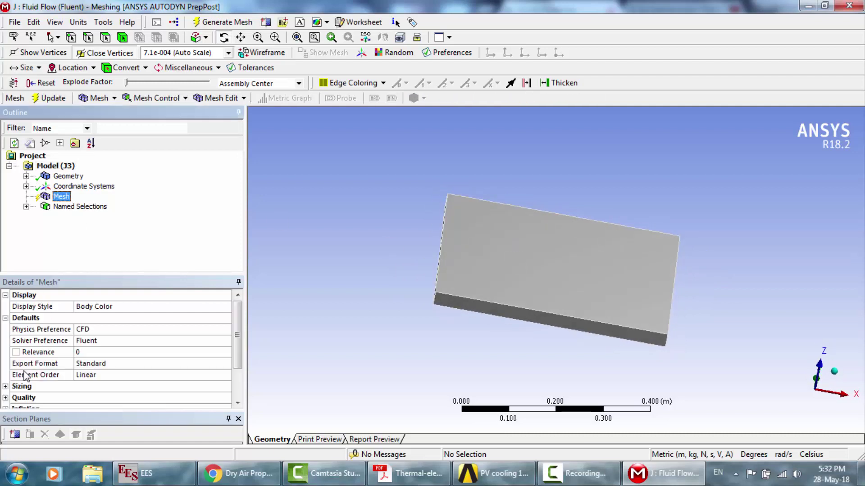
pyautogui.click(6, 386)
pyautogui.scroll(-2, 135, 356)
pyautogui.click(130, 341)
pyautogui.click(128, 352)
pyautogui.scroll(-1, 126, 368)
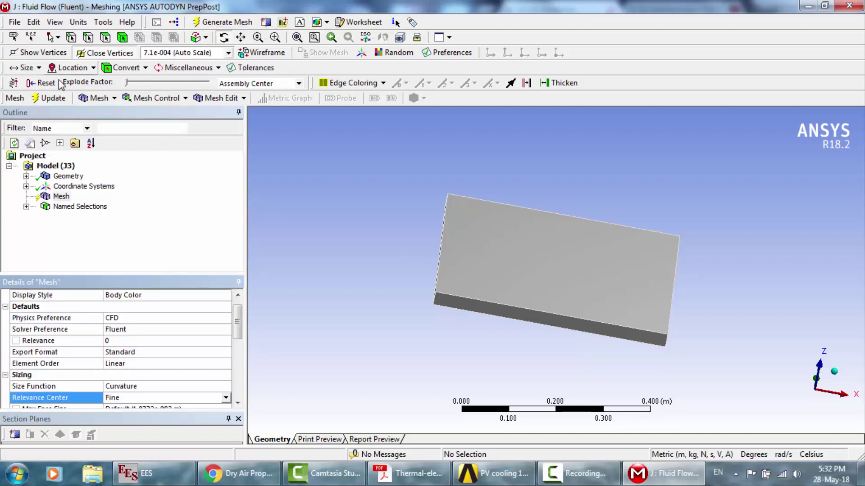
pyautogui.click(53, 98)
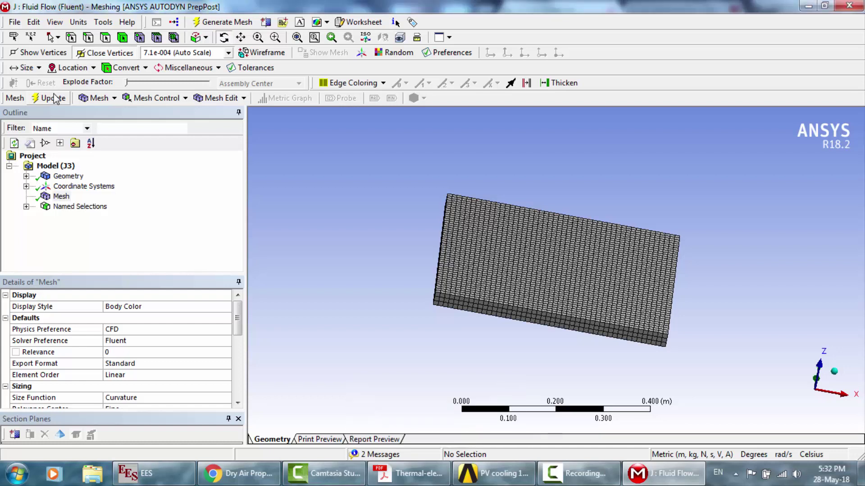
# Step: Expand the mesh statistics and set the Mesh Metric under Quality to Skewness for the duct mesh
pyautogui.click(236, 380)
pyautogui.click(6, 398)
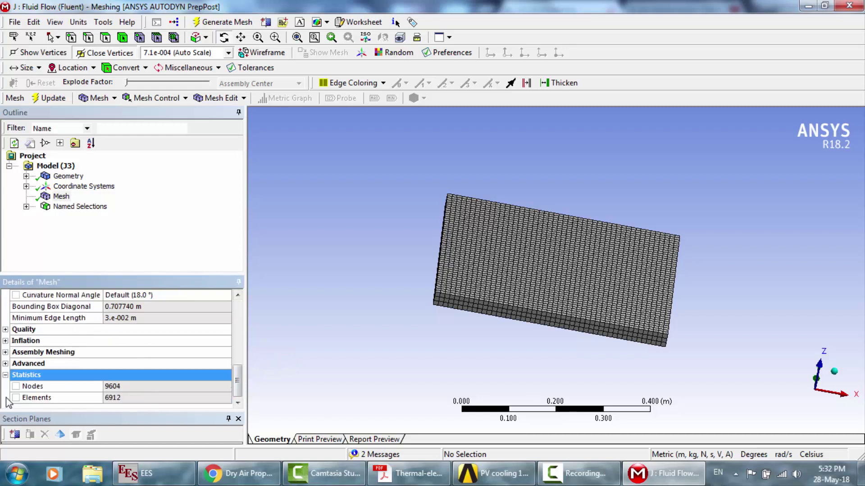
pyautogui.click(6, 331)
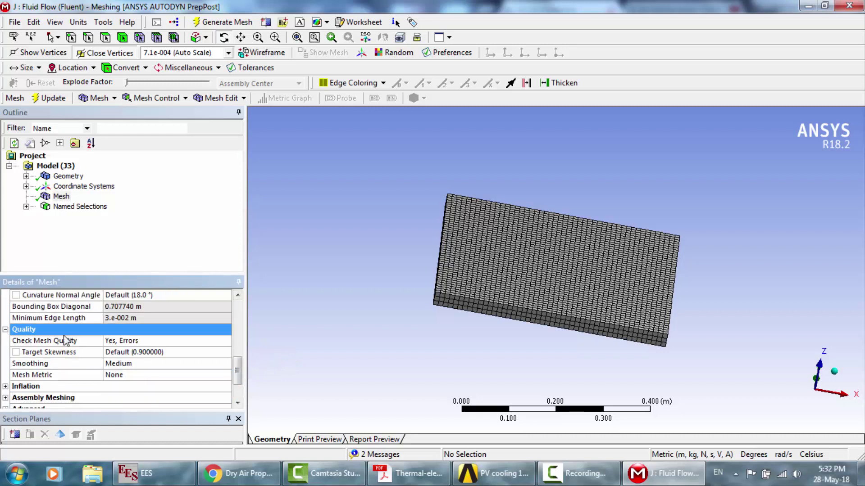
pyautogui.click(170, 364)
pyautogui.click(225, 376)
pyautogui.click(225, 375)
pyautogui.click(121, 459)
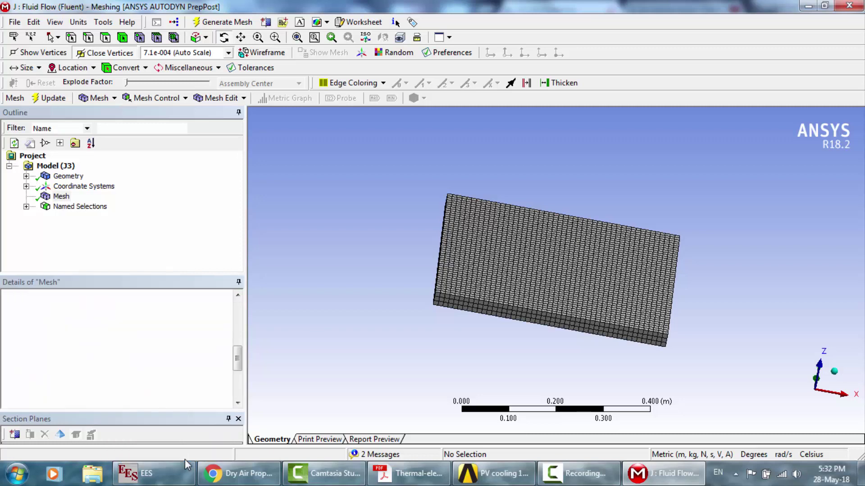
pyautogui.click(238, 402)
pyautogui.click(237, 402)
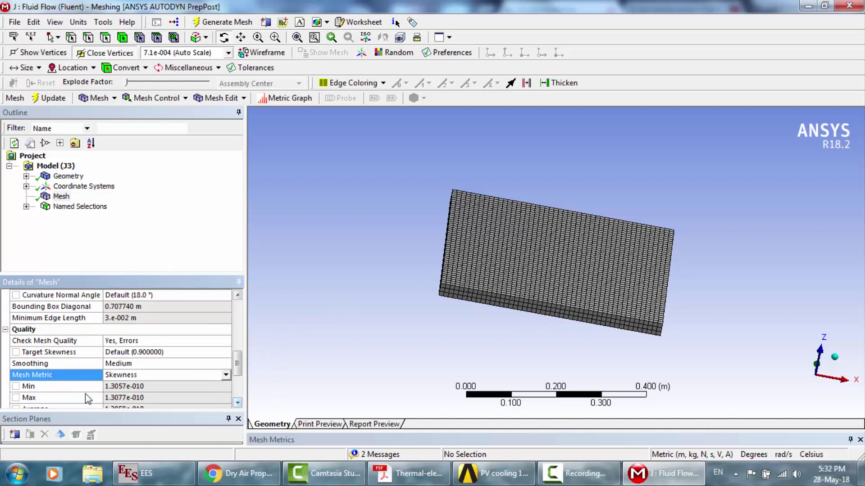
# Step: Examine the duct mesh from several angles, checking the divisions through its thickness and across the large face
pyautogui.click(238, 314)
pyautogui.click(237, 314)
pyautogui.moveTo(484, 226); pyautogui.dragTo(464, 227, button='middle')
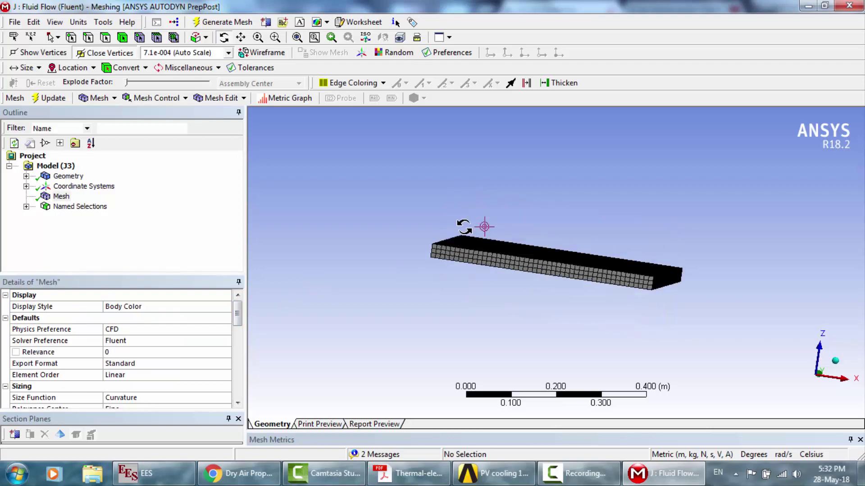
pyautogui.scroll(3, 463, 226)
pyautogui.scroll(3, 464, 227)
pyautogui.moveTo(495, 251); pyautogui.dragTo(492, 279, button='middle')
pyautogui.press('F7')
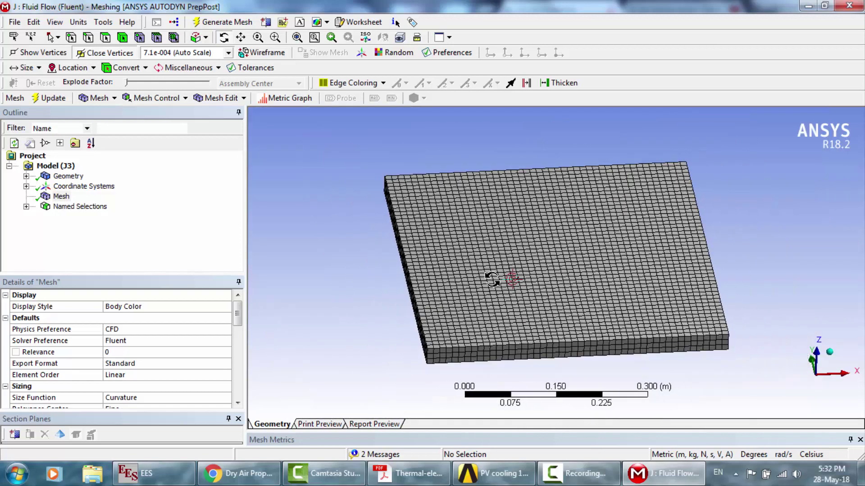
# Step: Close Meshing and reset the Setup cell of the Fluid Flow (Fluent) system in Workbench
pyautogui.click(850, 6)
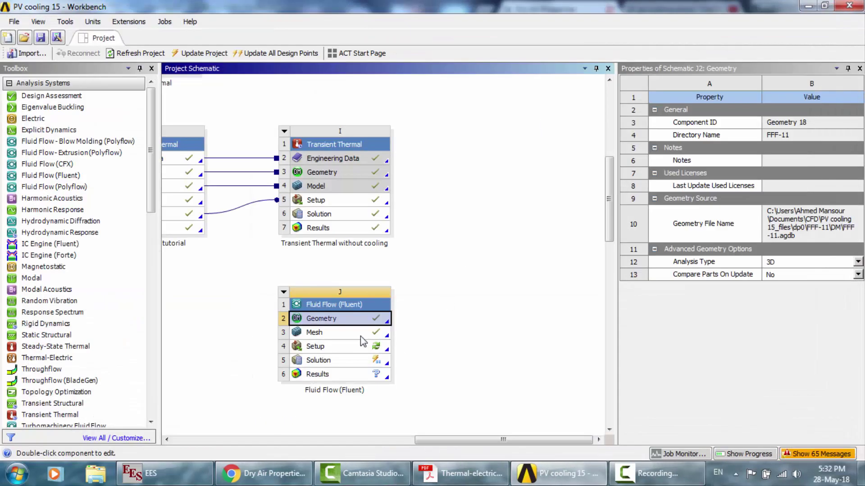
pyautogui.click(327, 347)
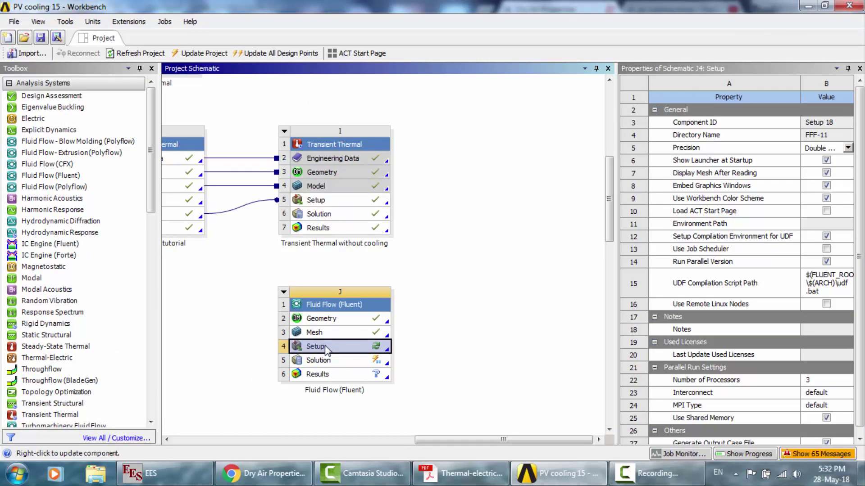
pyautogui.rightClick(327, 347)
pyautogui.click(367, 392)
pyautogui.press('Escape')
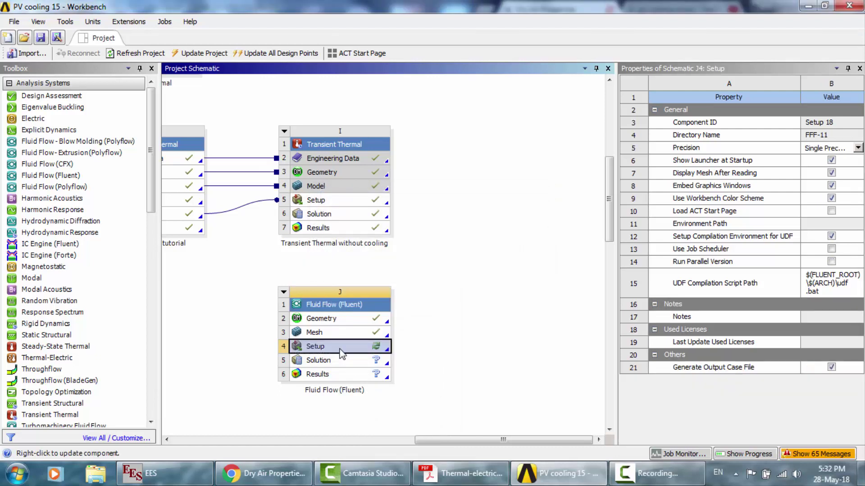
# Step: Launch Fluent from the Setup cell with Double Precision and parallel processing on 3 processes
pyautogui.doubleClick(340, 351)
pyautogui.click(452, 284)
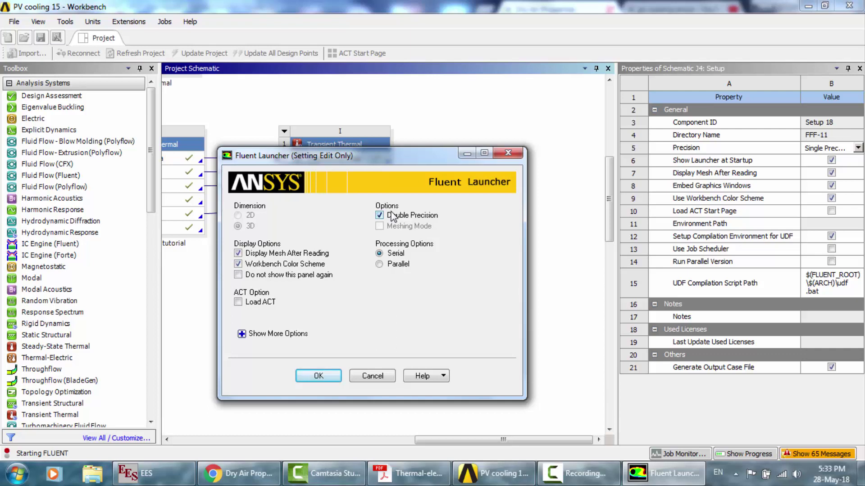
pyautogui.click(392, 264)
pyautogui.moveTo(422, 312); pyautogui.dragTo(385, 312)
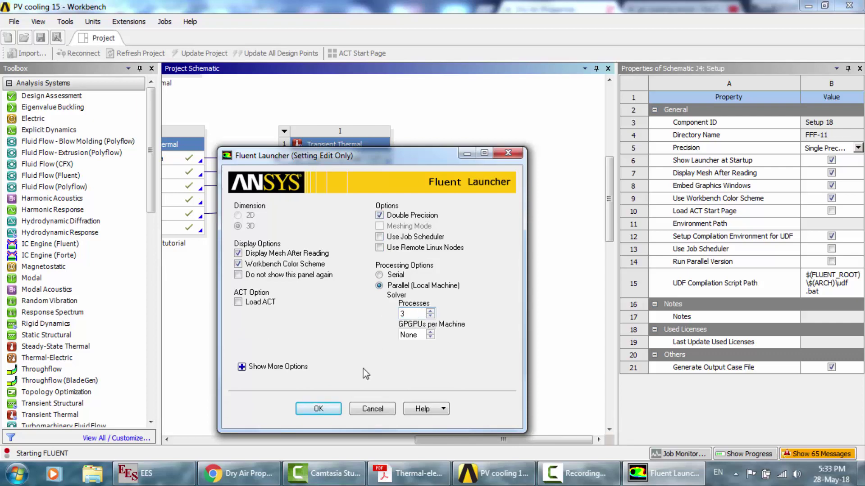
pyautogui.click(333, 410)
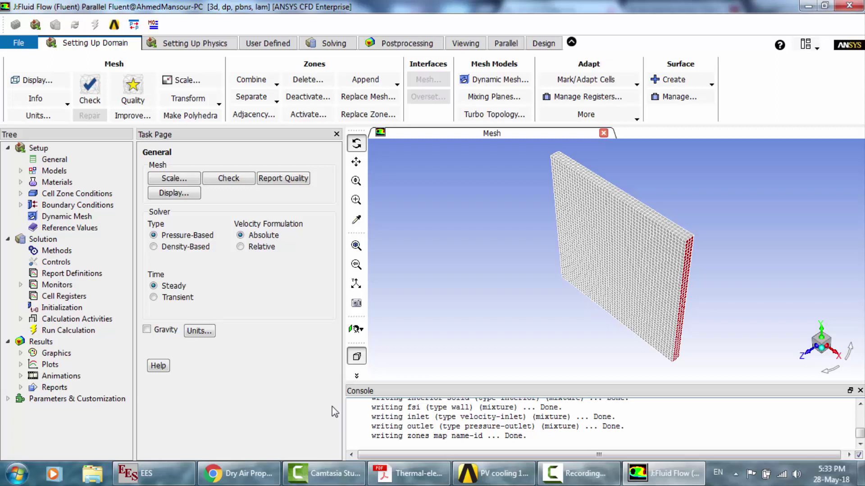
# Step: Look at the dry air properties table in Chrome and switch back to Fluent
pyautogui.click(247, 476)
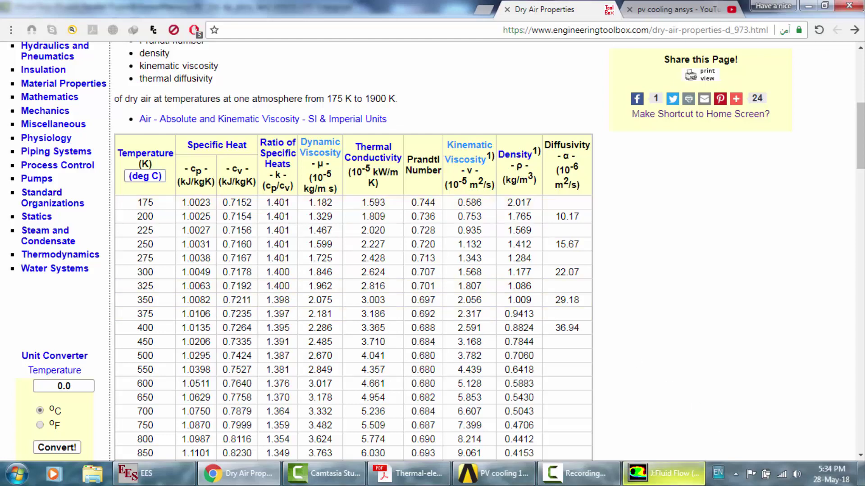
pyautogui.click(662, 474)
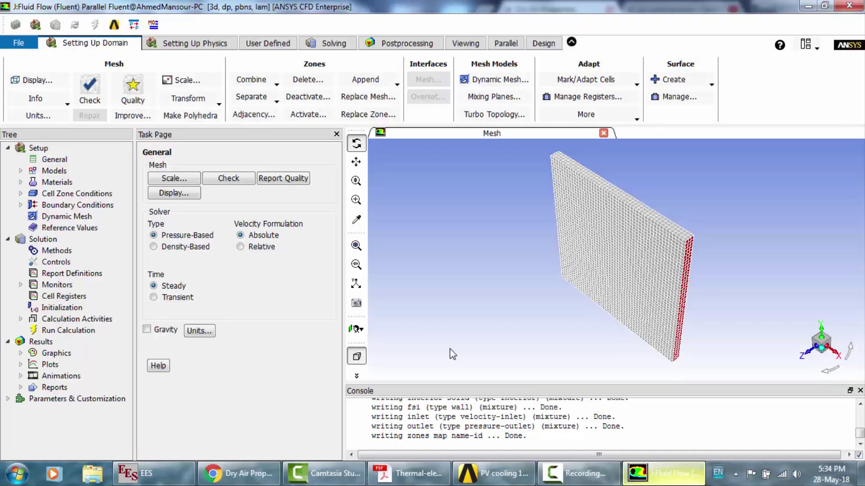
# Step: Enable the Energy Equation in the Fluent models
pyautogui.doubleClick(53, 172)
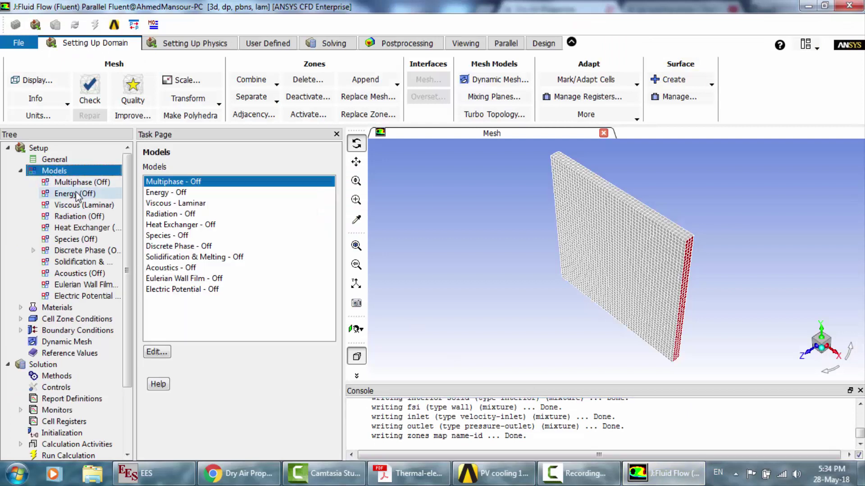
pyautogui.doubleClick(176, 192)
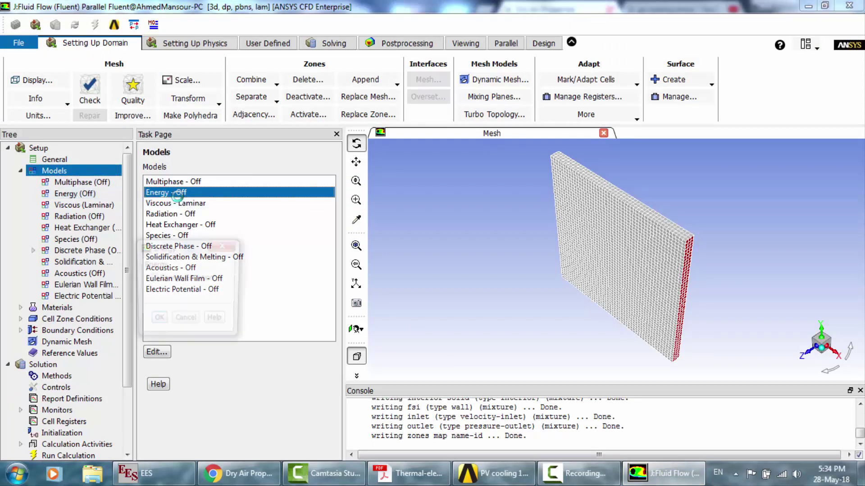
pyautogui.click(189, 280)
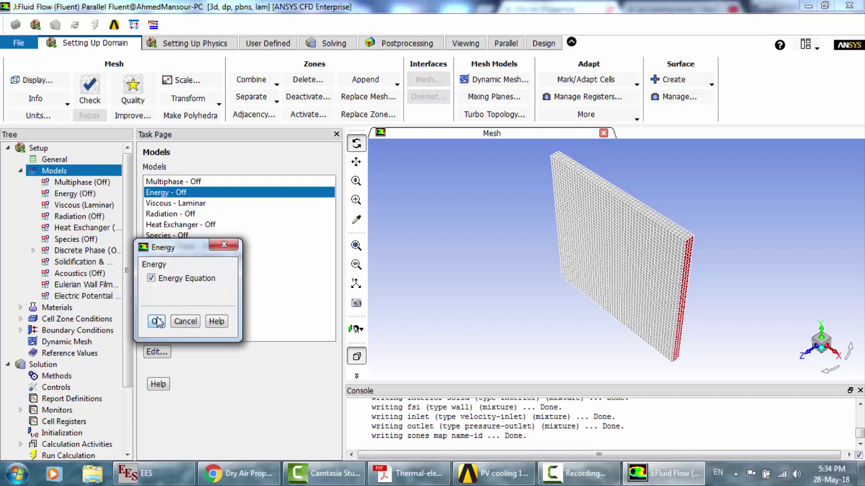
pyautogui.click(156, 321)
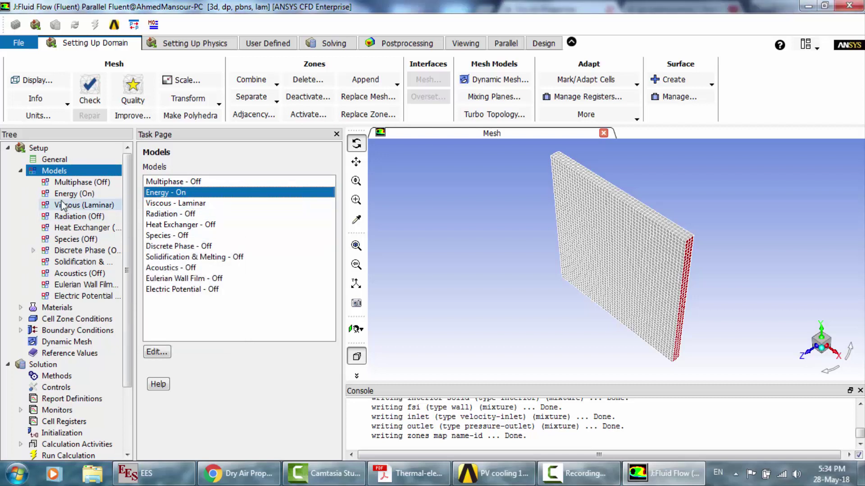
pyautogui.click(20, 170)
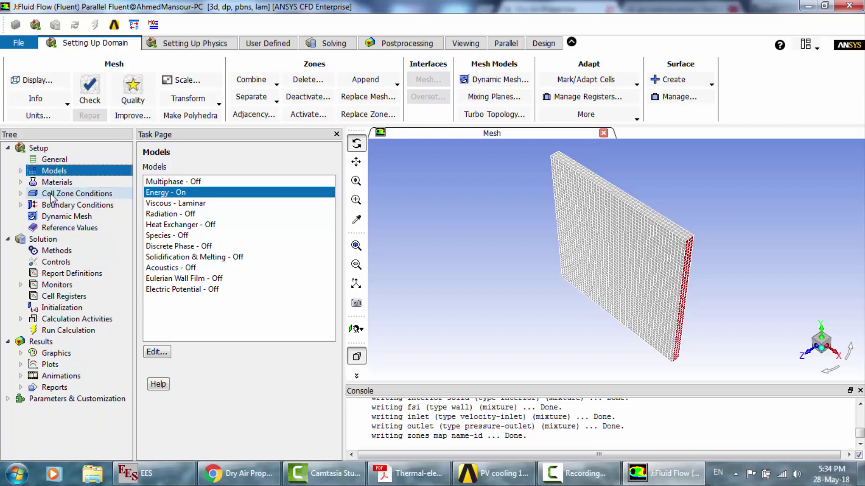
# Step: Check the material and zone type assigned to the solid cell zone in the cell zone conditions
pyautogui.click(20, 193)
pyautogui.click(62, 206)
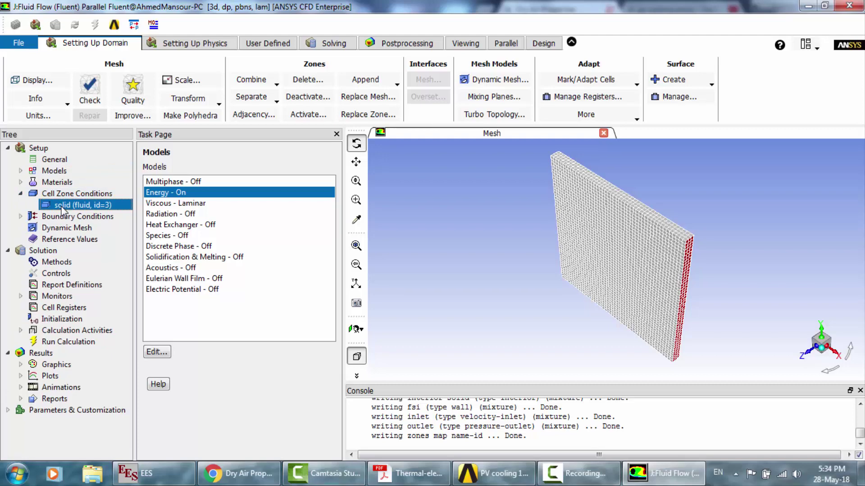
pyautogui.doubleClick(61, 207)
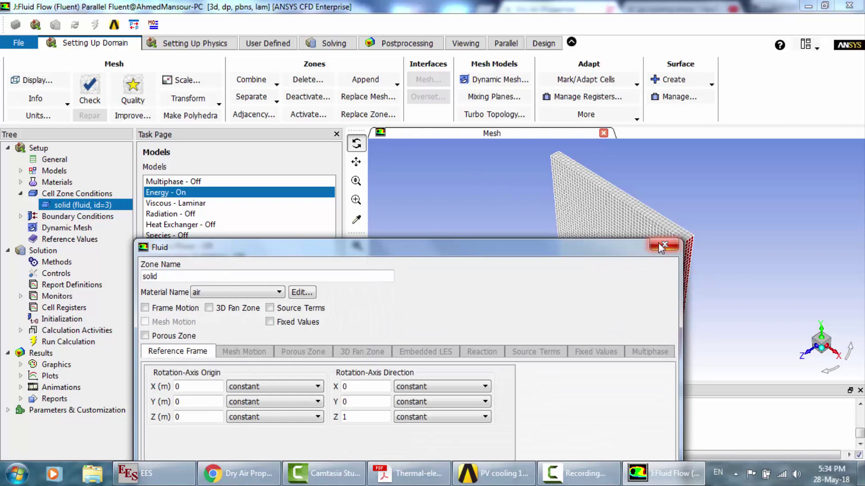
pyautogui.click(653, 249)
pyautogui.doubleClick(51, 205)
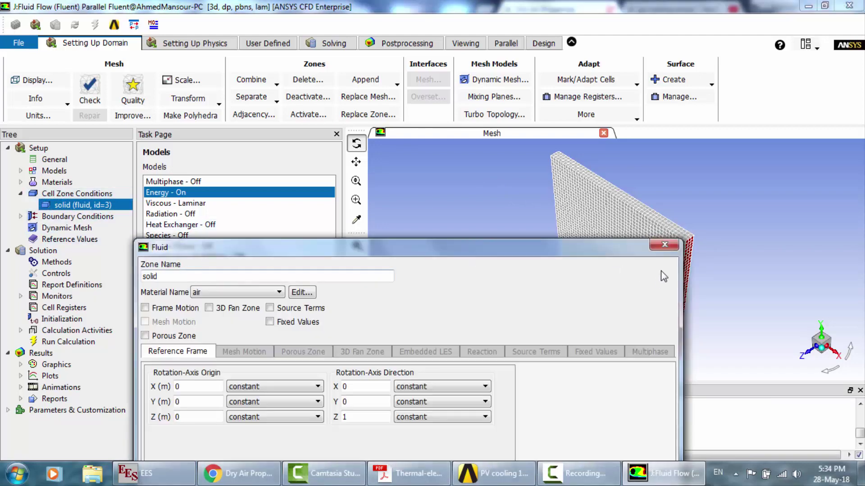
pyautogui.click(665, 245)
pyautogui.doubleClick(76, 193)
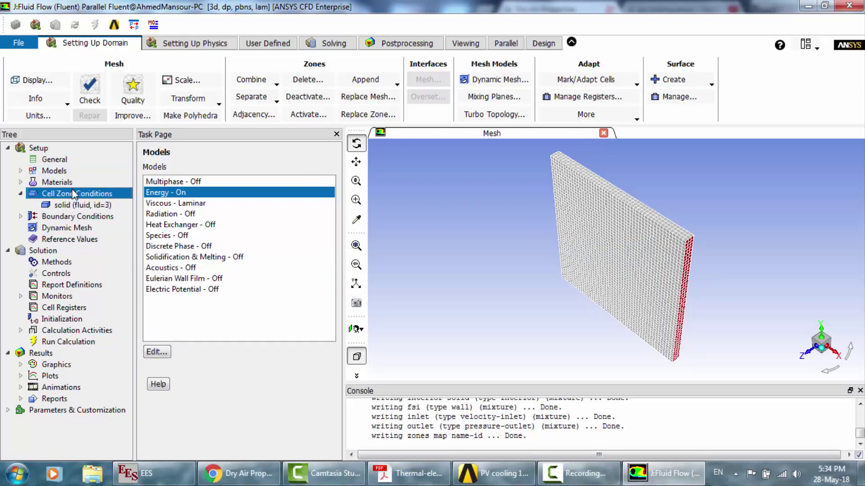
pyautogui.click(166, 190)
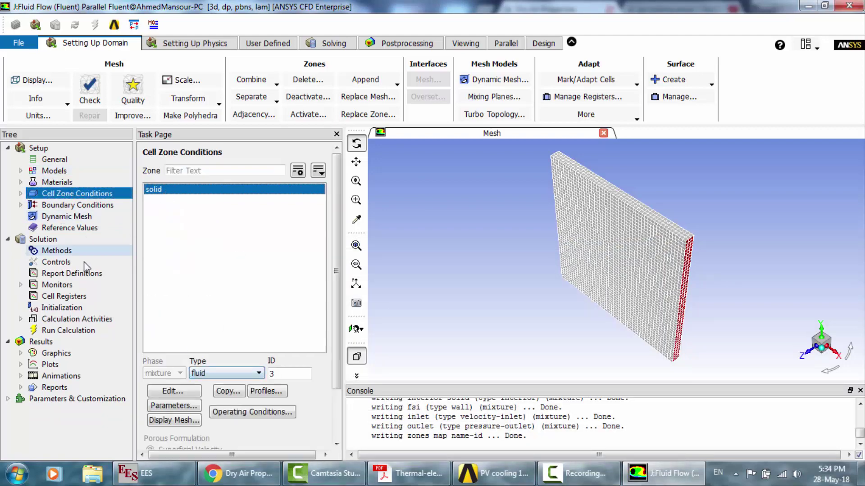
# Step: Change the fsi wall boundary's thermal condition to Temperature and accept its default constant value
pyautogui.doubleClick(62, 206)
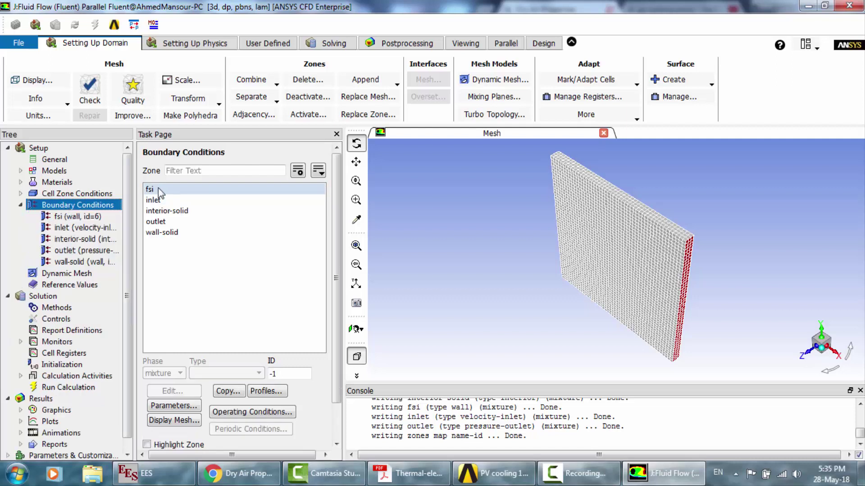
pyautogui.click(153, 190)
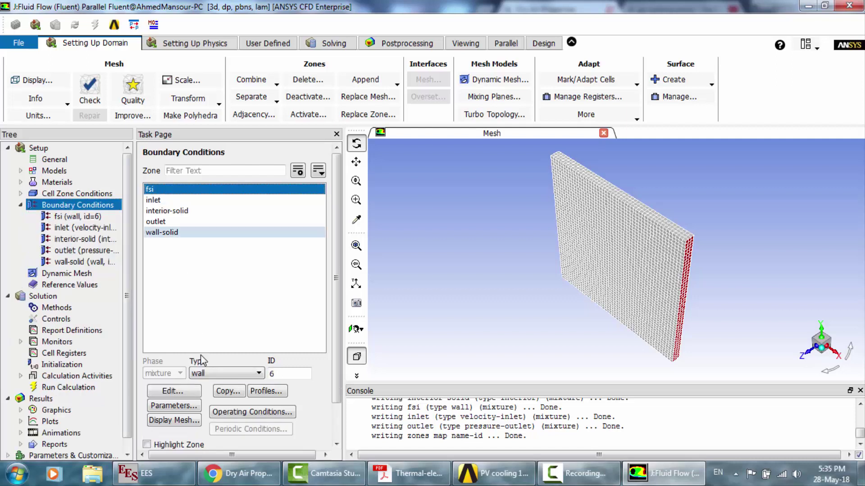
pyautogui.click(194, 394)
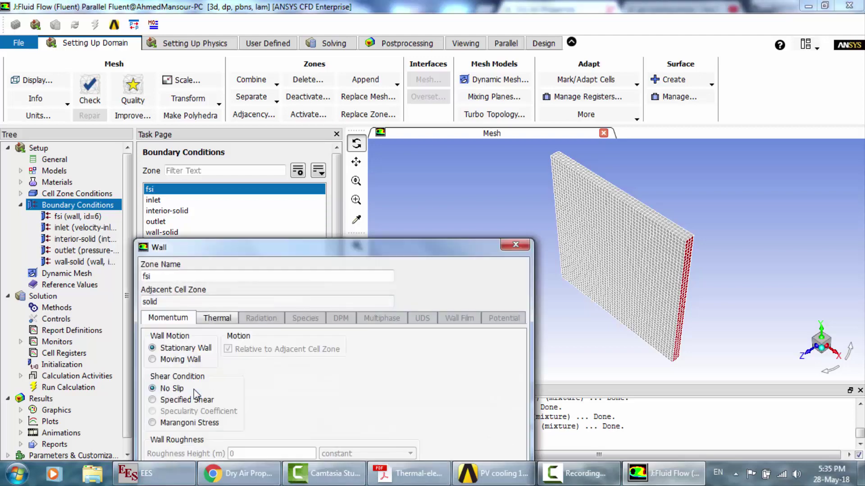
pyautogui.moveTo(281, 246); pyautogui.dragTo(283, 153)
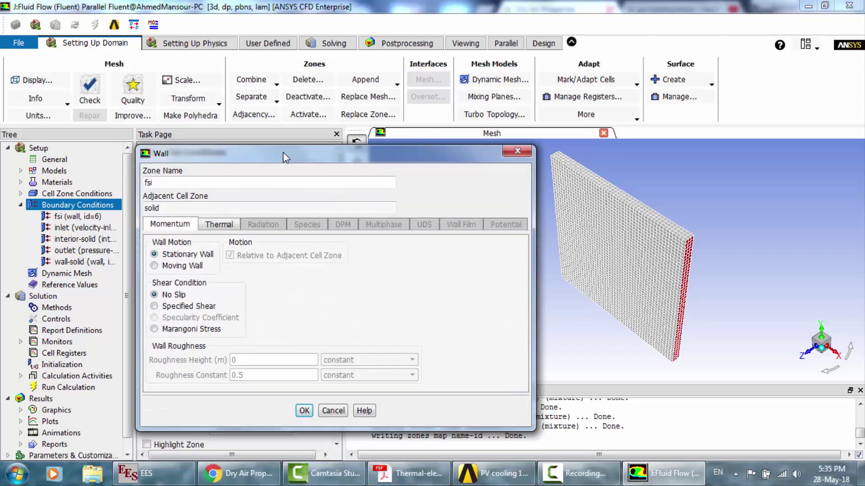
pyautogui.click(221, 223)
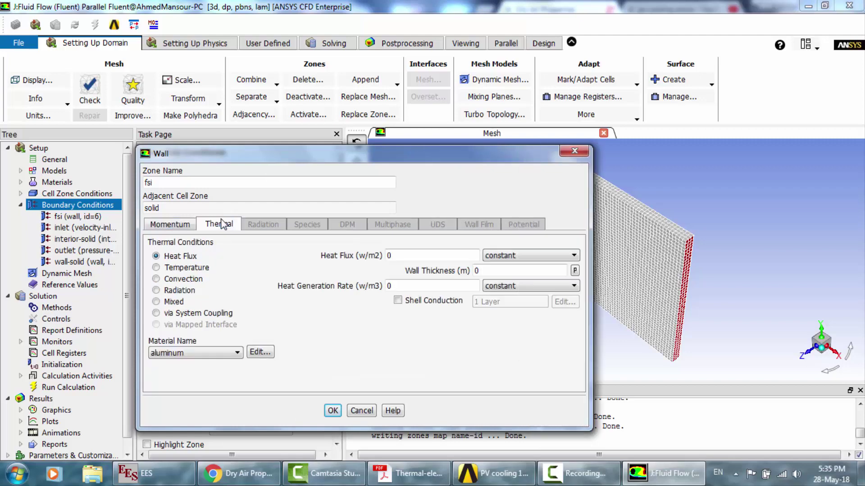
pyautogui.click(177, 269)
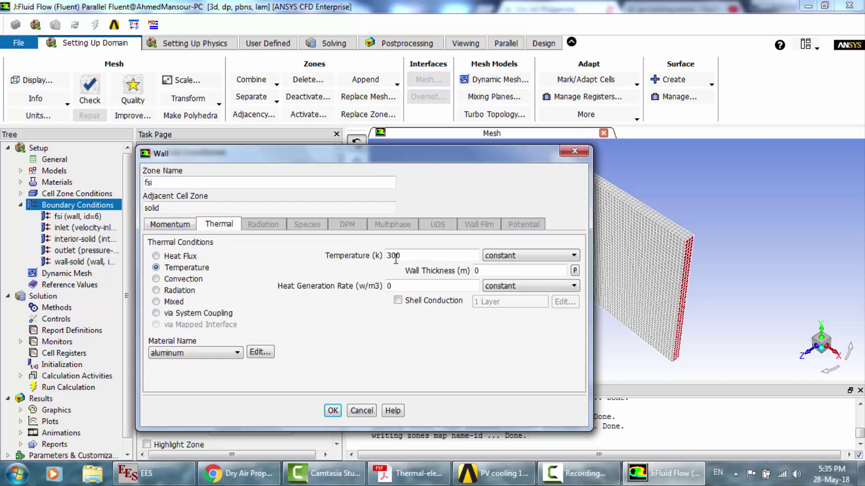
pyautogui.click(333, 411)
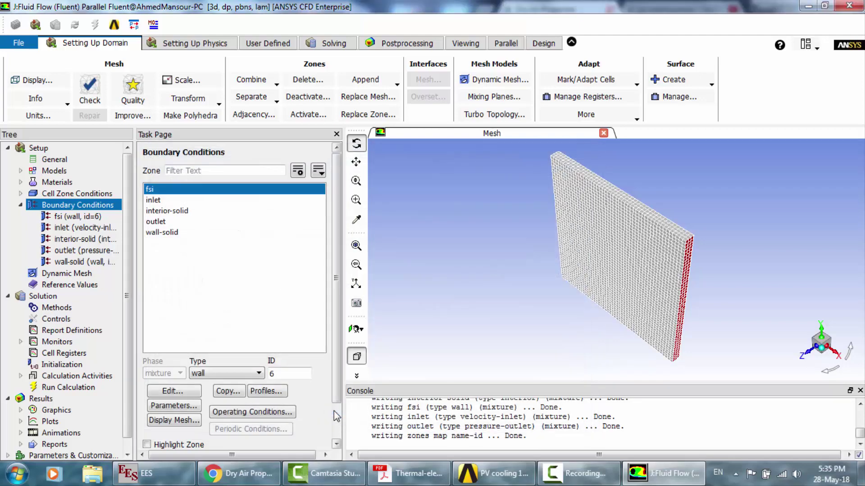
# Step: Edit the velocity inlet boundary, check its thermal settings, and enter its velocity magnitude as a constant normal to the boundary
pyautogui.click(164, 200)
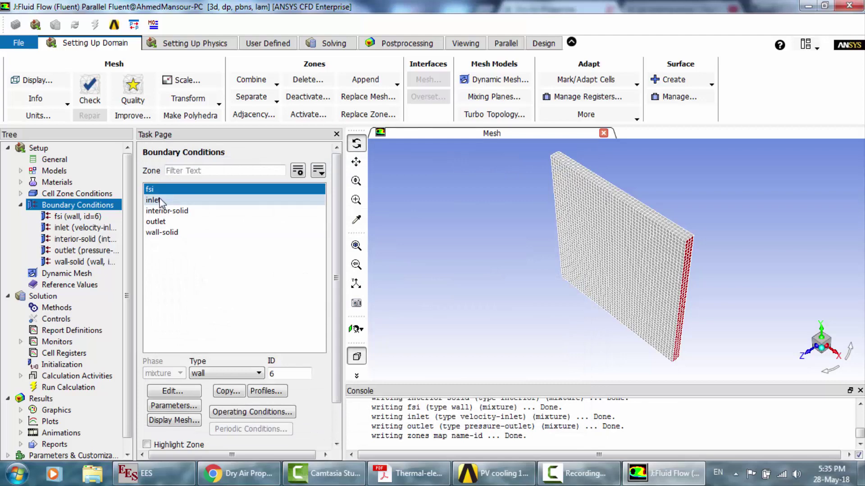
pyautogui.click(188, 392)
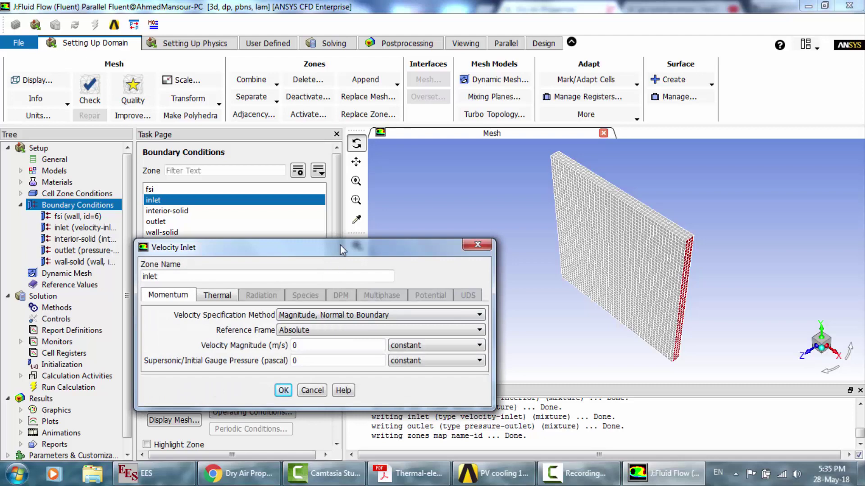
pyautogui.moveTo(339, 244); pyautogui.dragTo(327, 187)
pyautogui.click(193, 239)
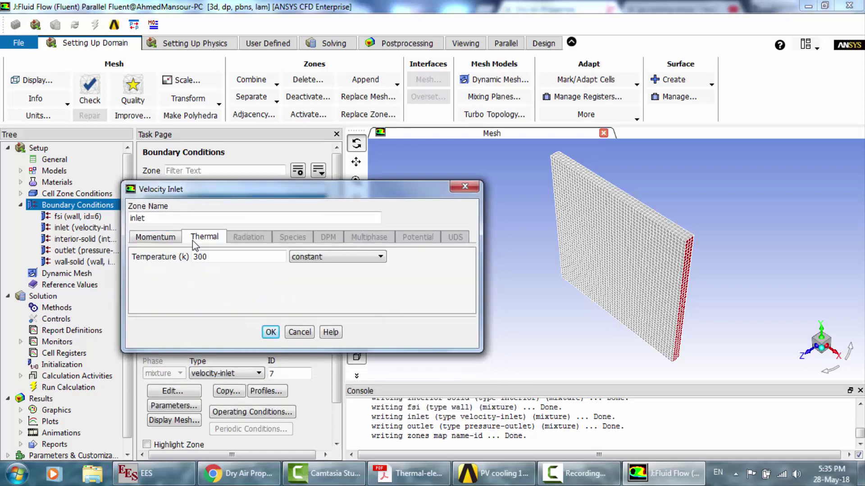
pyautogui.click(169, 238)
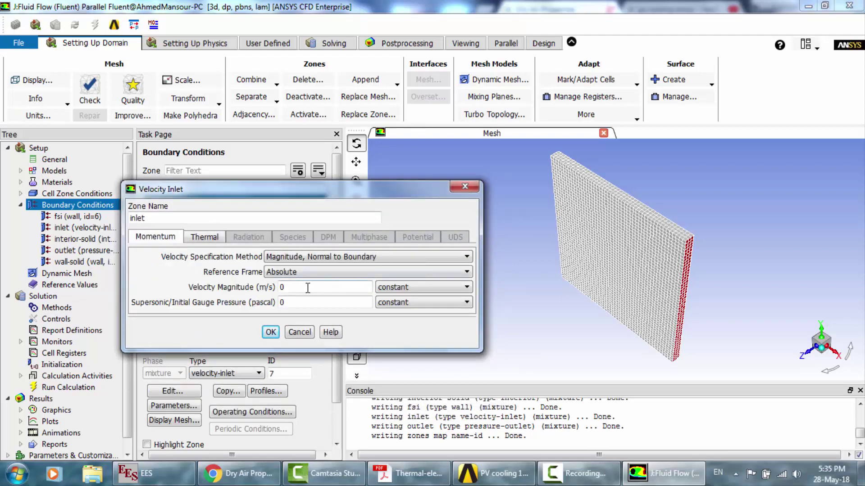
pyautogui.moveTo(295, 289); pyautogui.dragTo(267, 286)
pyautogui.click(270, 332)
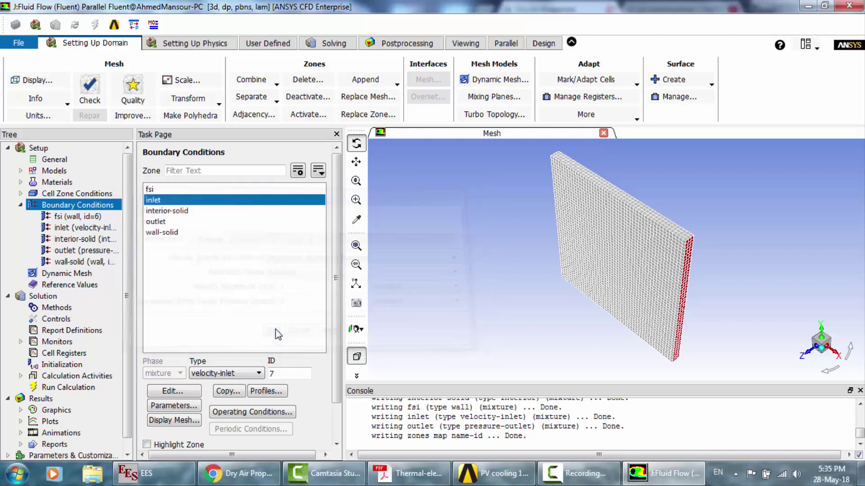
# Step: Set the pressure outlet's gauge pressure to 100000 pascal, after checking its thermal settings
pyautogui.click(182, 221)
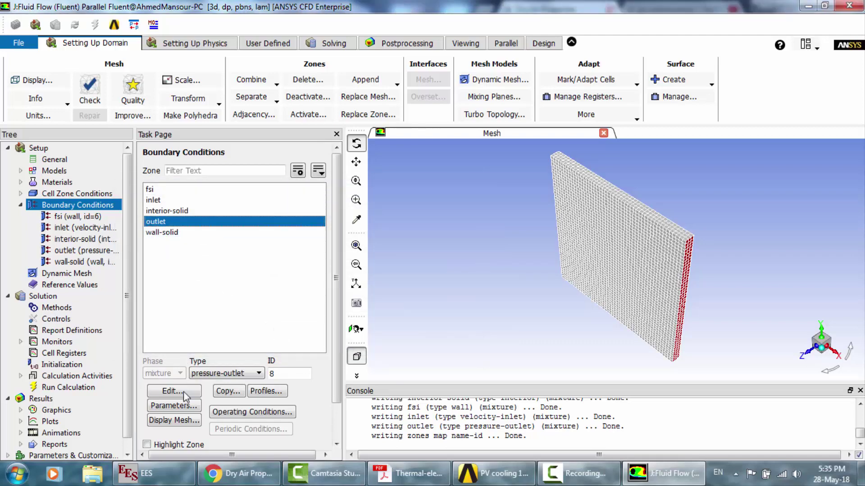
pyautogui.click(183, 393)
pyautogui.click(216, 295)
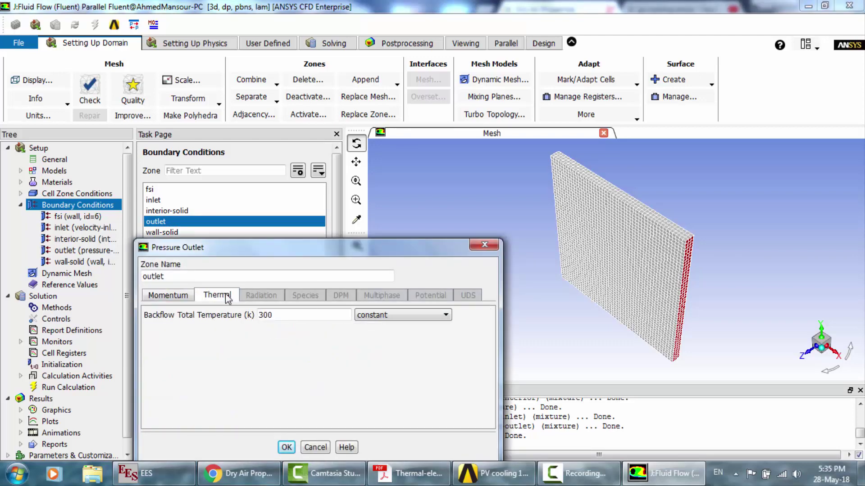
pyautogui.click(187, 300)
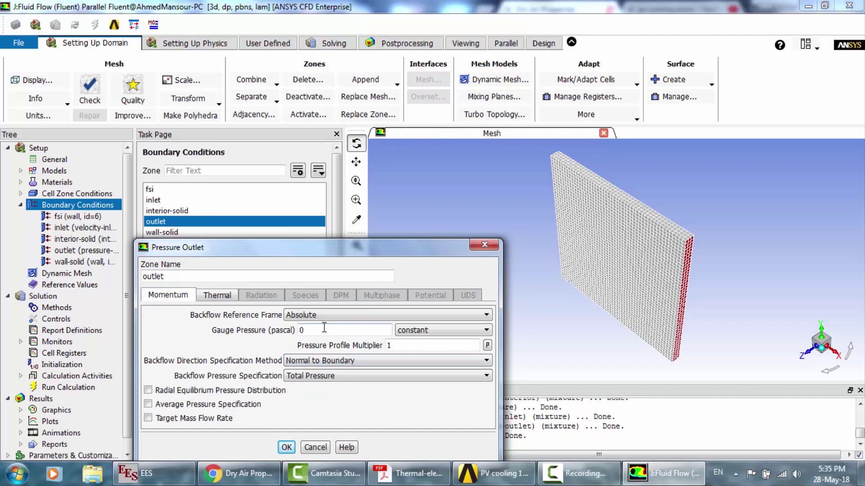
pyautogui.moveTo(318, 246); pyautogui.dragTo(317, 170)
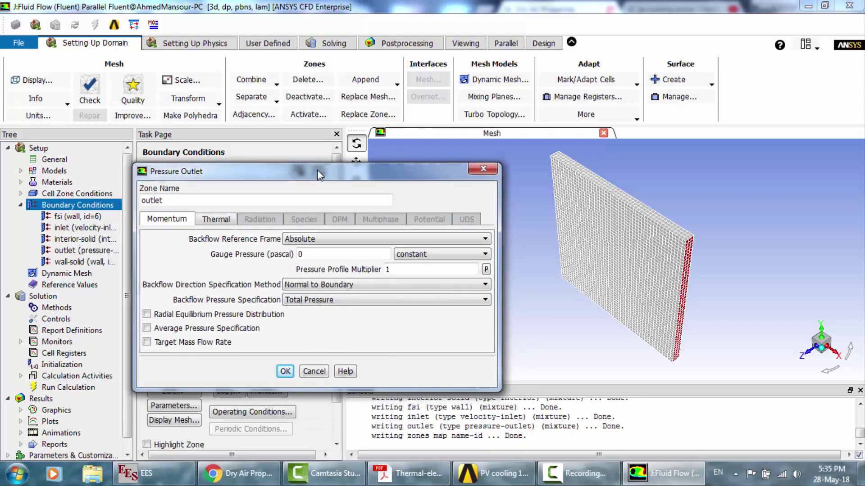
pyautogui.moveTo(324, 259); pyautogui.dragTo(271, 256)
pyautogui.write('100000')
pyautogui.click(285, 372)
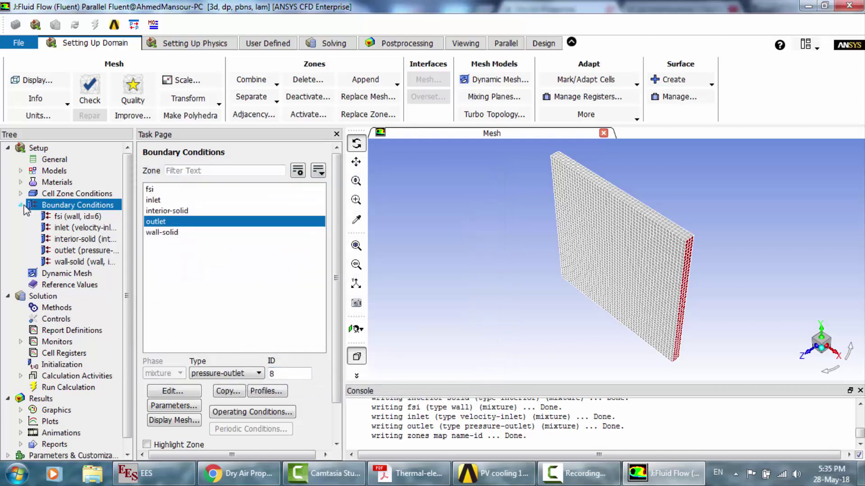
# Step: Change the wall-solid boundary's thermal condition to Temperature with a constant 300 K
pyautogui.click(21, 205)
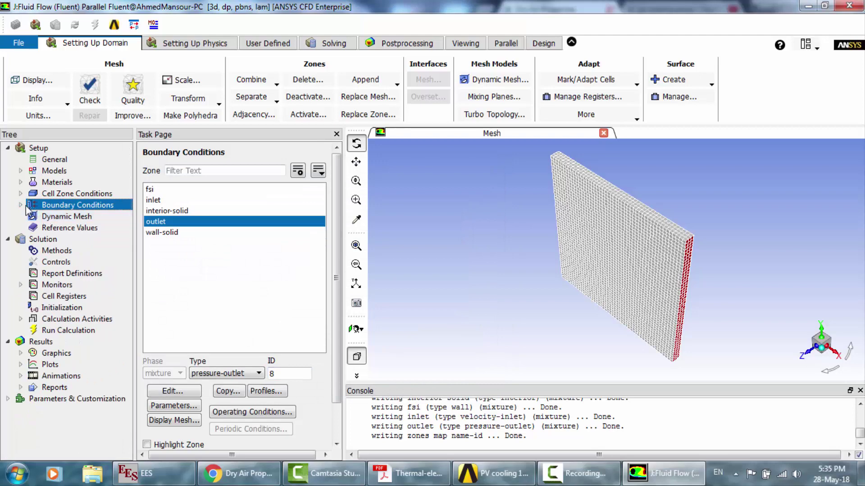
pyautogui.click(22, 205)
pyautogui.click(85, 262)
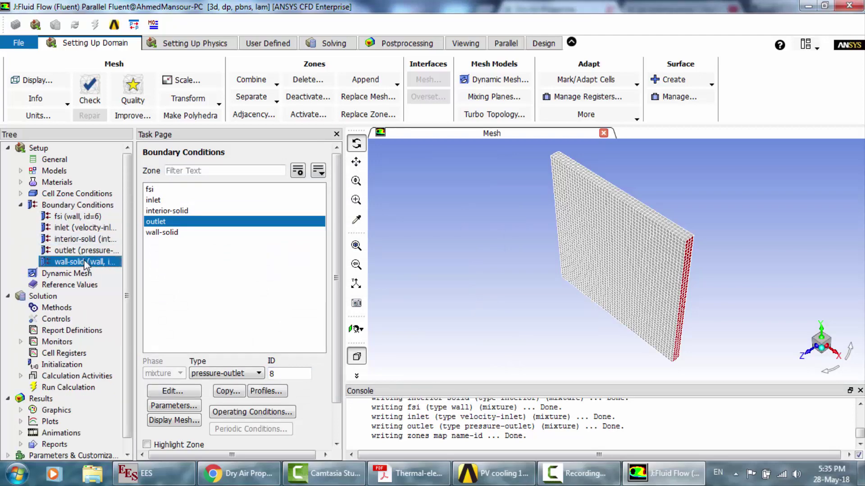
pyautogui.doubleClick(85, 262)
pyautogui.click(206, 321)
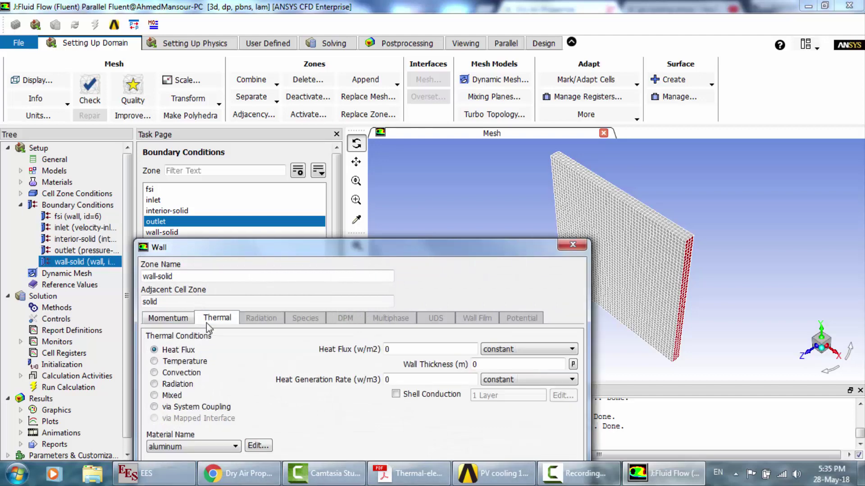
pyautogui.click(183, 361)
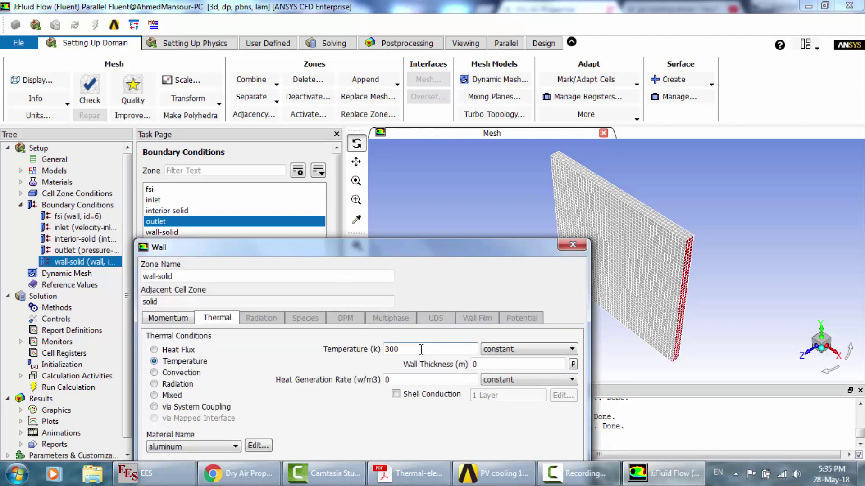
pyautogui.moveTo(471, 252); pyautogui.dragTo(469, 102)
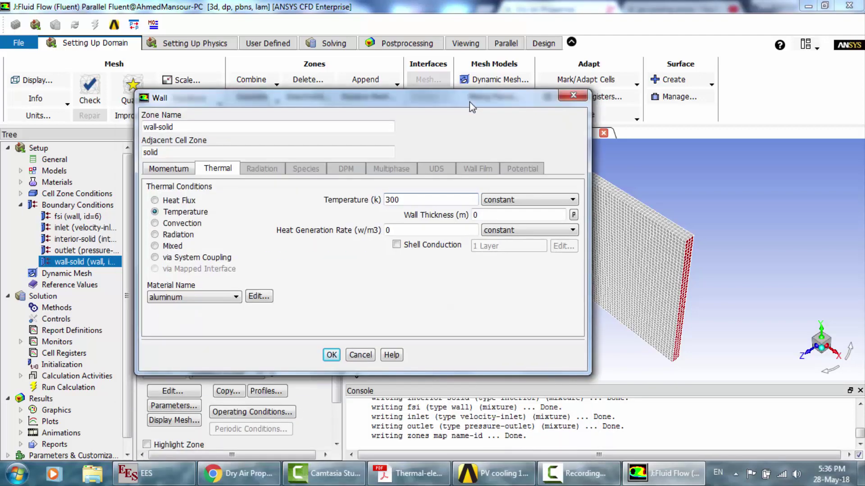
pyautogui.click(331, 355)
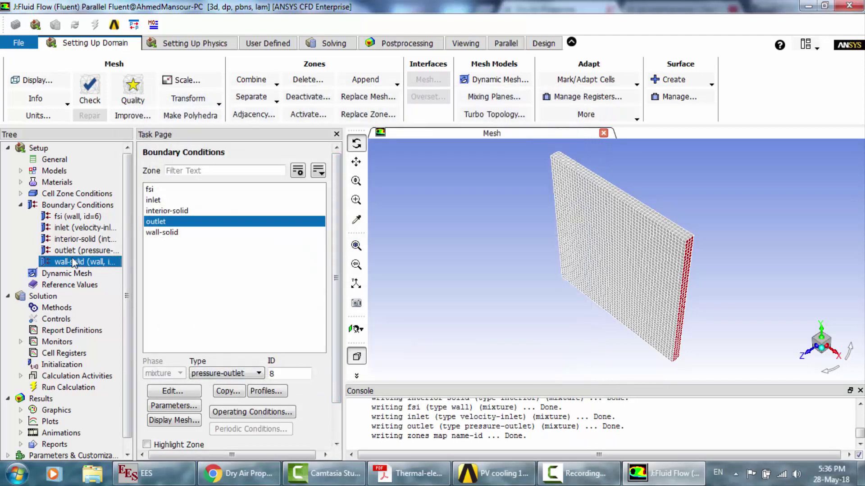
# Step: Examine the interior-solid zone type and the gradient options in the solution methods, keeping Least Squares Cell Based
pyautogui.click(68, 239)
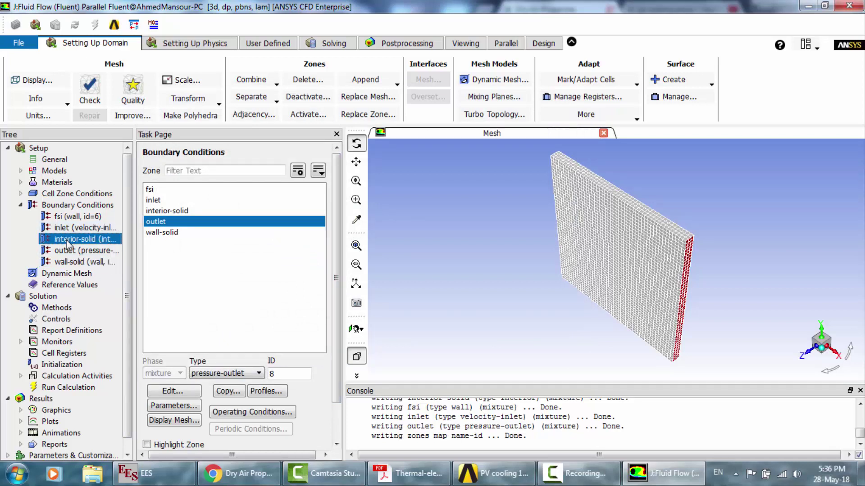
pyautogui.click(175, 210)
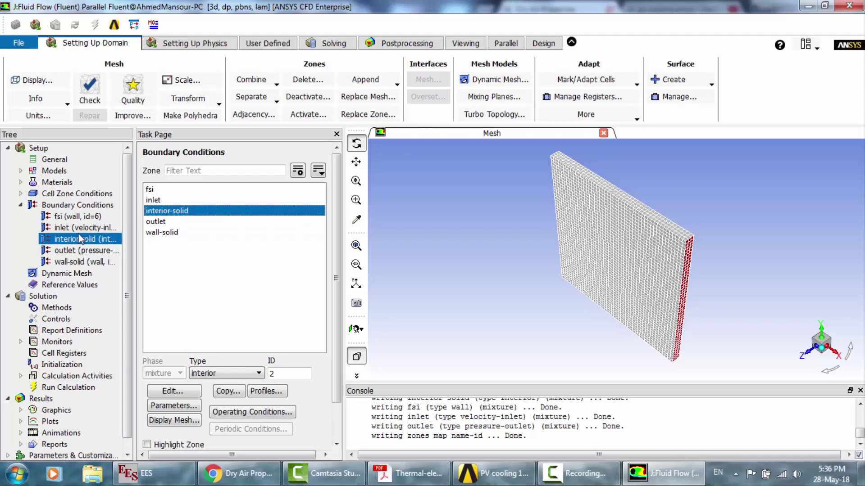
pyautogui.click(53, 309)
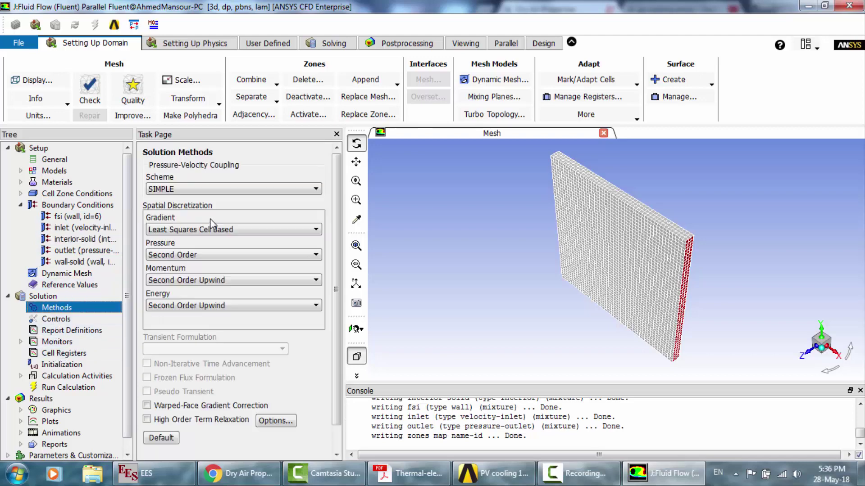
pyautogui.click(187, 231)
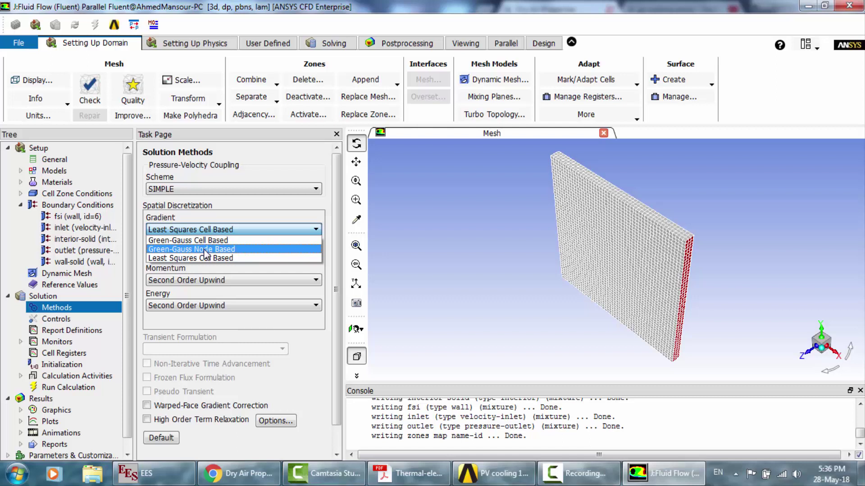
pyautogui.click(257, 213)
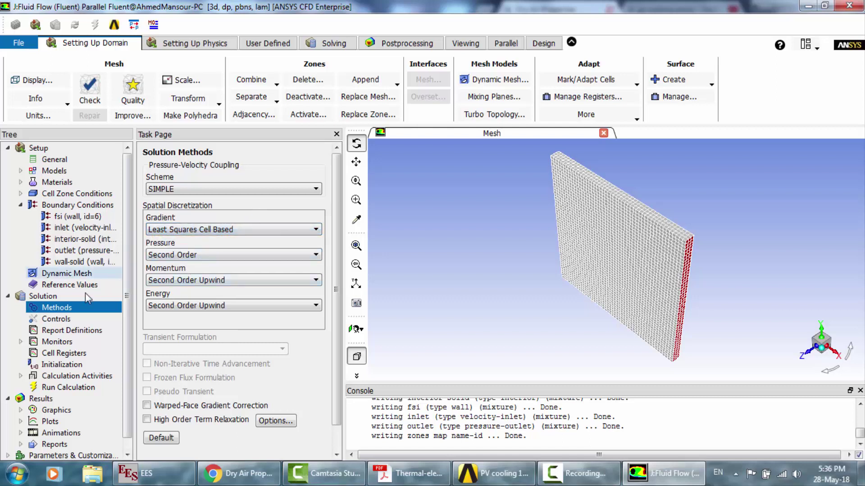
pyautogui.doubleClick(55, 331)
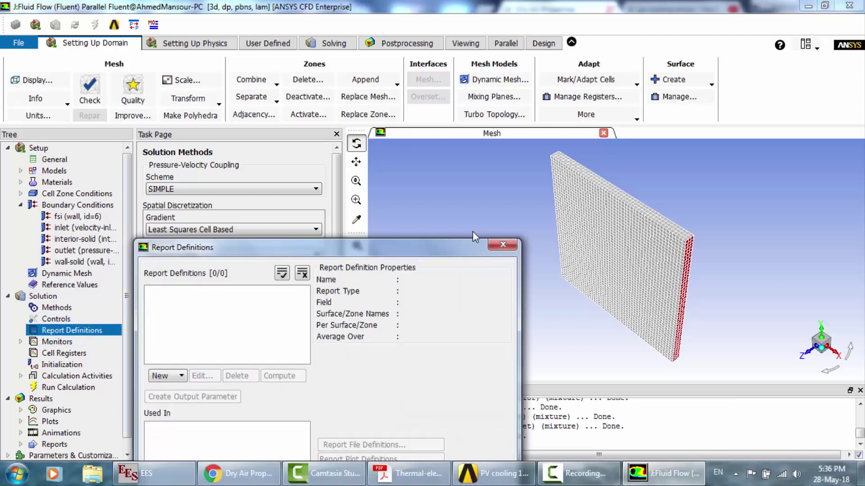
pyautogui.click(503, 245)
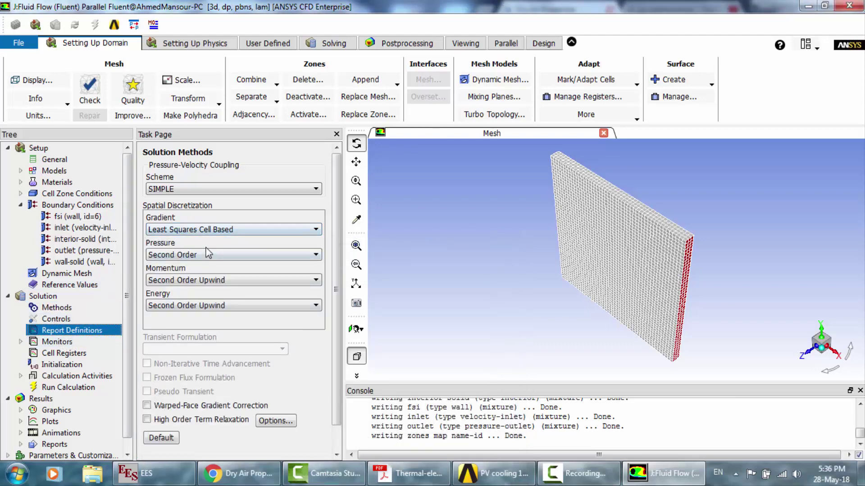
# Step: Set the residual monitors' absolute criteria to 0.00001 for continuity and the x-, y- and z-velocity equations
pyautogui.click(21, 342)
pyautogui.click(68, 354)
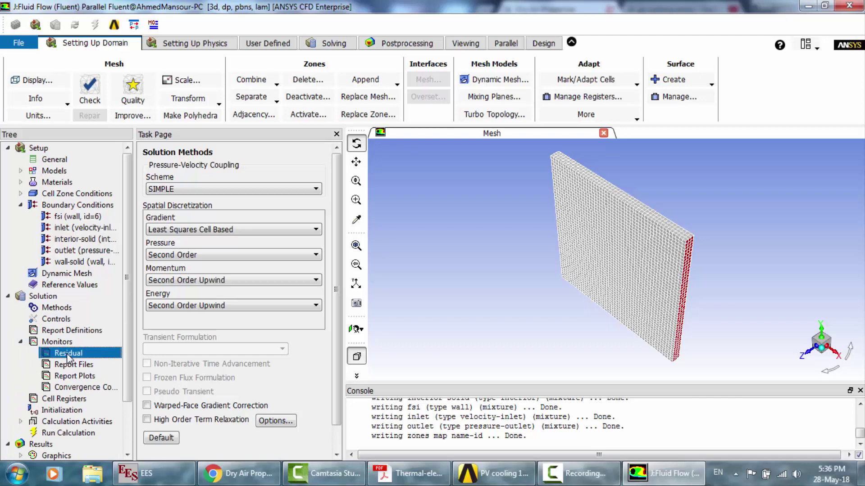
pyautogui.doubleClick(67, 354)
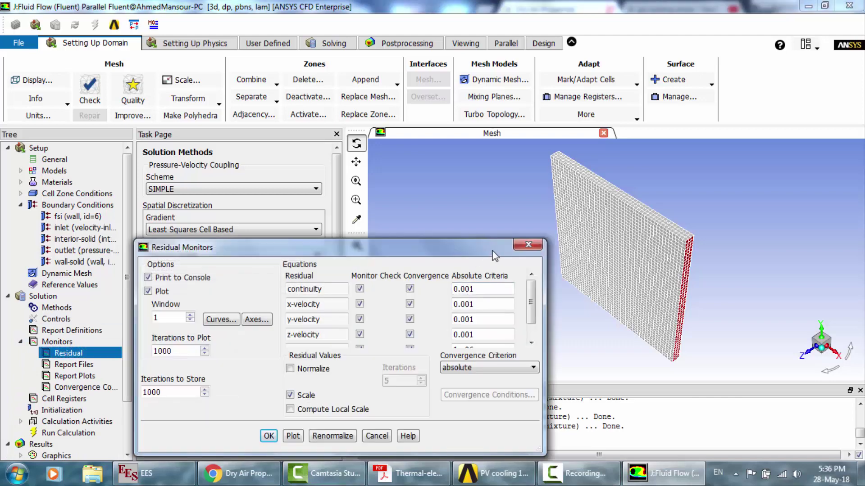
pyautogui.moveTo(495, 256); pyautogui.dragTo(493, 212)
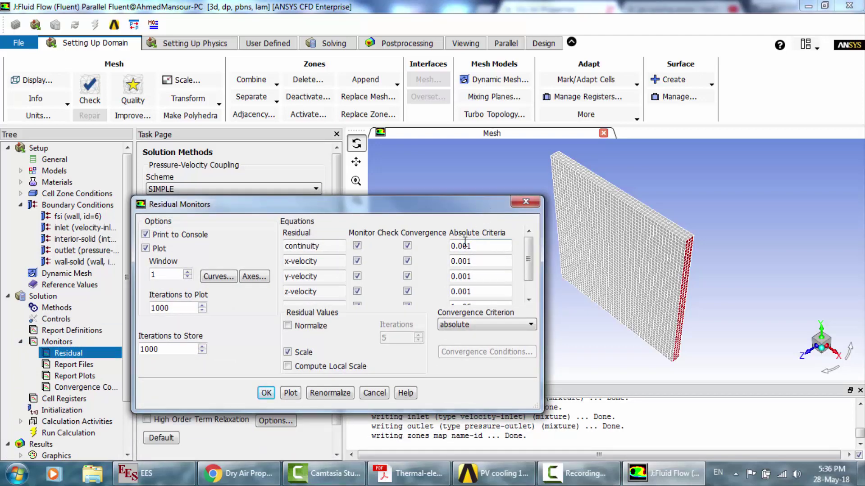
pyautogui.write('00')
pyautogui.press('Tab')
pyautogui.write('0.00001')
pyautogui.press('Tab')
pyautogui.write('0.00001')
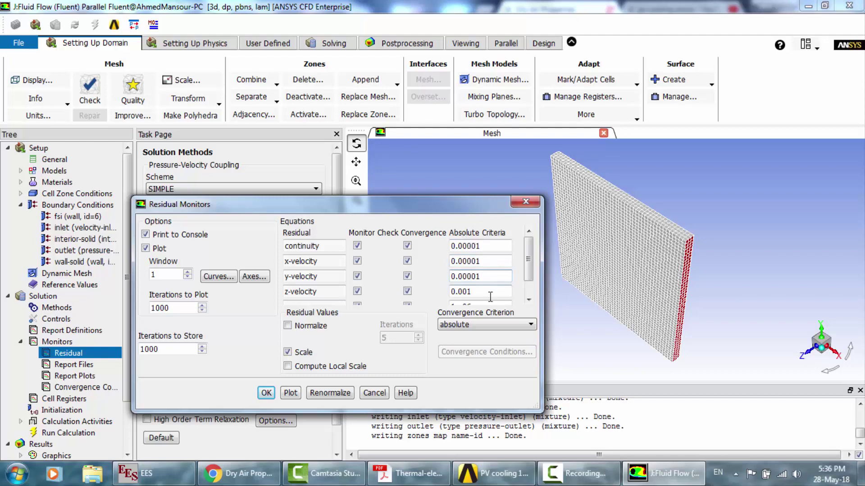
pyautogui.press('Tab')
pyautogui.write('0.00001')
pyautogui.scroll(-1, 495, 274)
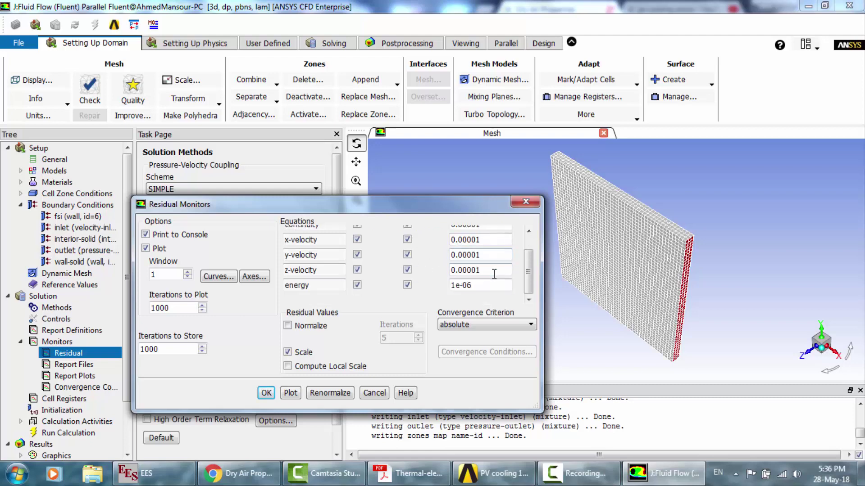
pyautogui.click(266, 394)
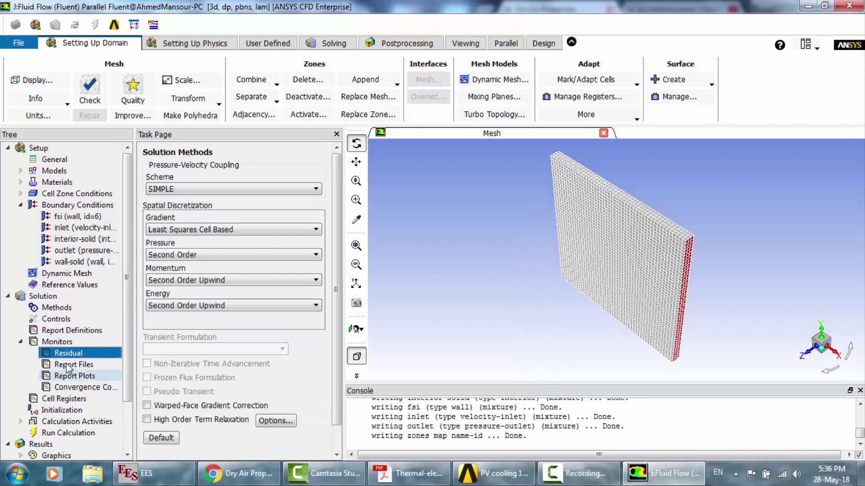
# Step: Initialize the solution using Hybrid Initialization
pyautogui.click(21, 342)
pyautogui.click(55, 365)
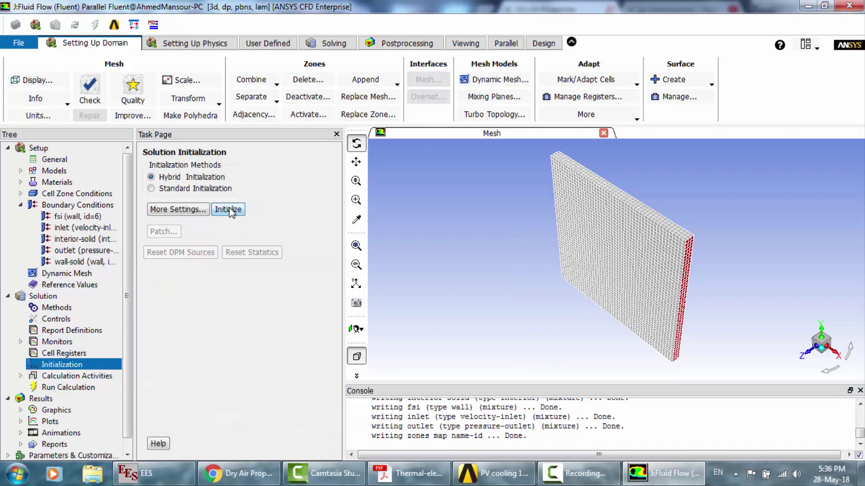
pyautogui.click(228, 209)
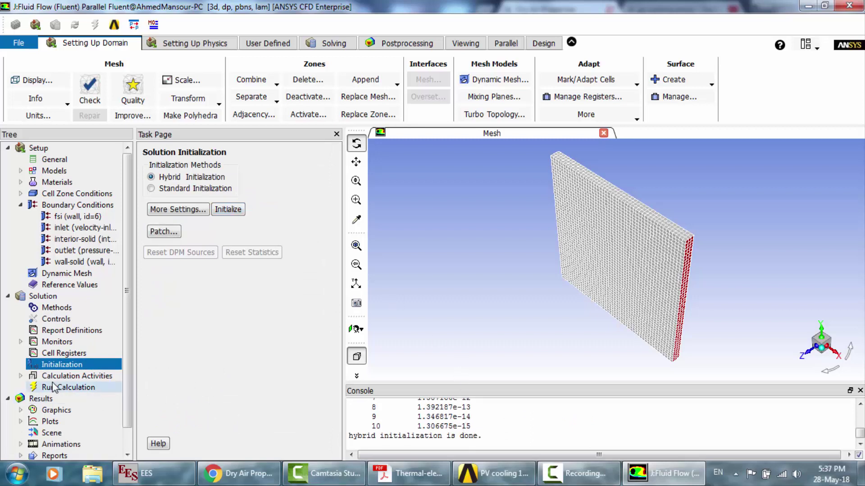
# Step: Check the autosave settings in the calculation activities without changing them, and go to the run calculation settings
pyautogui.click(20, 376)
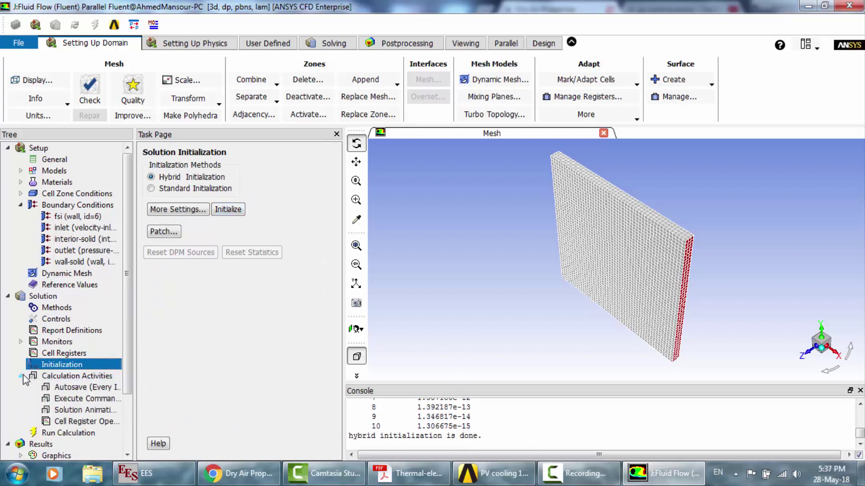
pyautogui.doubleClick(86, 387)
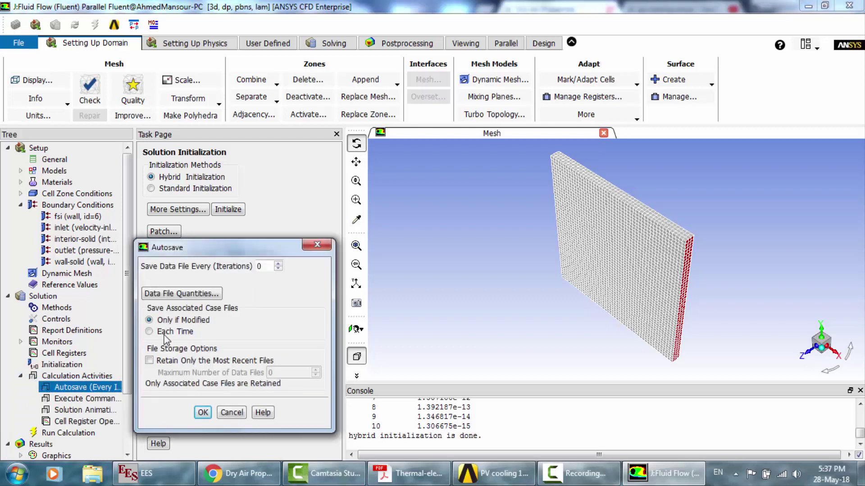
pyautogui.click(317, 245)
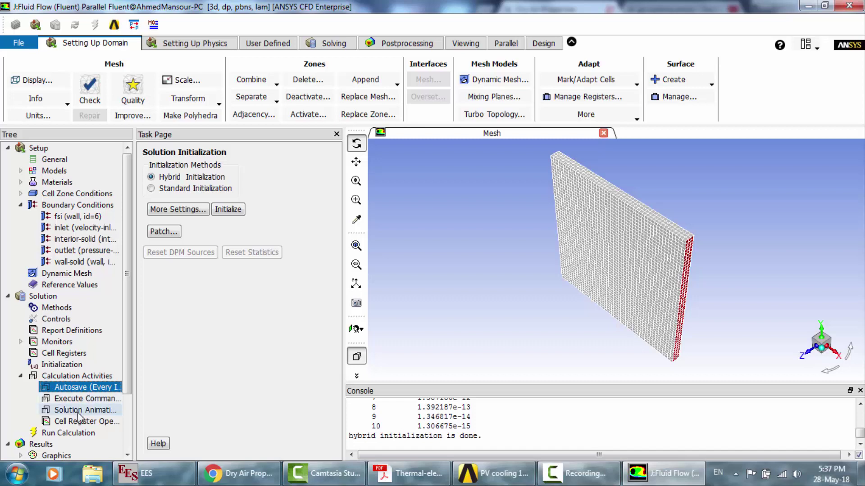
pyautogui.click(72, 432)
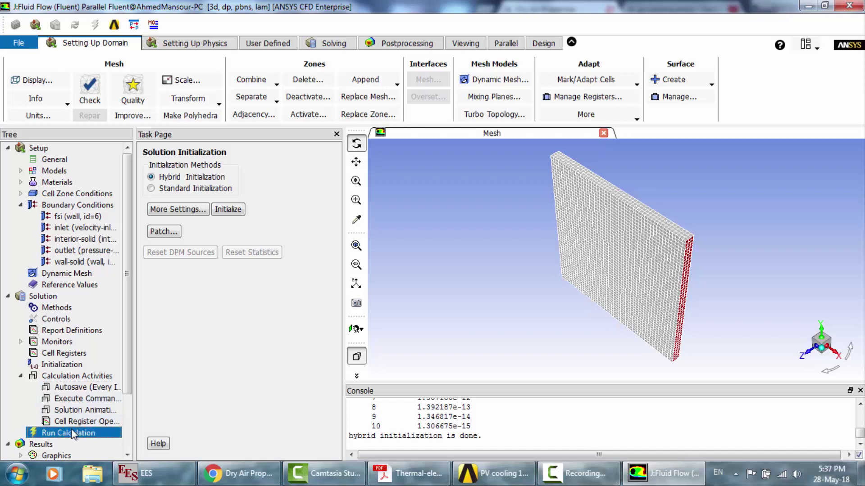
# Step: Set the number of iterations to 5000 and run the calculation to completion
pyautogui.doubleClick(186, 208)
pyautogui.write('5000')
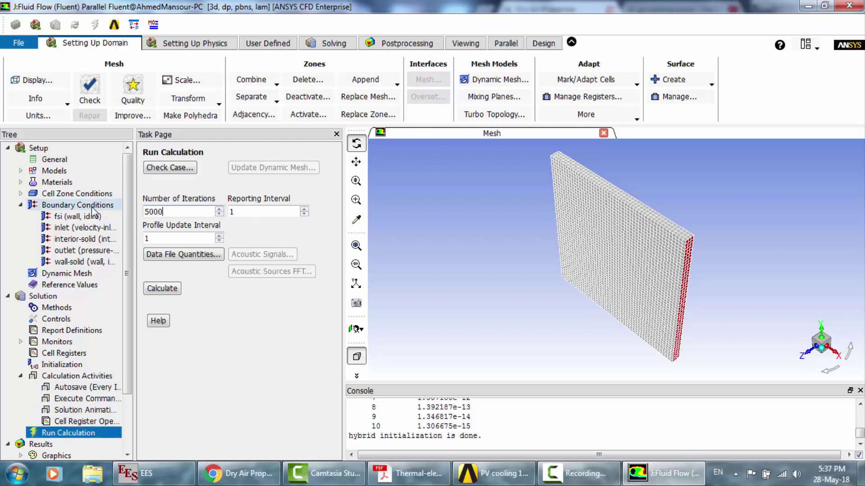
pyautogui.click(161, 289)
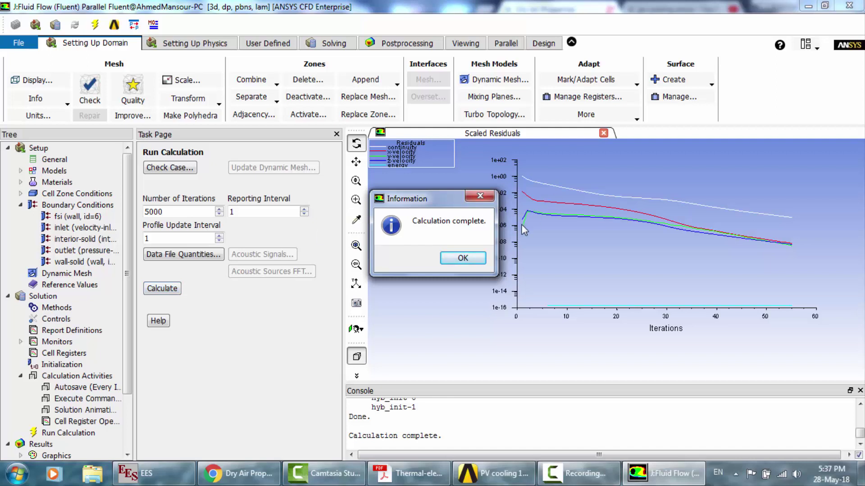
pyautogui.click(473, 263)
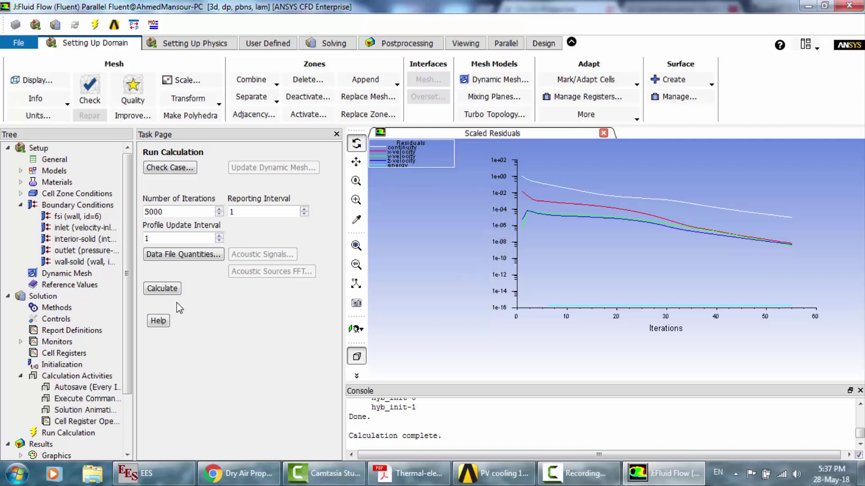
# Step: Create and display a filled static temperature contour on the fsi surface
pyautogui.moveTo(131, 350); pyautogui.dragTo(128, 401)
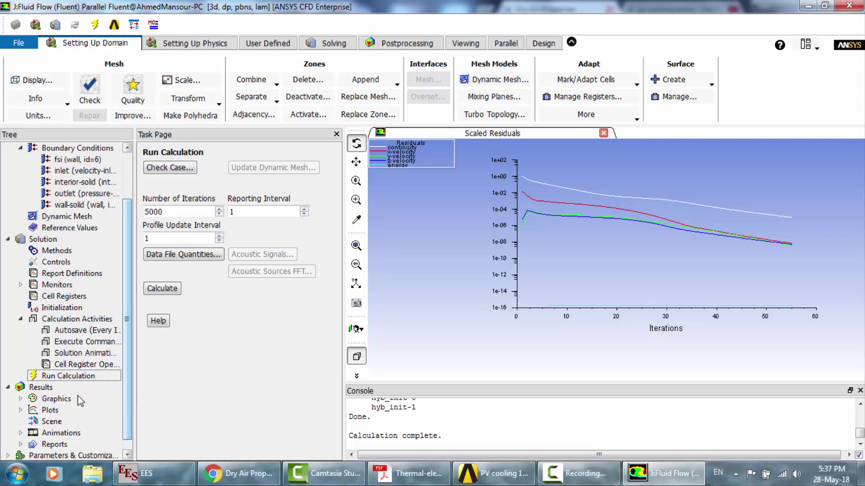
pyautogui.click(21, 399)
pyautogui.click(64, 421)
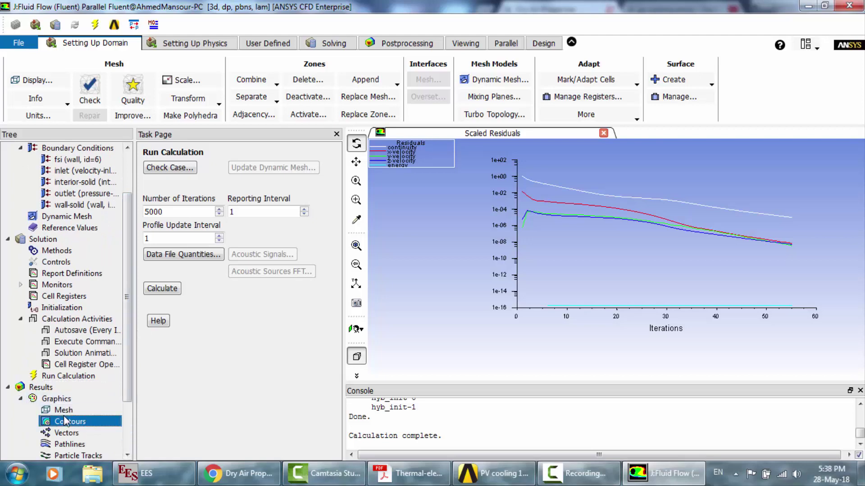
pyautogui.doubleClick(64, 418)
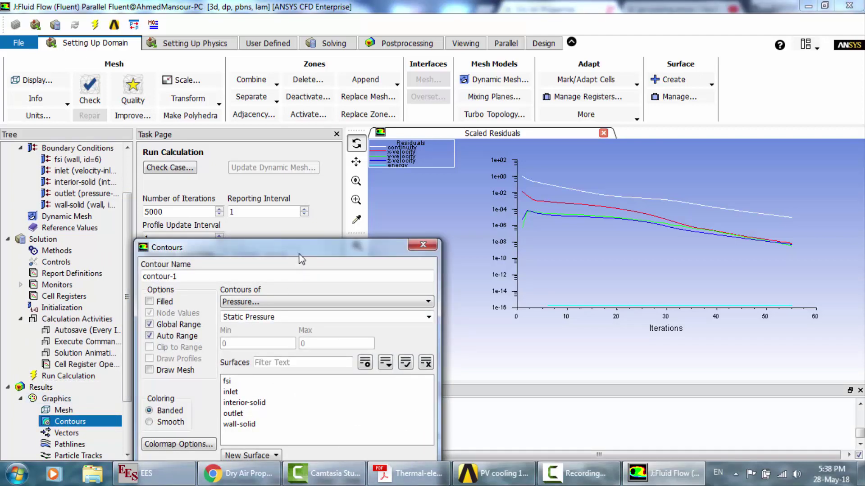
pyautogui.moveTo(288, 254); pyautogui.dragTo(274, 168)
pyautogui.click(140, 216)
pyautogui.click(225, 217)
pyautogui.click(225, 255)
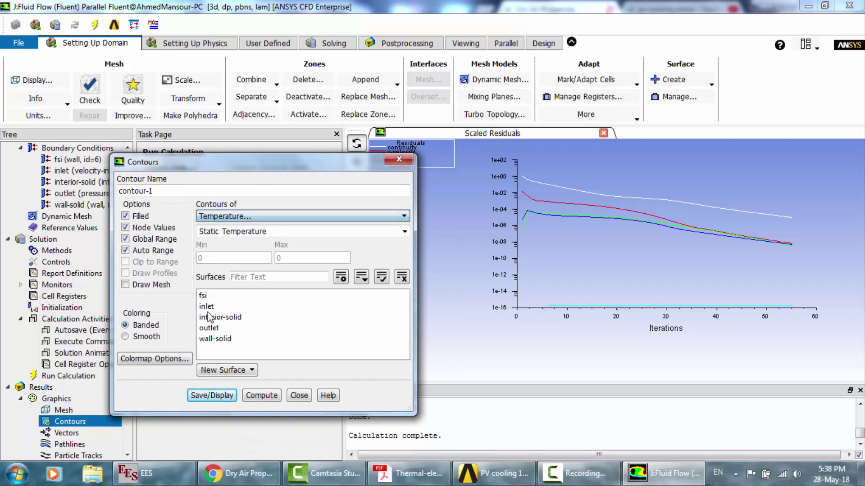
pyautogui.click(209, 297)
pyautogui.click(224, 396)
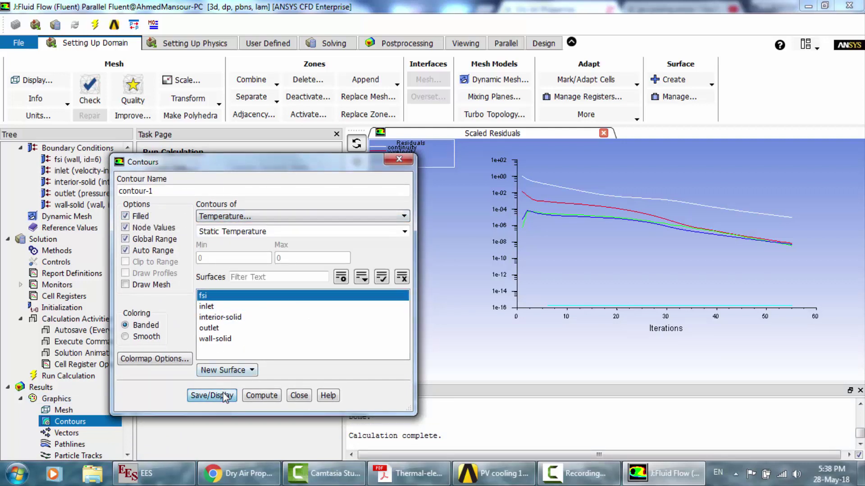
pyautogui.moveTo(364, 157); pyautogui.dragTo(279, 155)
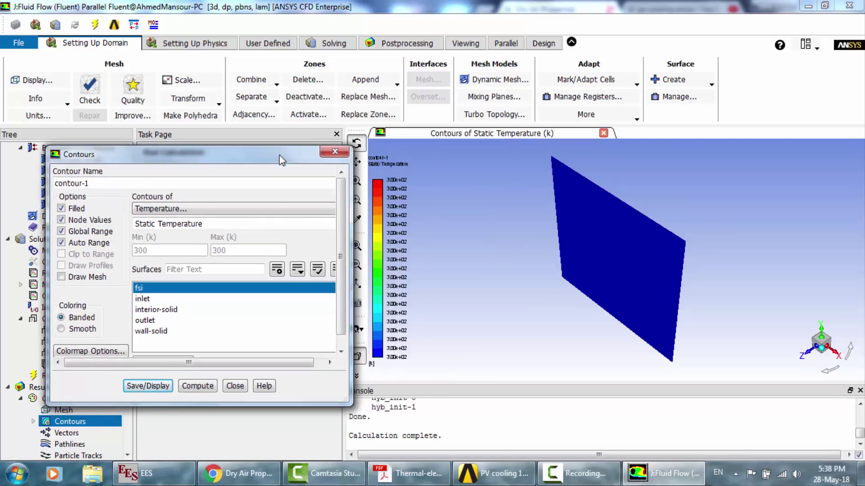
pyautogui.click(335, 152)
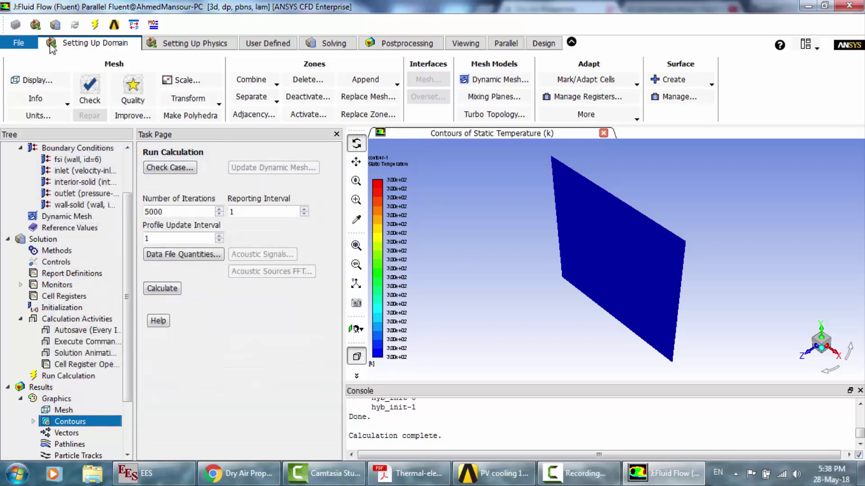
# Step: Save the project, using the settings changes for the current calculation only, and quit Fluent
pyautogui.click(20, 44)
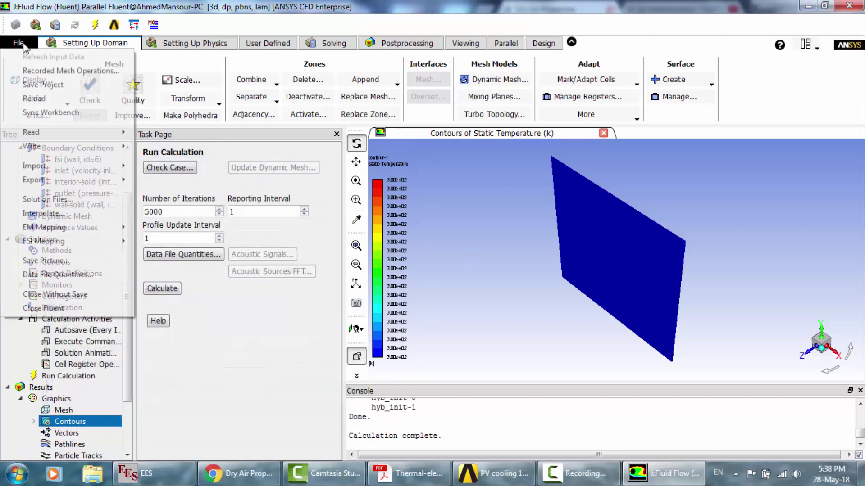
pyautogui.click(43, 85)
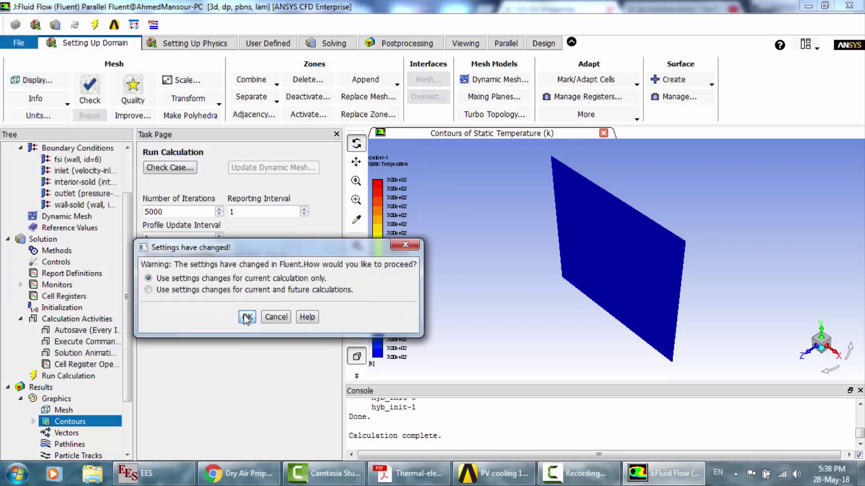
pyautogui.click(246, 318)
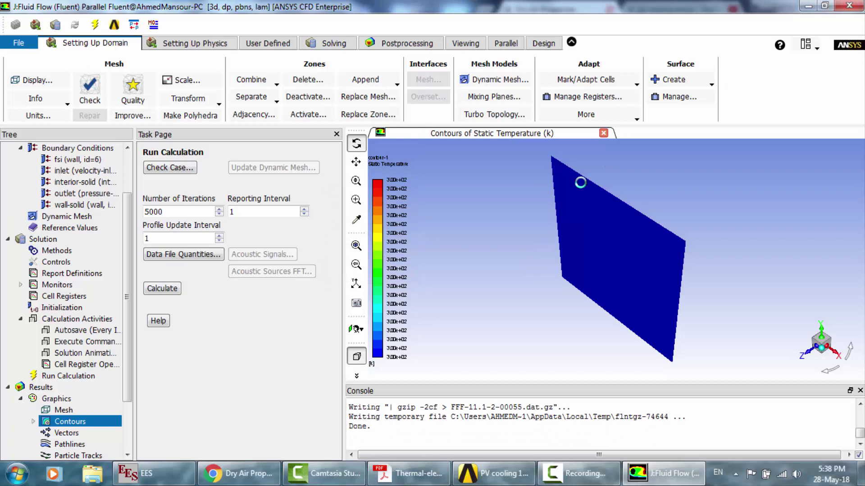
pyautogui.click(849, 5)
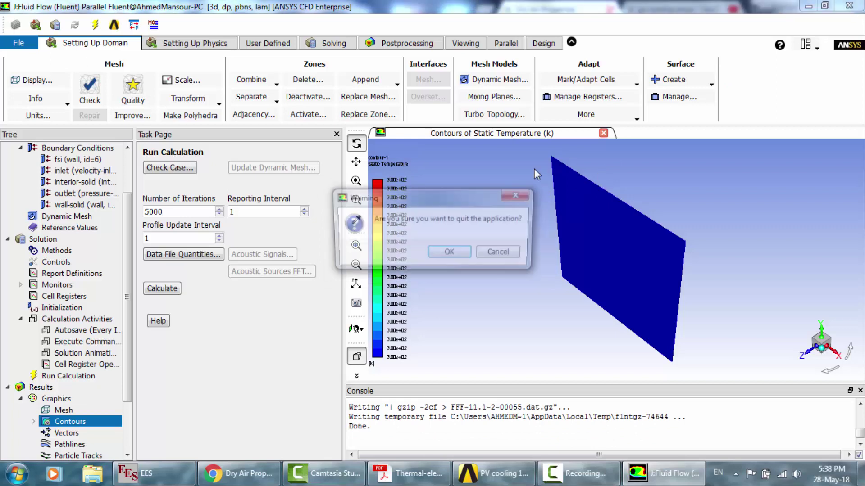
pyautogui.click(448, 252)
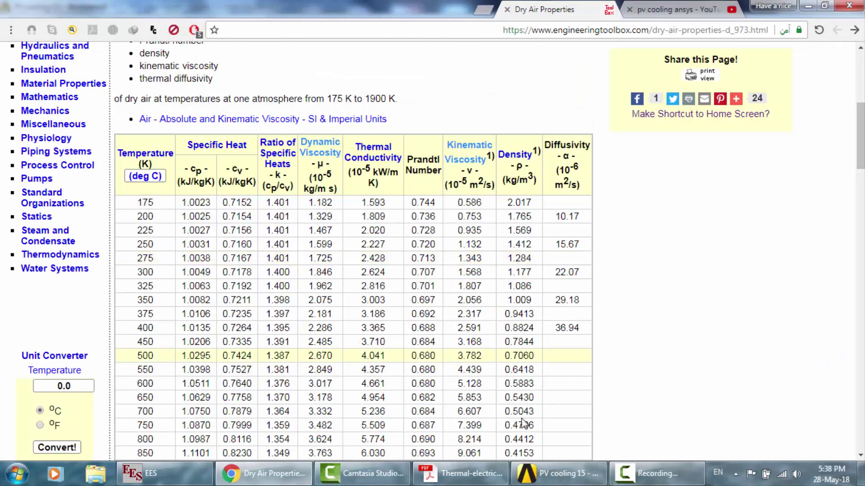
# Step: Switch to Workbench and duplicate the Steady-State Thermal system of the PV without cooling tutorial
pyautogui.click(574, 484)
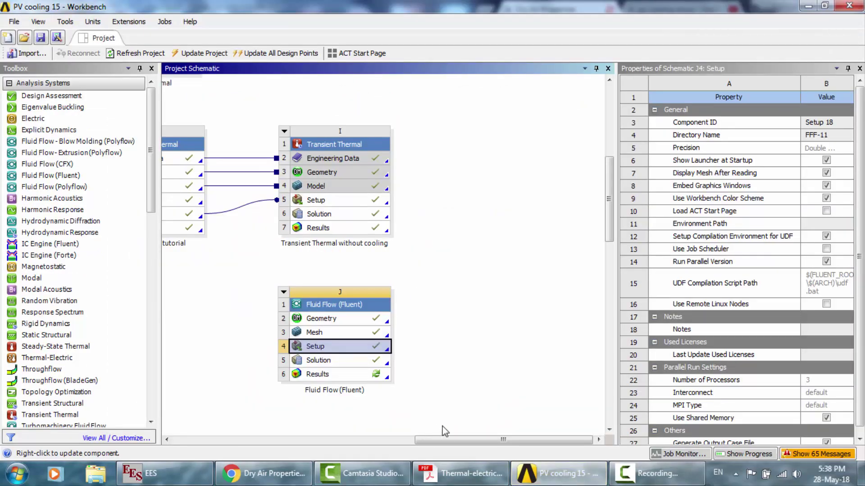
pyautogui.moveTo(447, 441); pyautogui.dragTo(398, 440)
pyautogui.click(208, 131)
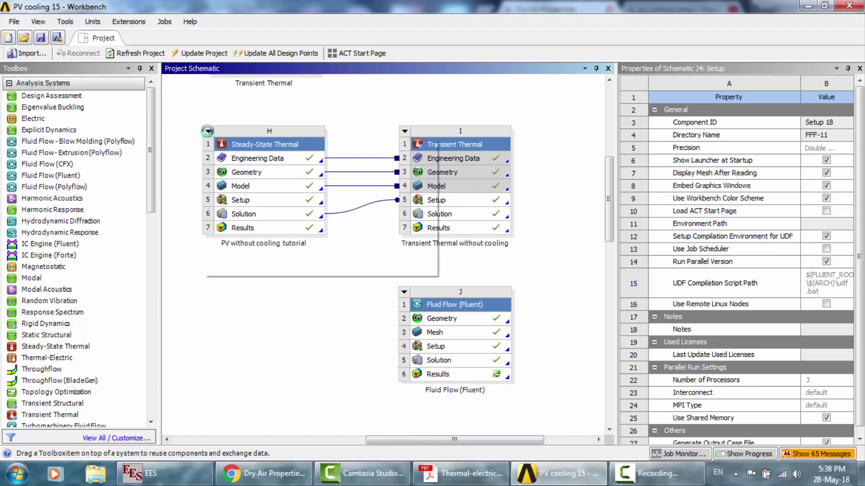
pyautogui.click(208, 131)
pyautogui.click(234, 178)
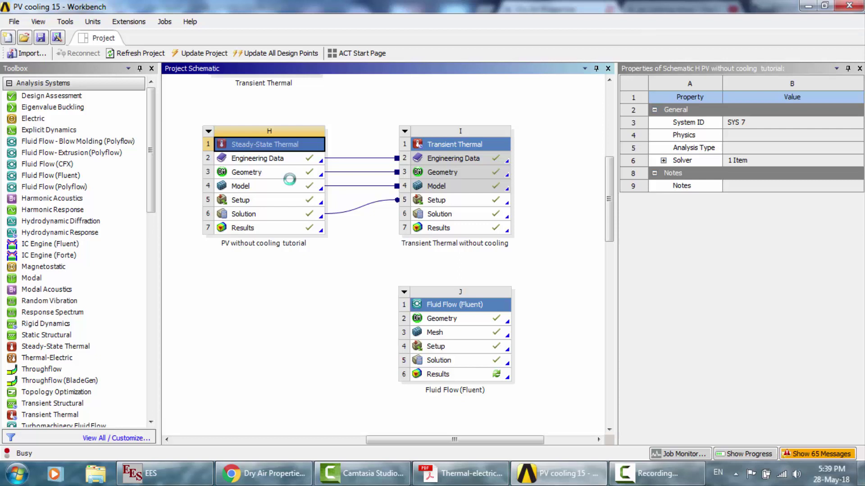
pyautogui.click(656, 473)
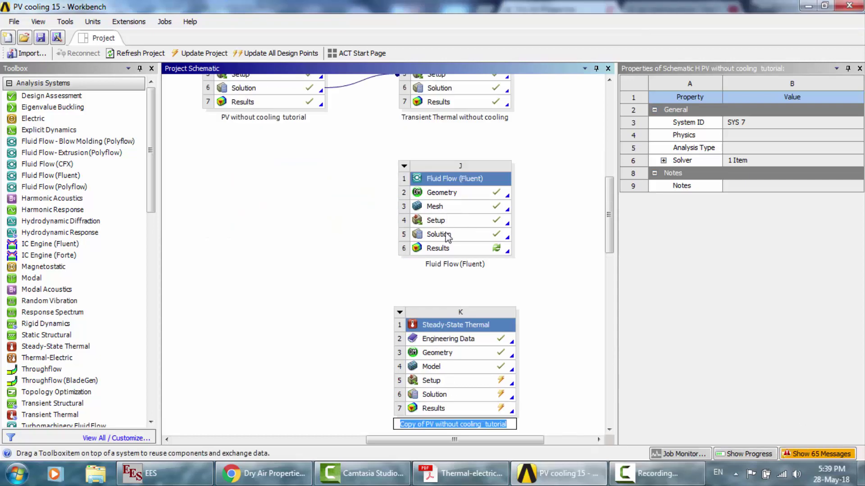
# Step: Link the Fluid Flow (Fluent) solution to the setup of the copied Steady-State Thermal system
pyautogui.click(446, 235)
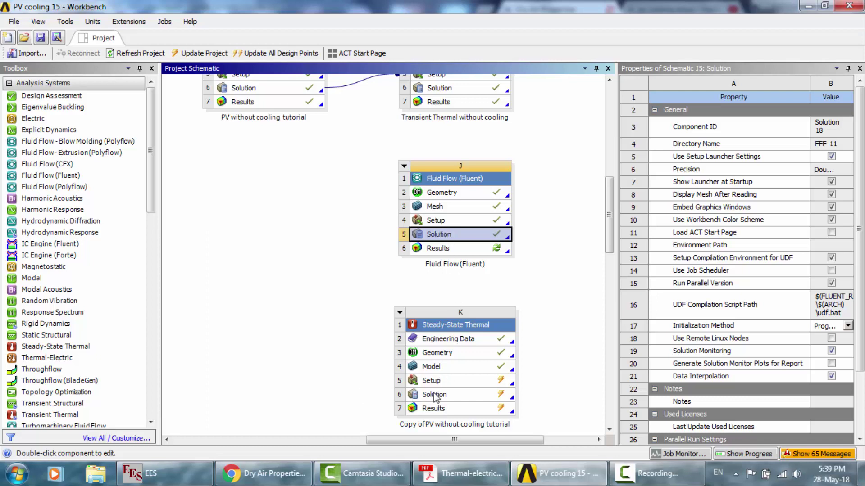
pyautogui.moveTo(455, 400); pyautogui.dragTo(430, 386)
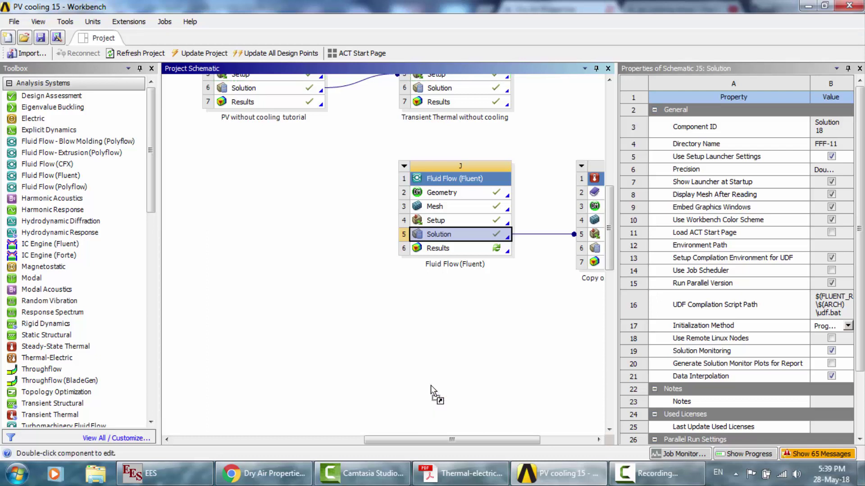
pyautogui.moveTo(410, 439); pyautogui.dragTo(461, 439)
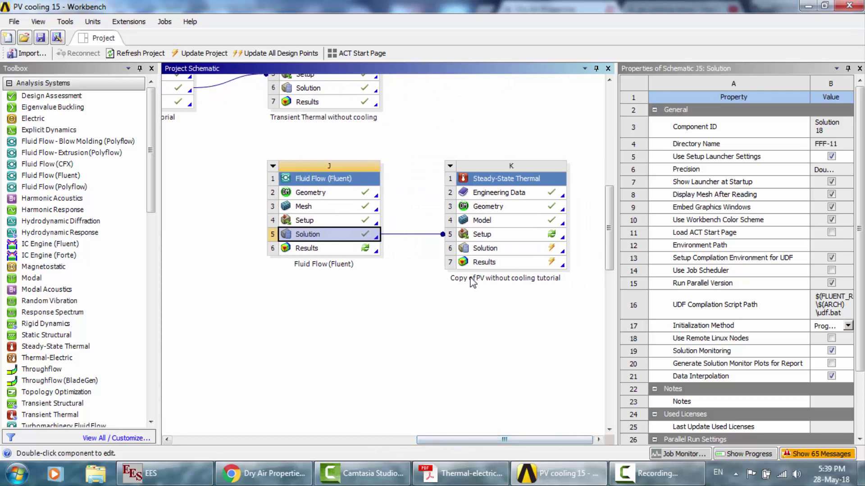
# Step: Reset the copied Steady-State Thermal system's setup and open it in Mechanical
pyautogui.click(501, 233)
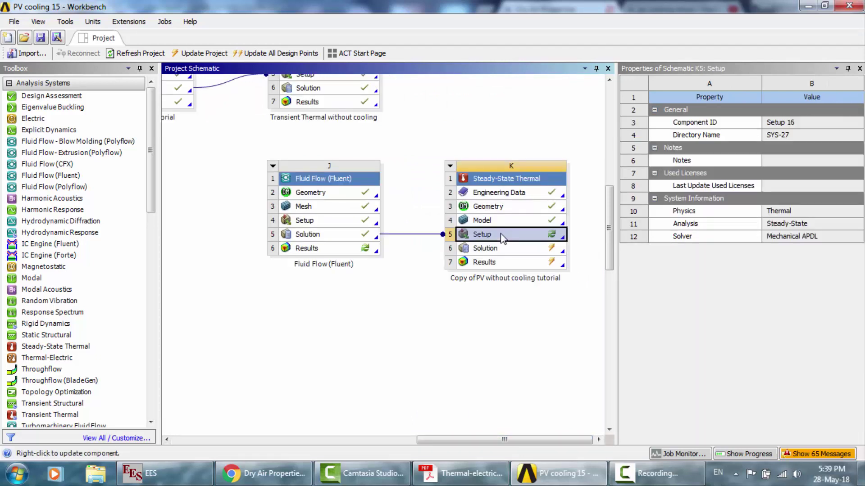
pyautogui.rightClick(501, 233)
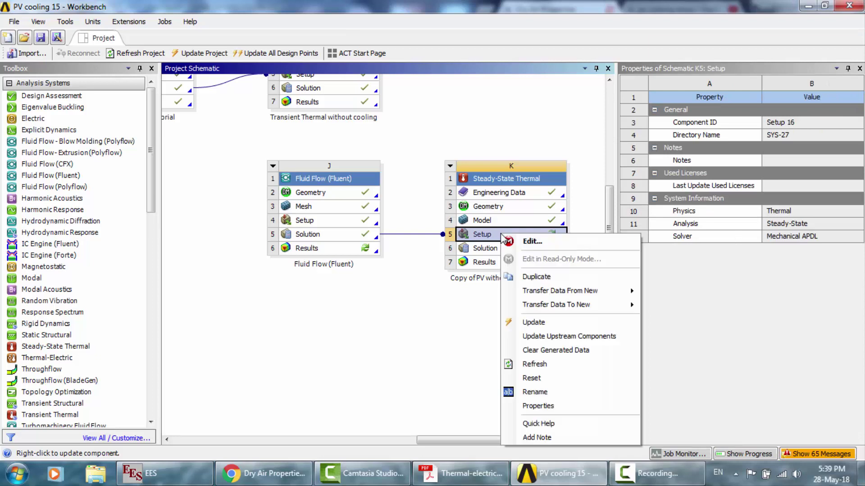
pyautogui.click(538, 382)
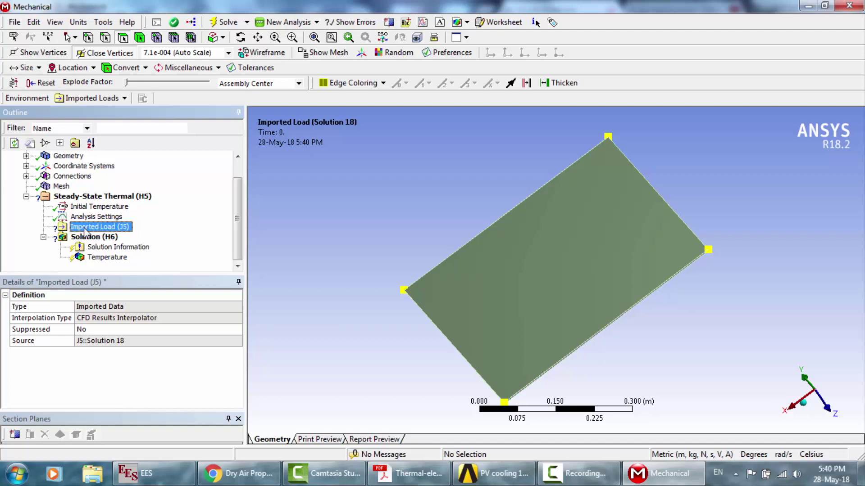
# Step: Review the initial temperature and analysis settings, and insert an imported temperature under Imported Load (J5)
pyautogui.click(102, 207)
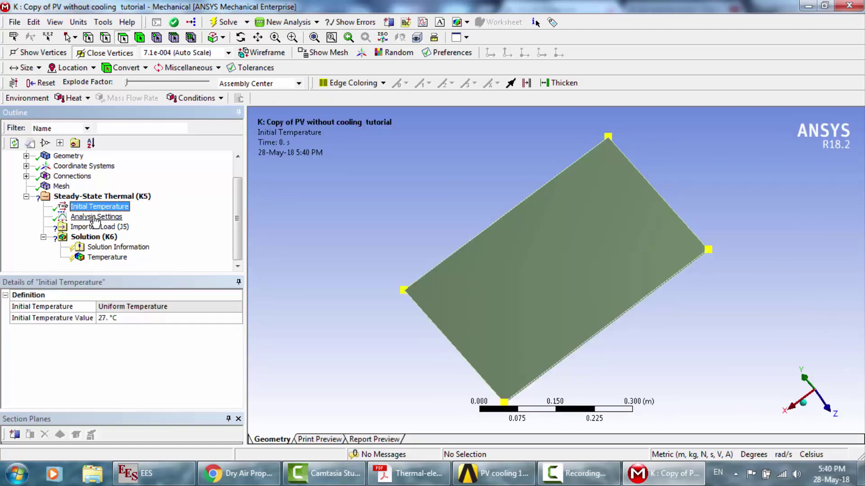
pyautogui.click(95, 217)
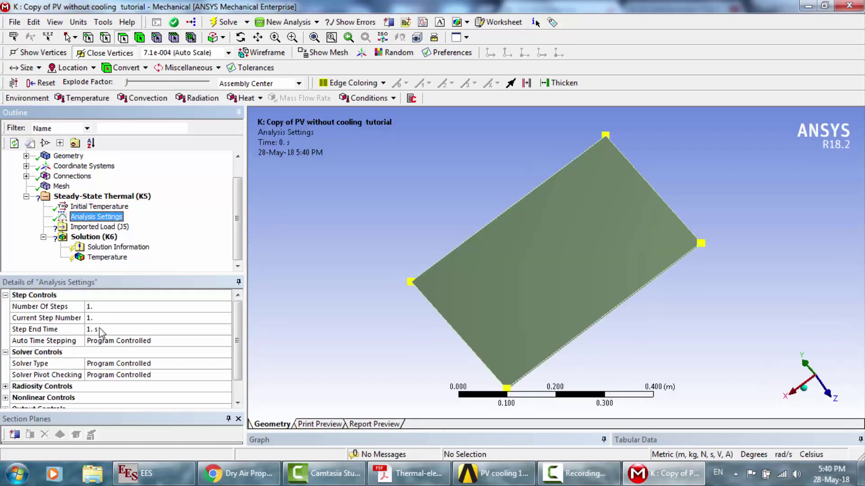
pyautogui.click(94, 227)
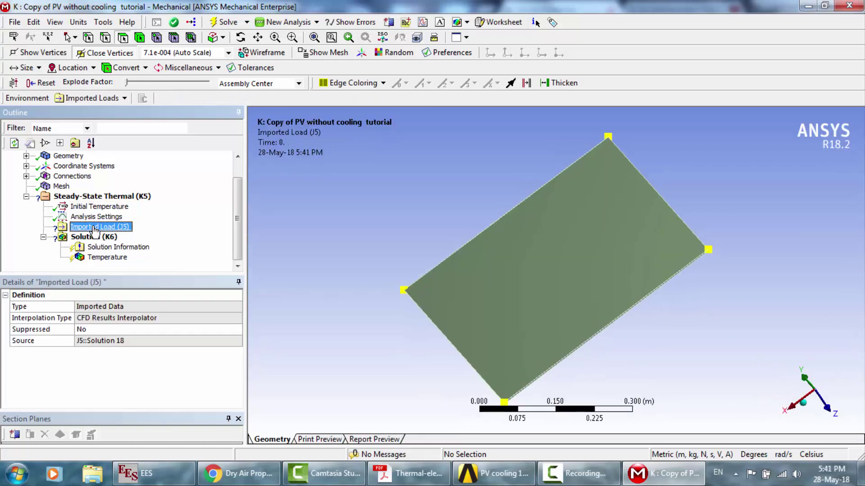
pyautogui.rightClick(94, 229)
pyautogui.moveTo(121, 235)
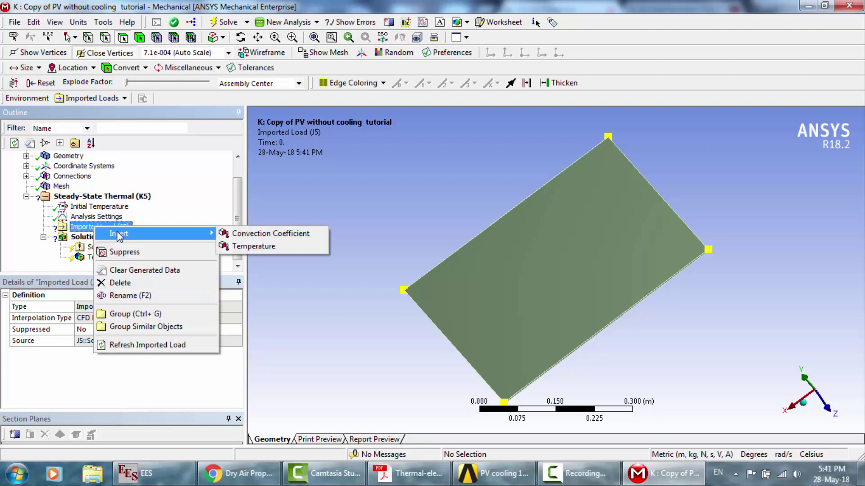
pyautogui.click(247, 248)
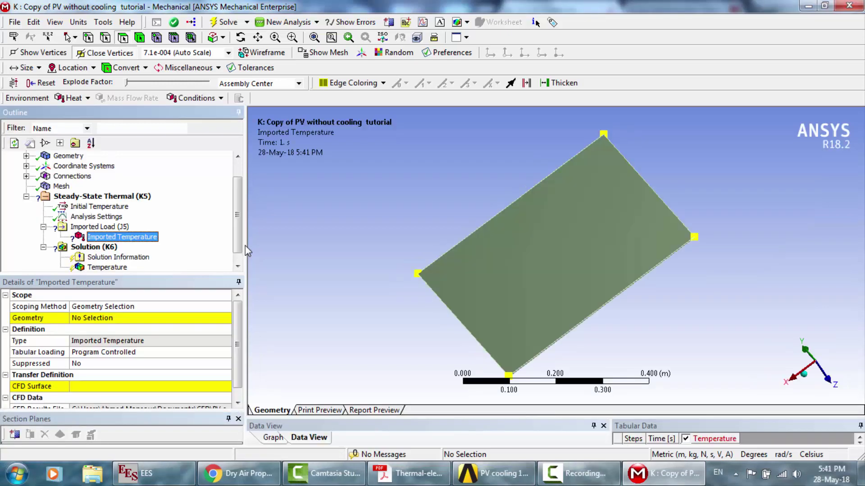
pyautogui.click(581, 474)
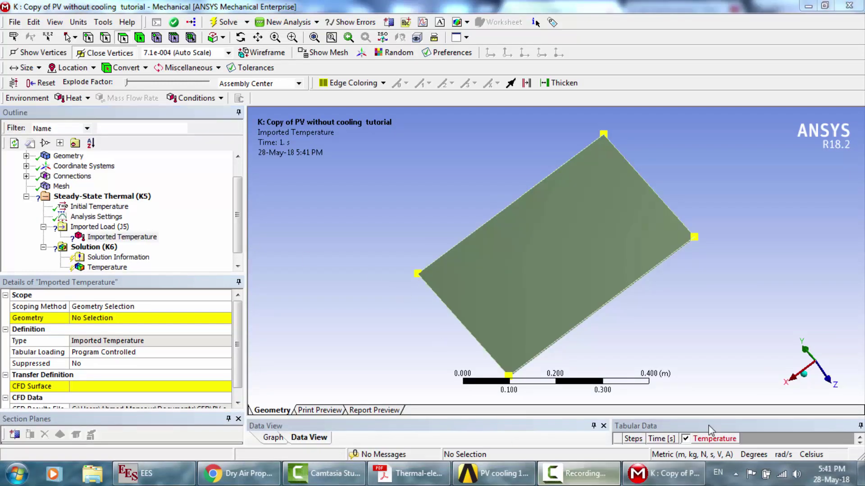
pyautogui.click(802, 417)
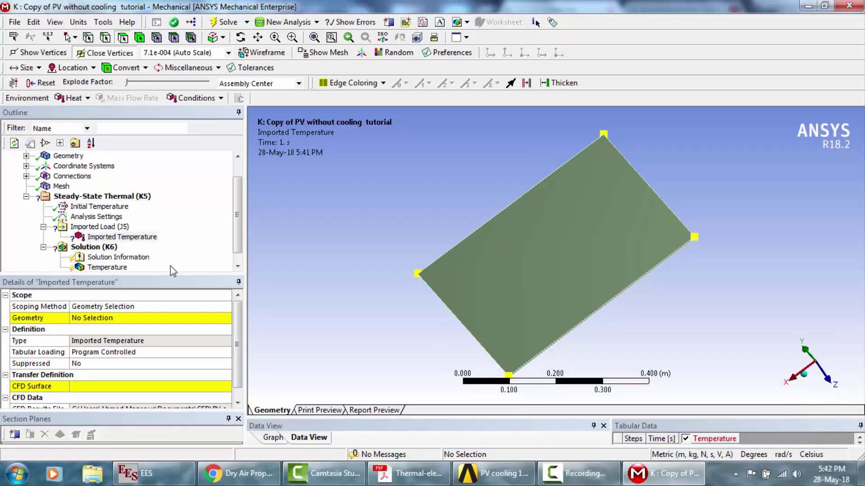
# Step: Examine the glass cover, PV cells and Tedlar bodies edge-on to identify the panel's back layer
pyautogui.click(108, 318)
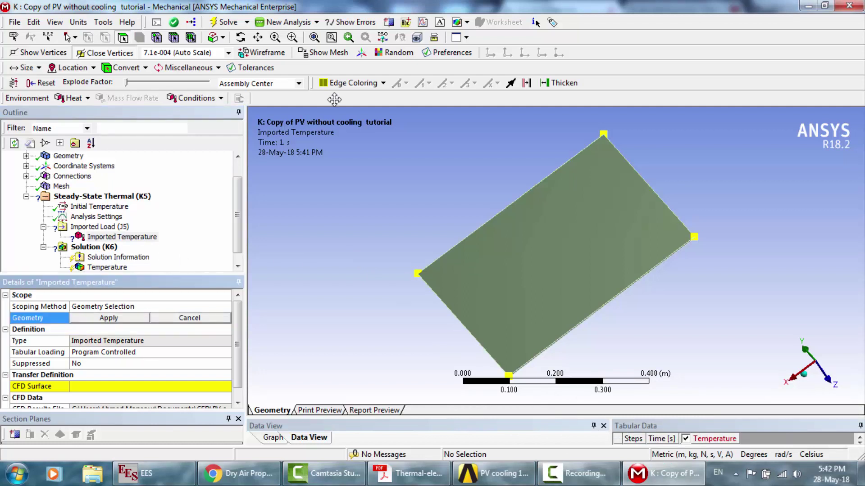
pyautogui.click(241, 38)
pyautogui.moveTo(521, 193); pyautogui.dragTo(481, 187)
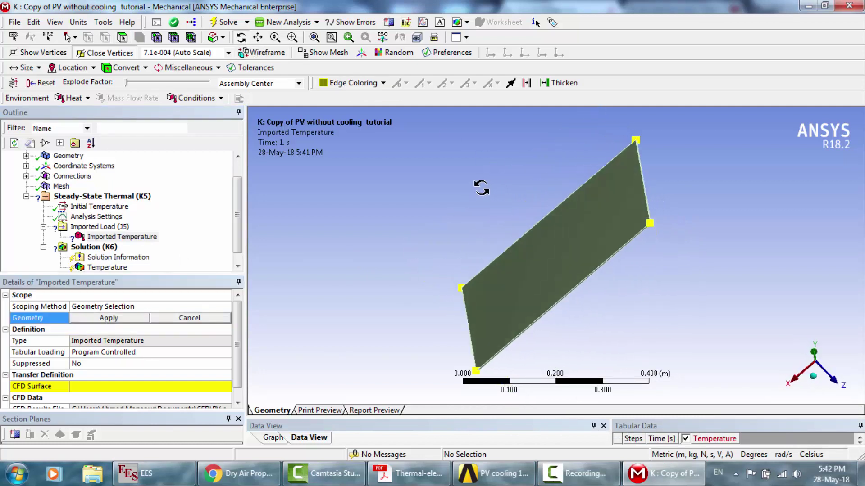
pyautogui.click(26, 156)
pyautogui.click(88, 166)
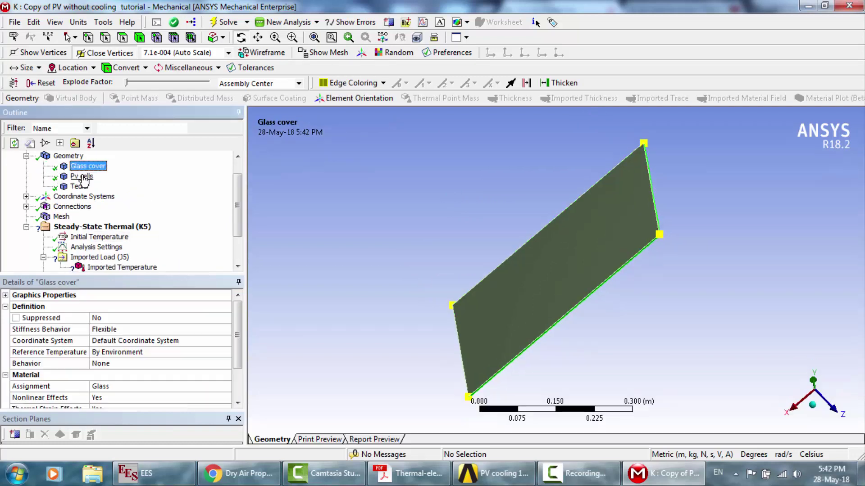
pyautogui.click(800, 406)
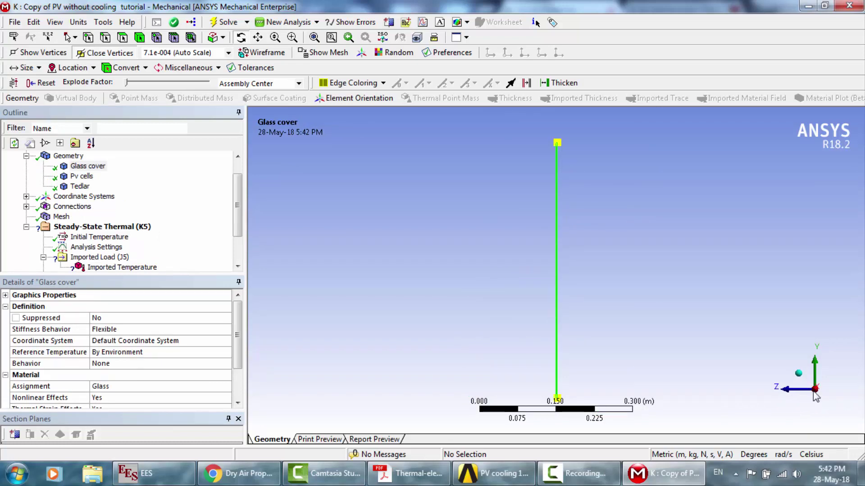
pyautogui.scroll(10, 616, 323)
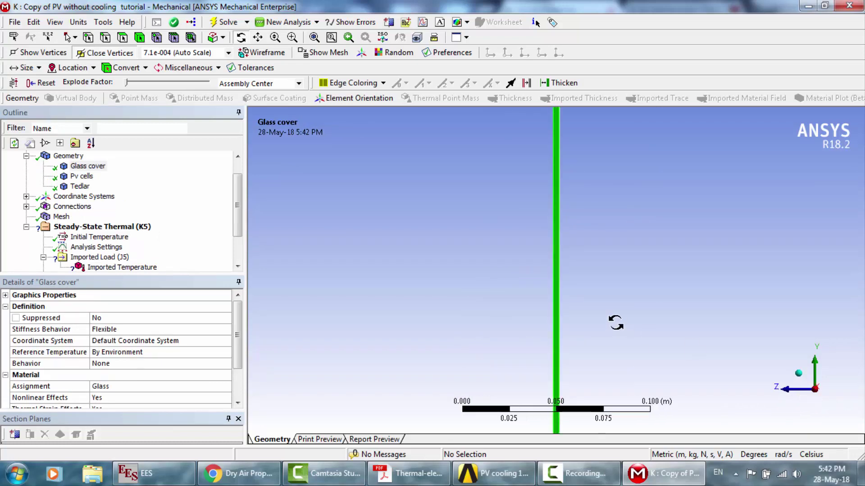
pyautogui.scroll(1, 616, 323)
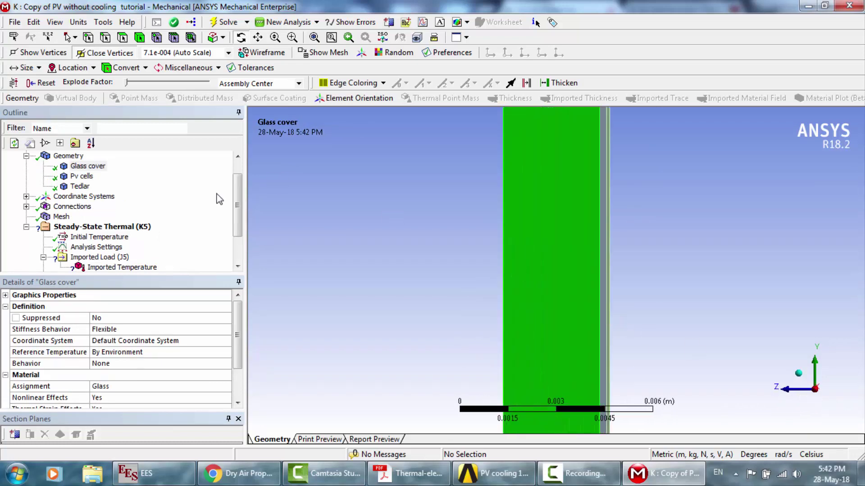
pyautogui.click(80, 176)
pyautogui.click(80, 186)
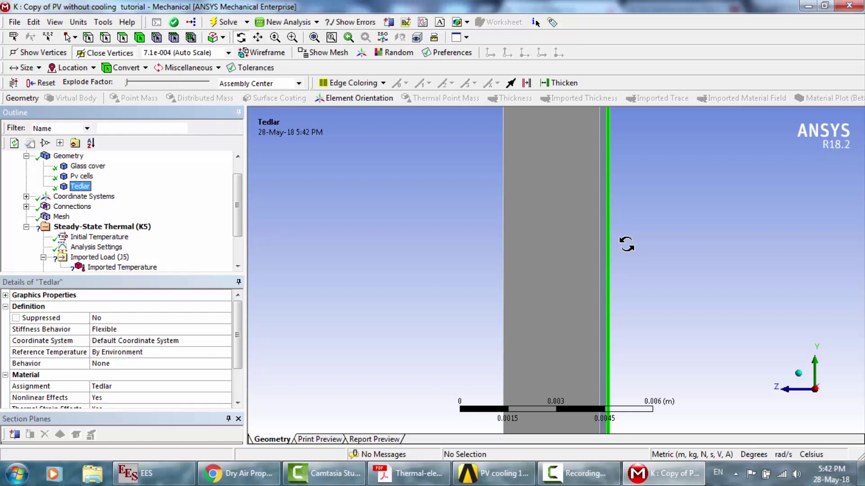
pyautogui.moveTo(612, 245); pyautogui.dragTo(595, 250)
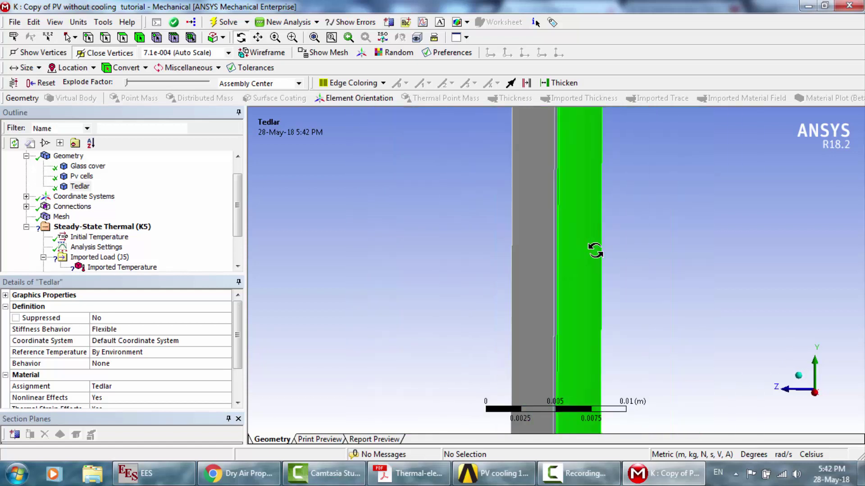
pyautogui.scroll(-1, 595, 250)
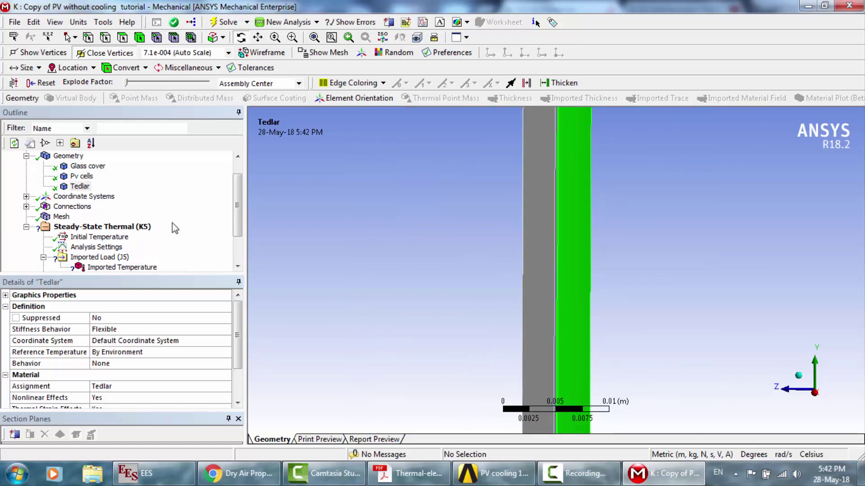
# Step: Scope the imported temperature to the outer face of the Tedlar layer
pyautogui.click(108, 268)
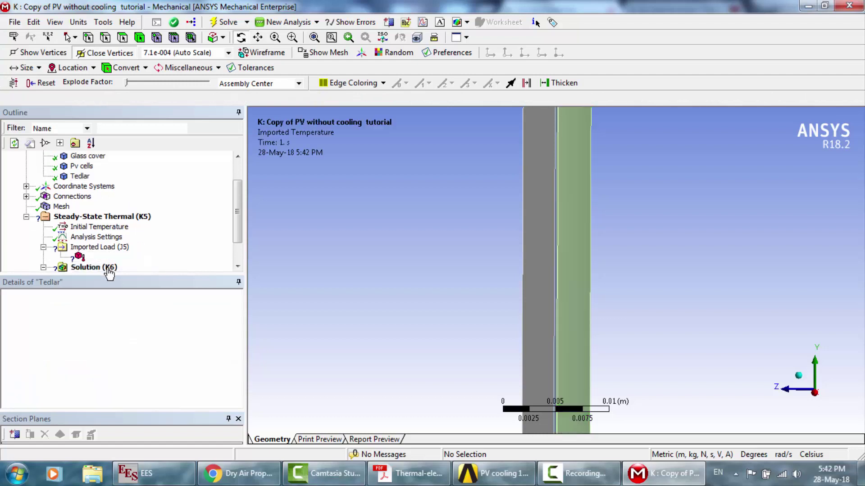
pyautogui.click(103, 318)
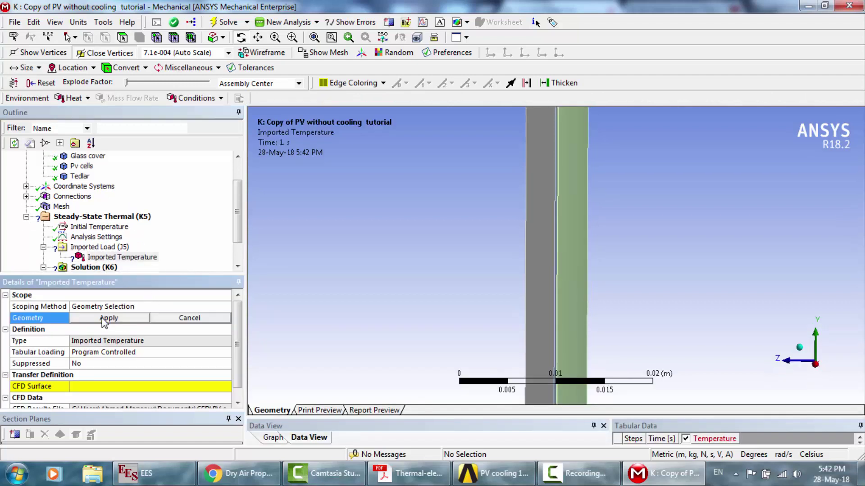
pyautogui.click(122, 37)
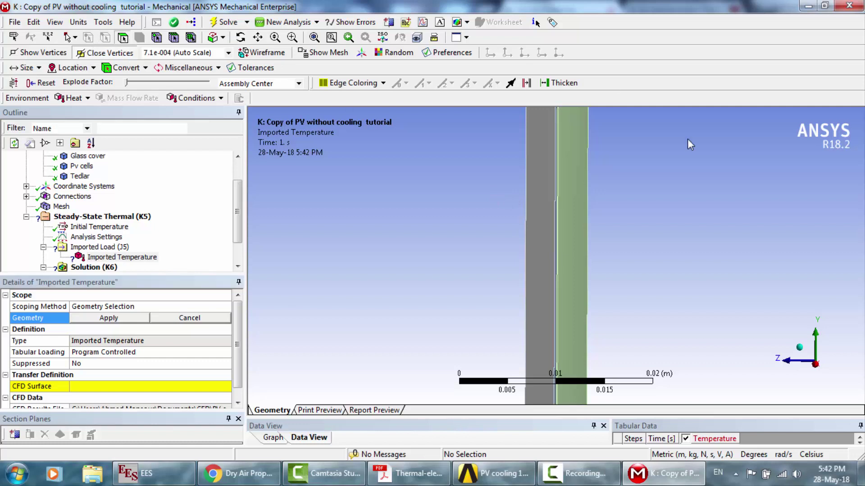
pyautogui.click(583, 228)
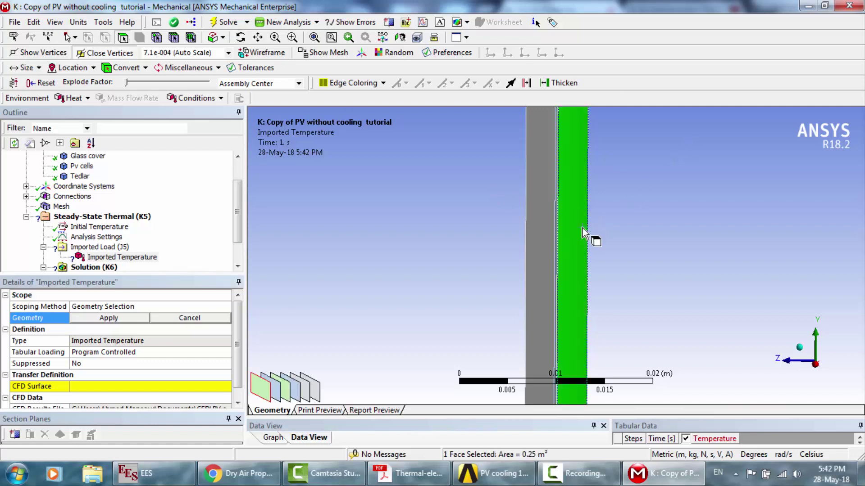
pyautogui.click(123, 317)
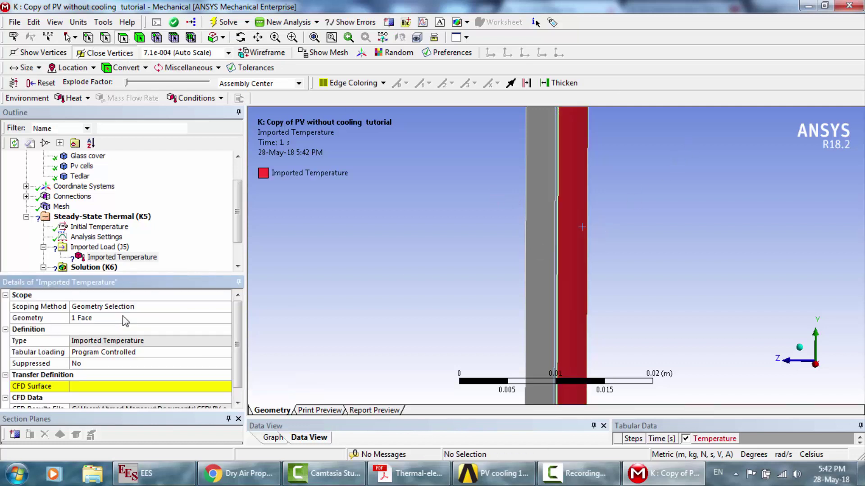
# Step: Set the imported temperature's CFD surface to fsi and import the load
pyautogui.click(237, 403)
pyautogui.click(229, 377)
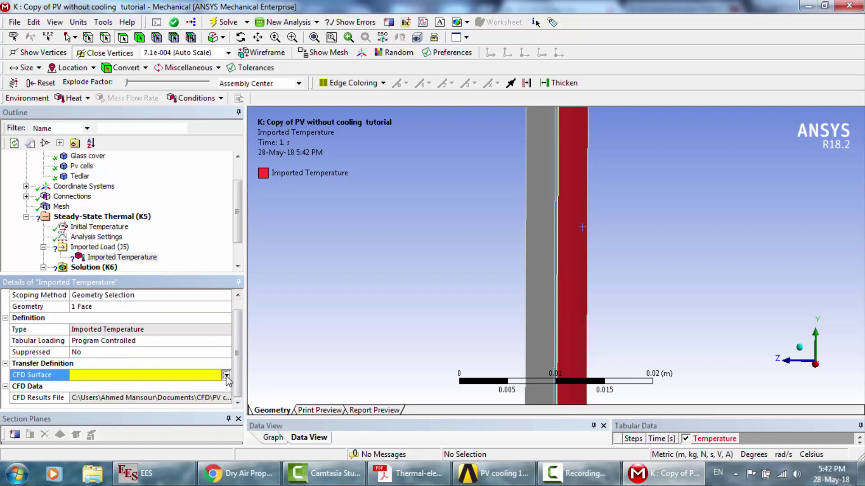
pyautogui.click(229, 377)
pyautogui.click(130, 393)
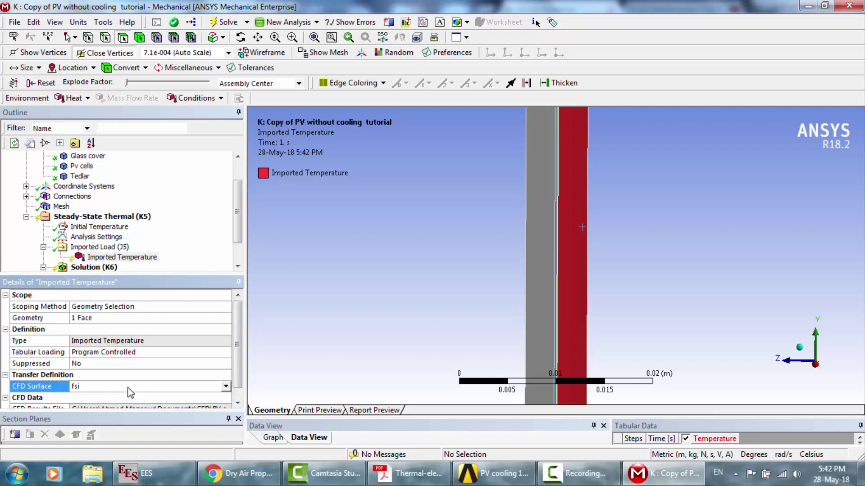
pyautogui.click(238, 403)
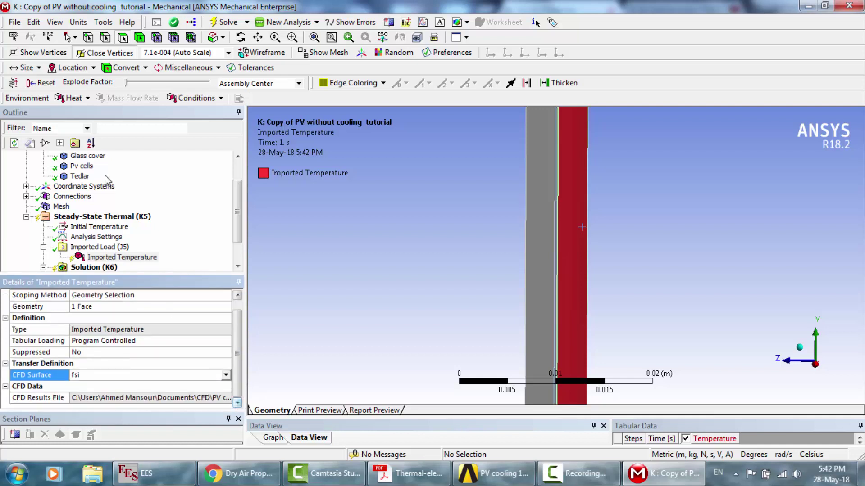
pyautogui.rightClick(97, 258)
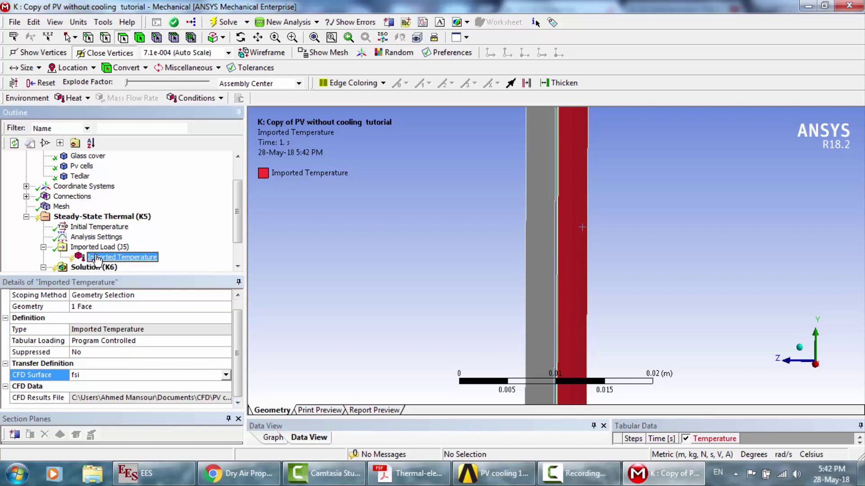
pyautogui.click(130, 281)
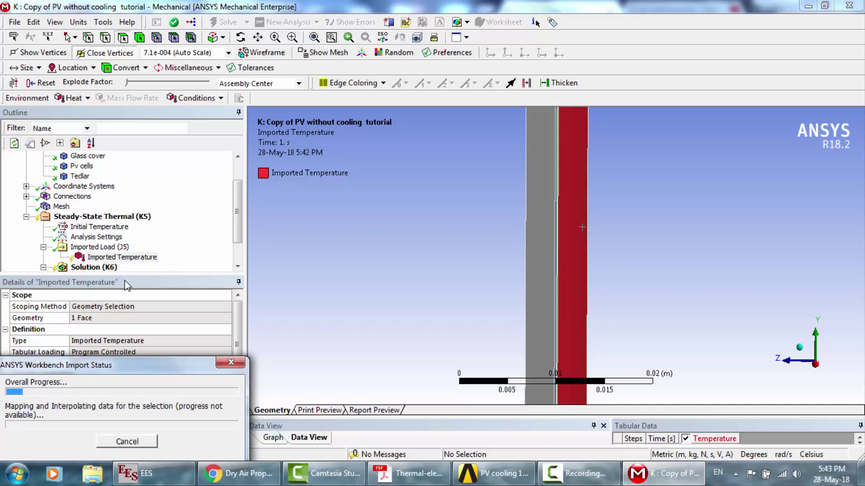
# Step: Switch to Acrobat Reader and look through the PV/T paper's heat balance equations, design parameter tables and validation plots
pyautogui.click(406, 473)
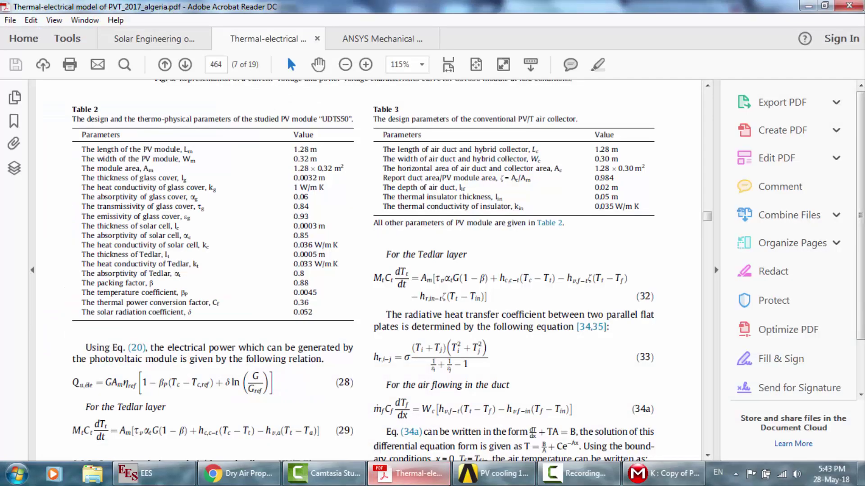
pyautogui.scroll(2, 401, 299)
pyautogui.scroll(-15, 402, 298)
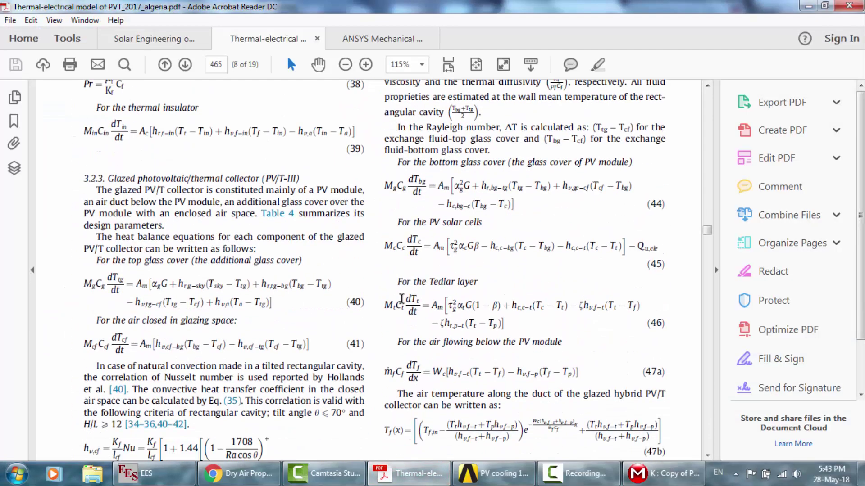
pyautogui.scroll(-20, 401, 299)
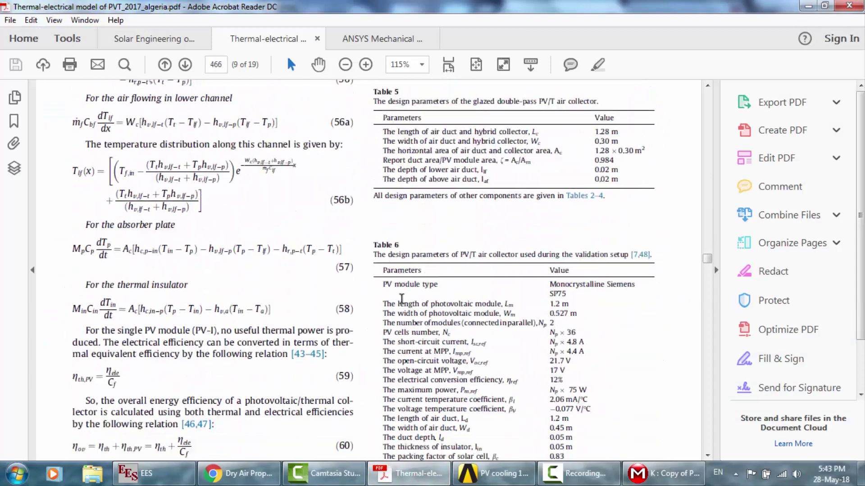
pyautogui.scroll(-20, 401, 299)
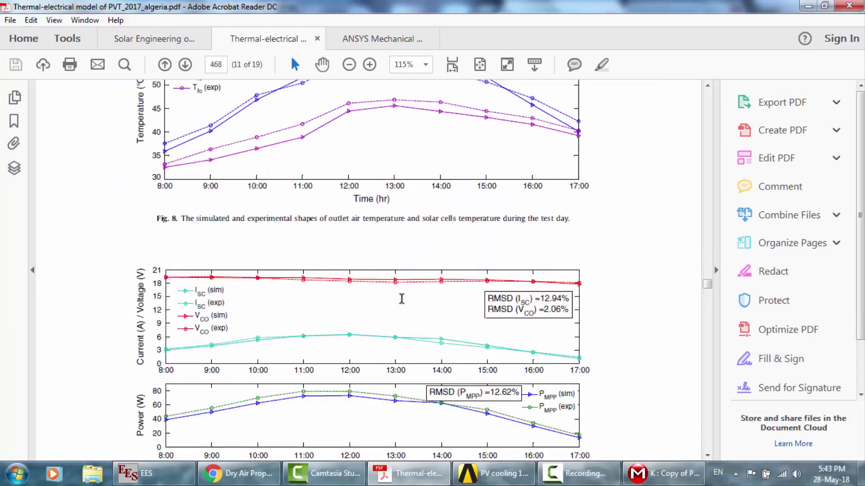
pyautogui.scroll(2, 401, 299)
pyautogui.click(709, 184)
pyautogui.scroll(20, 709, 185)
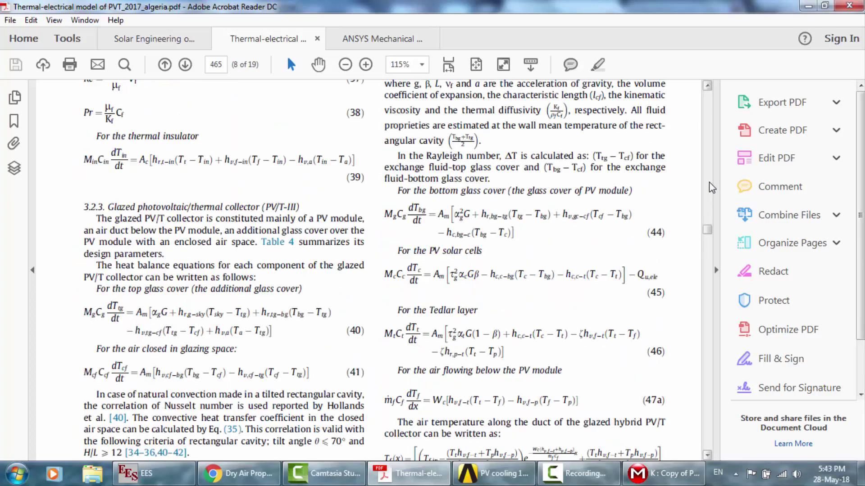
pyautogui.click(710, 184)
# Step: Return to Mechanical and inspect the imported temperature distribution on the Tedlar face
pyautogui.click(662, 473)
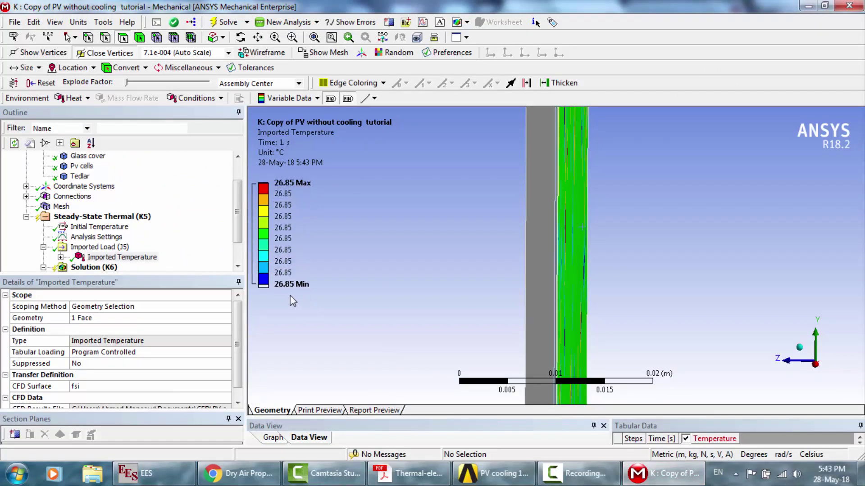
pyautogui.click(240, 37)
pyautogui.moveTo(493, 216); pyautogui.dragTo(527, 263)
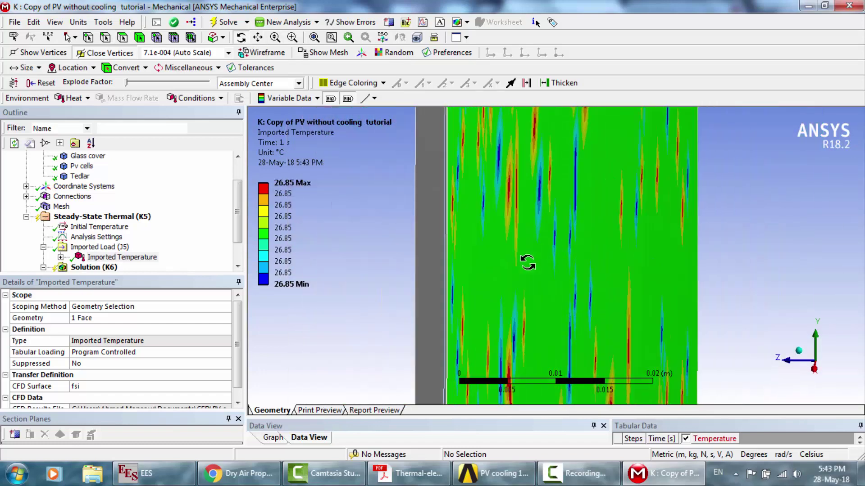
pyautogui.scroll(-10, 527, 262)
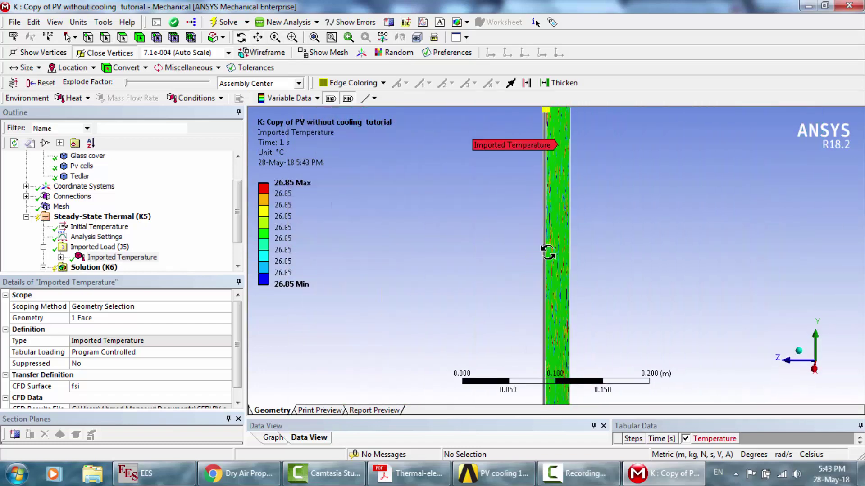
pyautogui.moveTo(553, 214); pyautogui.dragTo(573, 247)
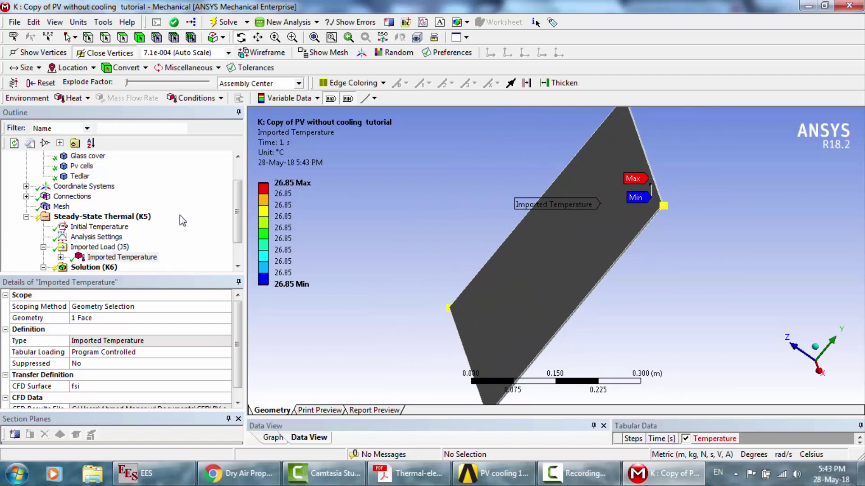
# Step: Solve the copied steady-state thermal analysis for the temperature result of all bodies
pyautogui.scroll(-1, 239, 264)
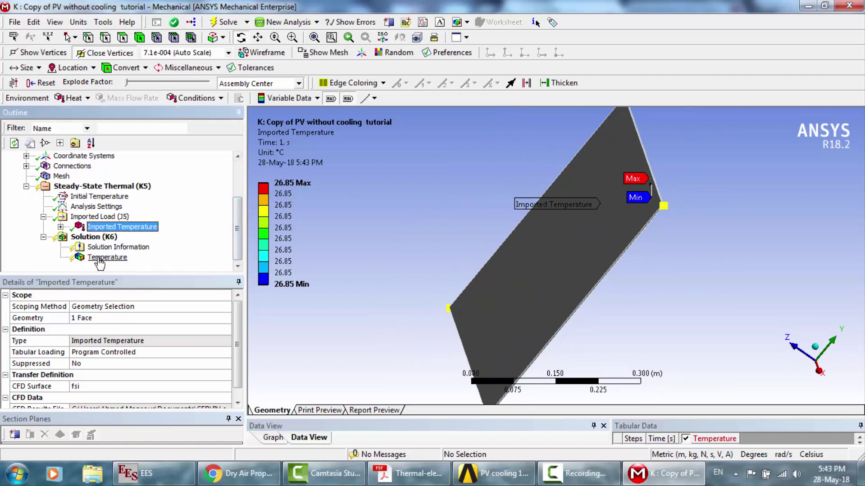
pyautogui.click(99, 259)
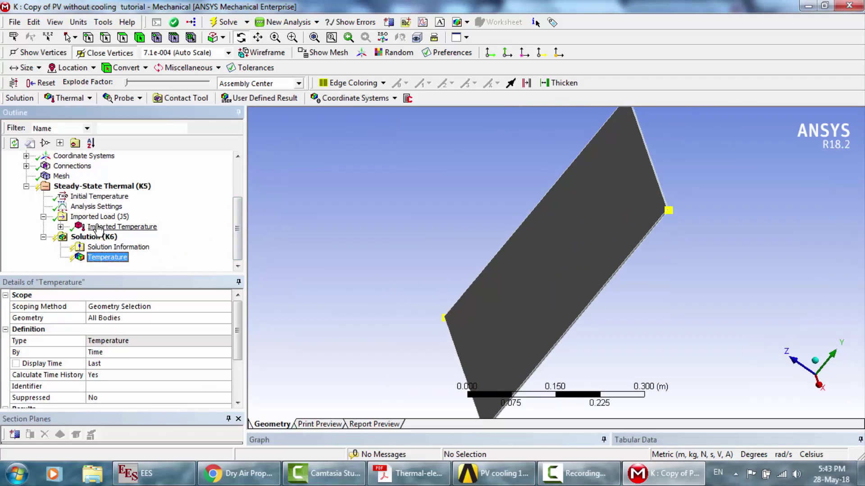
pyautogui.click(224, 22)
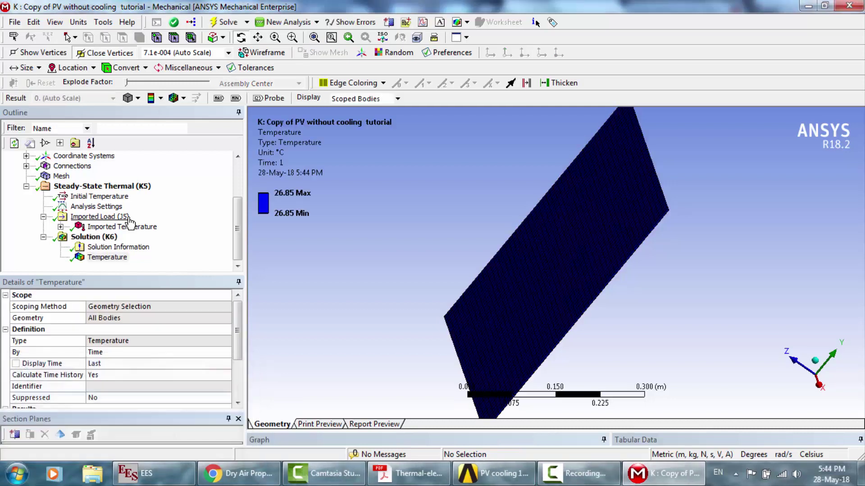
# Step: Inspect the solved temperature plot on the panel, close Mechanical and switch to the Workbench project
pyautogui.moveTo(567, 241)
pyautogui.mouseDown()
pyautogui.moveTo(519, 228)
pyautogui.moveTo(558, 224)
pyautogui.moveTo(549, 238)
pyautogui.moveTo(565, 239)
pyautogui.mouseUp()
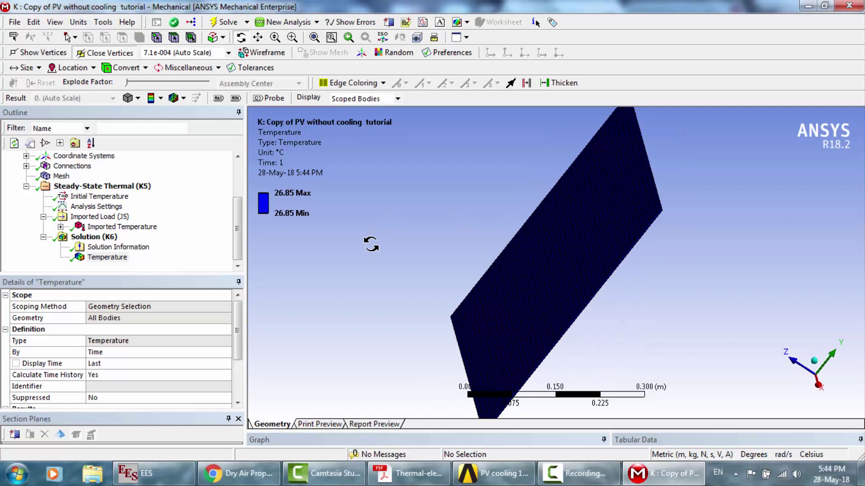
pyautogui.moveTo(436, 276); pyautogui.dragTo(453, 279)
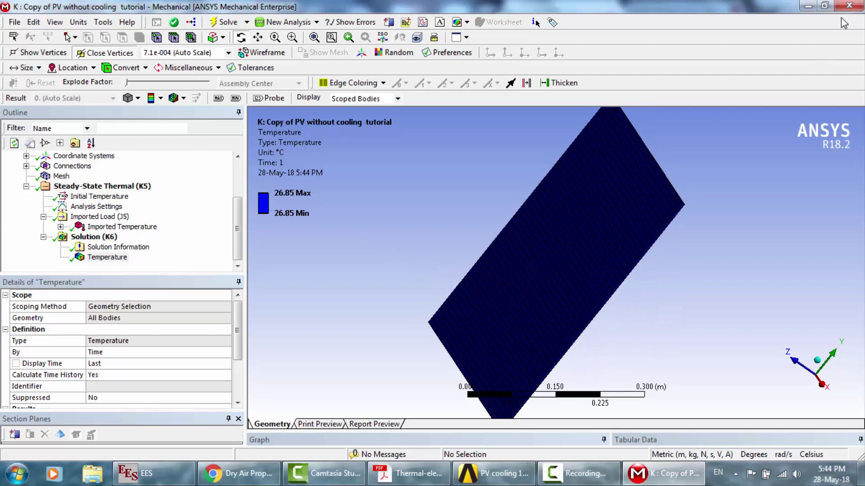
pyautogui.click(848, 6)
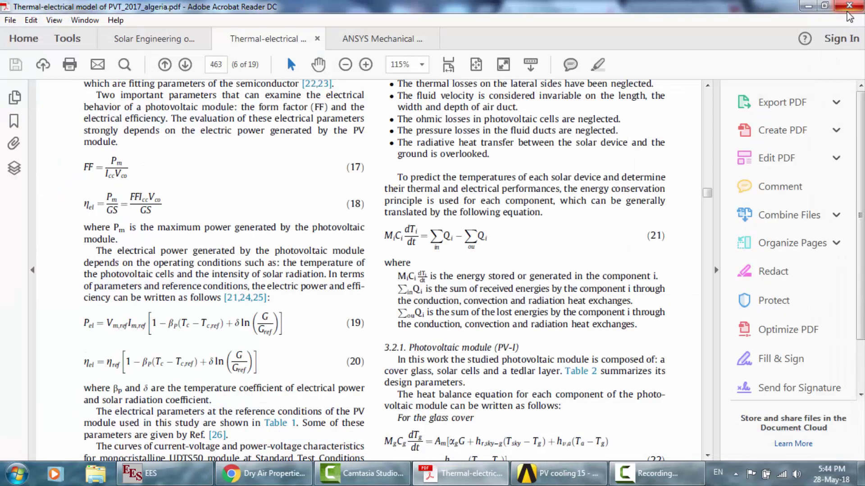
pyautogui.click(558, 474)
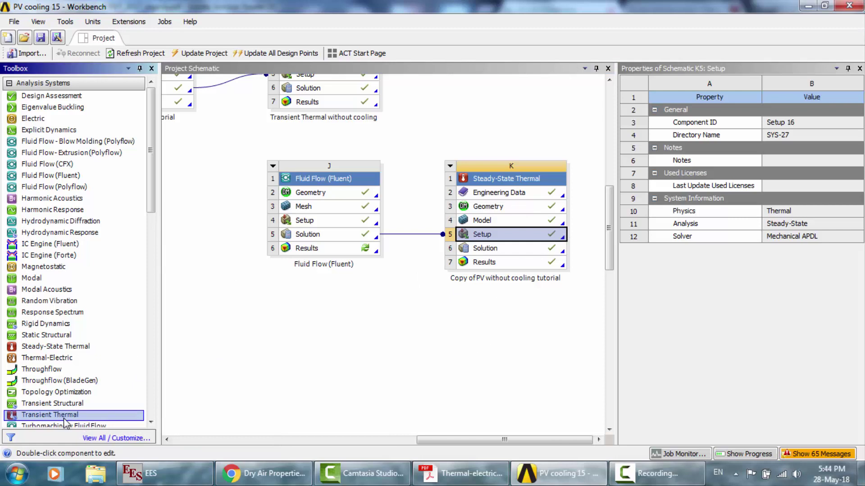
# Step: Add a Transient Thermal system linked to the copied steady-state thermal solution and open its setup in Mechanical
pyautogui.moveTo(508, 238); pyautogui.dragTo(504, 255)
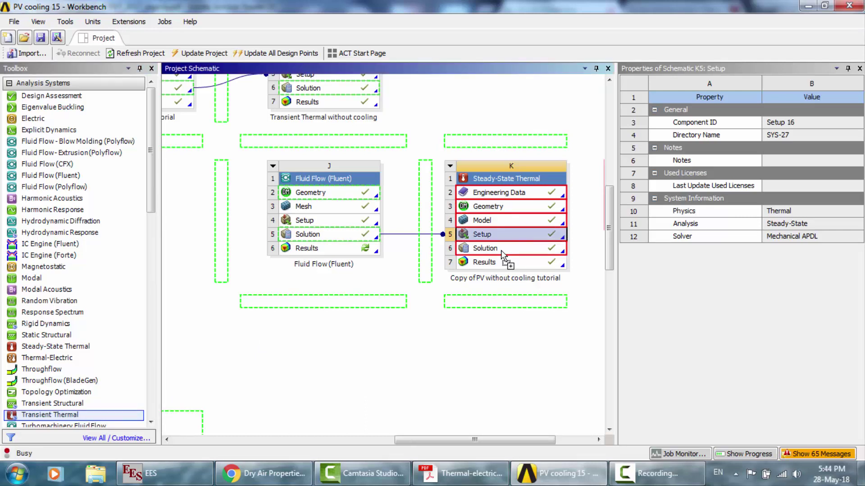
pyautogui.moveTo(503, 255); pyautogui.dragTo(503, 255)
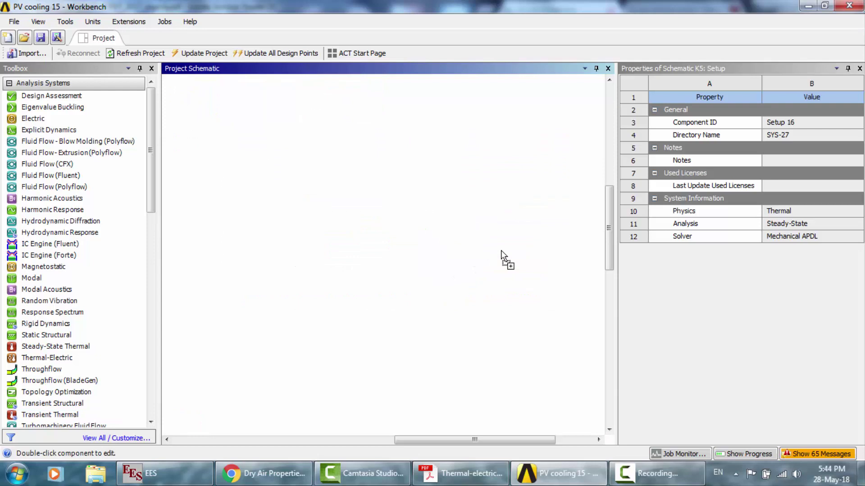
pyautogui.click(539, 235)
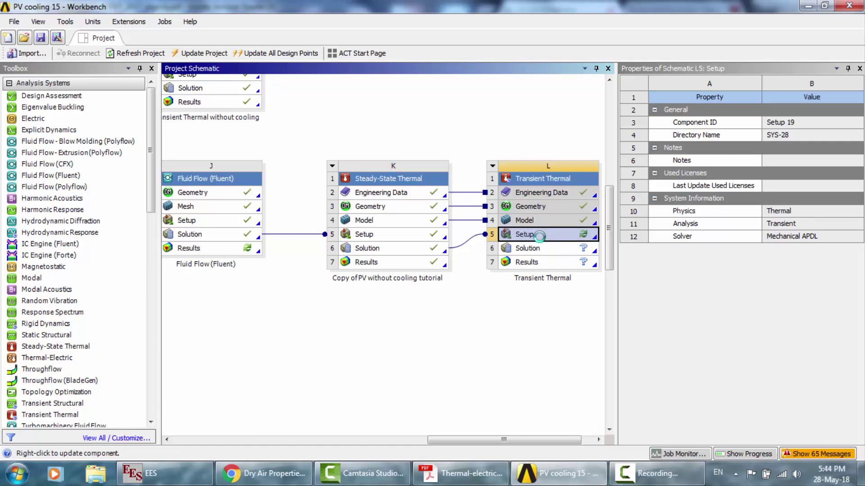
pyautogui.doubleClick(539, 235)
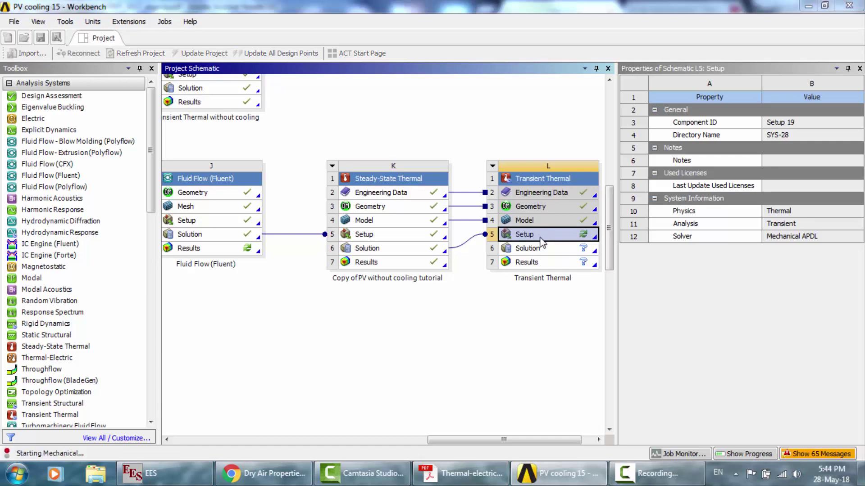
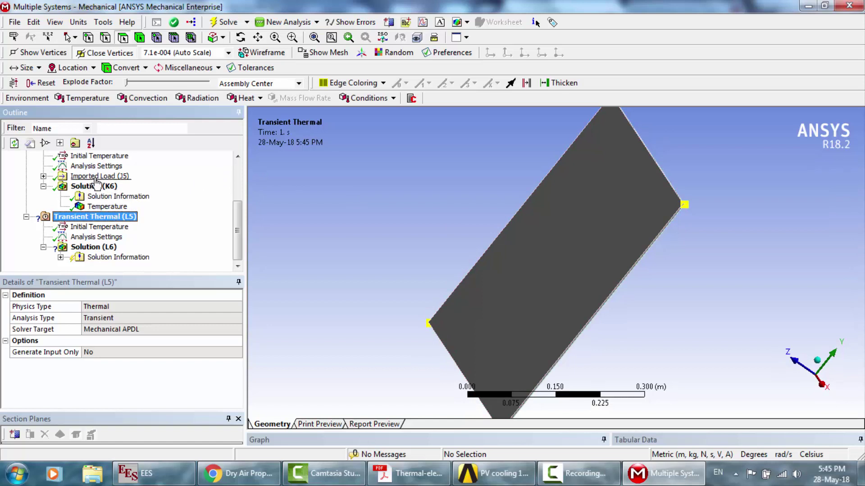
# Step: Check the transient analysis's initial temperature source and set the step end time to 60 s in its analysis settings
pyautogui.click(106, 207)
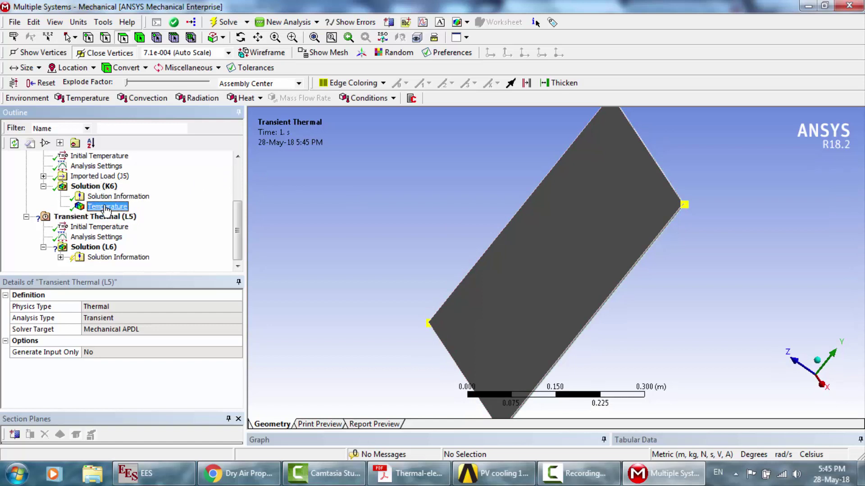
pyautogui.click(94, 228)
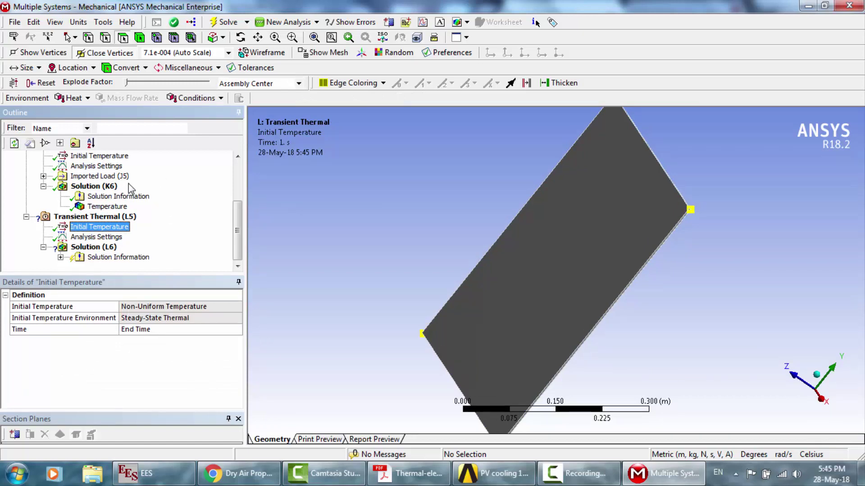
pyautogui.click(96, 238)
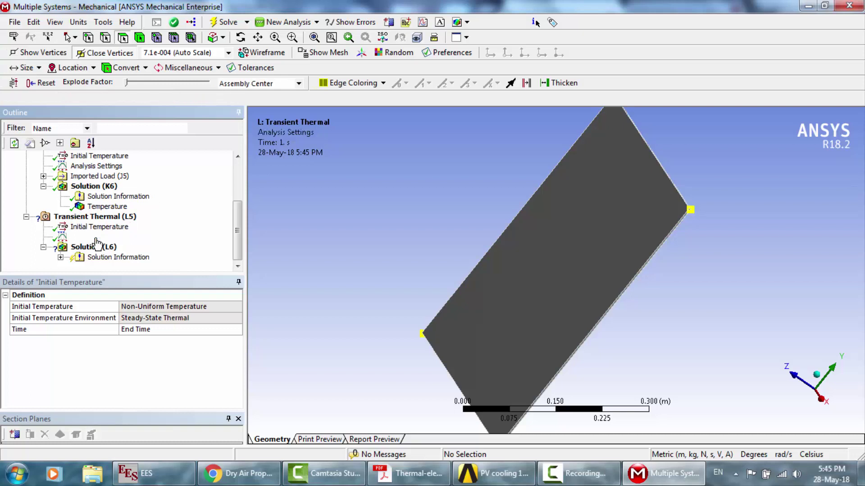
pyautogui.click(111, 330)
pyautogui.press('Return')
# Step: Insert a convection load in the transient thermal analysis and select the panel's large visible face for its geometry
pyautogui.click(96, 218)
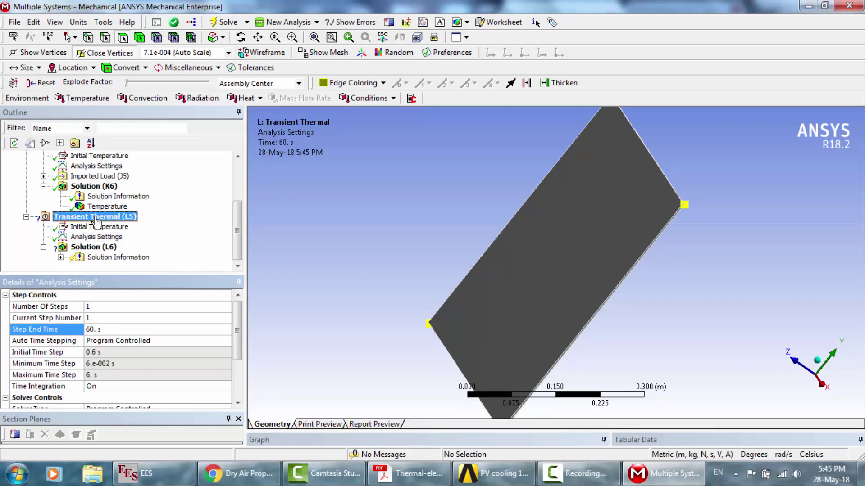
pyautogui.rightClick(96, 219)
pyautogui.moveTo(133, 225)
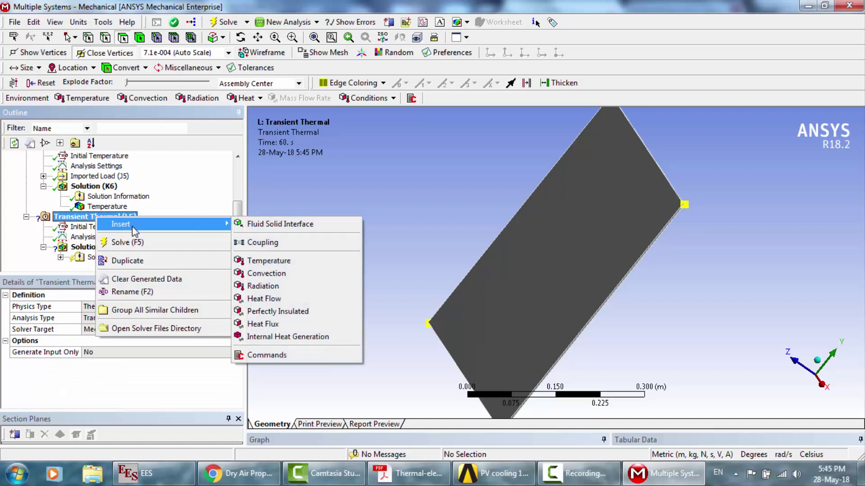
pyautogui.click(264, 274)
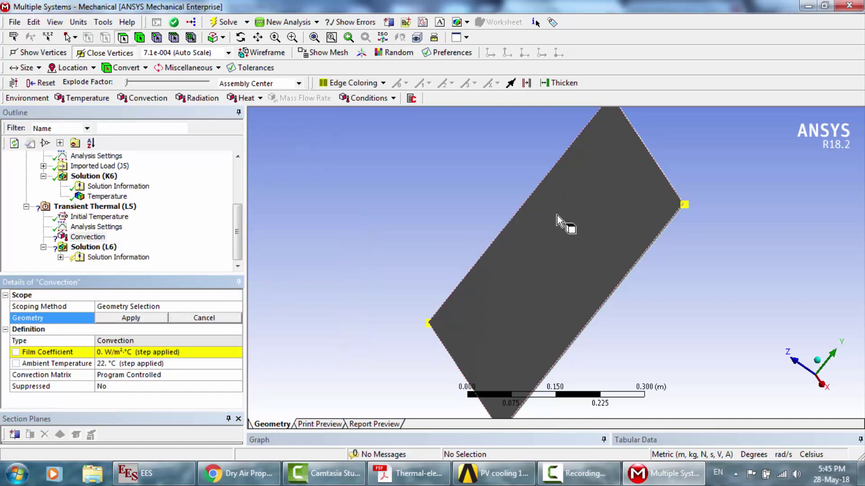
pyautogui.click(258, 37)
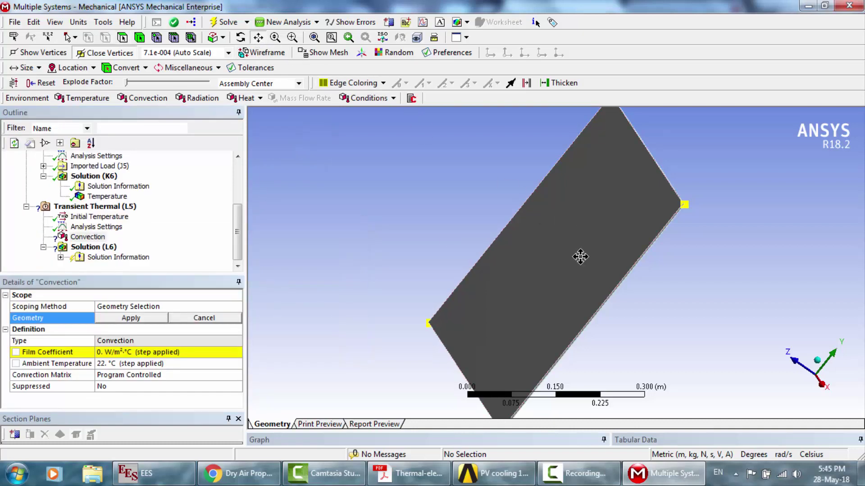
pyautogui.moveTo(580, 257); pyautogui.dragTo(502, 269)
pyautogui.scroll(3, 506, 266)
pyautogui.moveTo(604, 235); pyautogui.dragTo(514, 319)
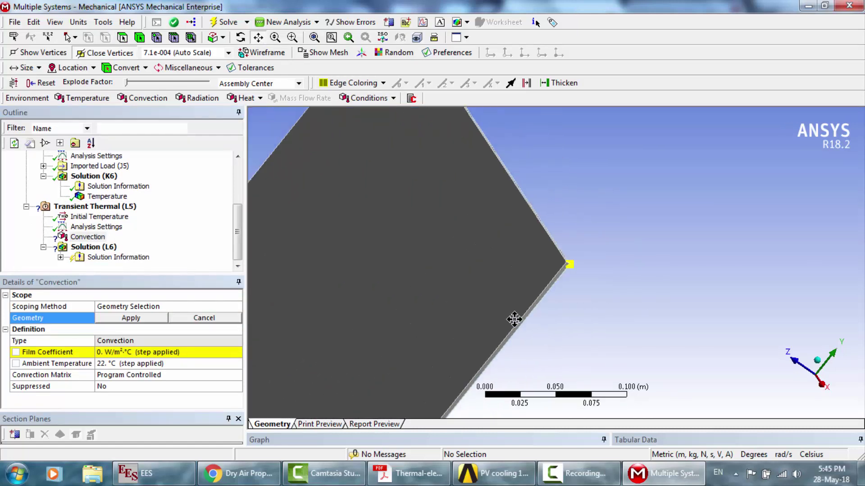
pyautogui.click(122, 38)
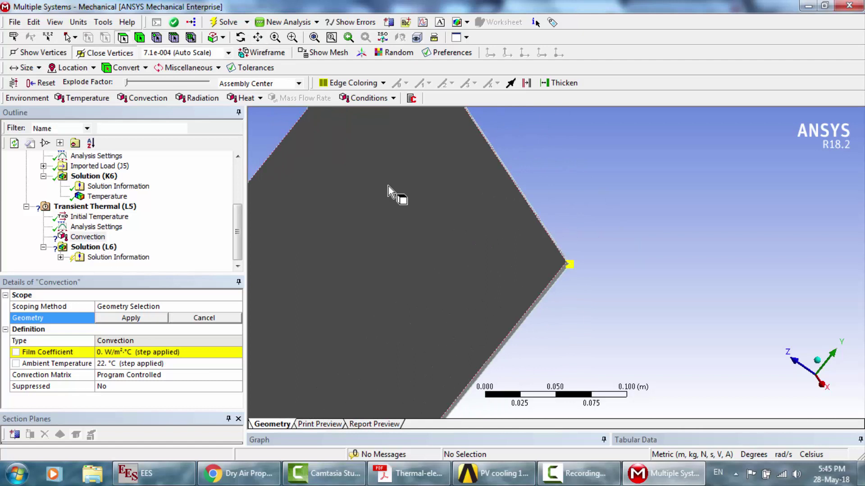
pyautogui.click(388, 186)
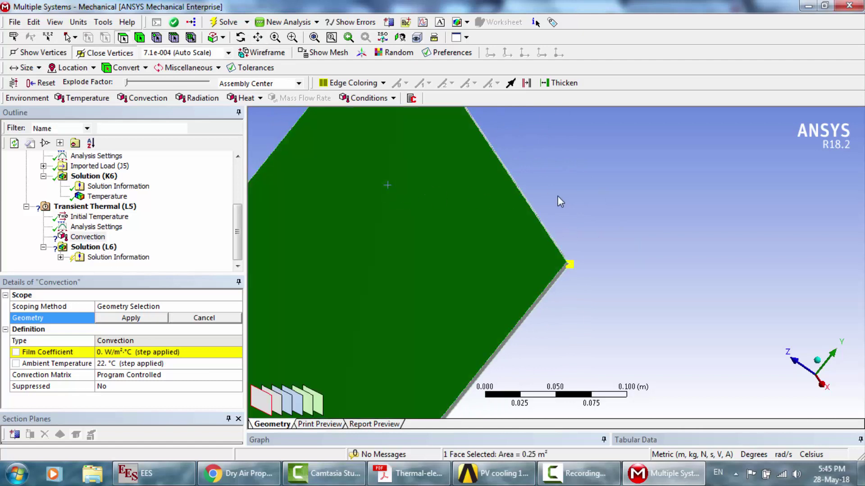
# Step: Add the three layered edge faces along one side of the panel to the convection selection
pyautogui.keyDown('ctrl'); pyautogui.click(558, 278); pyautogui.keyUp('ctrl')
pyautogui.scroll(3, 558, 279)
pyautogui.scroll(3, 558, 278)
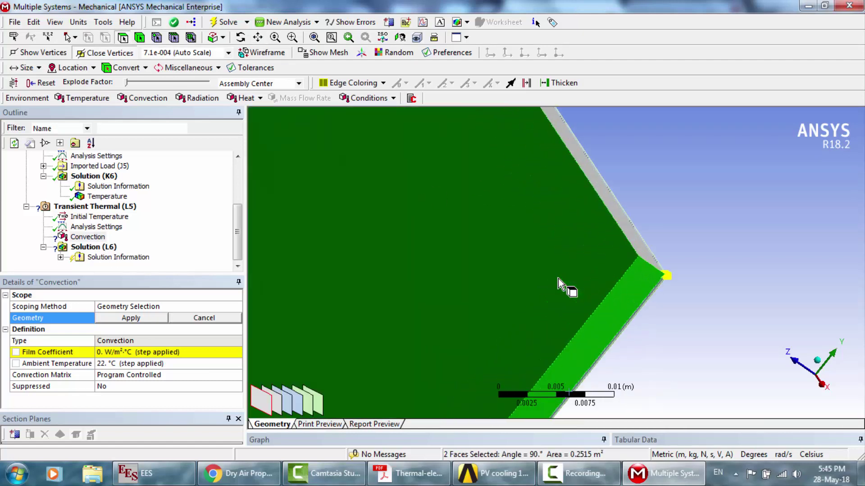
pyautogui.click(293, 38)
pyautogui.moveTo(565, 254); pyautogui.dragTo(664, 338)
pyautogui.moveTo(516, 169); pyautogui.dragTo(753, 292)
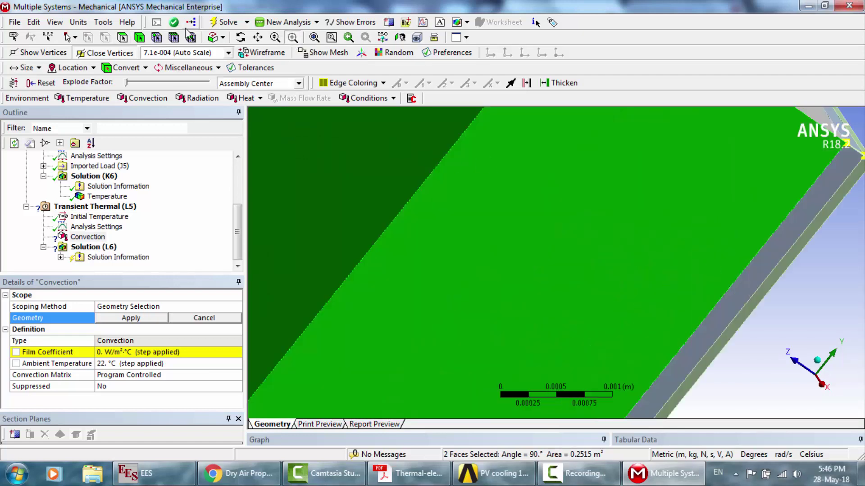
pyautogui.click(122, 38)
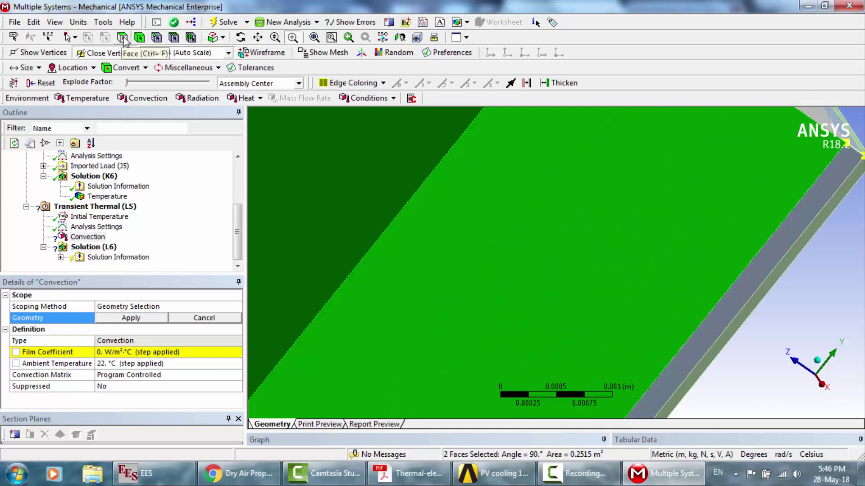
pyautogui.keyDown('ctrl'); pyautogui.click(772, 260); pyautogui.keyUp('ctrl')
pyautogui.keyDown('ctrl'); pyautogui.click(779, 272); pyautogui.keyUp('ctrl')
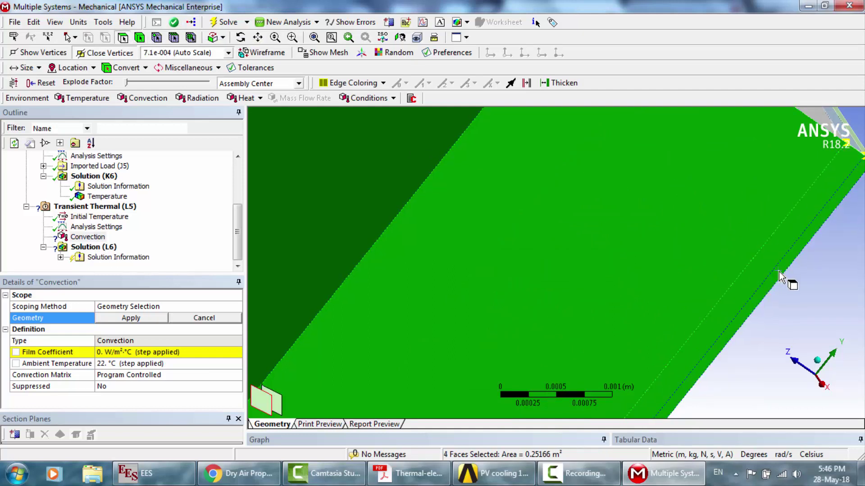
# Step: Extend the convection selection with the three layer edge faces on the adjacent side, around the panel's corner
pyautogui.click(258, 38)
pyautogui.moveTo(597, 230); pyautogui.dragTo(478, 354)
pyautogui.moveTo(565, 201); pyautogui.dragTo(478, 288)
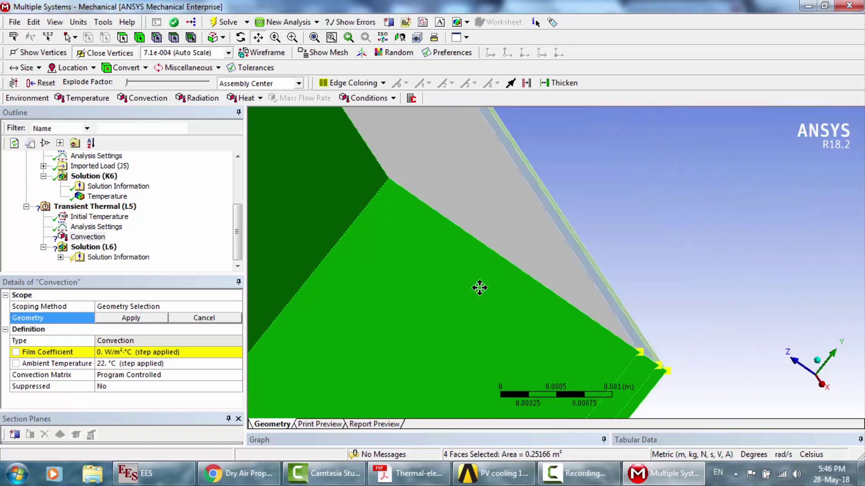
pyautogui.click(293, 37)
pyautogui.moveTo(478, 154); pyautogui.dragTo(593, 221)
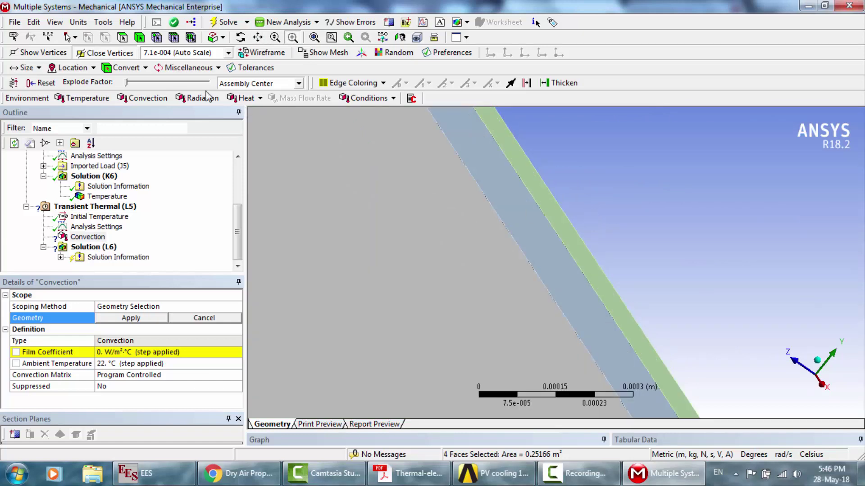
pyautogui.keyDown('ctrl'); pyautogui.click(378, 208); pyautogui.keyUp('ctrl')
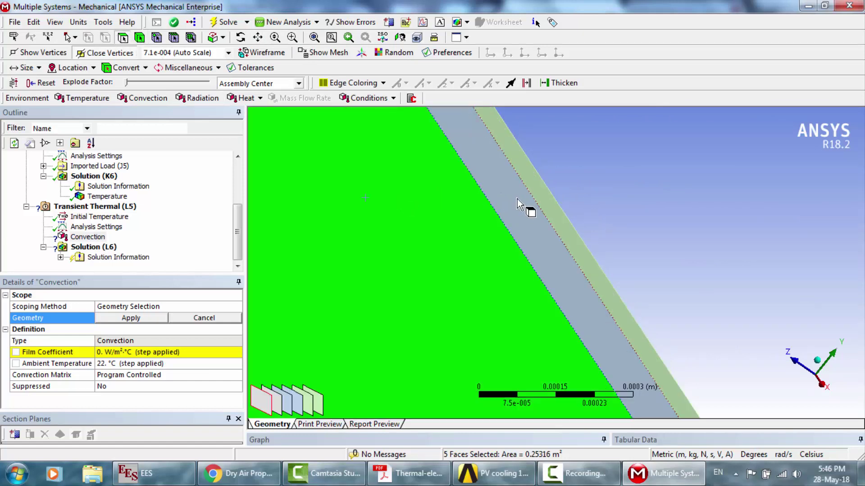
pyautogui.keyDown('ctrl'); pyautogui.click(521, 206); pyautogui.keyUp('ctrl')
pyautogui.keyDown('ctrl'); pyautogui.click(546, 208); pyautogui.keyUp('ctrl')
pyautogui.scroll(-8, 545, 204)
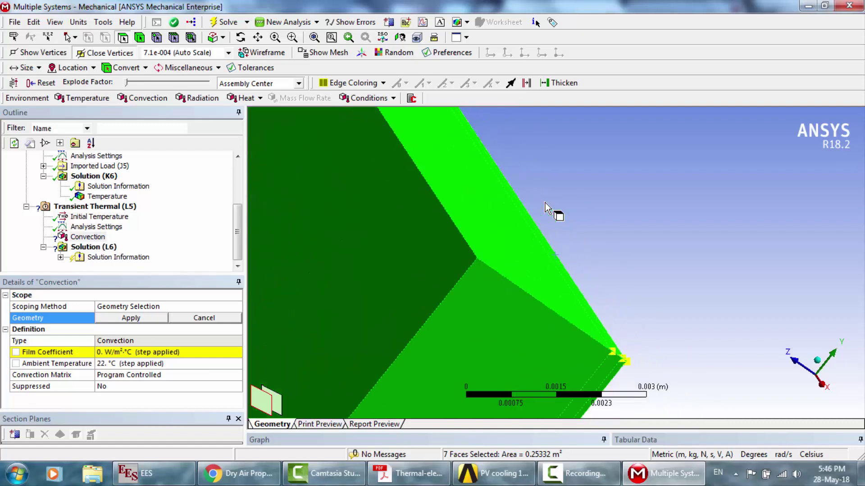
pyautogui.scroll(-18, 545, 202)
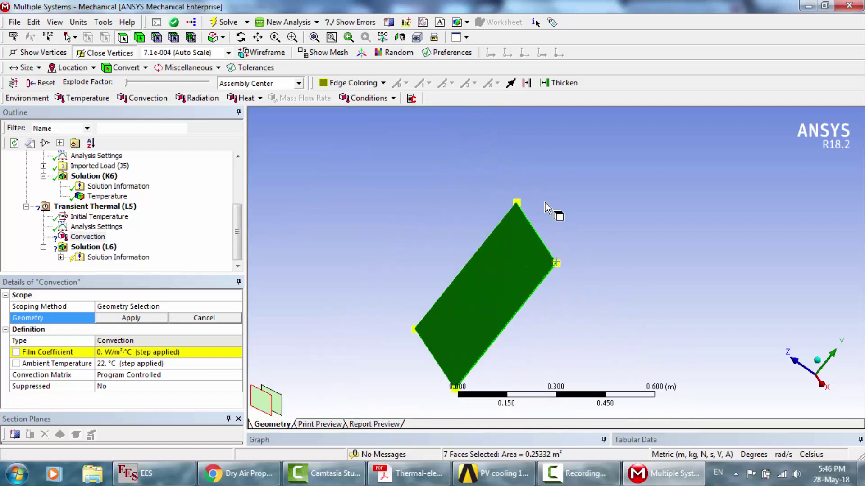
# Step: Add the three layer edge faces on the panel's third side to the convection selection
pyautogui.click(240, 37)
pyautogui.moveTo(518, 247); pyautogui.dragTo(637, 226)
pyautogui.scroll(6, 637, 226)
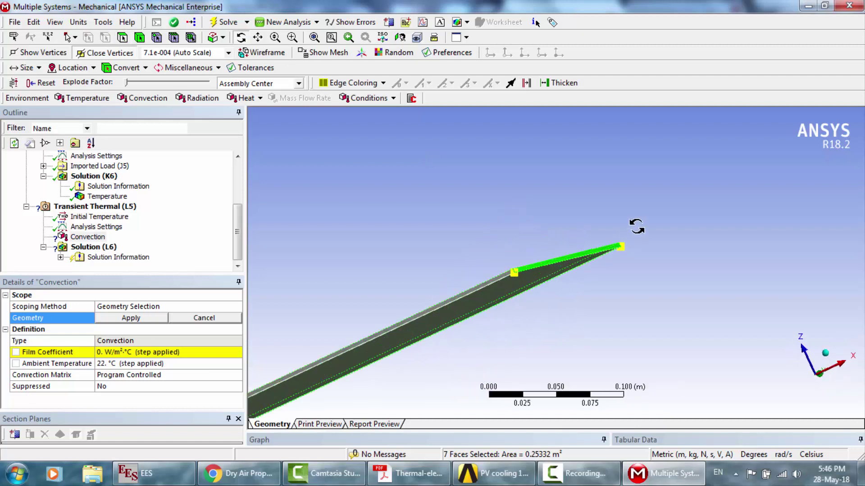
pyautogui.scroll(4, 460, 280)
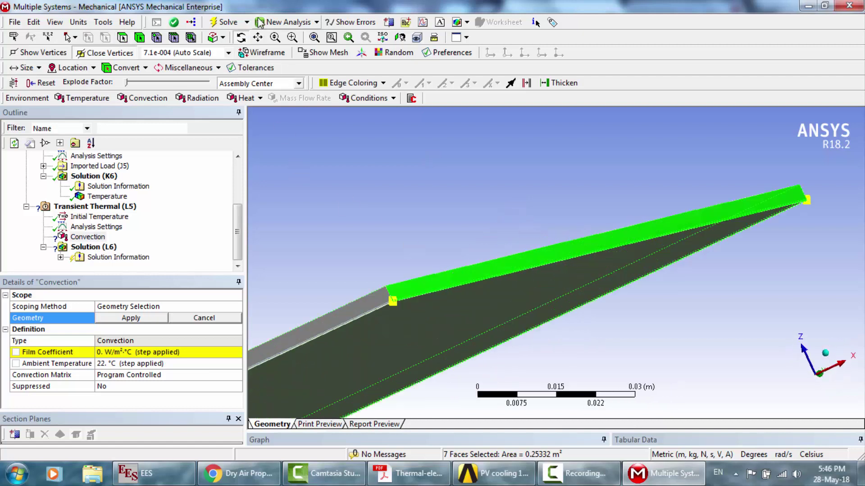
pyautogui.click(293, 37)
pyautogui.moveTo(353, 289); pyautogui.dragTo(396, 323)
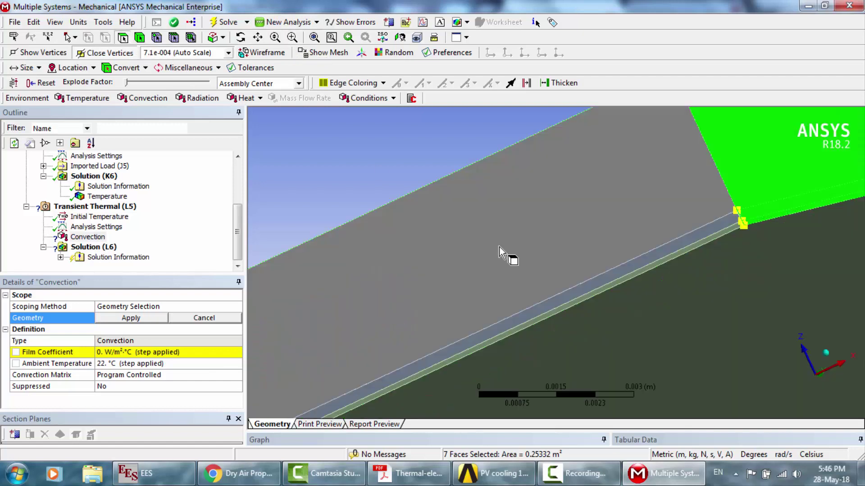
pyautogui.keyDown('ctrl'); pyautogui.click(536, 322); pyautogui.keyUp('ctrl')
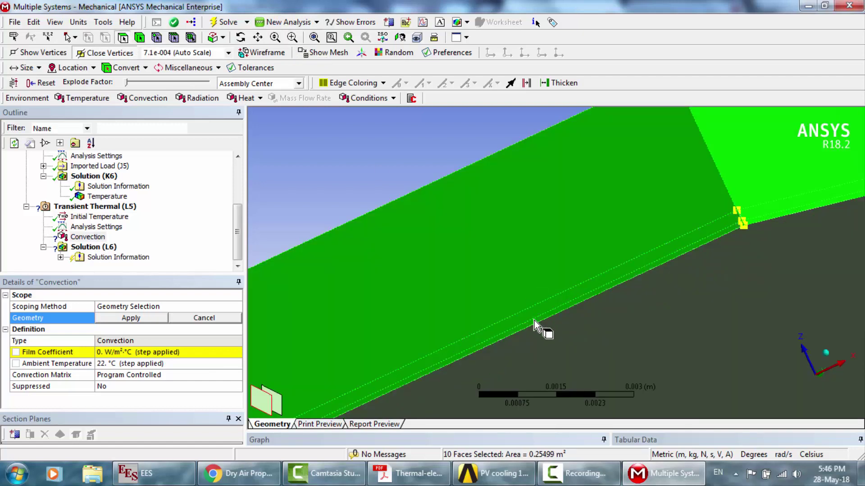
pyautogui.scroll(-10, 536, 322)
pyautogui.scroll(-5, 534, 320)
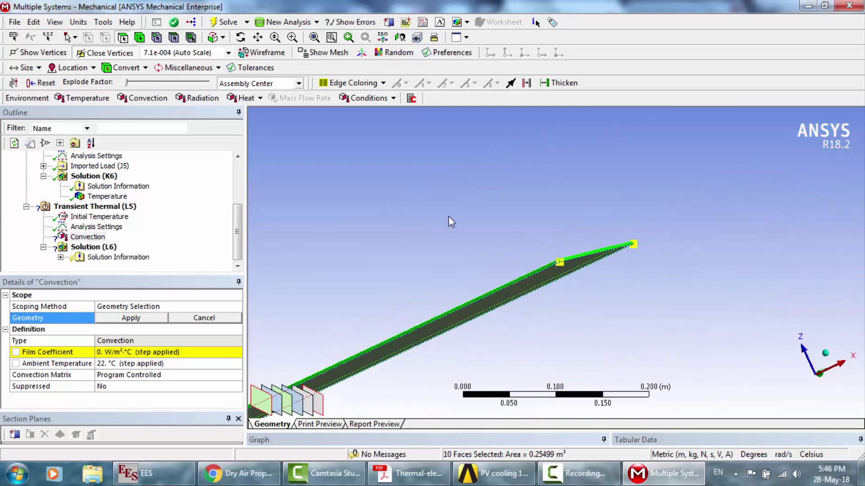
# Step: Add the layer edge faces on the panel's remaining side to the selection, leaving the back face out
pyautogui.click(241, 38)
pyautogui.moveTo(509, 311); pyautogui.dragTo(683, 291)
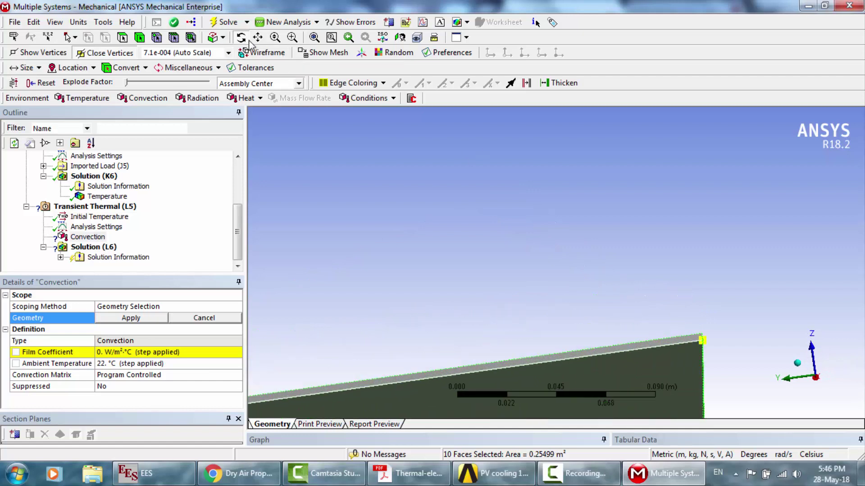
pyautogui.click(292, 37)
pyautogui.moveTo(649, 329); pyautogui.dragTo(671, 352)
pyautogui.moveTo(635, 320); pyautogui.dragTo(668, 373)
pyautogui.click(122, 37)
pyautogui.moveTo(371, 170); pyautogui.dragTo(425, 333)
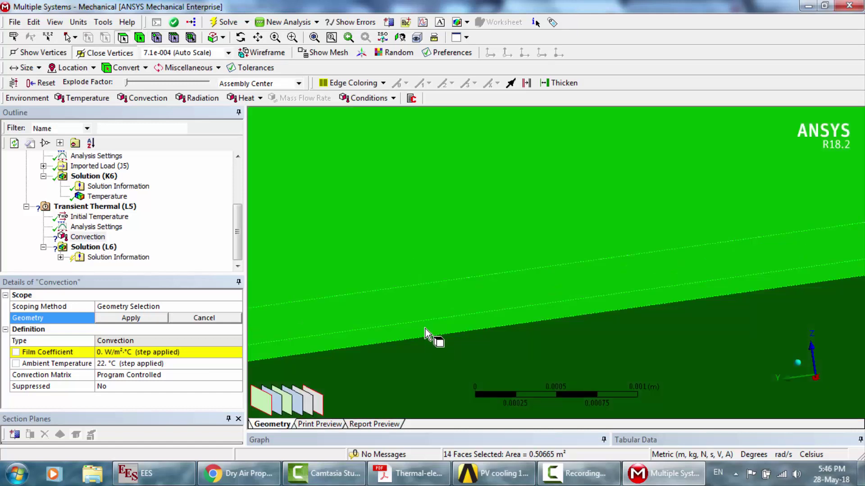
pyautogui.keyDown('ctrl'); pyautogui.click(431, 358); pyautogui.keyUp('ctrl')
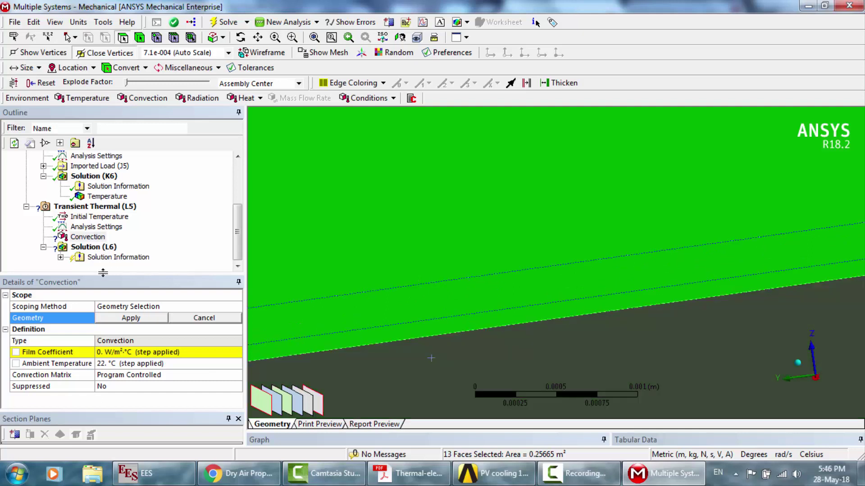
# Step: Apply the 13 selected faces to the convection load and set its film coefficient to 15 W/m²·°C
pyautogui.click(130, 318)
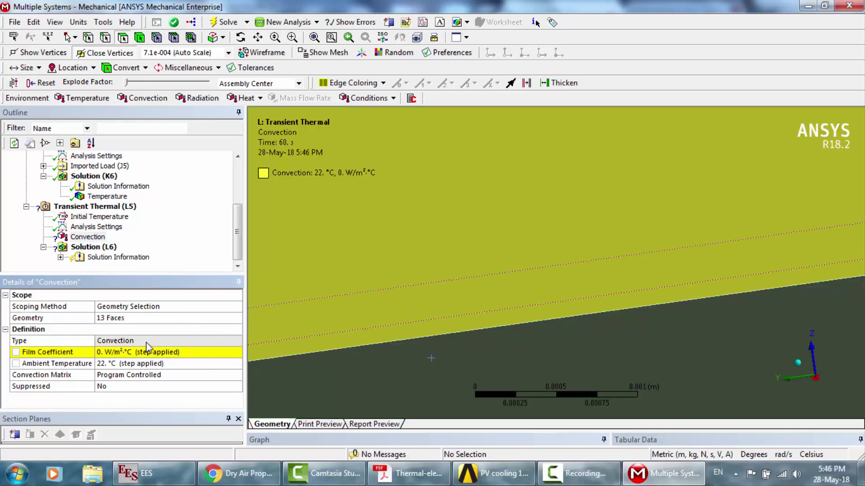
pyautogui.click(135, 353)
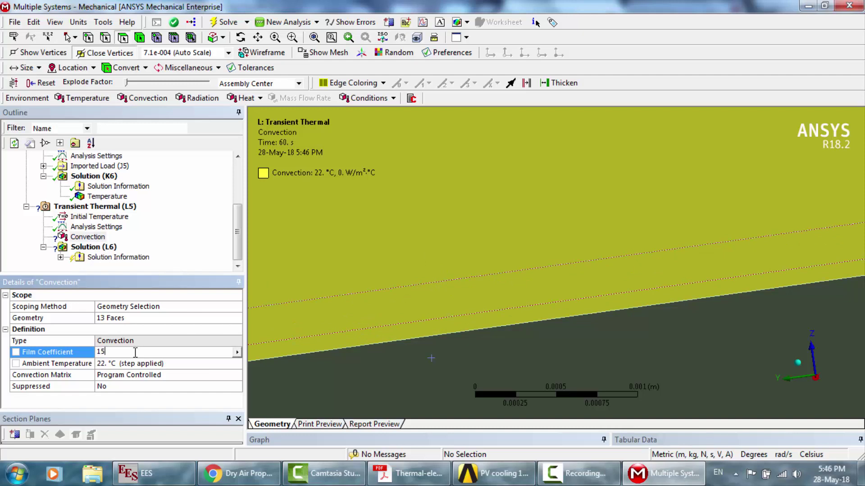
pyautogui.write('15')
pyautogui.press('Return')
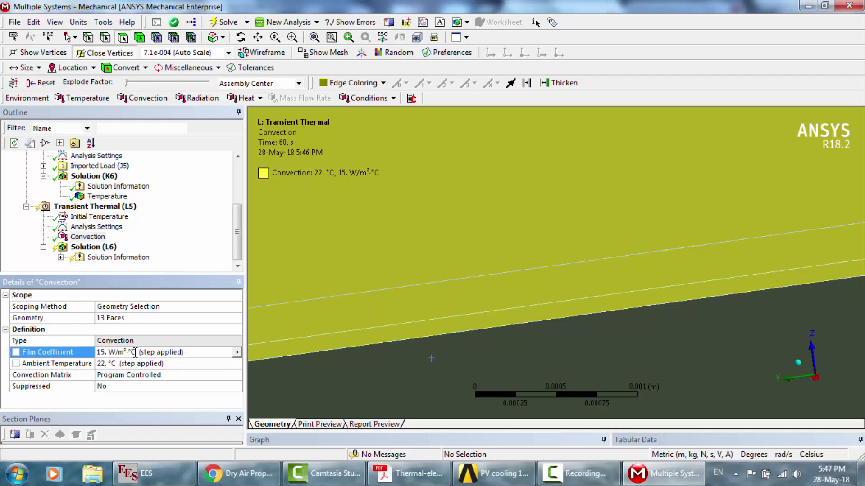
# Step: Set the convection's ambient temperature to 27 °C and switch its film coefficient to tabular data
pyautogui.click(224, 363)
pyautogui.press('Return')
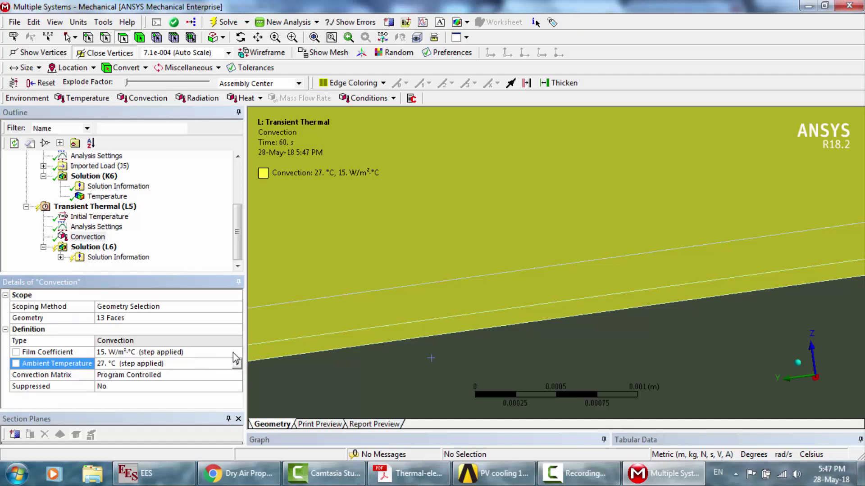
pyautogui.click(233, 352)
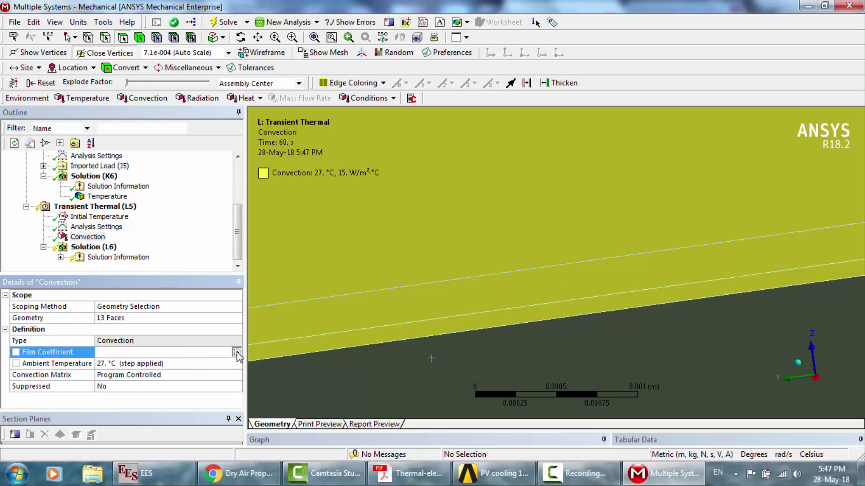
pyautogui.click(237, 354)
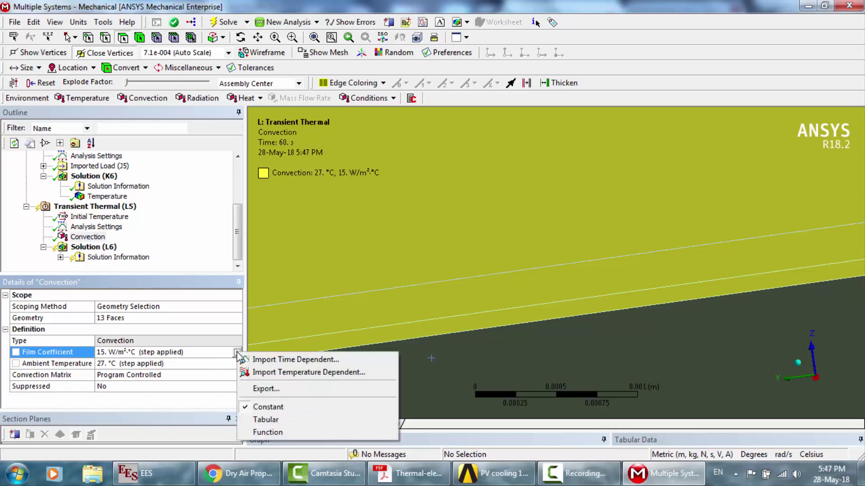
pyautogui.click(265, 420)
pyautogui.moveTo(382, 430); pyautogui.dragTo(386, 297)
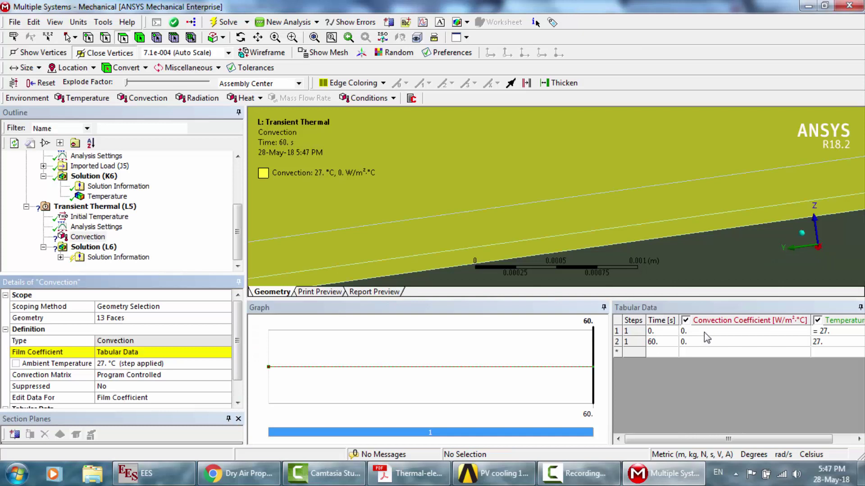
# Step: Enter a convection coefficient of 15 W/m²·°C at both 0 s and 60 s in the tabular data
pyautogui.click(712, 332)
pyautogui.write('15')
pyautogui.click(712, 343)
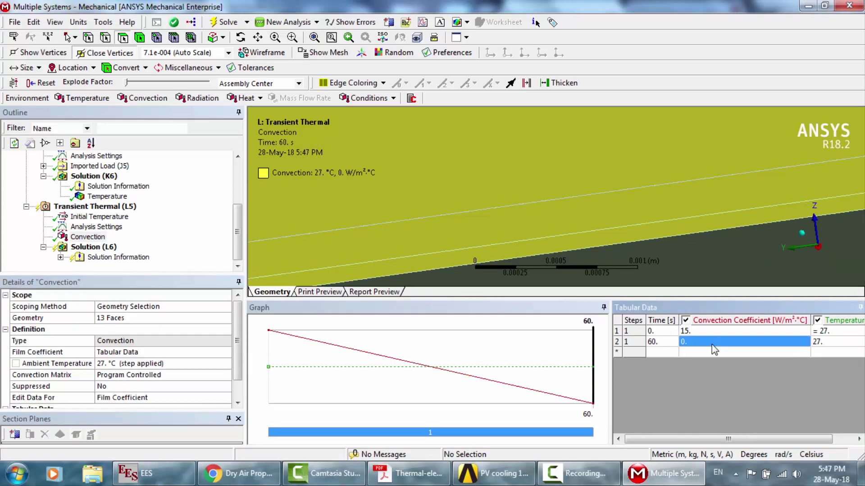
pyautogui.write('15')
pyautogui.press('Tab')
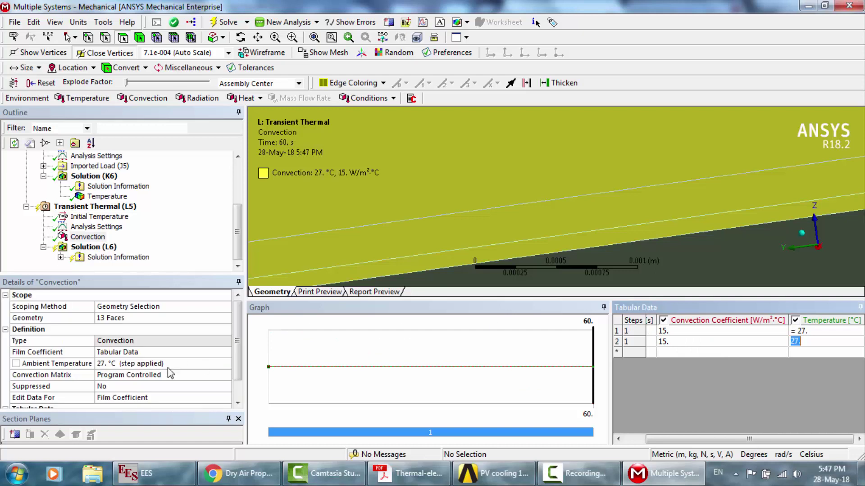
pyautogui.click(144, 363)
pyautogui.click(226, 364)
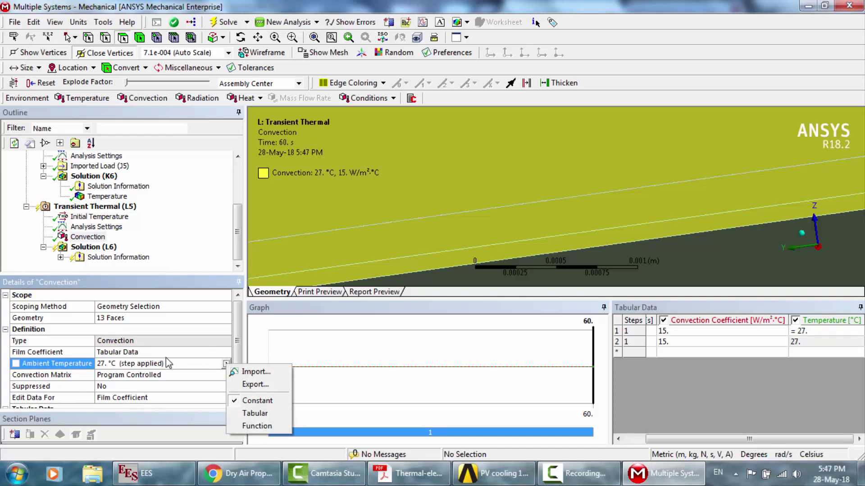
pyautogui.click(238, 346)
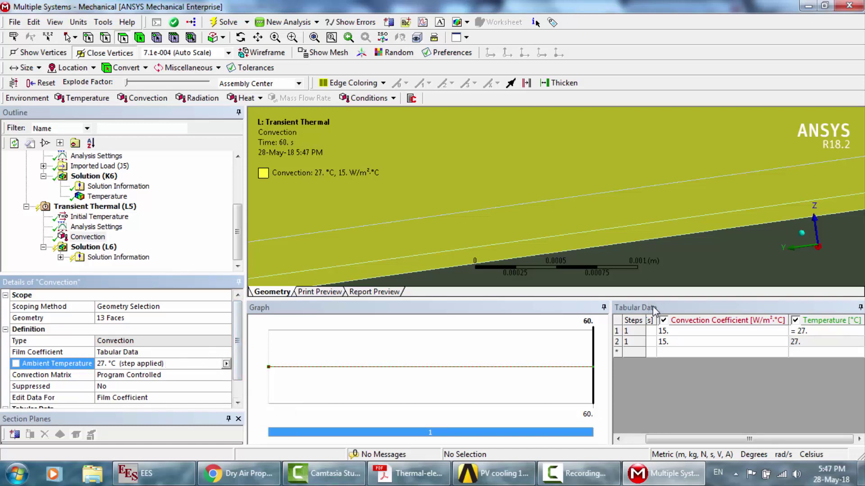
pyautogui.moveTo(640, 299); pyautogui.dragTo(644, 451)
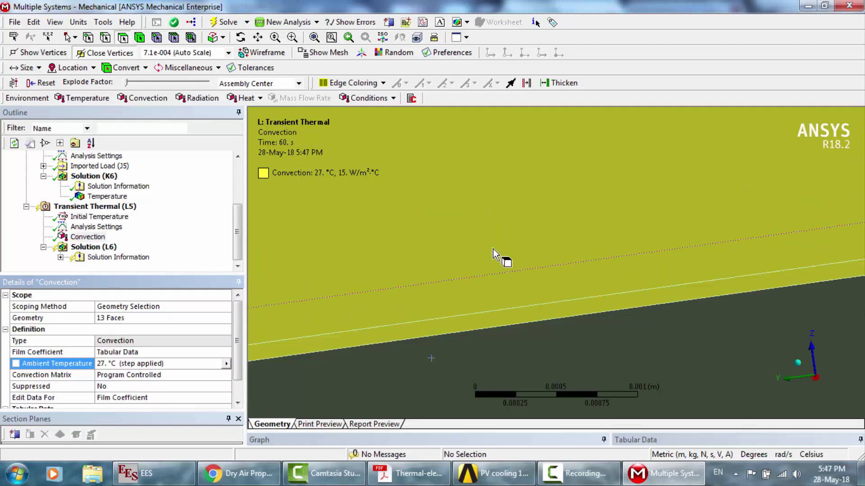
# Step: Check which panel faces the convection load covers, viewing the whole panel from several angles
pyautogui.scroll(-5, 492, 249)
pyautogui.click(497, 256)
pyautogui.scroll(-3, 497, 256)
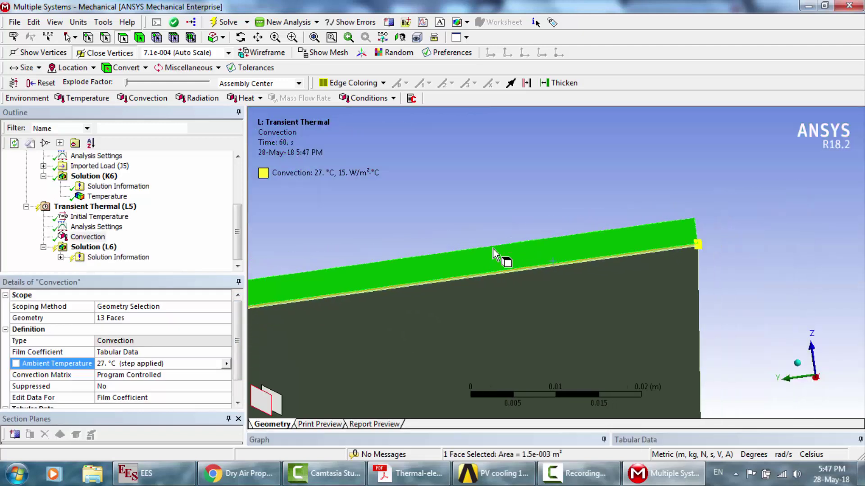
pyautogui.click(445, 240)
pyautogui.click(240, 37)
pyautogui.moveTo(543, 272); pyautogui.dragTo(540, 288)
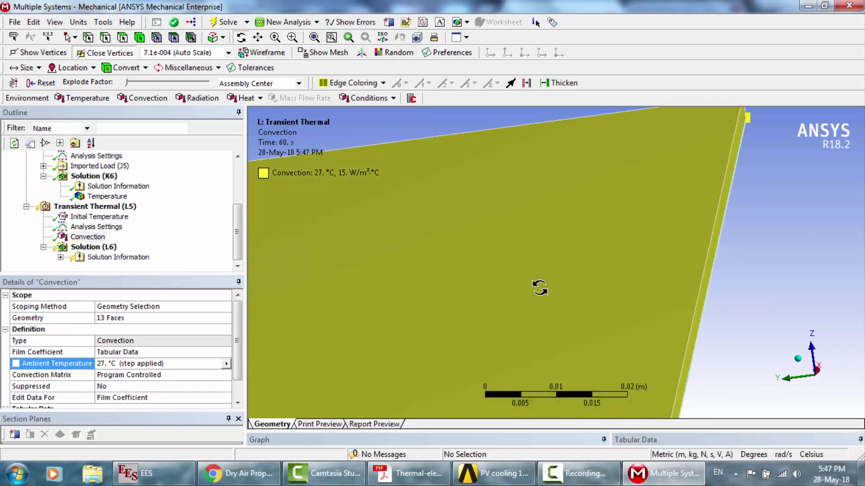
pyautogui.click(315, 38)
pyautogui.moveTo(482, 203); pyautogui.dragTo(704, 199)
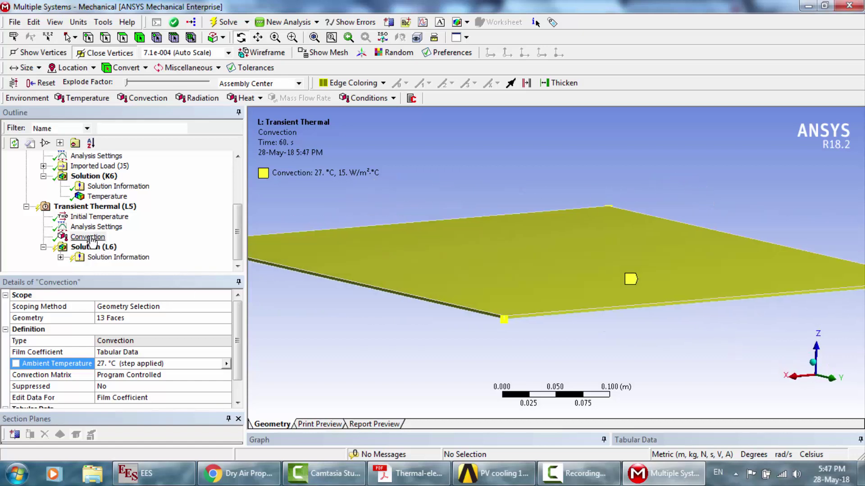
# Step: Review the transient thermal environment, the glass cover body and the steady-state thermal environment
pyautogui.click(88, 209)
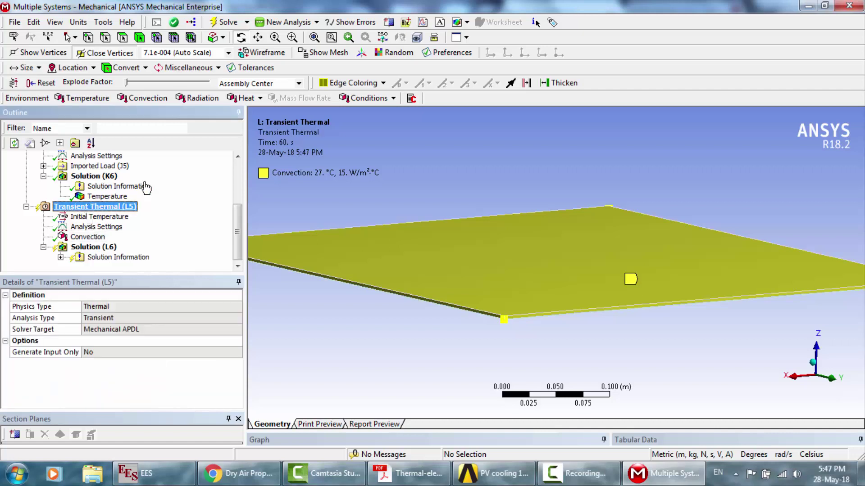
pyautogui.scroll(3, 181, 197)
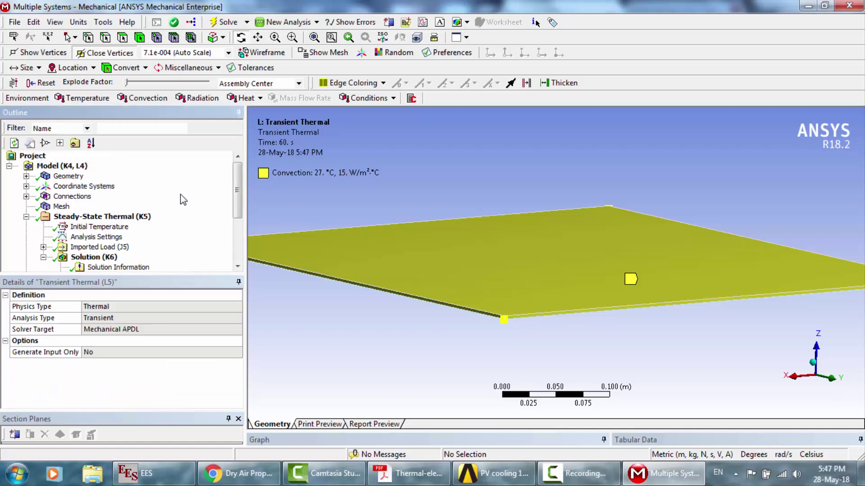
pyautogui.click(27, 176)
pyautogui.click(72, 186)
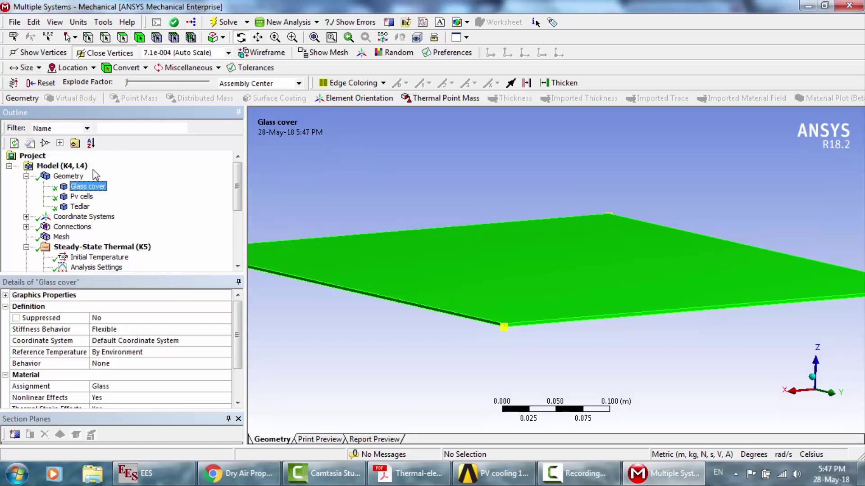
pyautogui.click(26, 176)
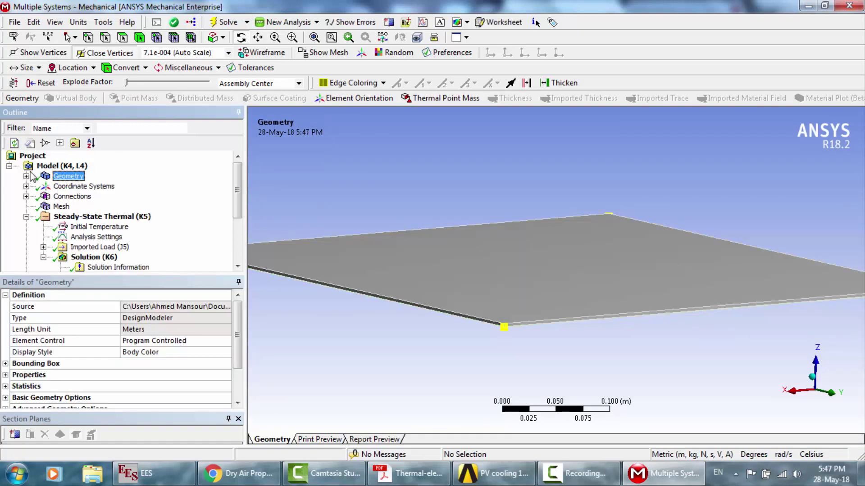
pyautogui.click(80, 218)
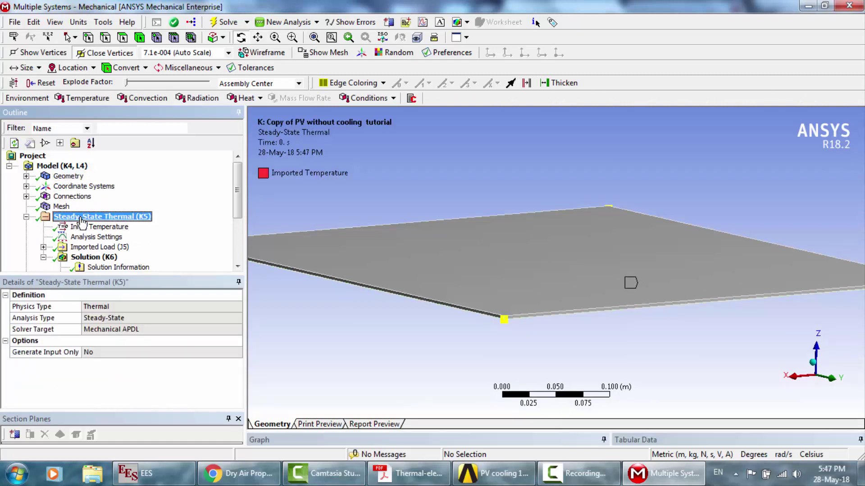
pyautogui.scroll(-3, 96, 257)
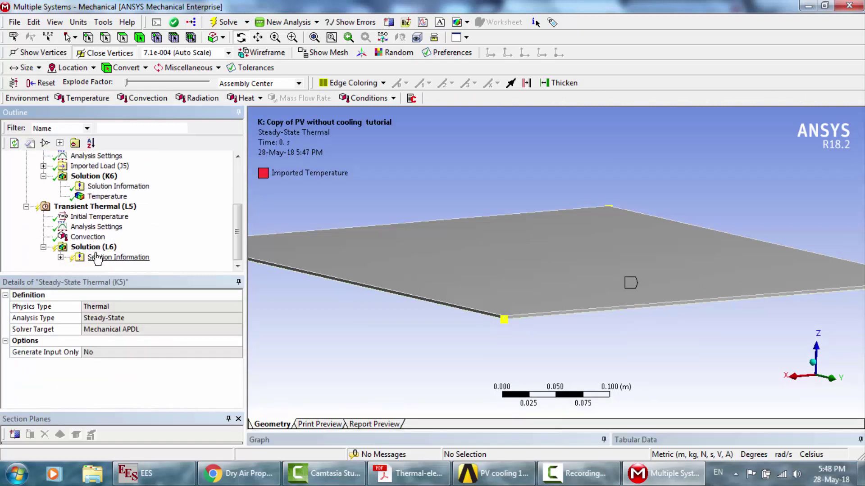
# Step: Insert a heat flux load in the transient thermal analysis and apply it to the panel's large glass cover face
pyautogui.click(89, 208)
pyautogui.rightClick(90, 208)
pyautogui.moveTo(126, 220)
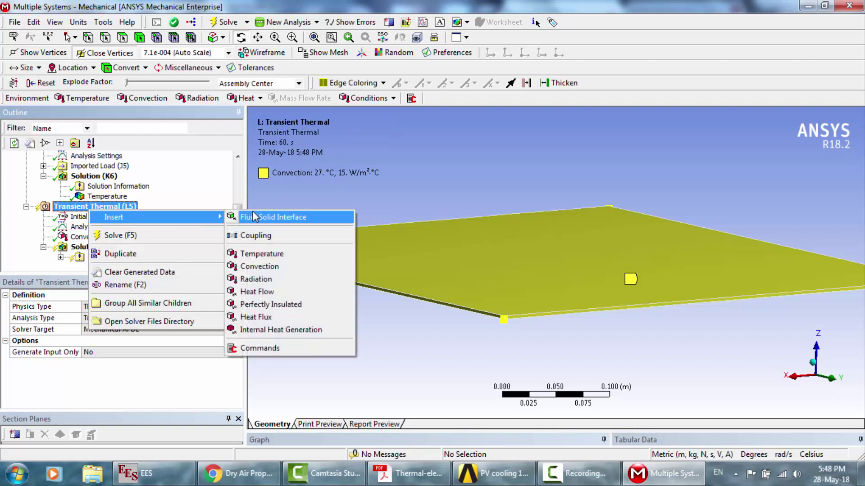
pyautogui.click(266, 317)
pyautogui.click(122, 37)
pyautogui.click(518, 242)
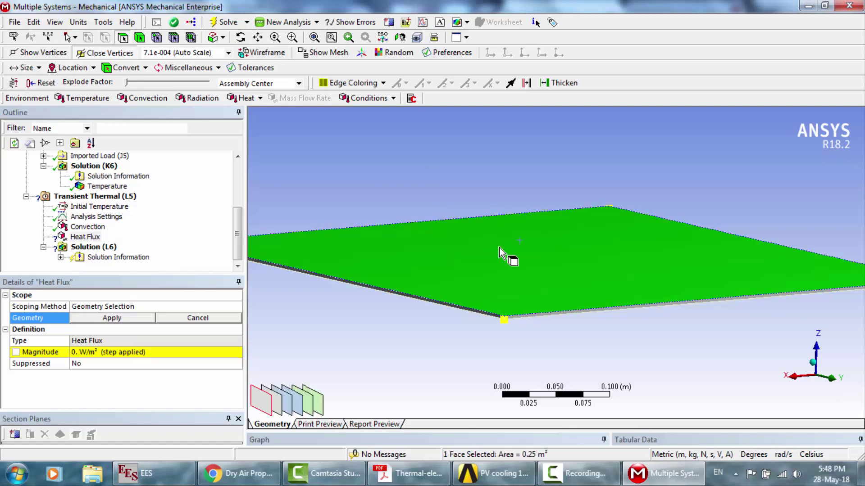
pyautogui.click(112, 318)
# Step: Define the heat flux magnitude as time-dependent tabular data with 800 W/m² at both 0 s and 60 s
pyautogui.click(105, 352)
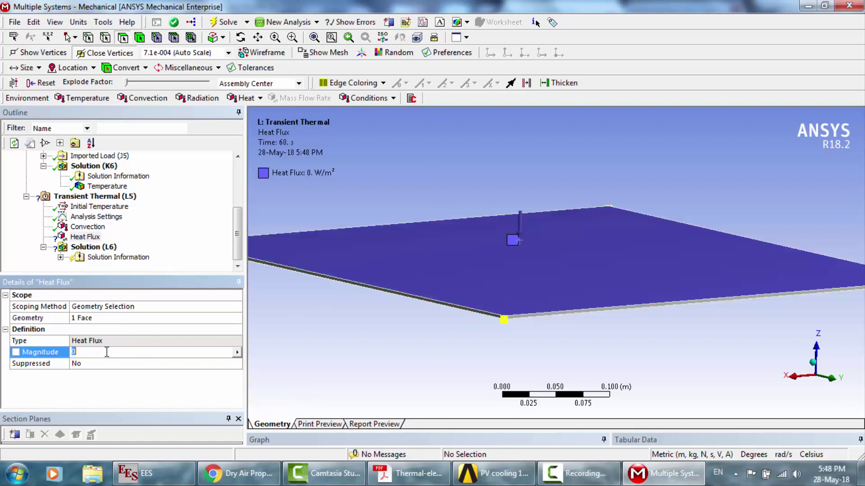
pyautogui.write('800')
pyautogui.press('Return')
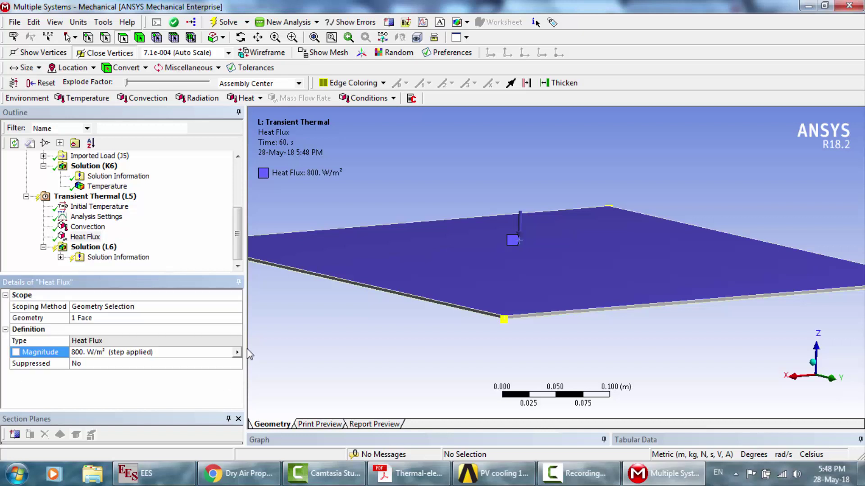
pyautogui.click(236, 353)
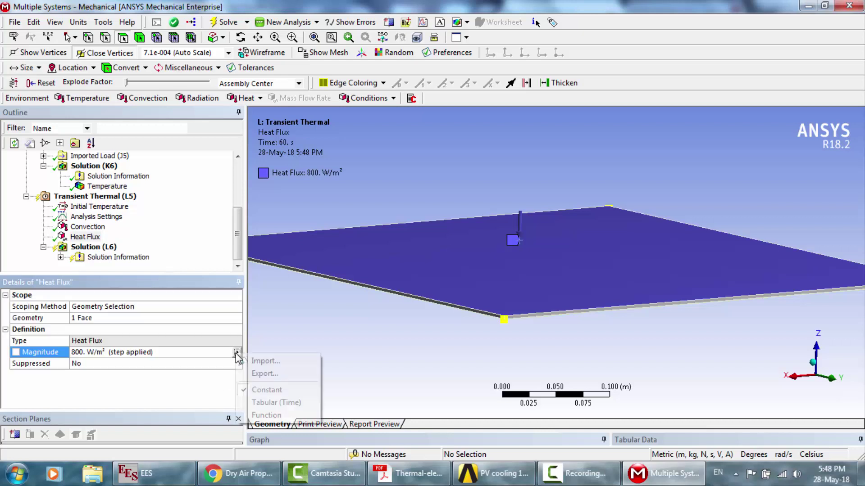
pyautogui.click(290, 403)
pyautogui.moveTo(437, 432); pyautogui.dragTo(438, 317)
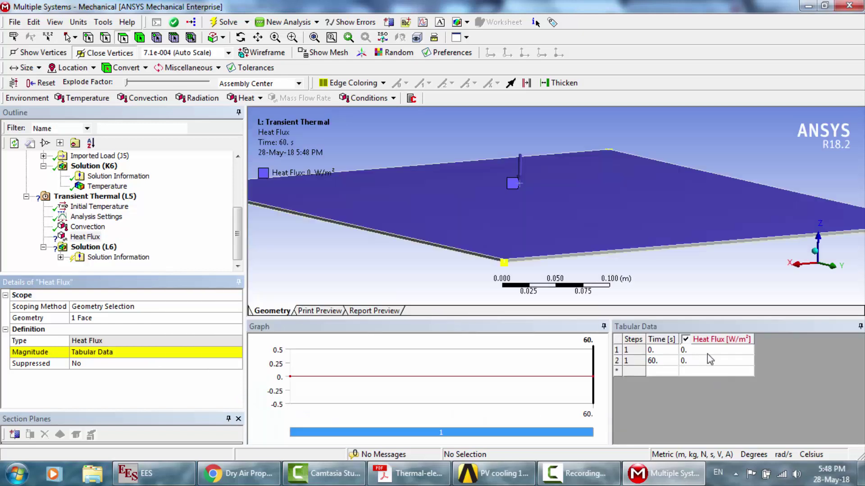
pyautogui.click(699, 342)
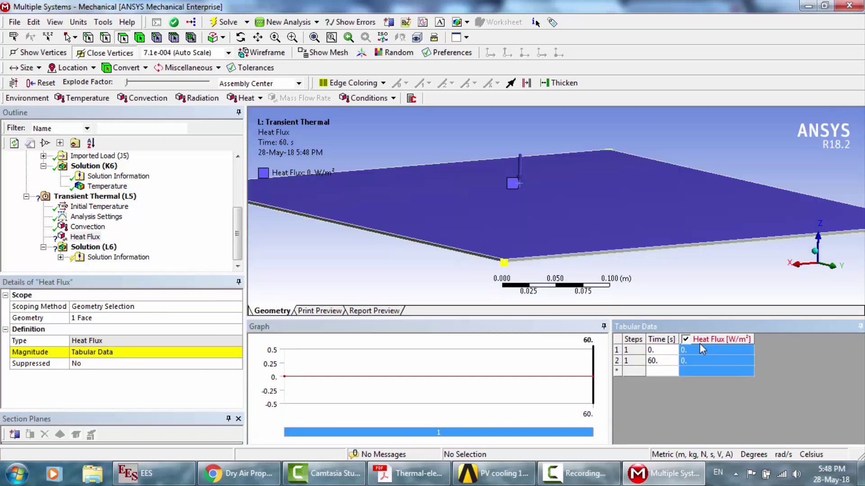
pyautogui.write('800')
pyautogui.click(712, 366)
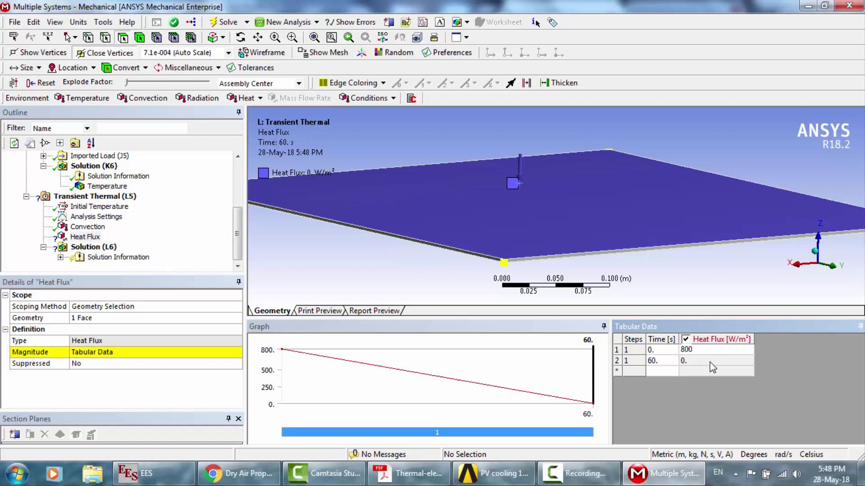
pyautogui.write('800')
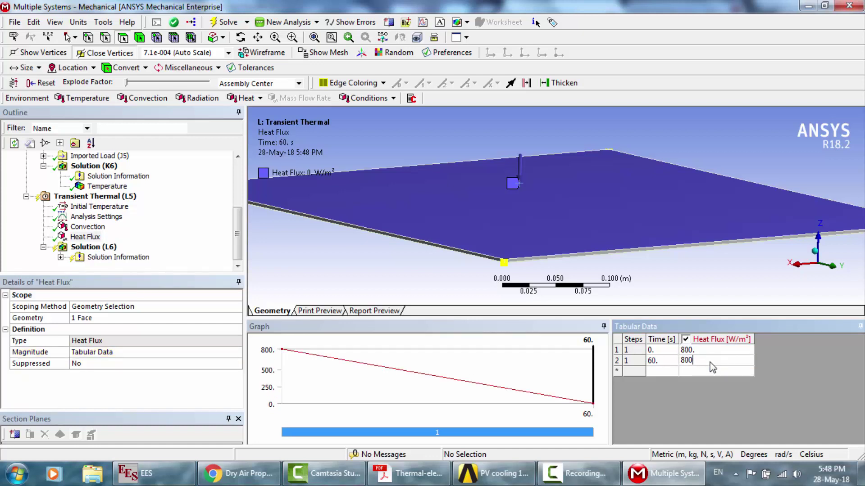
pyautogui.click(515, 315)
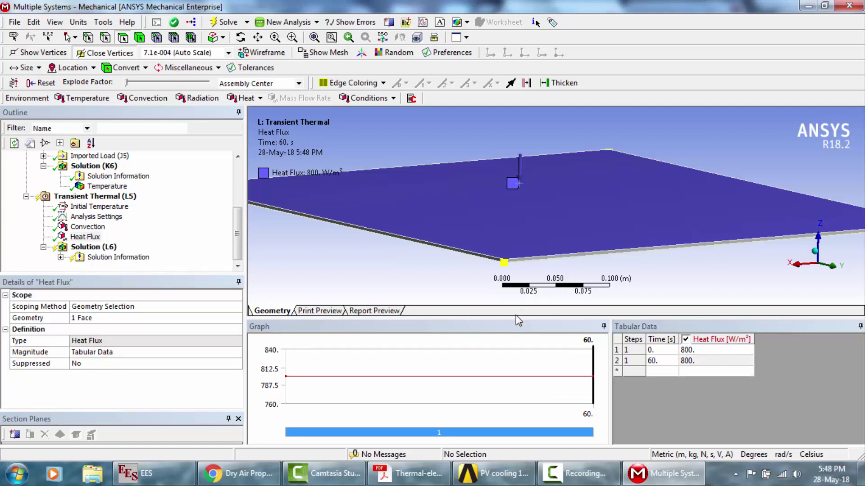
pyautogui.moveTo(495, 317); pyautogui.dragTo(496, 458)
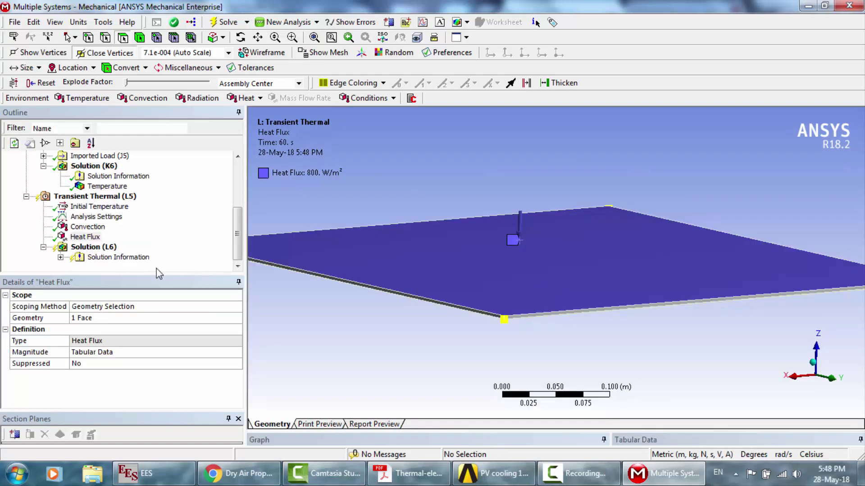
# Step: Add a temperature result to the transient thermal solution and solve the analysis
pyautogui.click(90, 247)
pyautogui.rightClick(90, 247)
pyautogui.moveTo(114, 250)
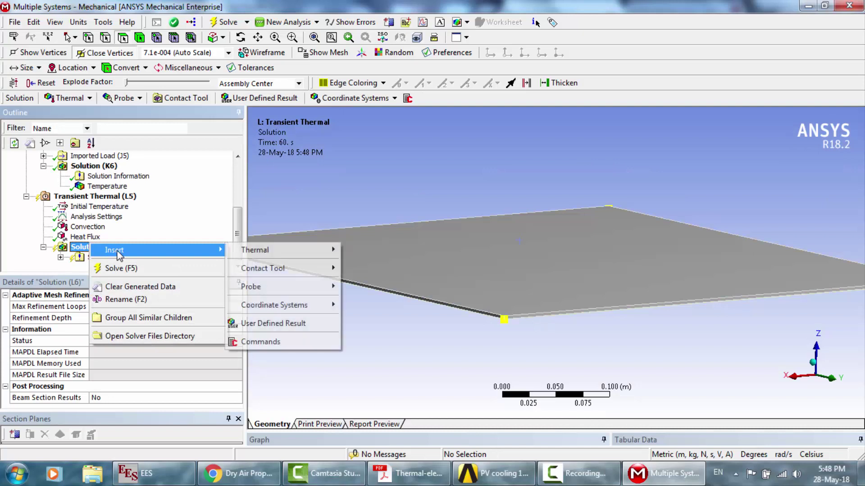
pyautogui.moveTo(310, 250)
pyautogui.click(371, 249)
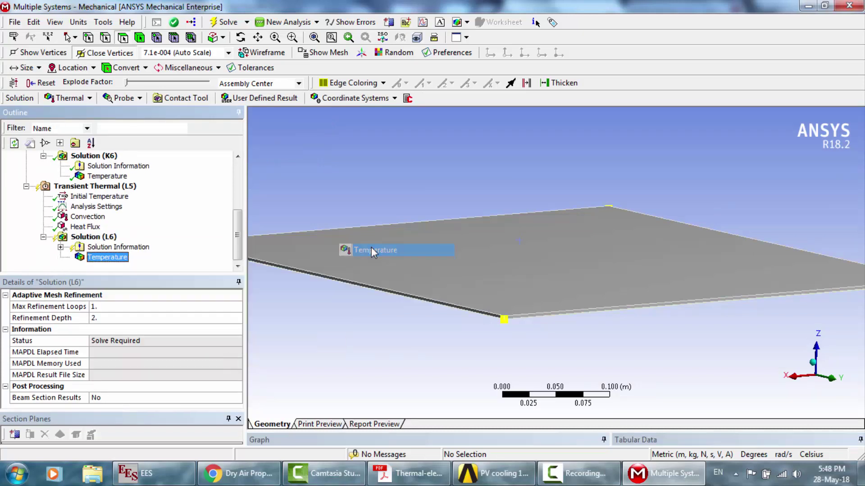
pyautogui.click(222, 22)
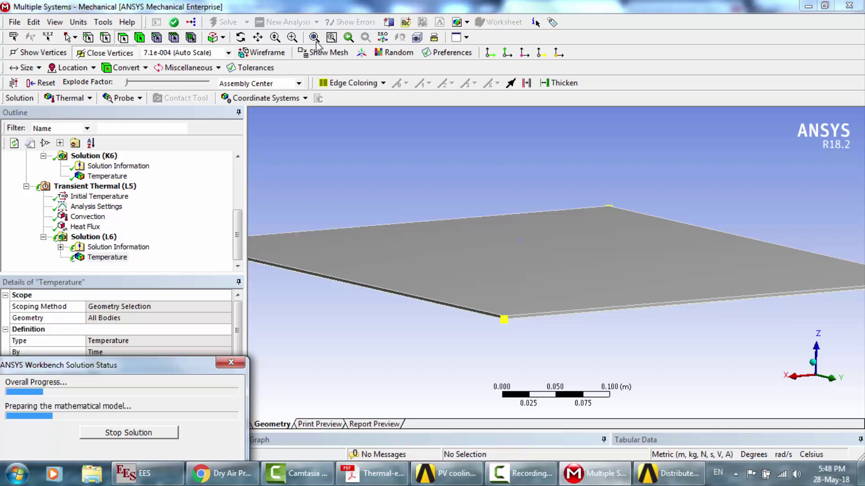
pyautogui.click(520, 473)
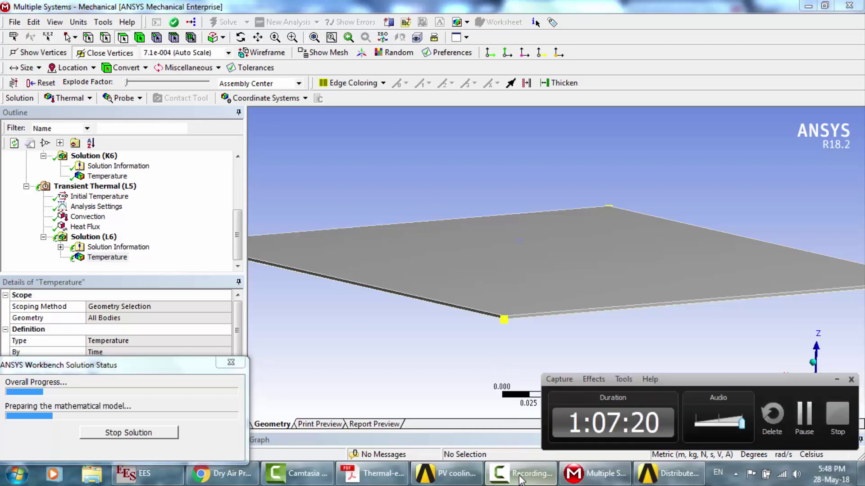
pyautogui.click(807, 418)
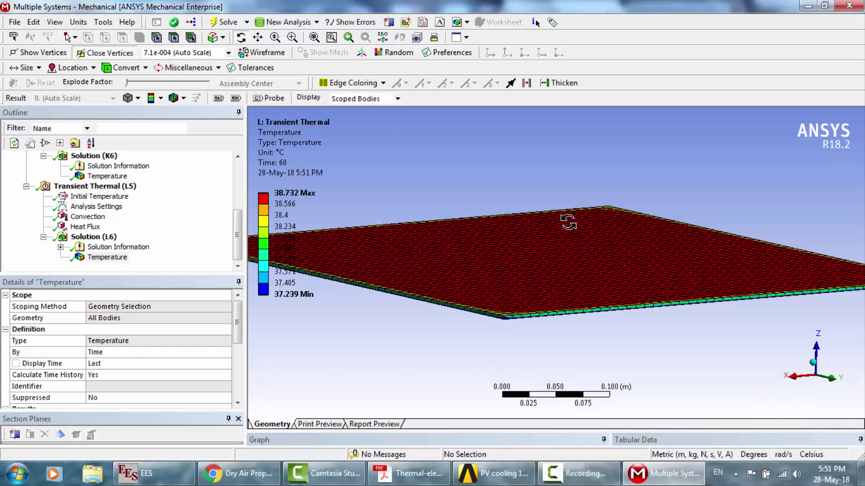
# Step: Examine the transient thermal temperature distribution over the panel's glass face and edges
pyautogui.moveTo(568, 222); pyautogui.dragTo(528, 226)
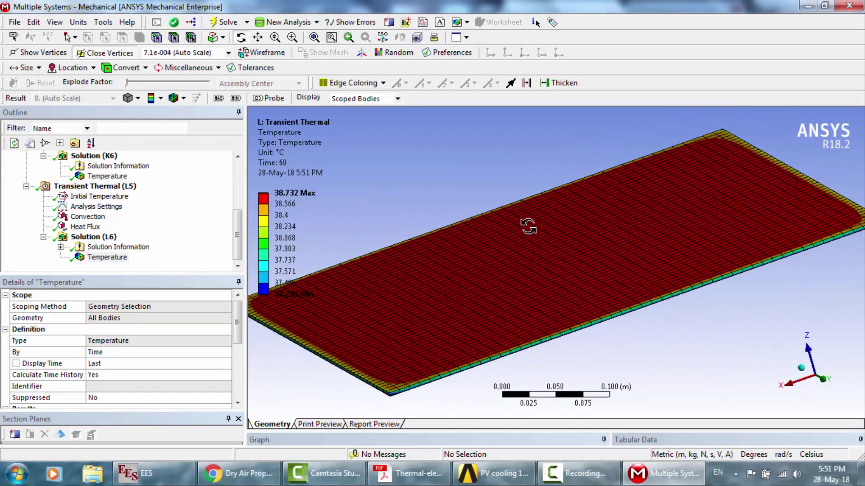
pyautogui.scroll(-2, 448, 237)
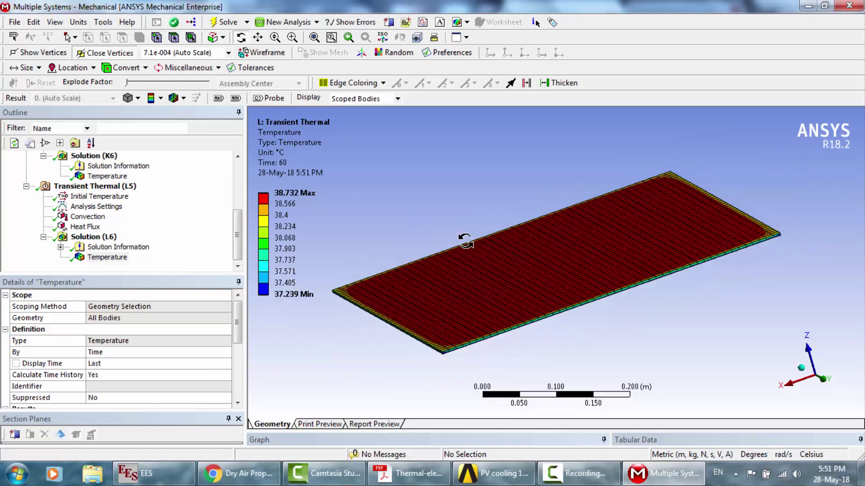
pyautogui.scroll(2, 515, 242)
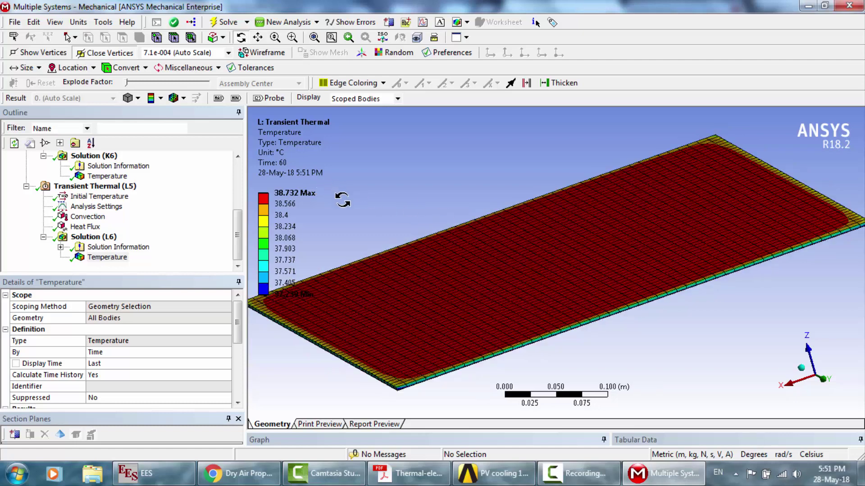
pyautogui.moveTo(554, 256)
pyautogui.mouseDown()
pyautogui.moveTo(521, 253)
pyautogui.moveTo(552, 264)
pyautogui.mouseUp()
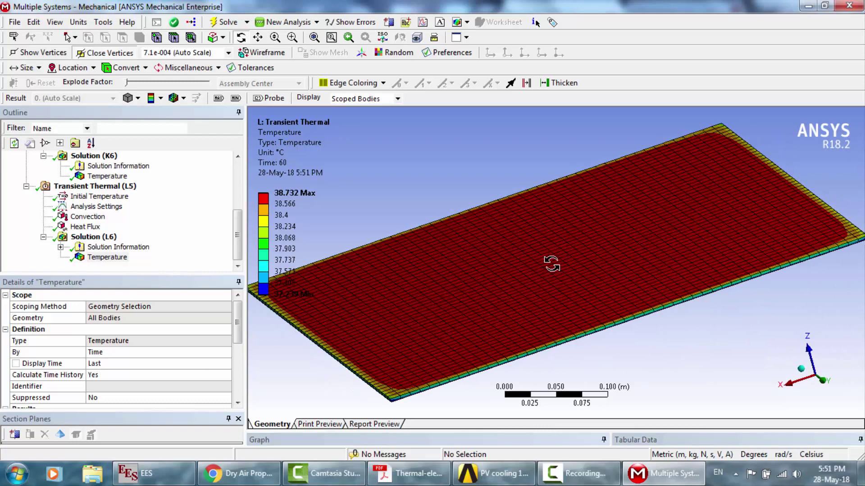
# Step: Clear the open windows to reach the desktop and open the saved image Without cooling 1.PNG
pyautogui.click(805, 6)
pyautogui.click(805, 6)
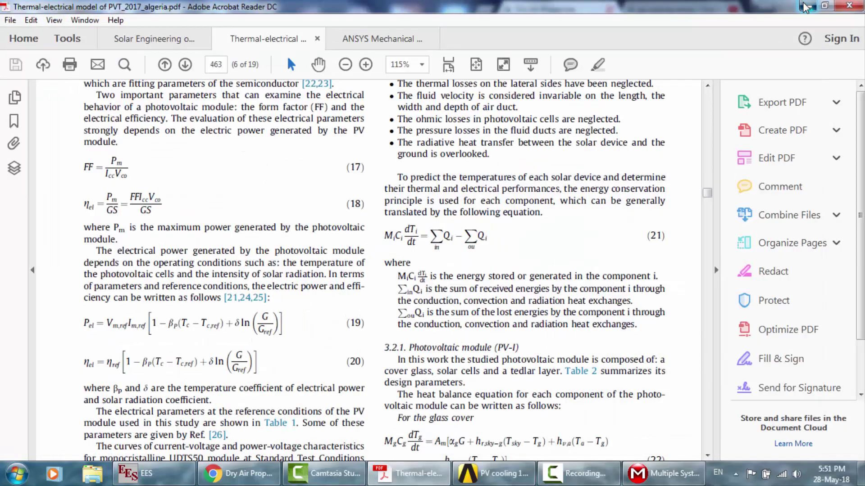
pyautogui.click(806, 7)
pyautogui.click(806, 7)
pyautogui.click(806, 7)
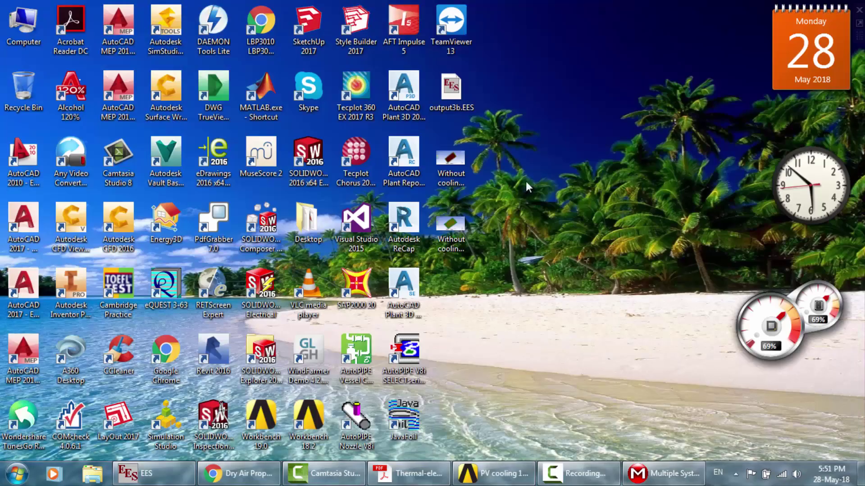
pyautogui.doubleClick(440, 159)
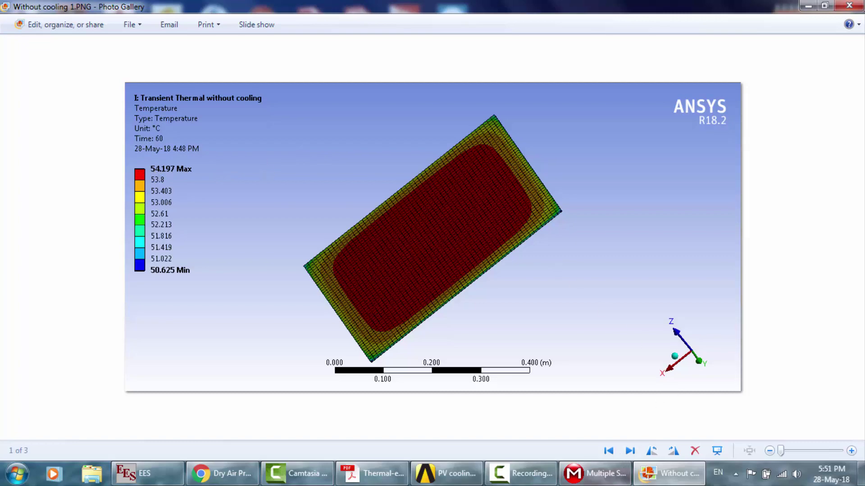
# Step: Compare the transient temperature result in Mechanical with the Without cooling 1.PNG image
pyautogui.click(594, 473)
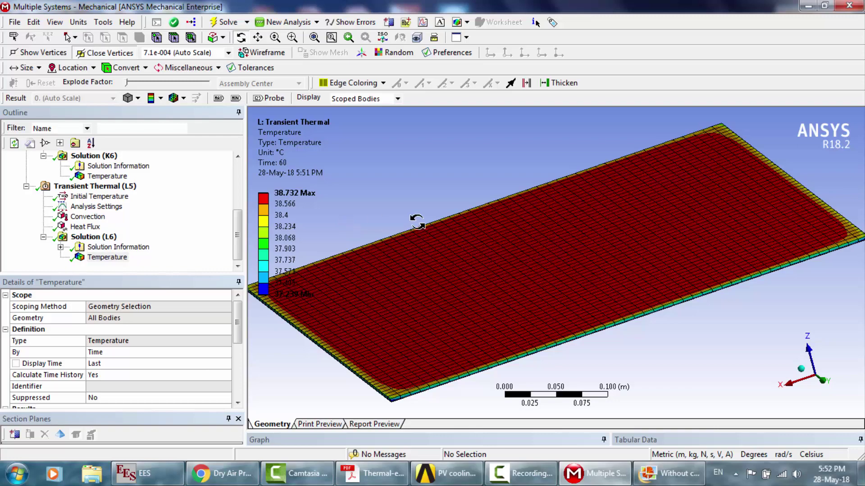
pyautogui.moveTo(510, 228)
pyautogui.mouseDown()
pyautogui.moveTo(479, 239)
pyautogui.moveTo(498, 231)
pyautogui.mouseUp()
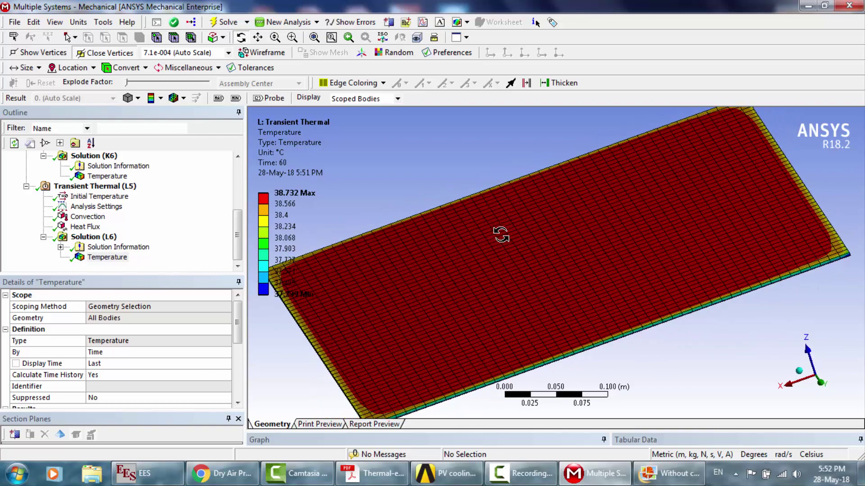
pyautogui.click(666, 482)
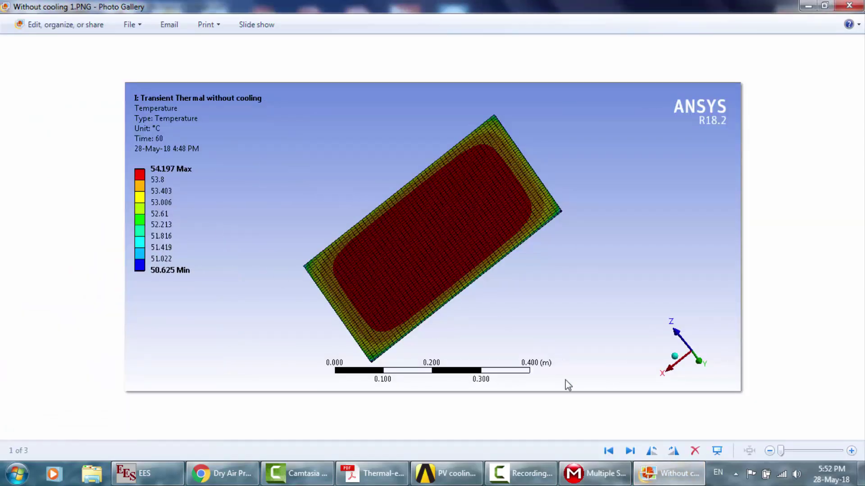
pyautogui.click(586, 478)
pyautogui.moveTo(513, 330)
pyautogui.mouseDown()
pyautogui.moveTo(499, 366)
pyautogui.moveTo(490, 303)
pyautogui.moveTo(506, 332)
pyautogui.moveTo(521, 332)
pyautogui.mouseUp()
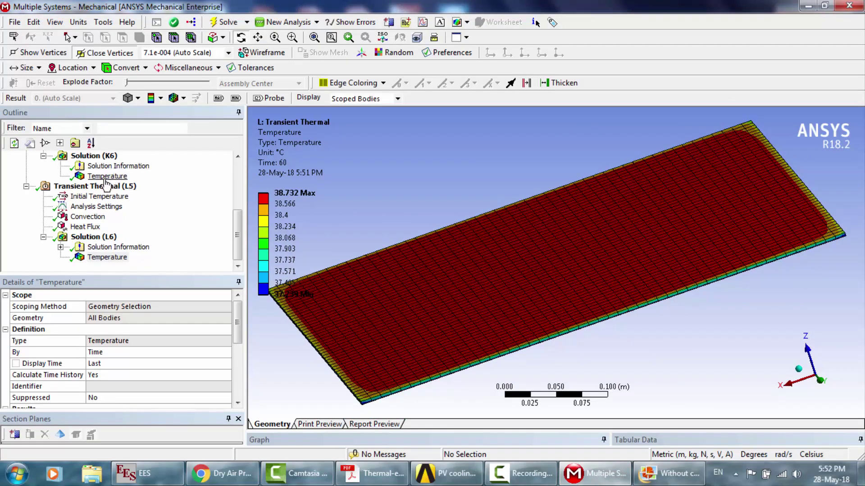
# Step: Review the steady-state temperature result and the load imported from the Fluent solution
pyautogui.click(106, 180)
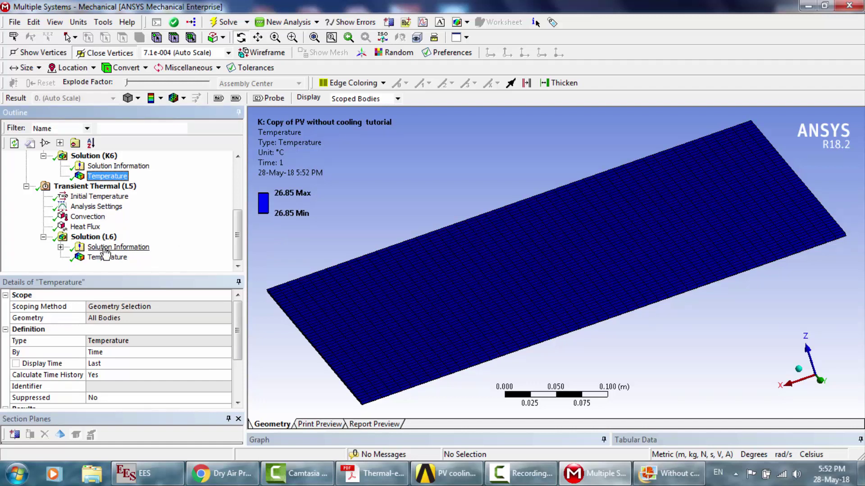
pyautogui.moveTo(237, 232); pyautogui.dragTo(238, 212)
pyautogui.click(102, 186)
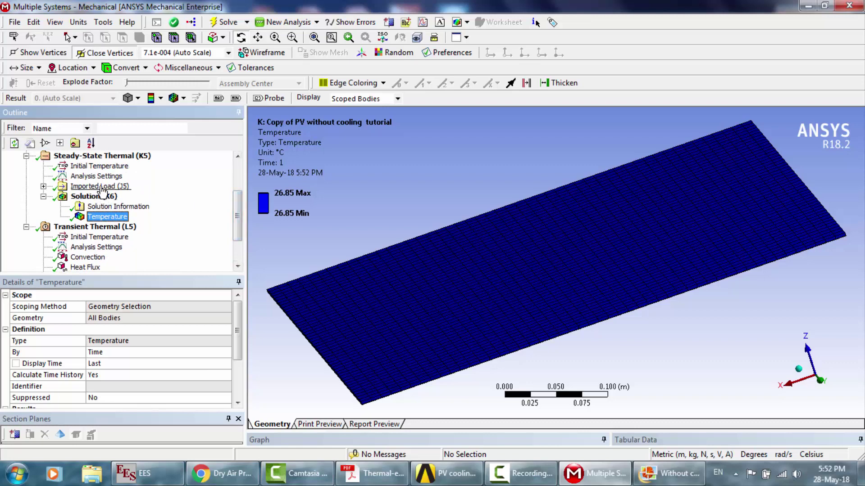
pyautogui.click(238, 253)
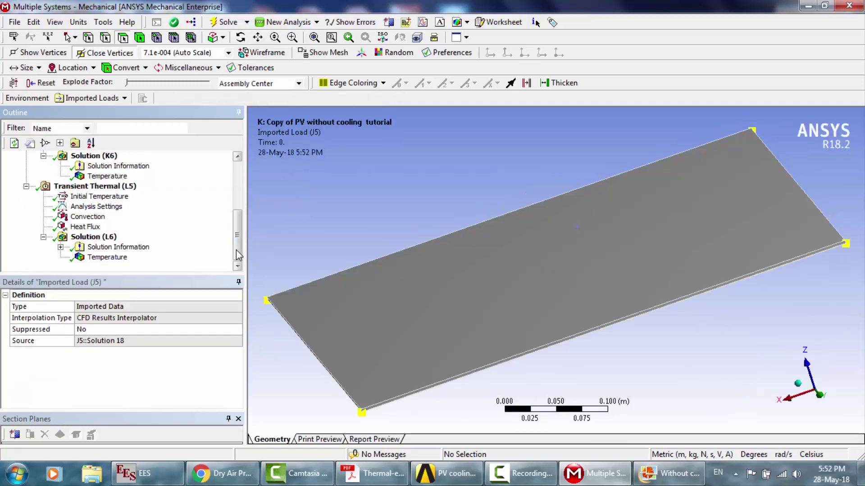
# Step: Review the transient analysis's convection and heat flux loads and its temperature result on both sides of the panel
pyautogui.click(89, 217)
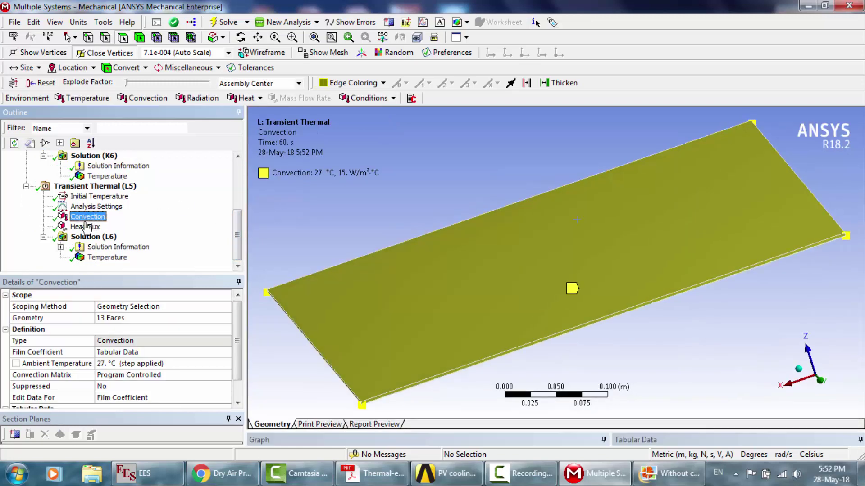
pyautogui.click(85, 227)
pyautogui.click(88, 218)
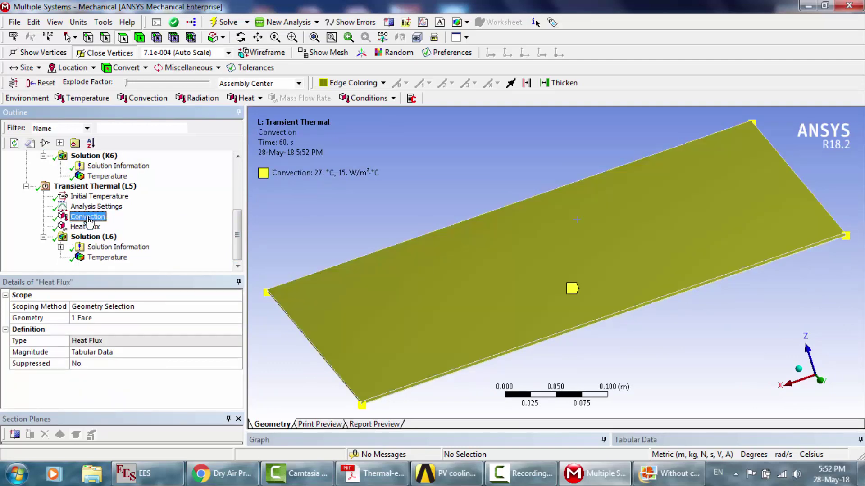
pyautogui.click(86, 227)
pyautogui.click(104, 257)
pyautogui.moveTo(541, 264); pyautogui.dragTo(497, 244, button='middle')
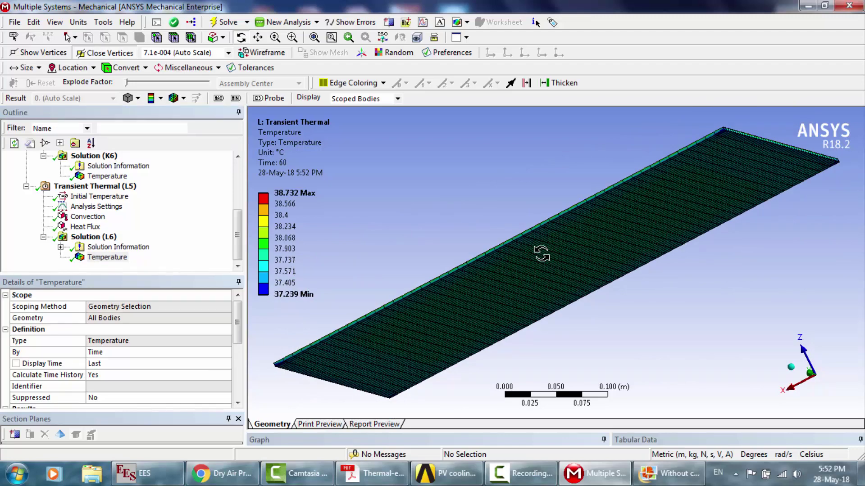
pyautogui.moveTo(473, 215); pyautogui.dragTo(526, 233, button='middle')
# Step: Switch to the PVT paper in Adobe Acrobat Reader and examine the Fig. 2 cross-sections of the PV and PV/T collector configurations
pyautogui.click(372, 473)
pyautogui.scroll(-8, 452, 266)
pyautogui.scroll(-20, 452, 265)
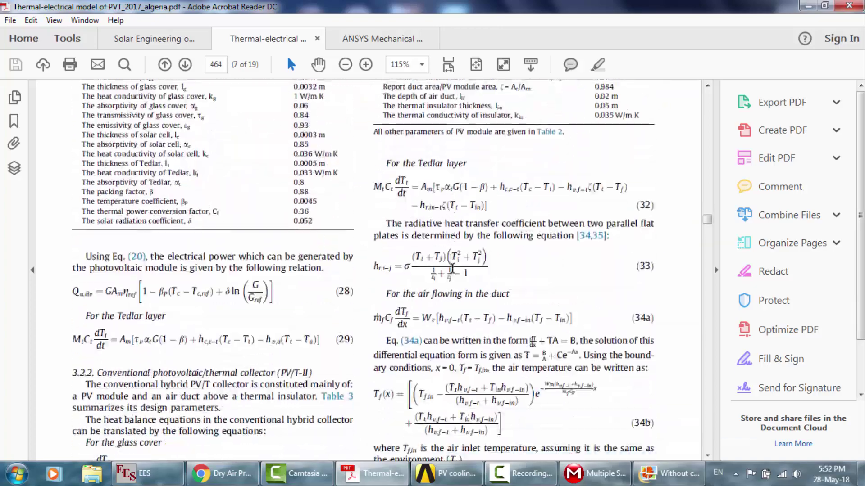
pyautogui.scroll(-20, 452, 268)
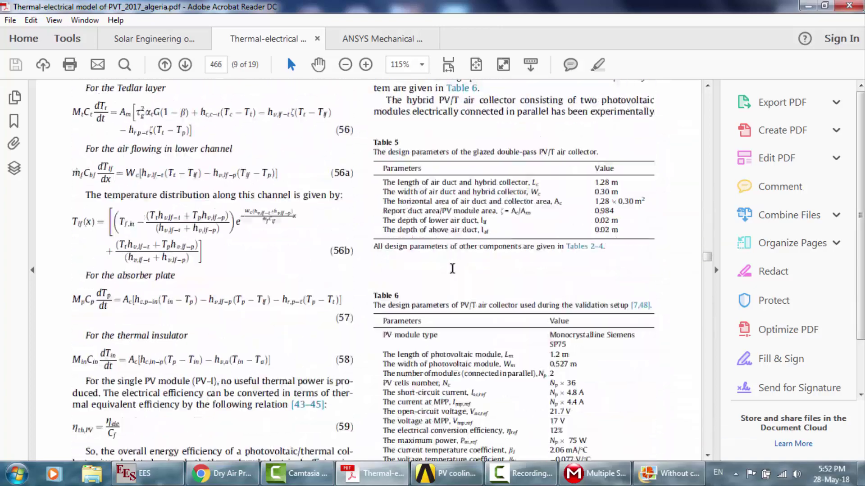
pyautogui.scroll(-20, 452, 267)
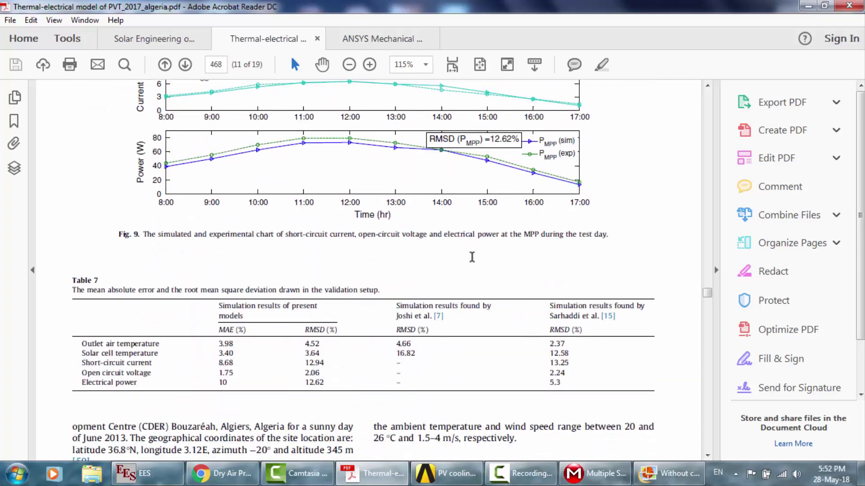
pyautogui.moveTo(708, 296); pyautogui.dragTo(707, 156)
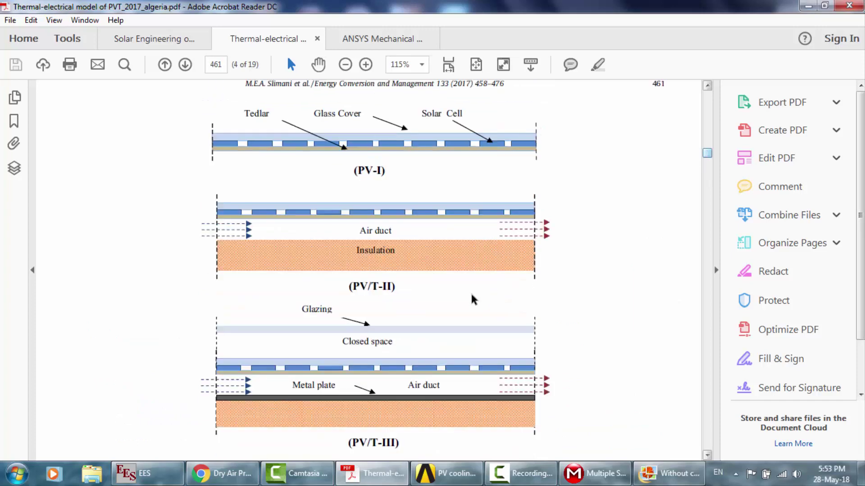
pyautogui.scroll(-4, 450, 306)
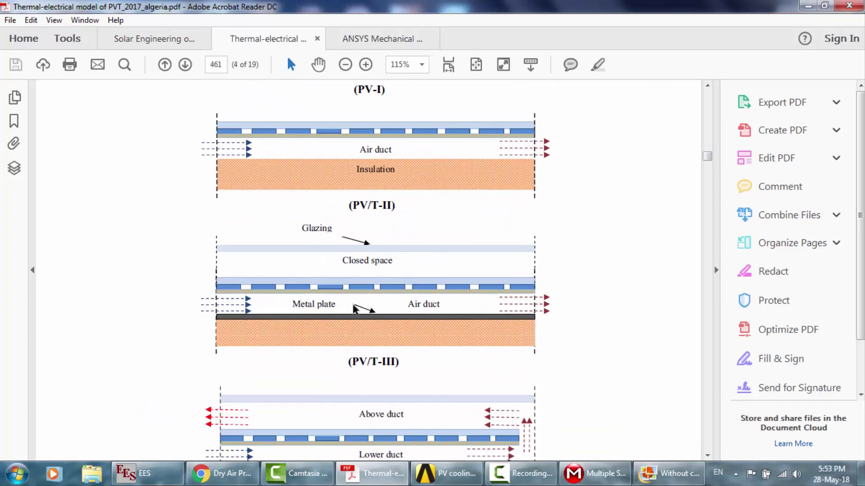
pyautogui.scroll(-4, 354, 310)
pyautogui.scroll(-3, 355, 310)
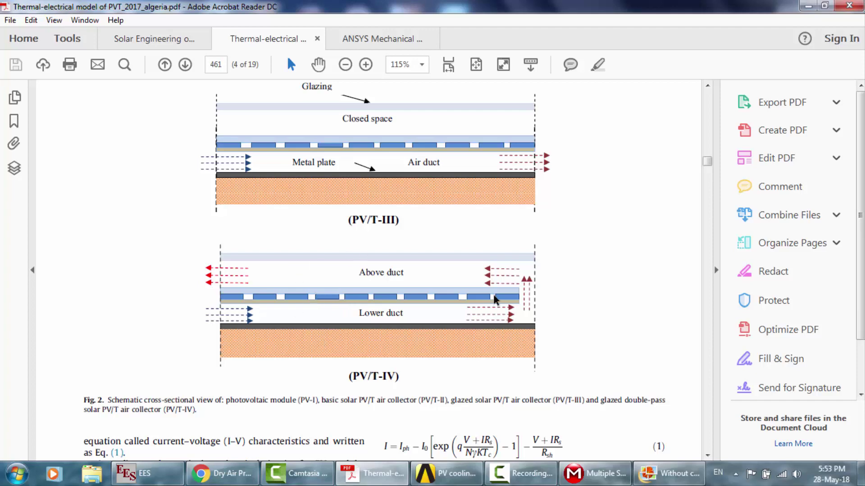
# Step: Examine the transient temperatures on the panel's back in Mechanical and the linked Fluent, steady-state and transient systems in the Workbench schematic
pyautogui.click(595, 478)
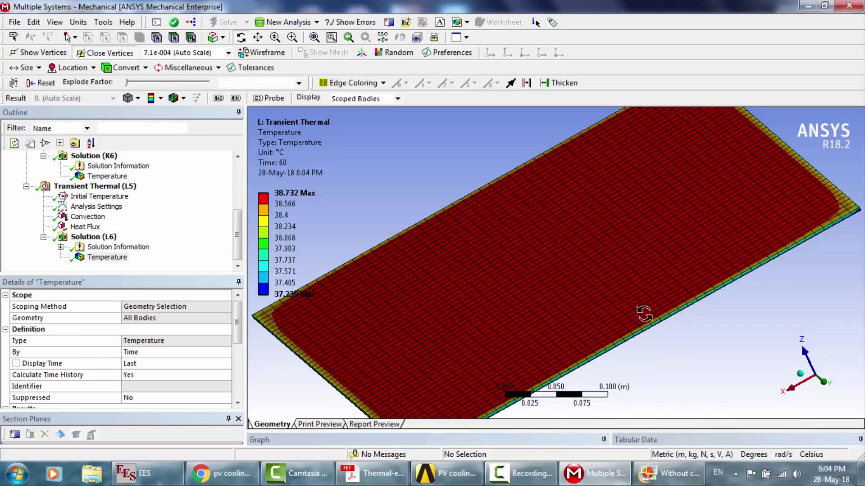
pyautogui.moveTo(575, 219); pyautogui.dragTo(521, 220)
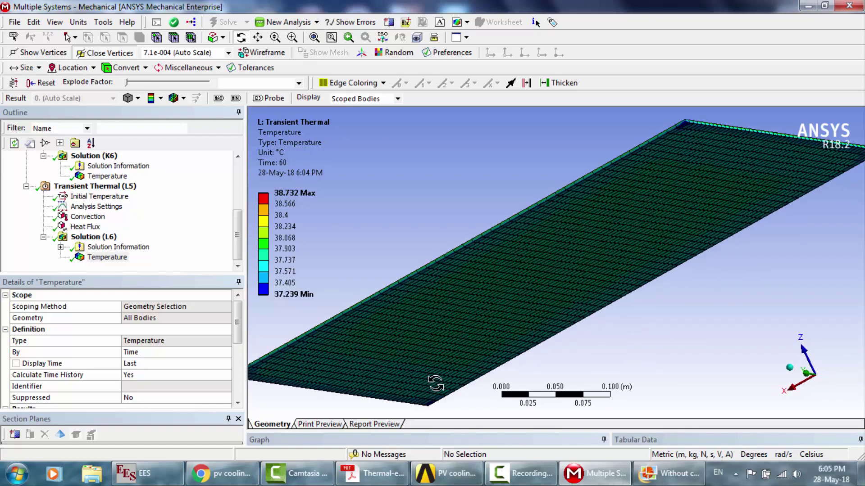
pyautogui.click(446, 473)
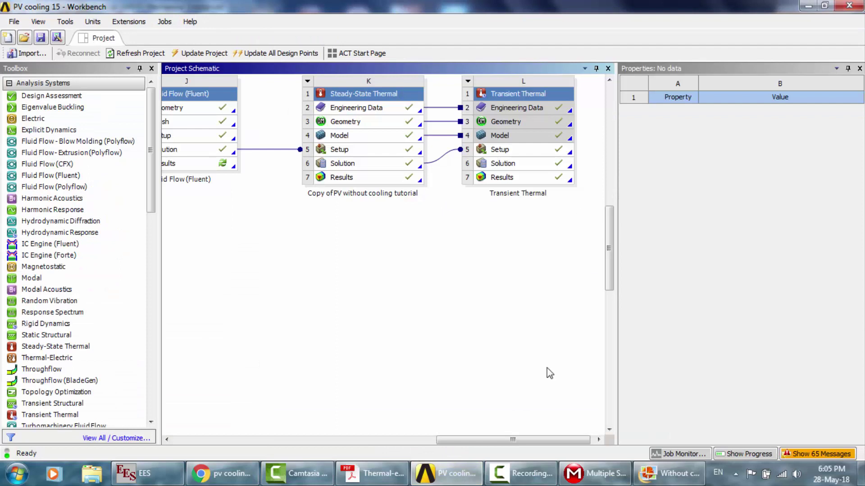
pyautogui.moveTo(502, 442); pyautogui.dragTo(471, 437)
pyautogui.moveTo(610, 252); pyautogui.dragTo(611, 233)
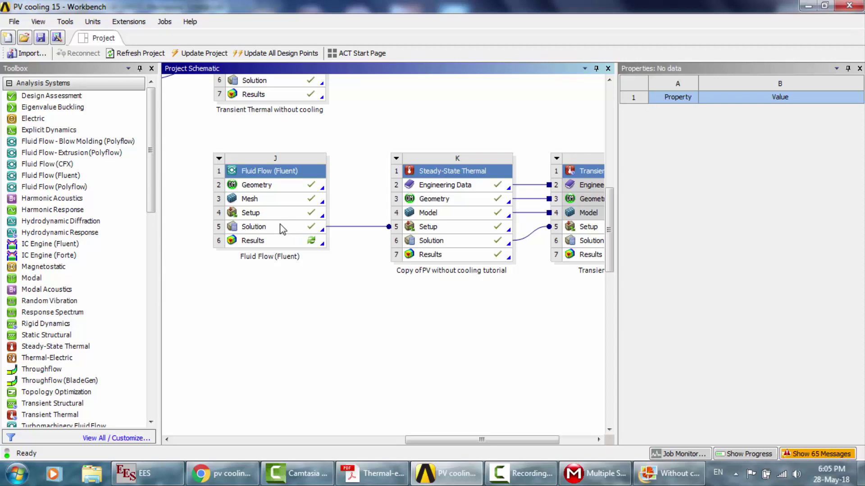
# Step: Return to Mechanical and examine the transient temperature distribution on the panel's front face
pyautogui.click(594, 474)
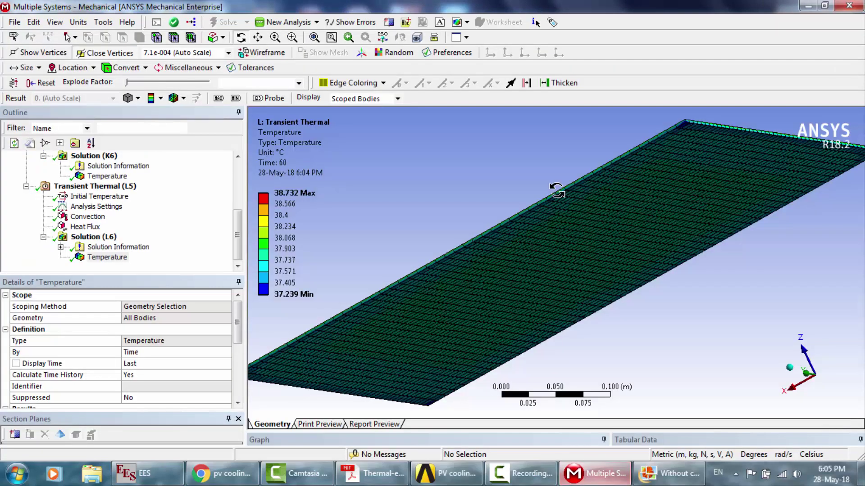
pyautogui.moveTo(559, 192); pyautogui.dragTo(602, 204)
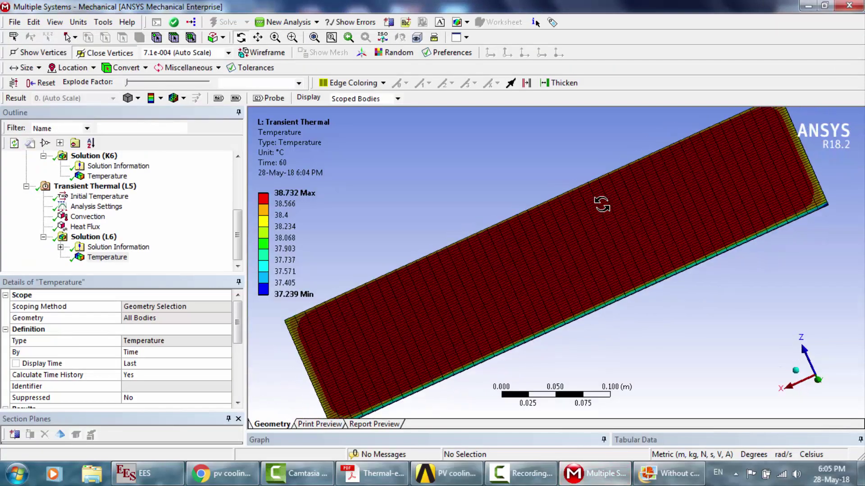
pyautogui.moveTo(589, 263)
pyautogui.mouseDown()
pyautogui.moveTo(551, 234)
pyautogui.moveTo(586, 270)
pyautogui.mouseUp()
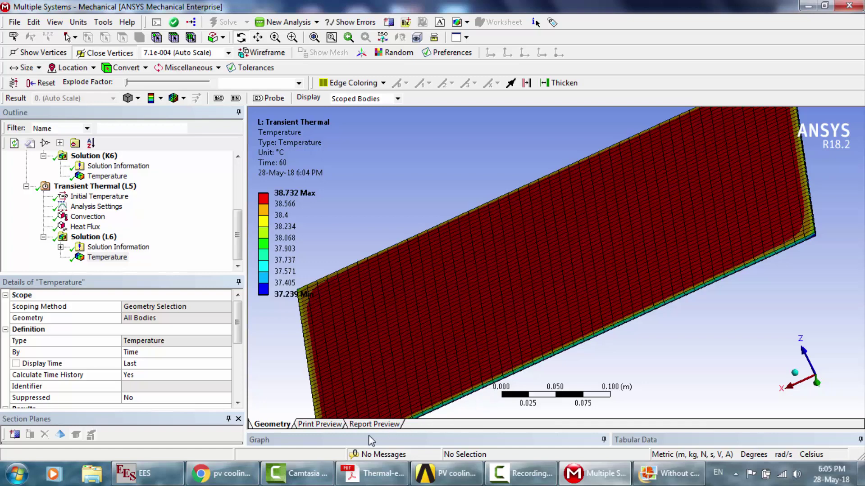
# Step: Look up the ANSYS System Coupling one-way data transfer video among VLC media player's recent files
pyautogui.click(17, 474)
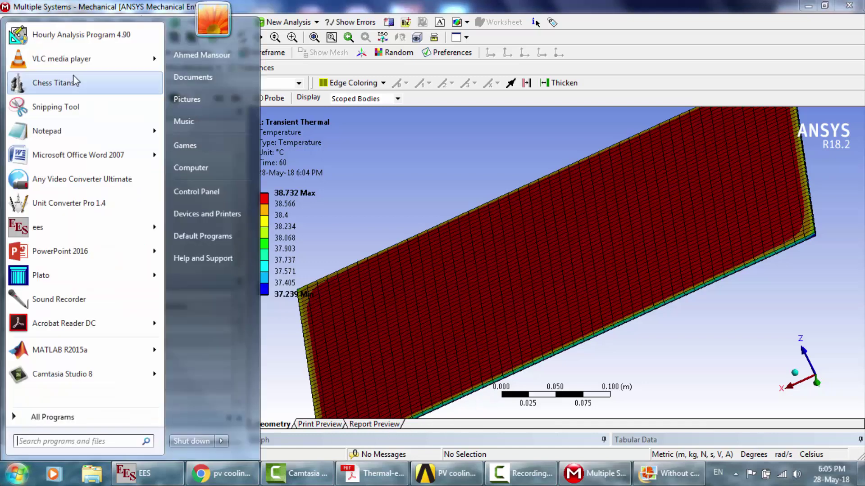
pyautogui.moveTo(50, 63)
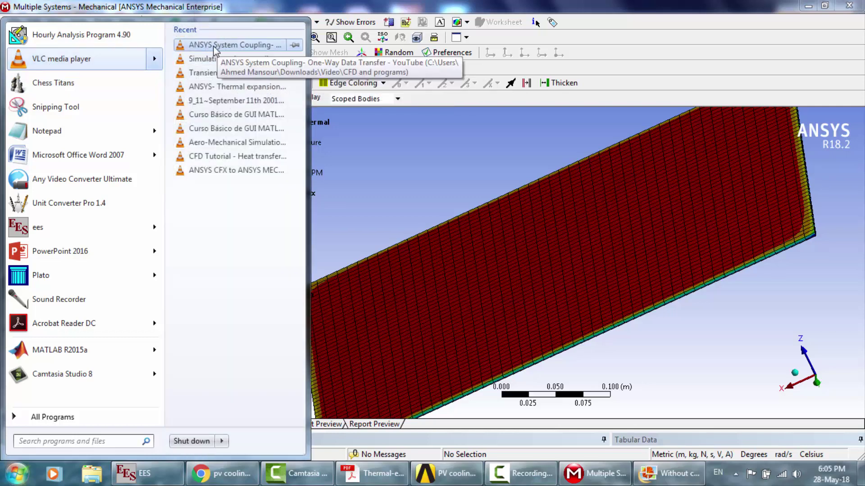
pyautogui.click(557, 274)
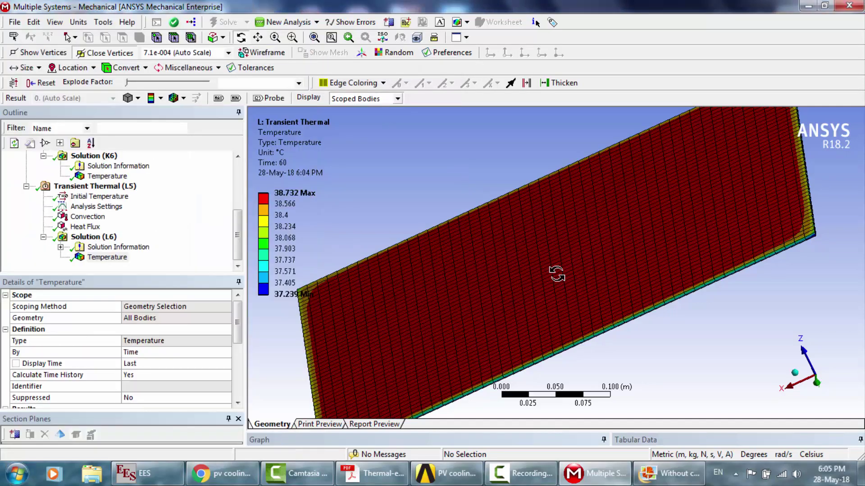
# Step: Reorient the cooled panel's temperature result and view the Without cooling 1.PNG image again for comparison
pyautogui.moveTo(557, 274)
pyautogui.mouseDown()
pyautogui.moveTo(570, 261)
pyautogui.moveTo(555, 260)
pyautogui.mouseUp()
pyautogui.moveTo(518, 224); pyautogui.dragTo(540, 234)
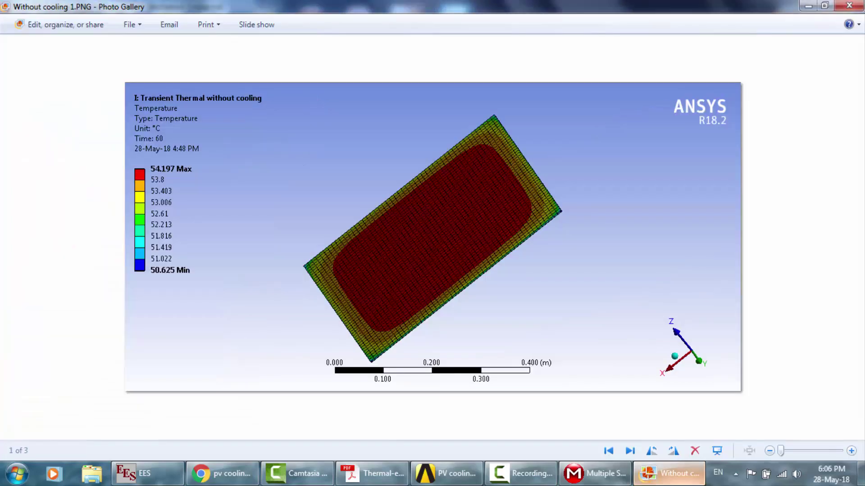
pyautogui.click(668, 473)
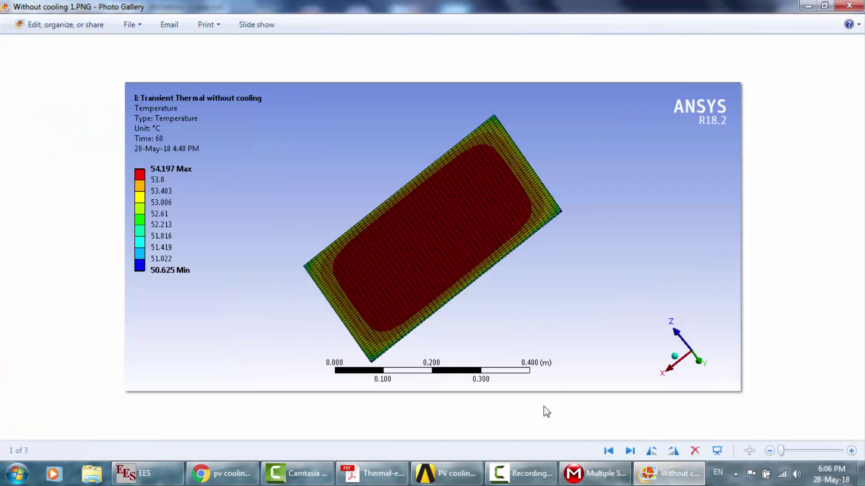
# Step: Review the cooled panel's temperature result in Mechanical and the PV-I and PV/T-II temperature curves in the Thermal-electrical model PDF in Acrobat Reader
pyautogui.click(594, 474)
pyautogui.moveTo(568, 266)
pyautogui.mouseDown()
pyautogui.moveTo(530, 243)
pyautogui.moveTo(574, 267)
pyautogui.mouseUp()
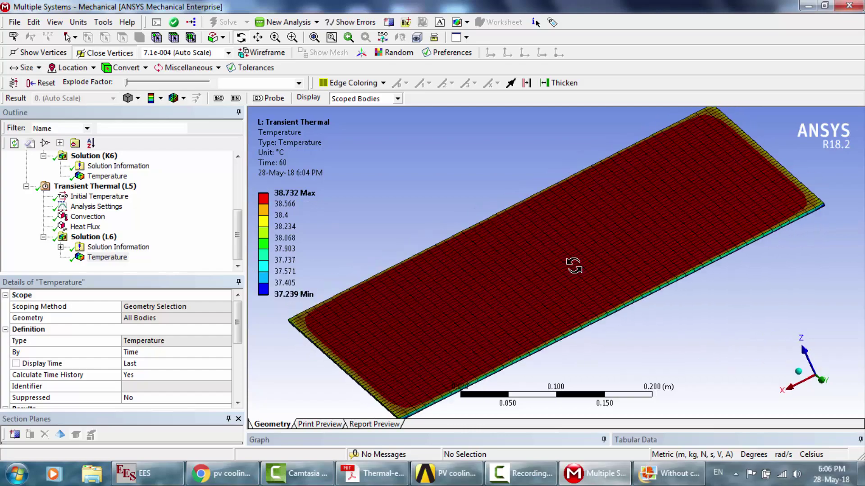
pyautogui.click(384, 481)
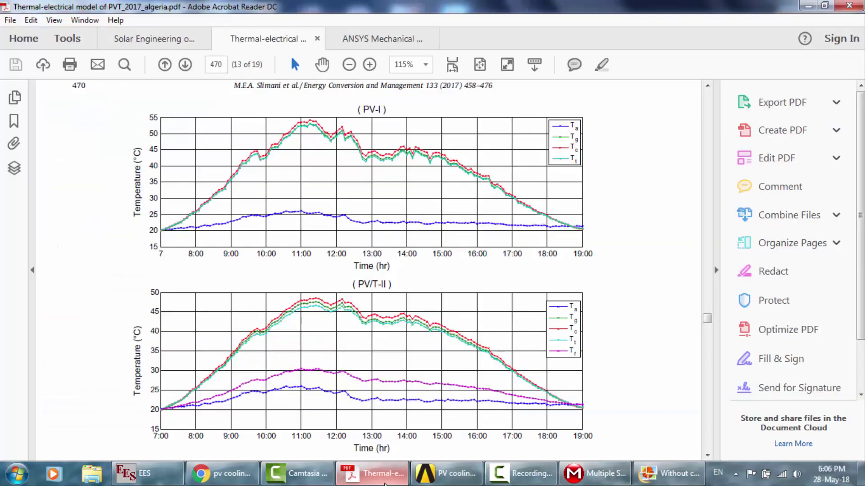
# Step: Find Fig. 2 in the paper and examine the cross-sectional schematics of the PV/T-III and PV/T-IV air collectors
pyautogui.scroll(10, 421, 270)
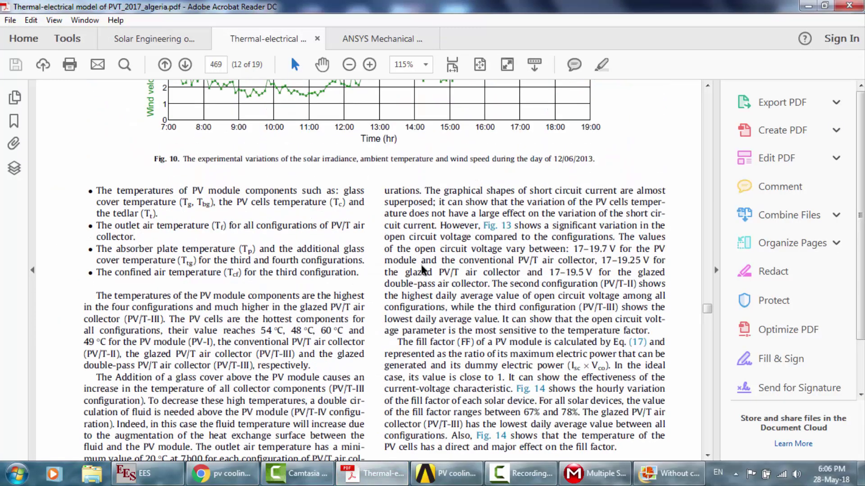
pyautogui.scroll(10, 708, 298)
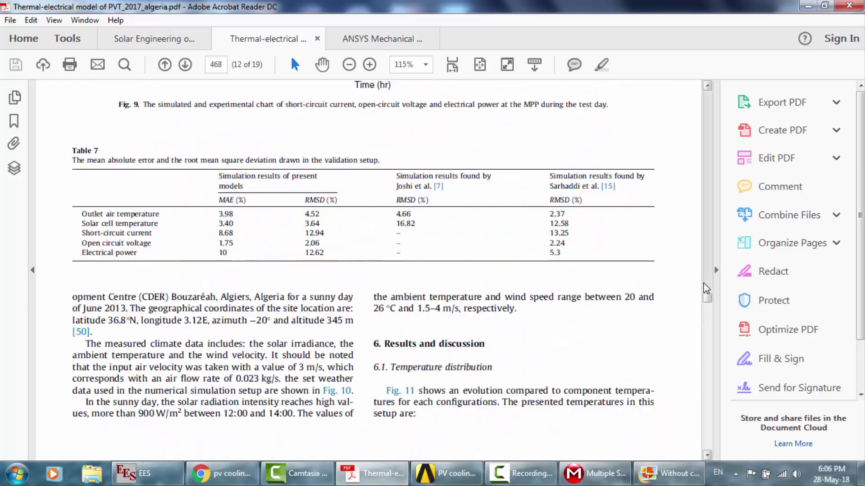
pyautogui.moveTo(708, 298); pyautogui.dragTo(714, 198)
pyautogui.scroll(-10, 714, 199)
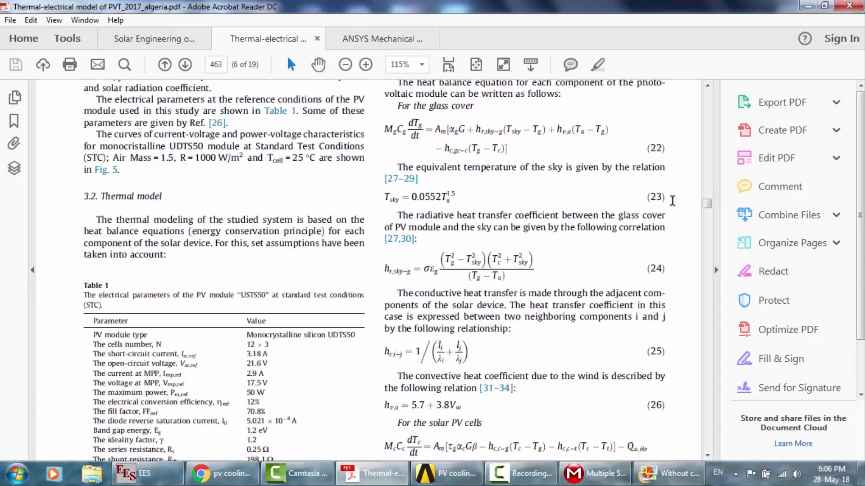
pyautogui.scroll(-15, 672, 201)
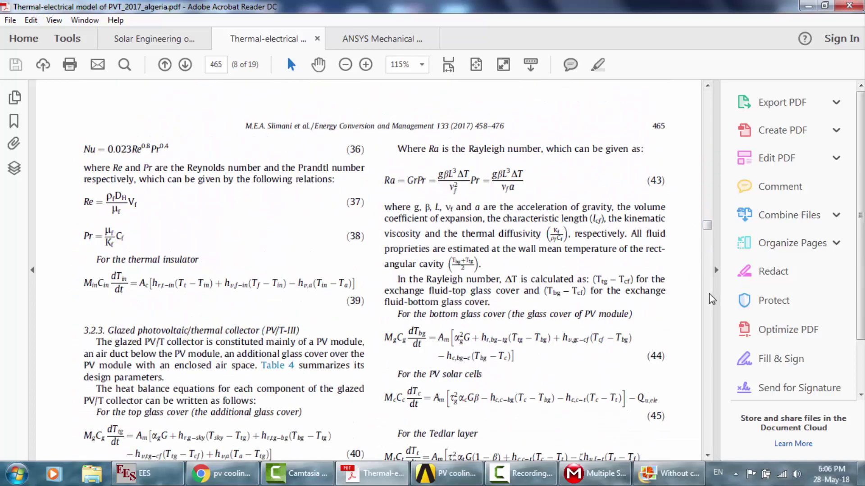
pyautogui.click(711, 299)
pyautogui.moveTo(711, 300); pyautogui.dragTo(707, 164)
pyautogui.scroll(-4, 327, 252)
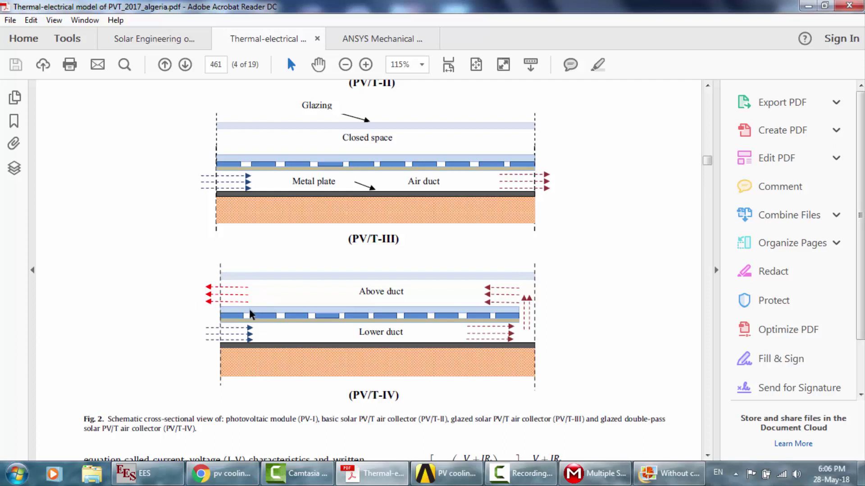
pyautogui.scroll(-2, 250, 314)
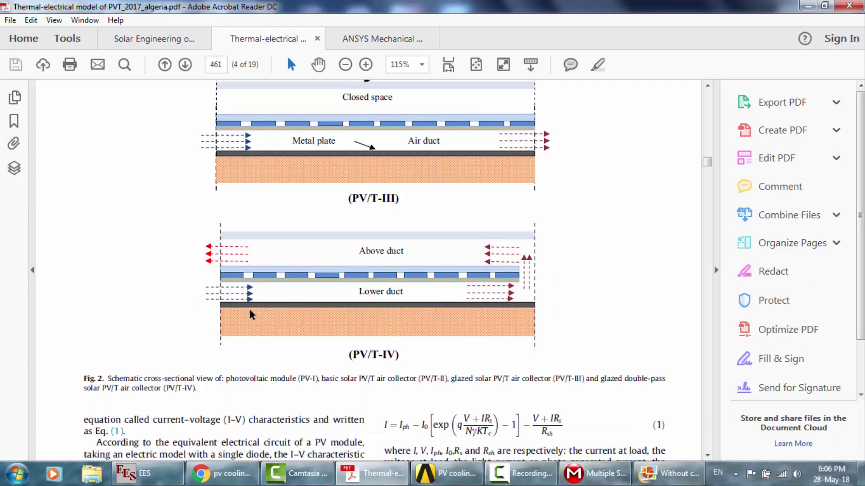